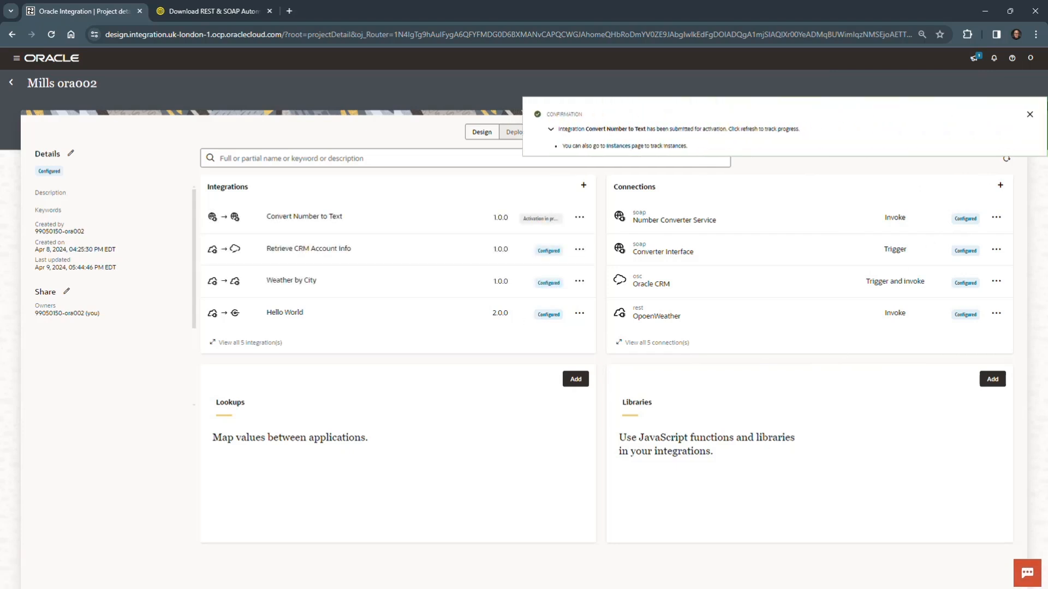
Refresh the integrations list after the activation request and open the run details of the Convert Number to Text integration.
click(1041, 113)
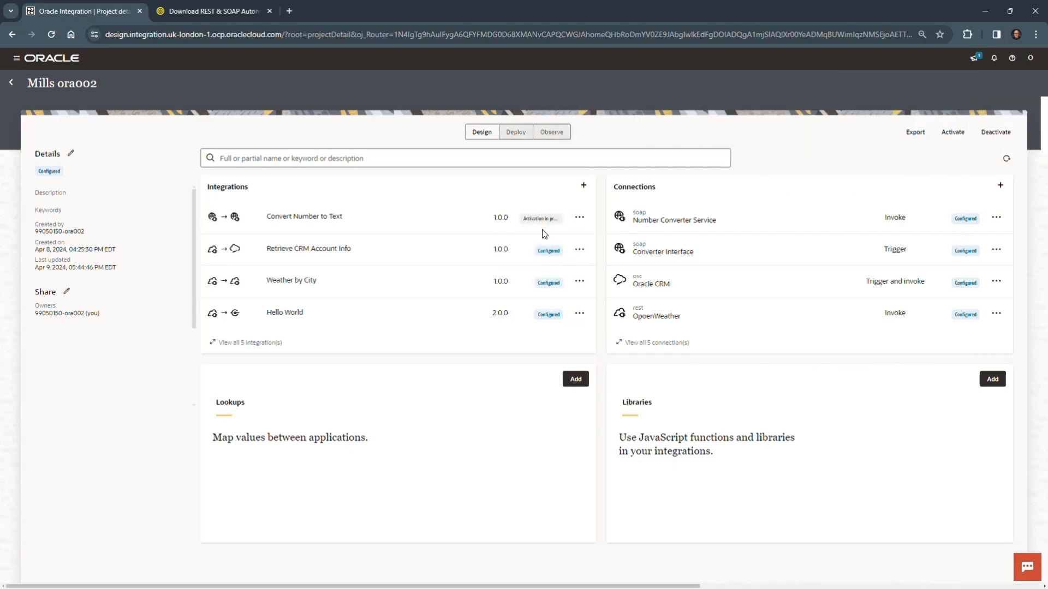
click(1006, 159)
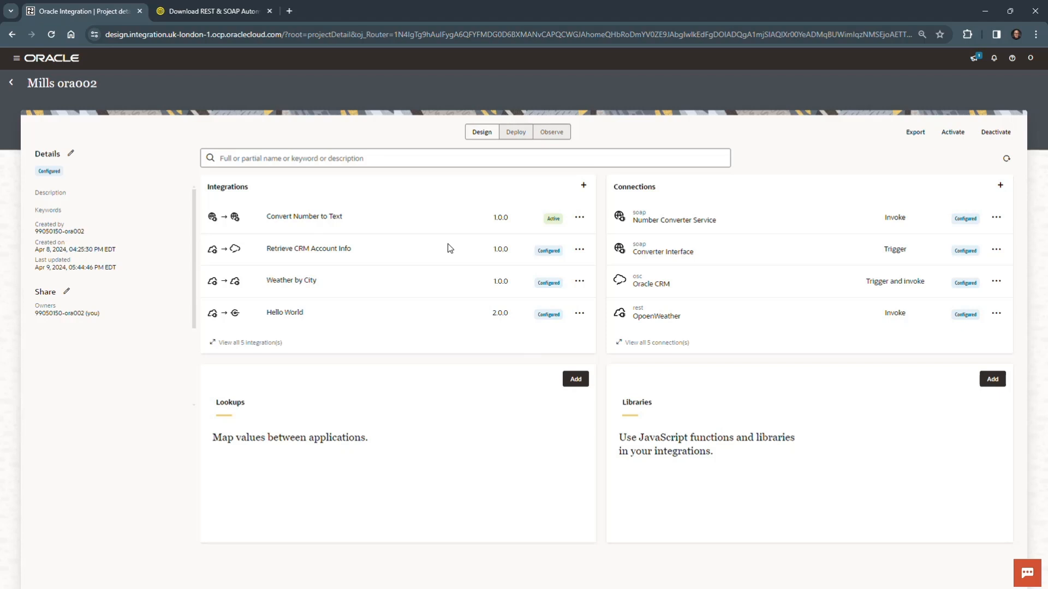
click(579, 218)
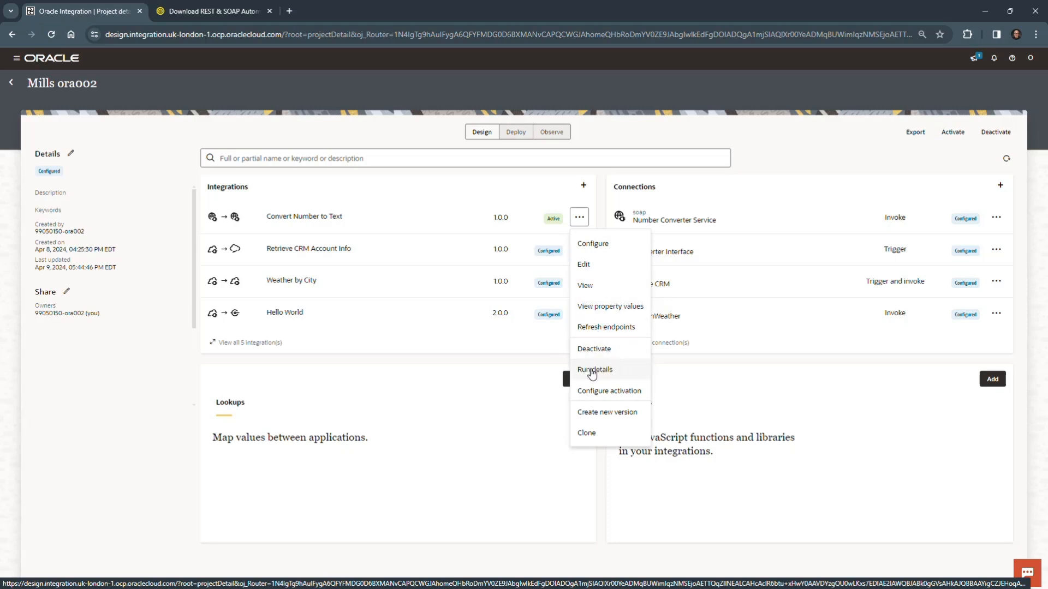
click(623, 371)
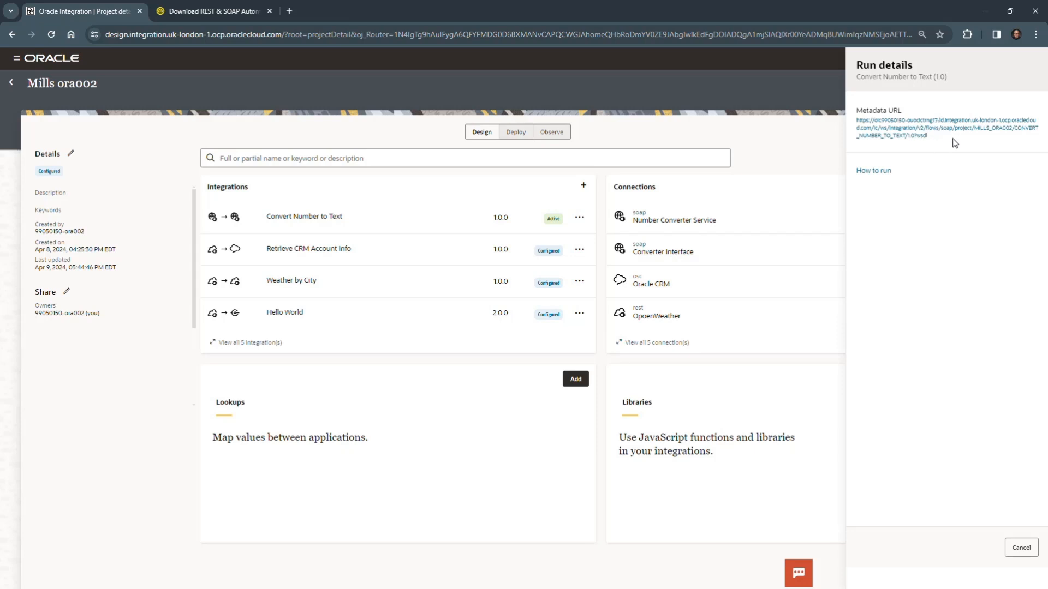
Open the integration's metadata URL in a separate tab, examine the WSDL's service endpoint address, and return to the project page.
right_click(919, 138)
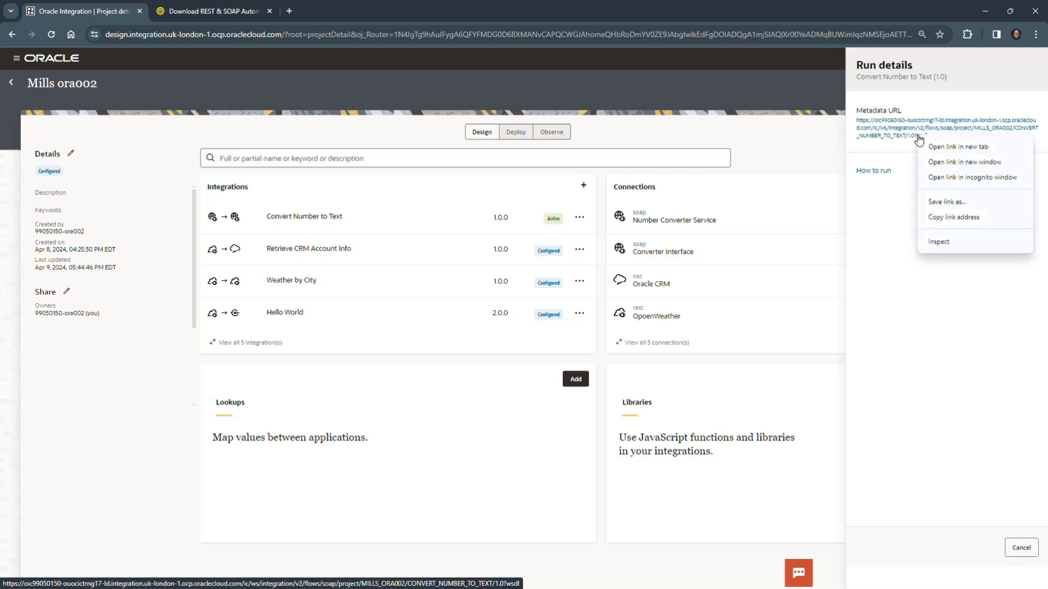
click(938, 146)
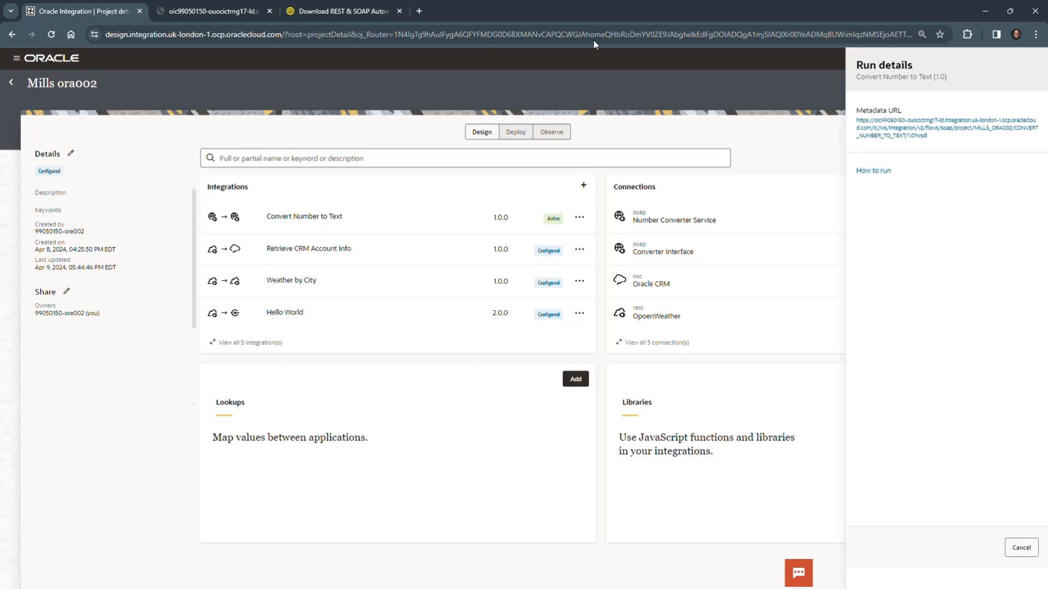
click(225, 12)
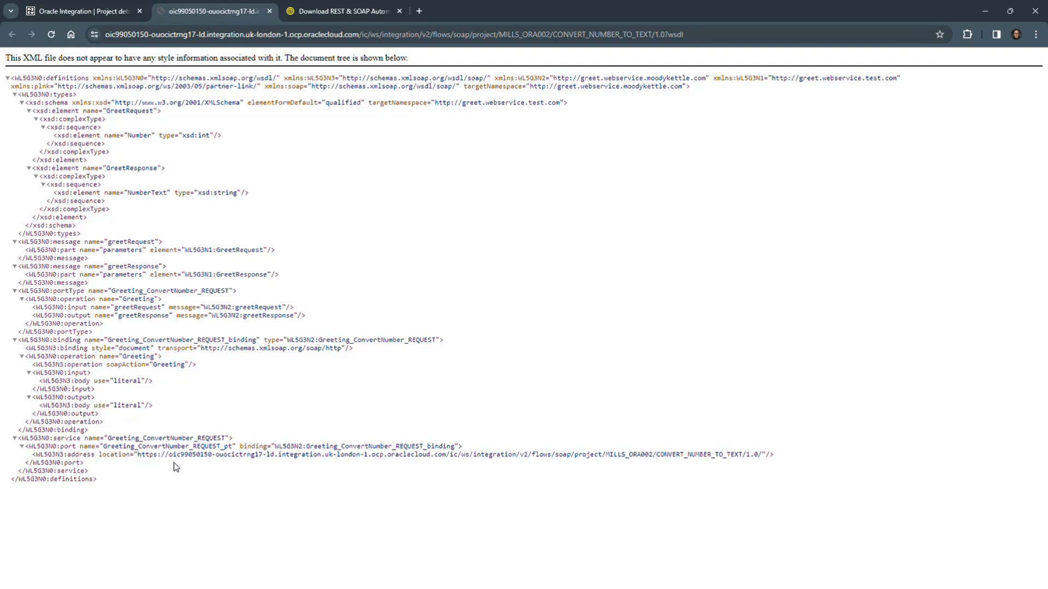
drag(137, 455, 770, 457)
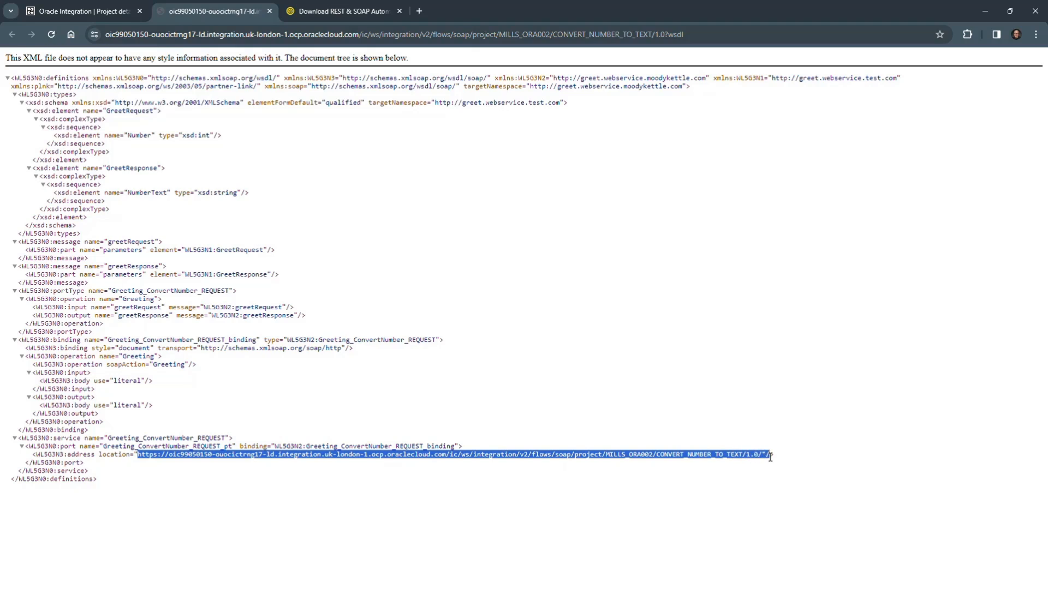
click(654, 525)
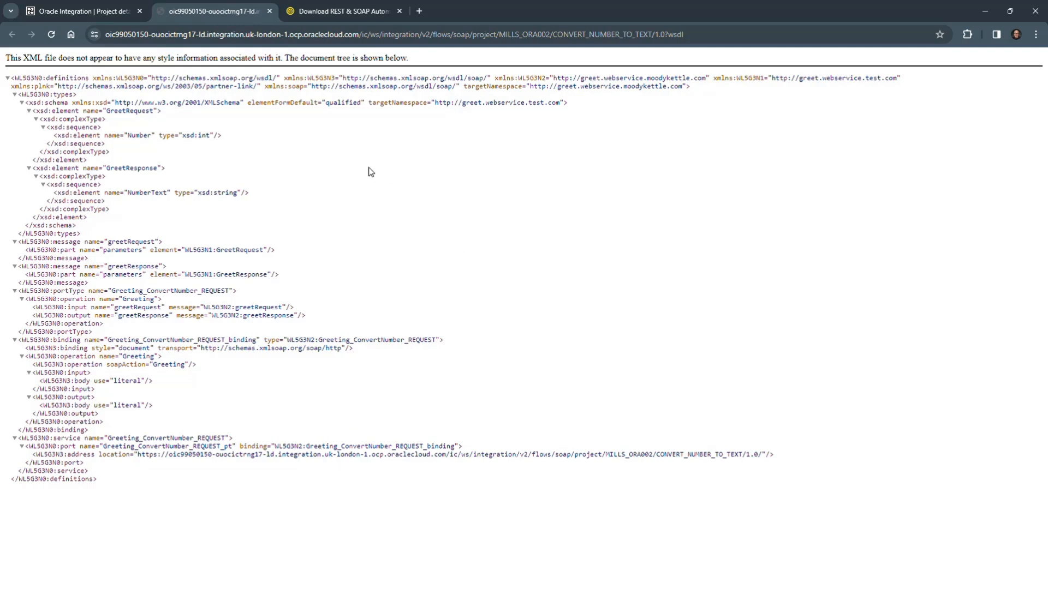
click(87, 12)
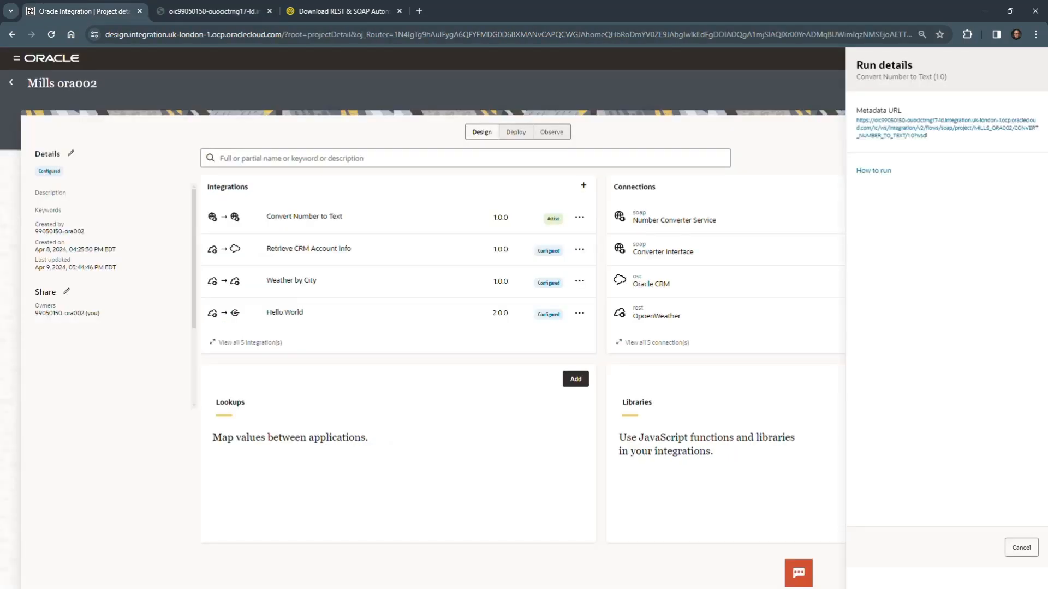
Switch to SoapUI to start a new SOAP project, and copy the integration's metadata link from the browser's run details for it.
key(alt+Tab)
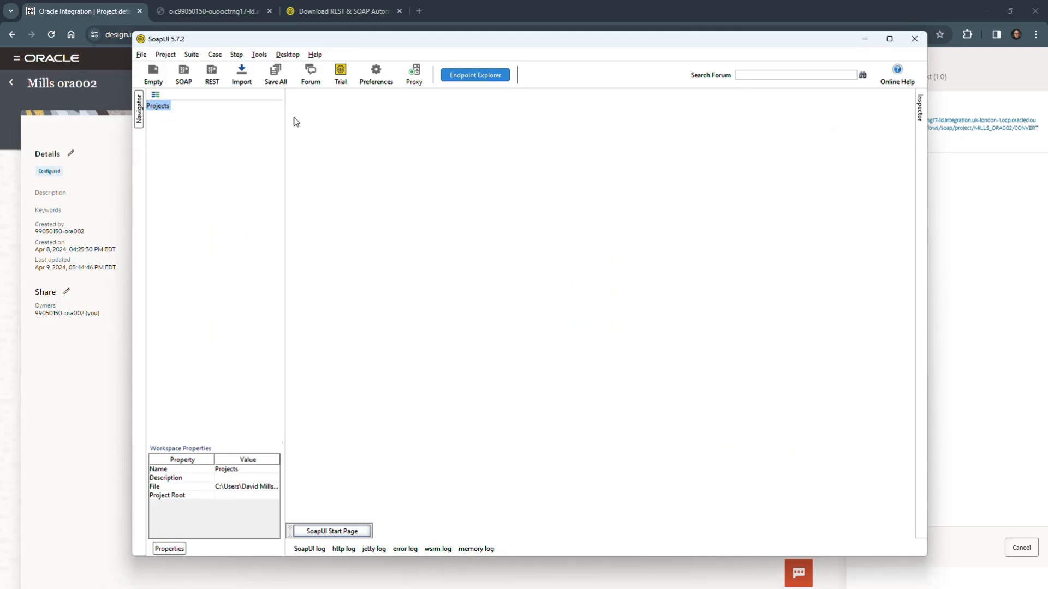
click(146, 56)
click(196, 81)
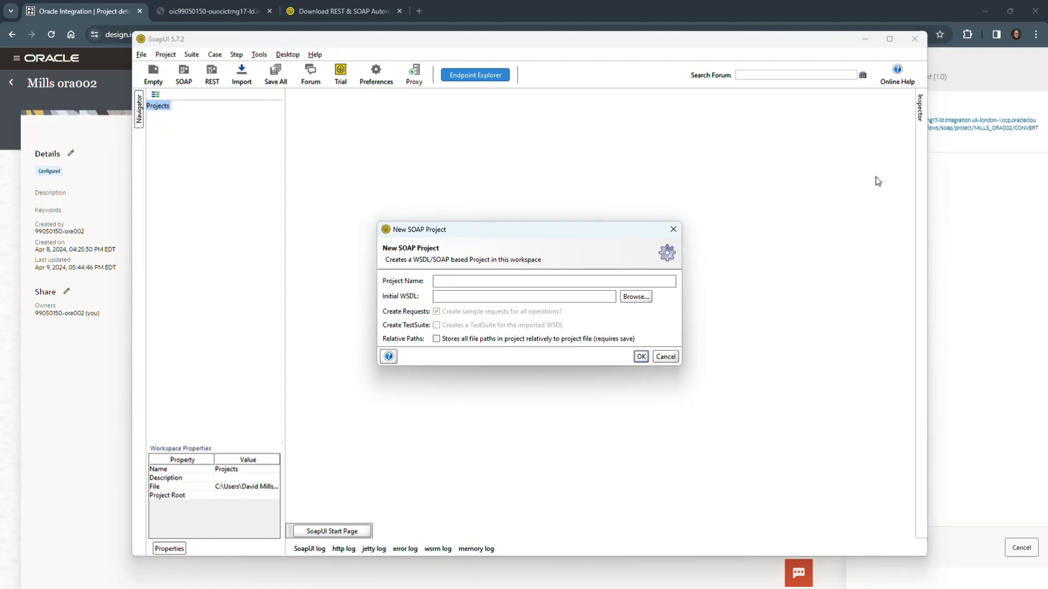
click(973, 185)
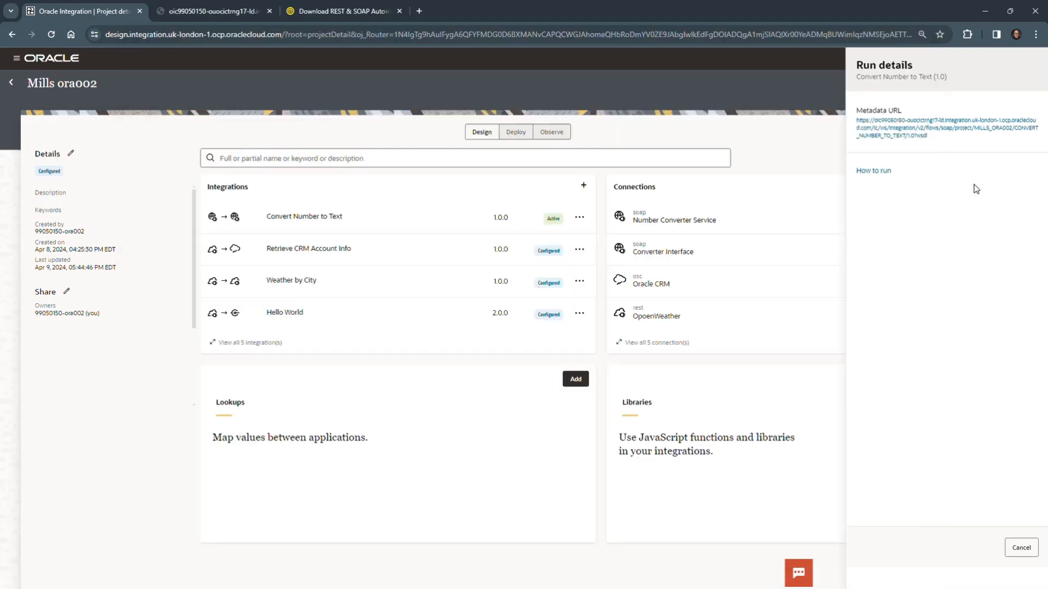
right_click(907, 121)
click(953, 206)
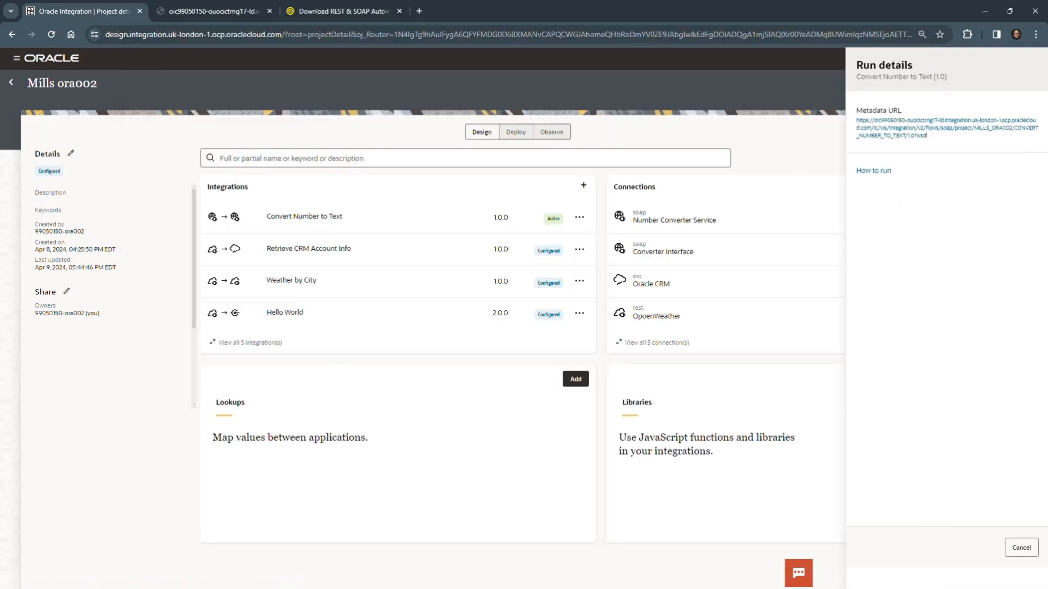
key(alt+Tab)
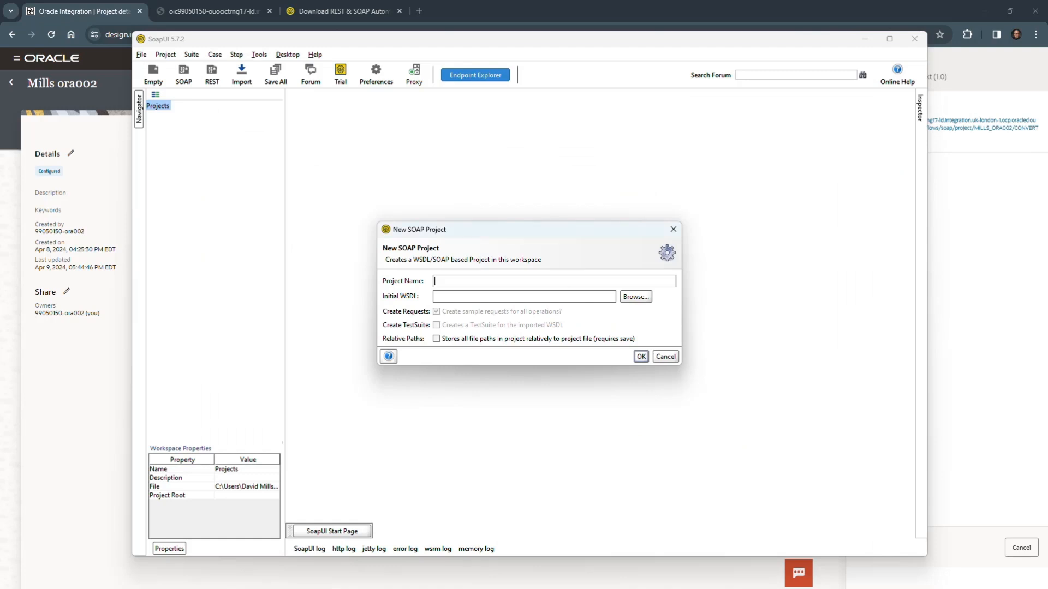
Create the SOAP project from the copied WSDL address, naming it OIC Lab 05 and keeping sample requests enabled.
click(478, 295)
key(ctrl+v)
click(444, 279)
drag(443, 279, 435, 280)
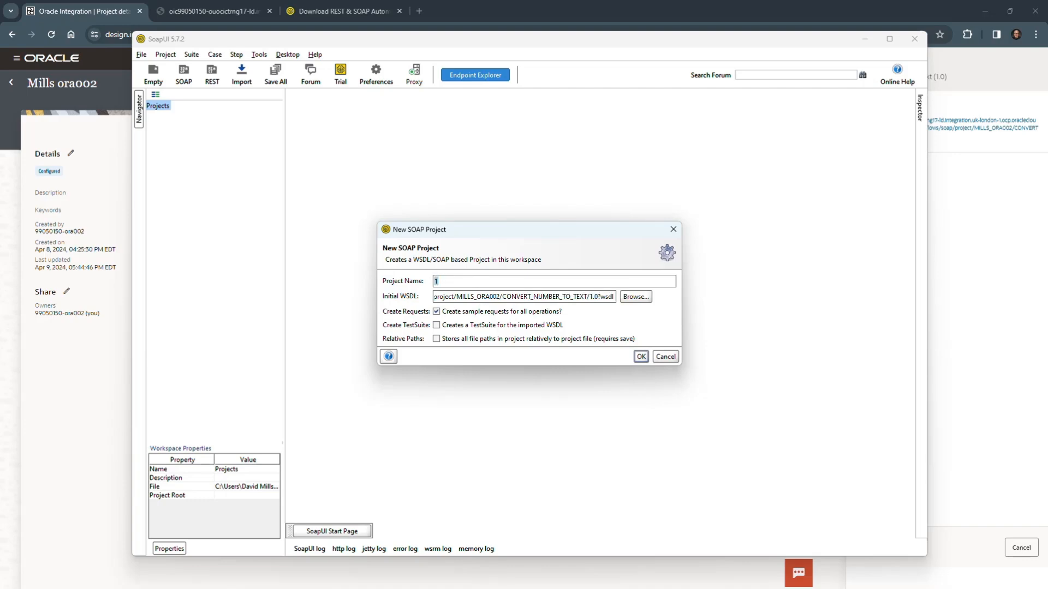
text(OIC Lab 05)
click(641, 357)
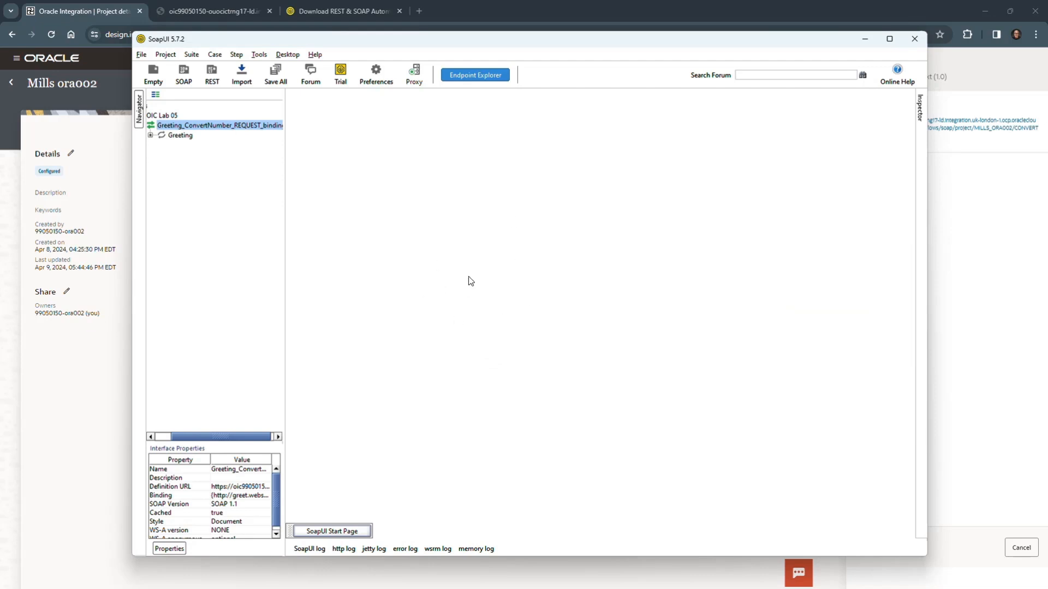
Expand the Greeting operation in the project tree and open its sample Request 1 in the editor.
click(150, 135)
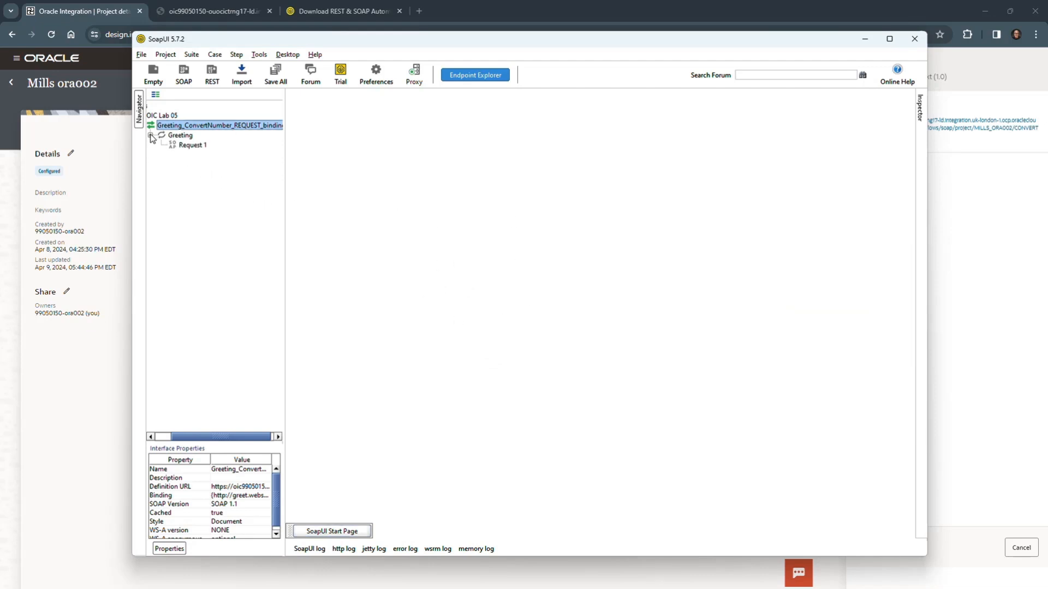
click(188, 138)
click(199, 145)
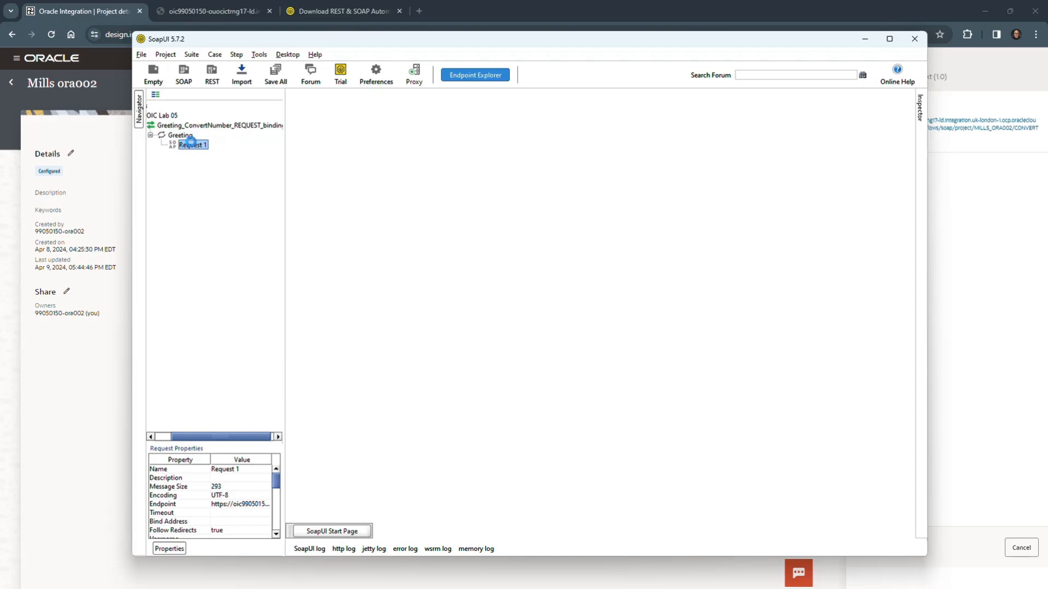
double_click(191, 146)
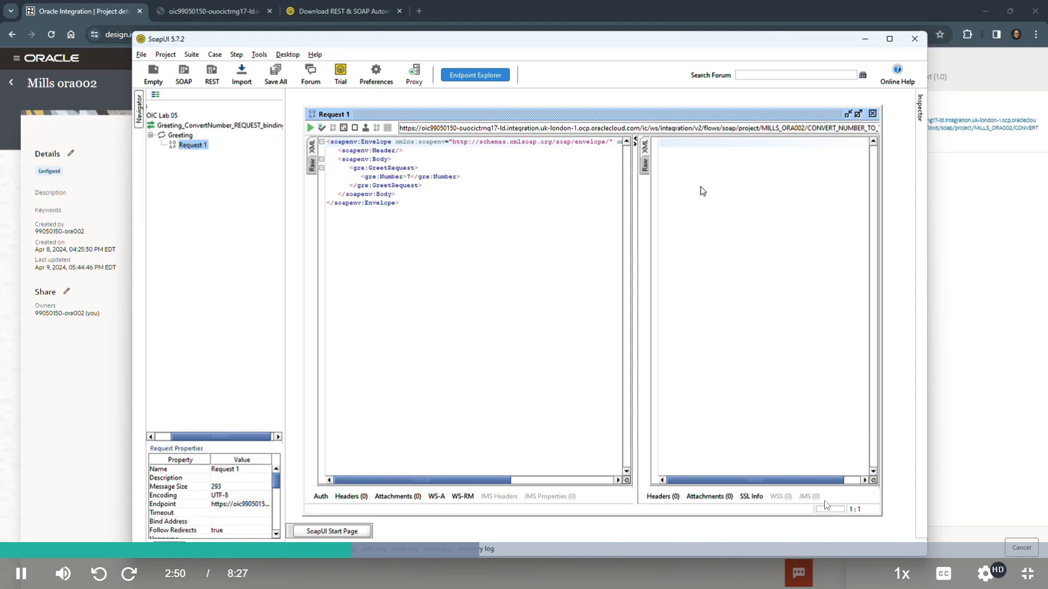
Replace the Number placeholder in the request body with 145 and submit the request to the endpoint.
click(411, 176)
key(BackSpace)
text(2)
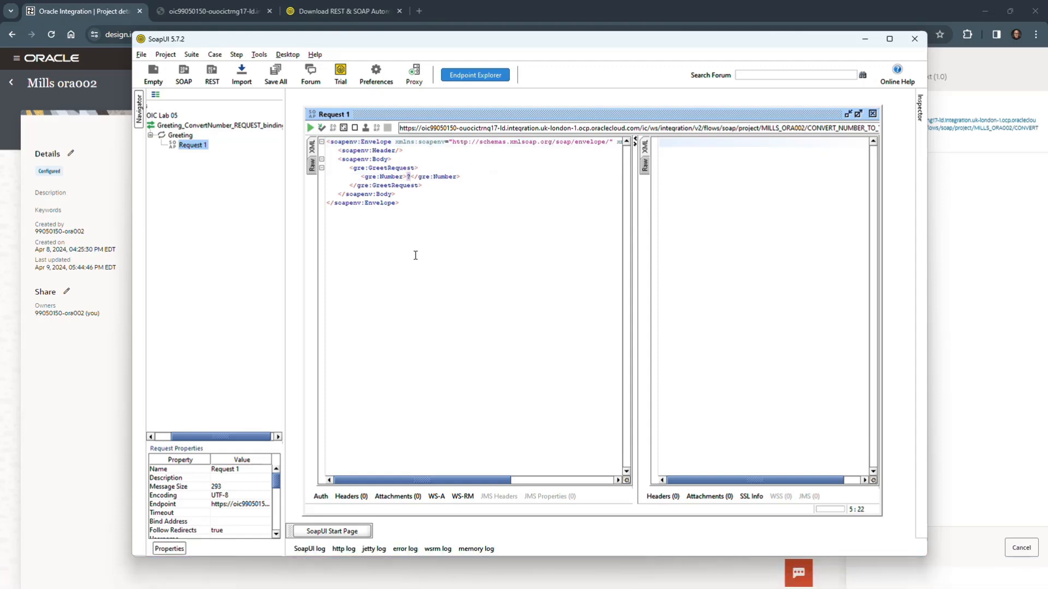
text(145)
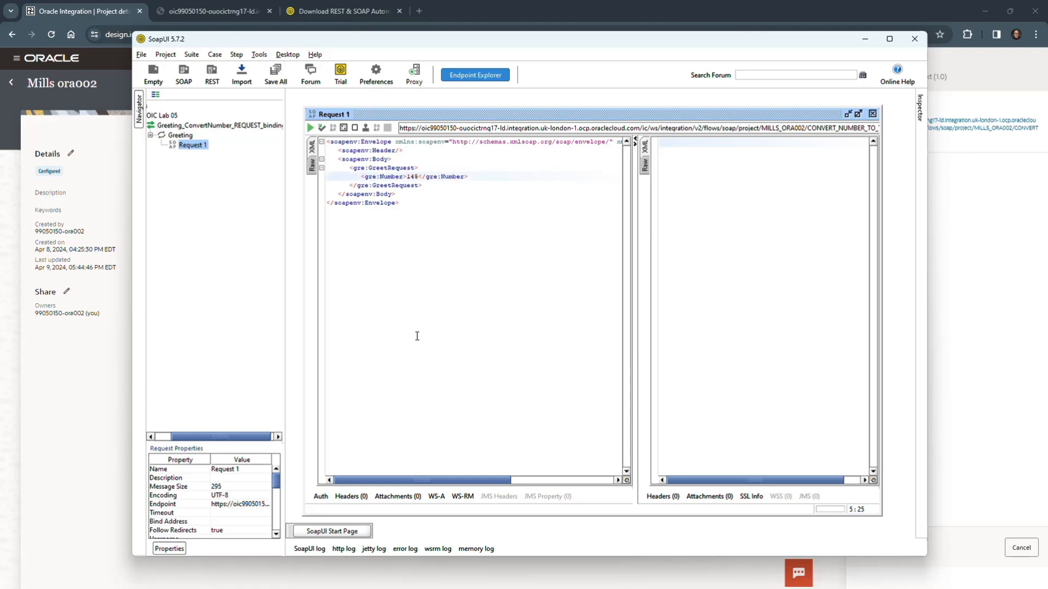
click(311, 129)
Maximize the request editor and the SoapUI window, and examine the raw content of the received response.
click(858, 113)
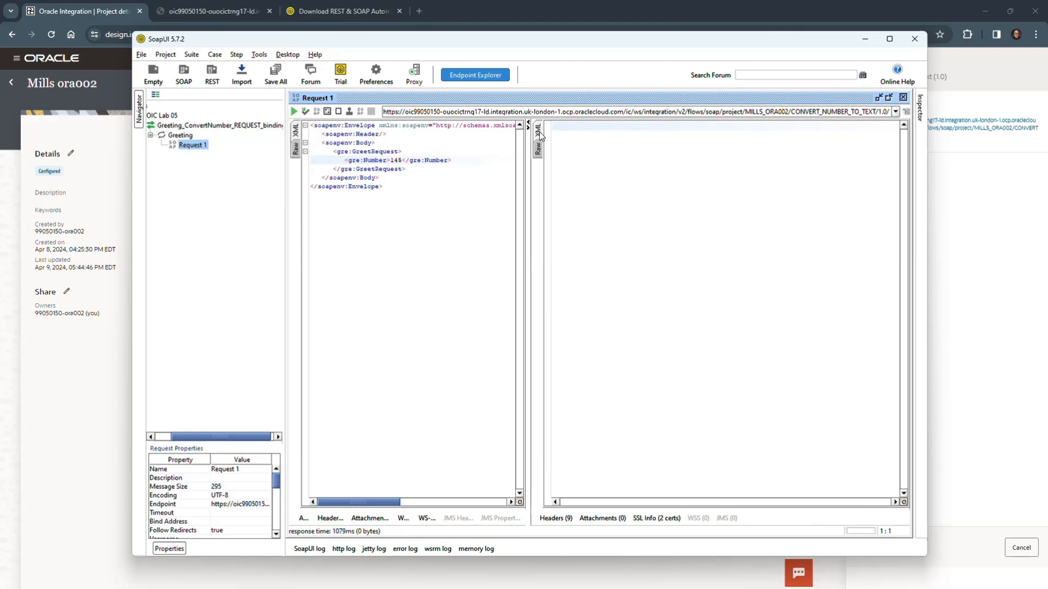
click(538, 148)
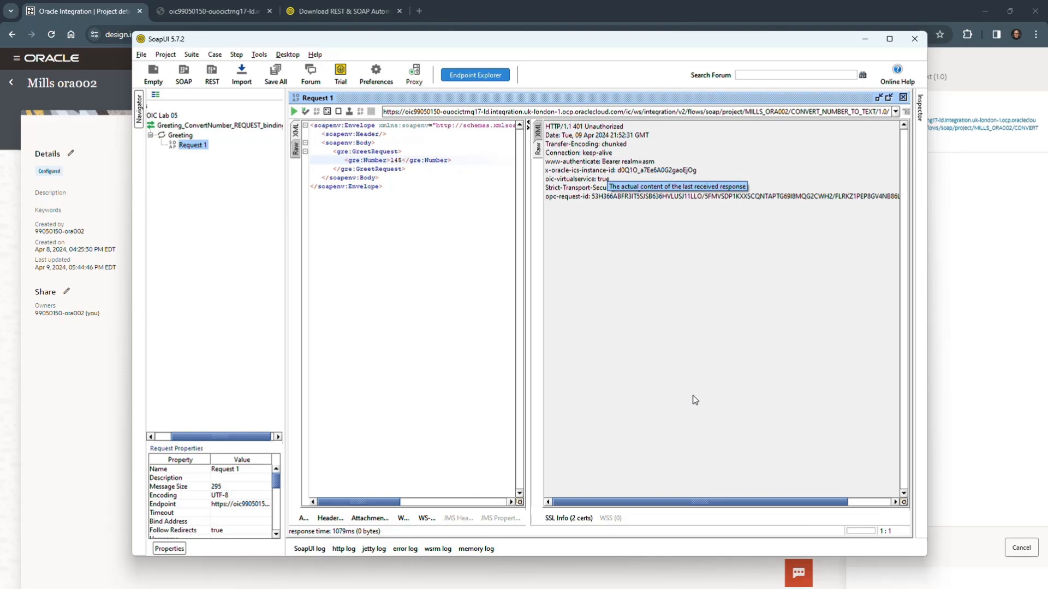
drag(660, 502, 607, 521)
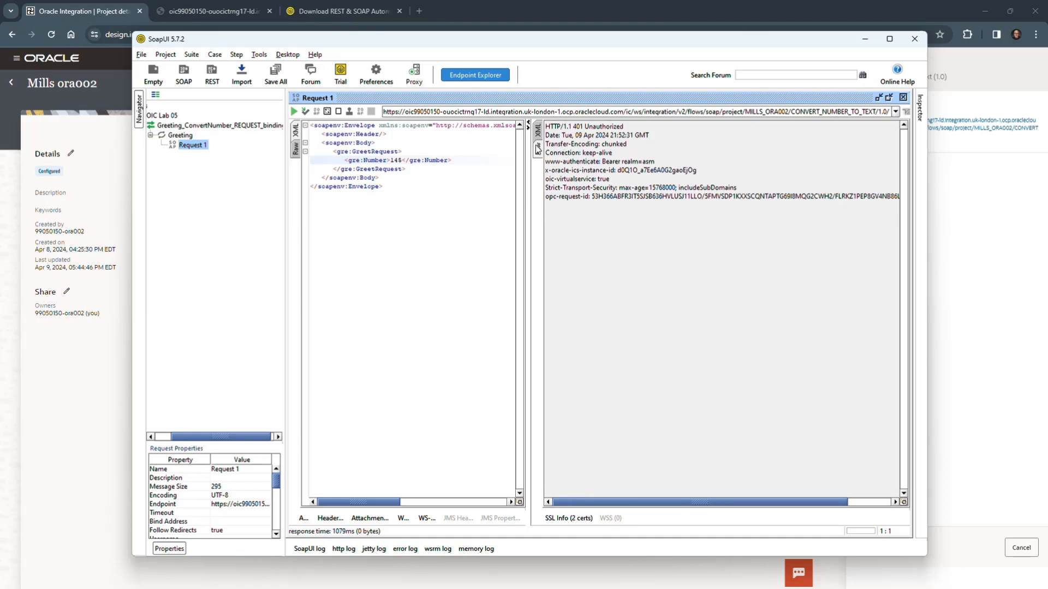
click(538, 134)
click(538, 145)
click(889, 38)
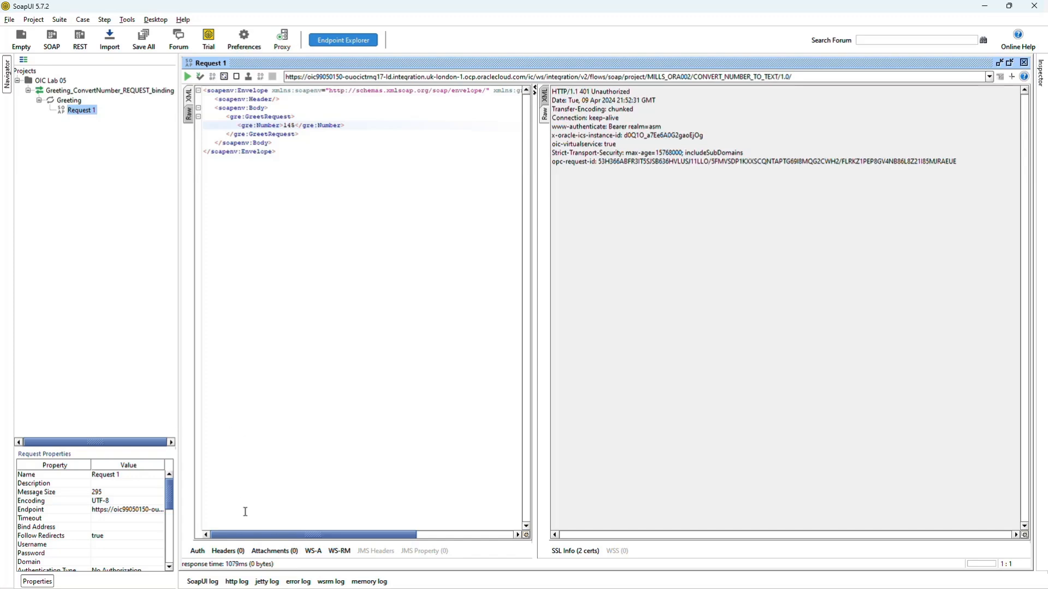
Add a Basic authorization to Request 1 and fill in the account username and password.
click(197, 552)
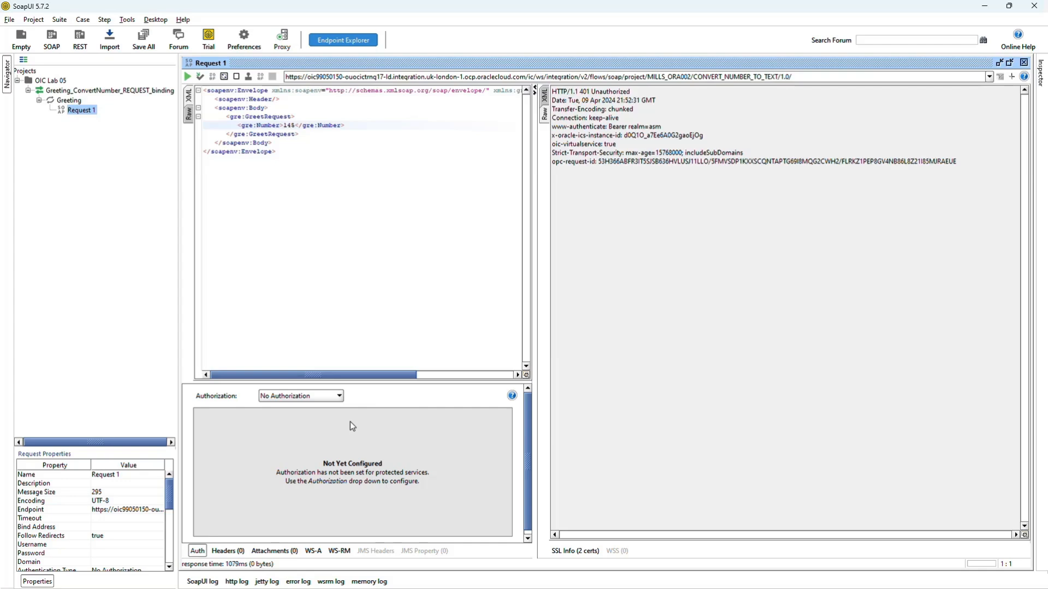
click(339, 395)
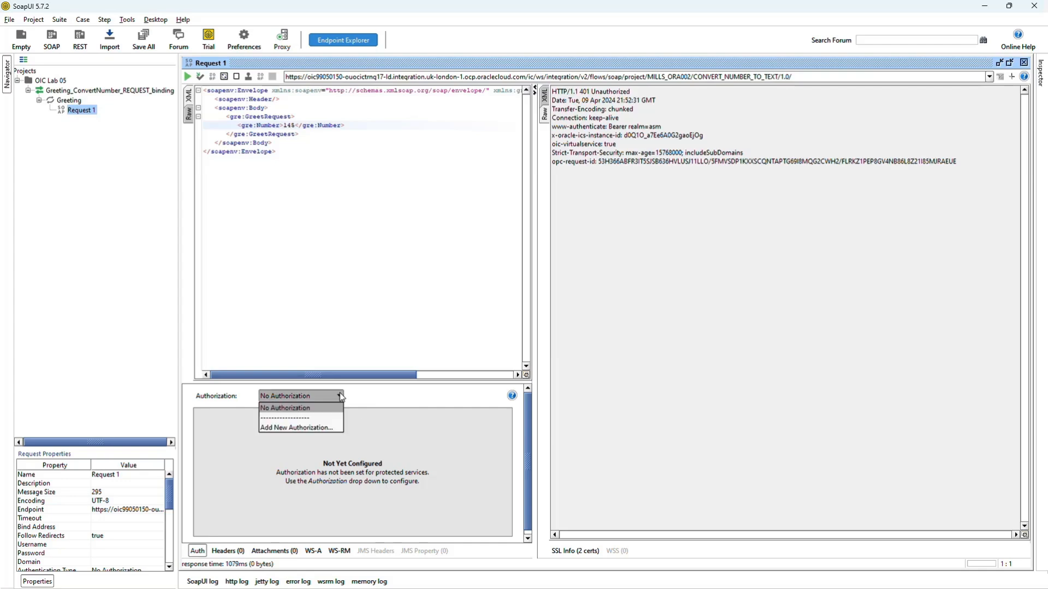
click(327, 428)
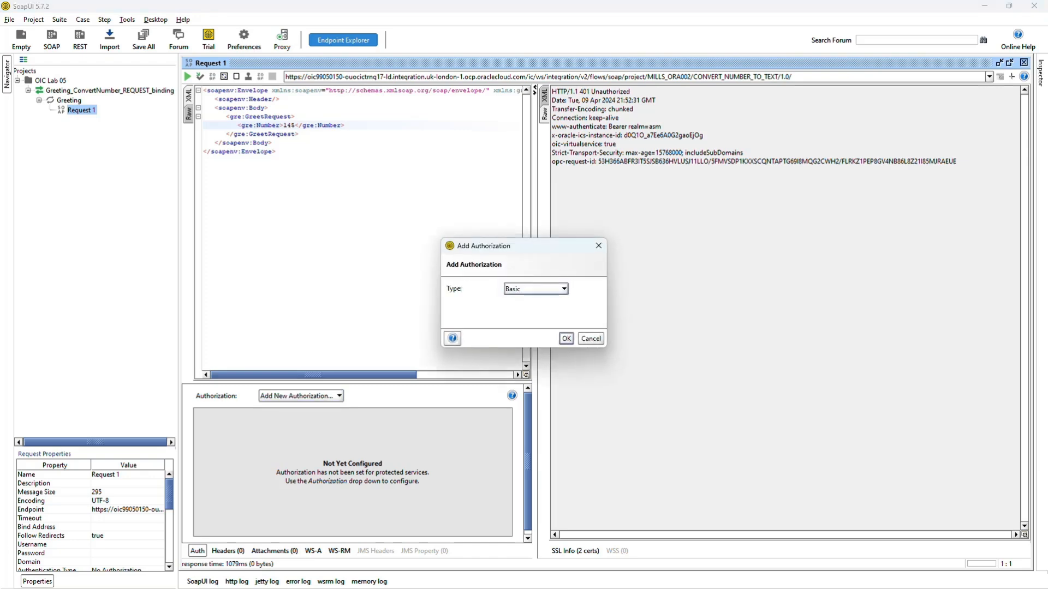
click(567, 339)
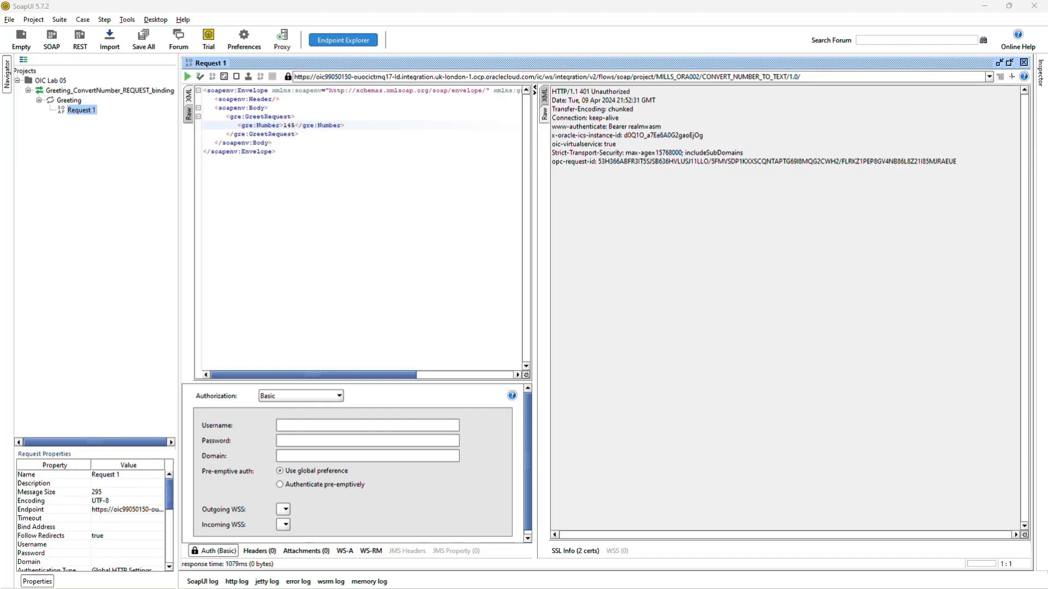
click(318, 424)
click(339, 440)
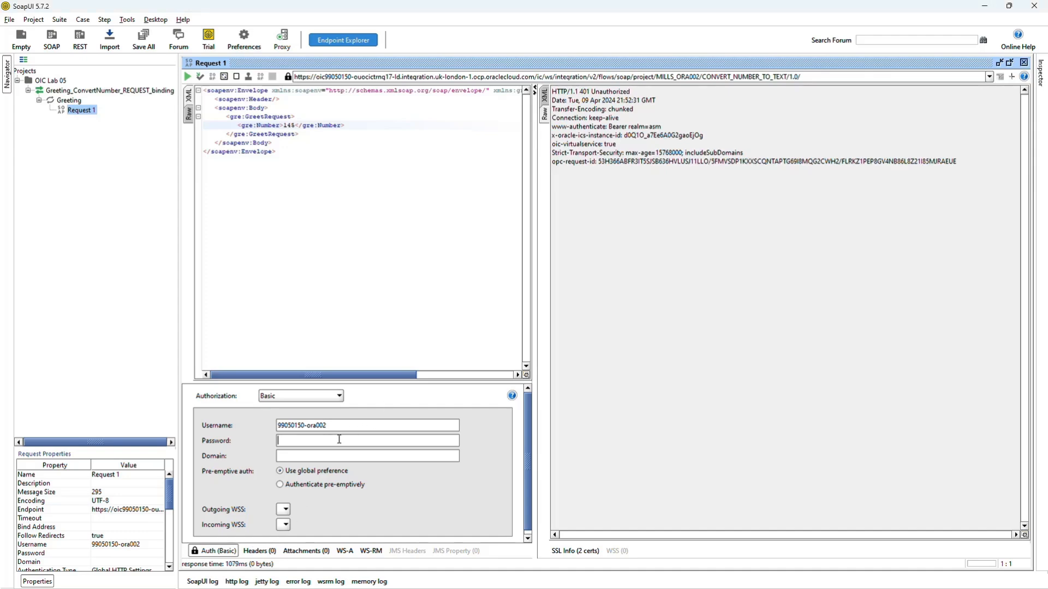
key(ctrl+v)
Narrow the request pane and add a WSS Username Token with the PasswordText type to the request XML.
drag(537, 209, 418, 216)
click(331, 189)
right_click(330, 190)
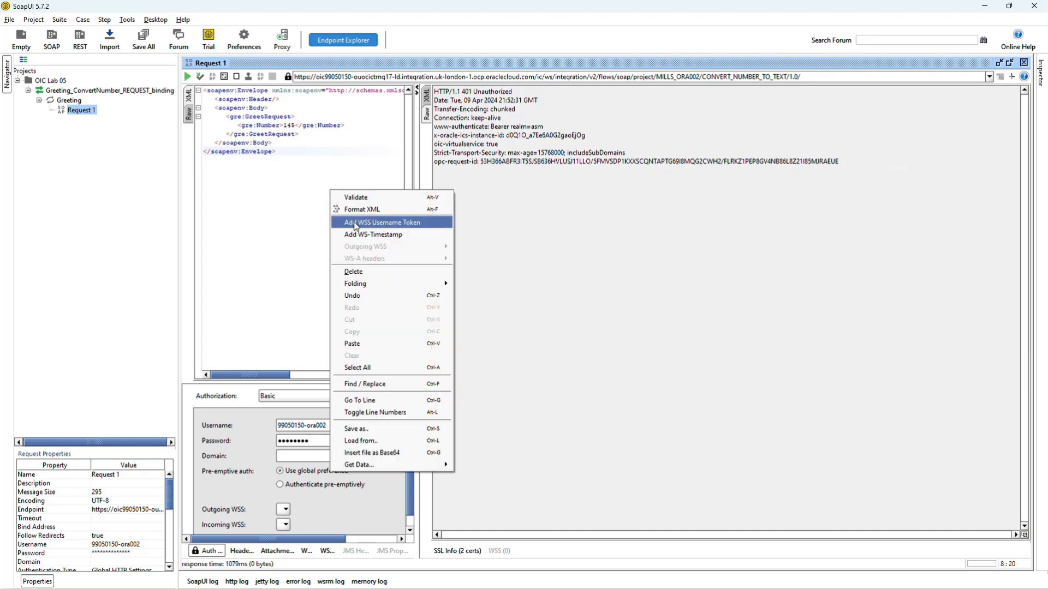
click(391, 224)
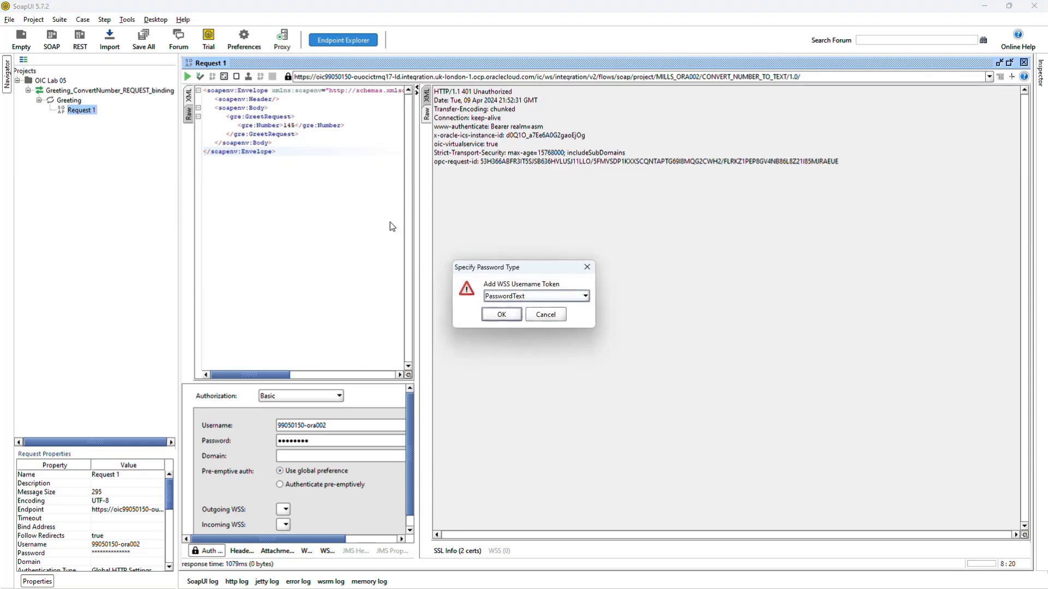
click(514, 315)
drag(247, 381, 246, 381)
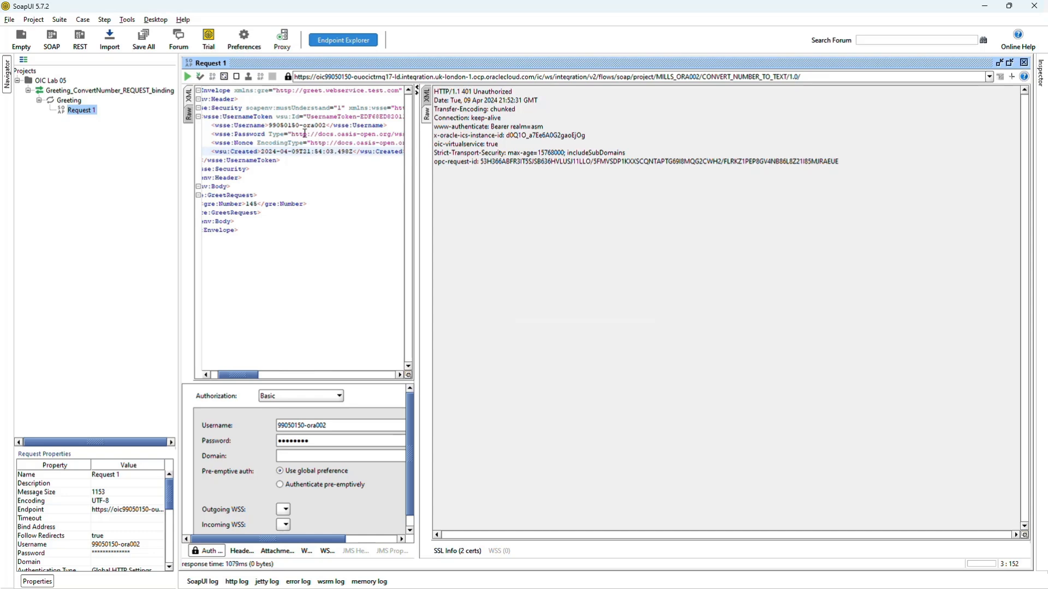
Resubmit the authenticated request for the number 145 and select the NumberText value in the response's XML view.
drag(416, 287, 527, 302)
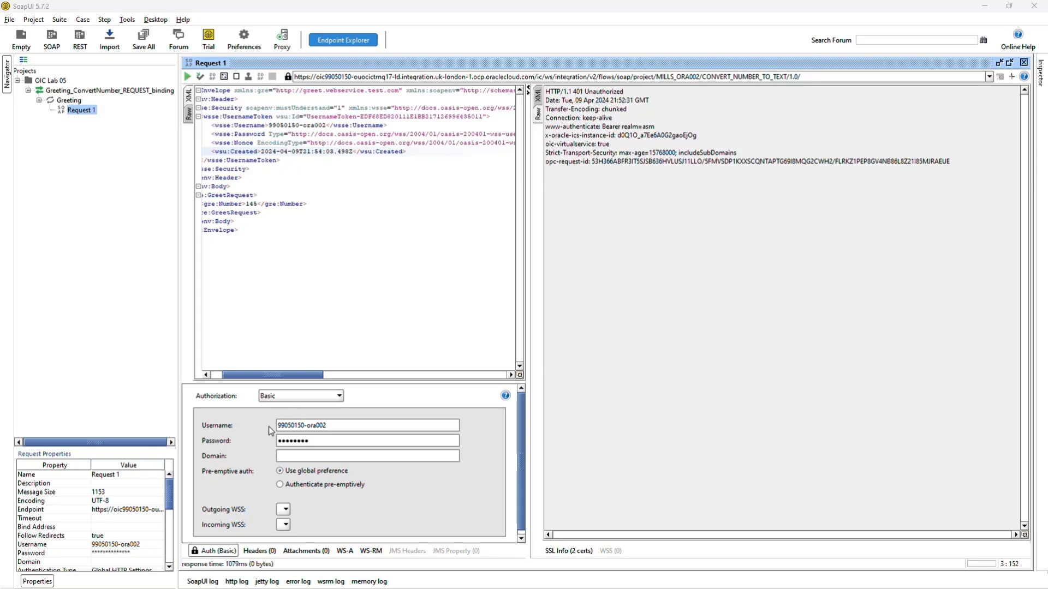
double_click(251, 204)
click(189, 76)
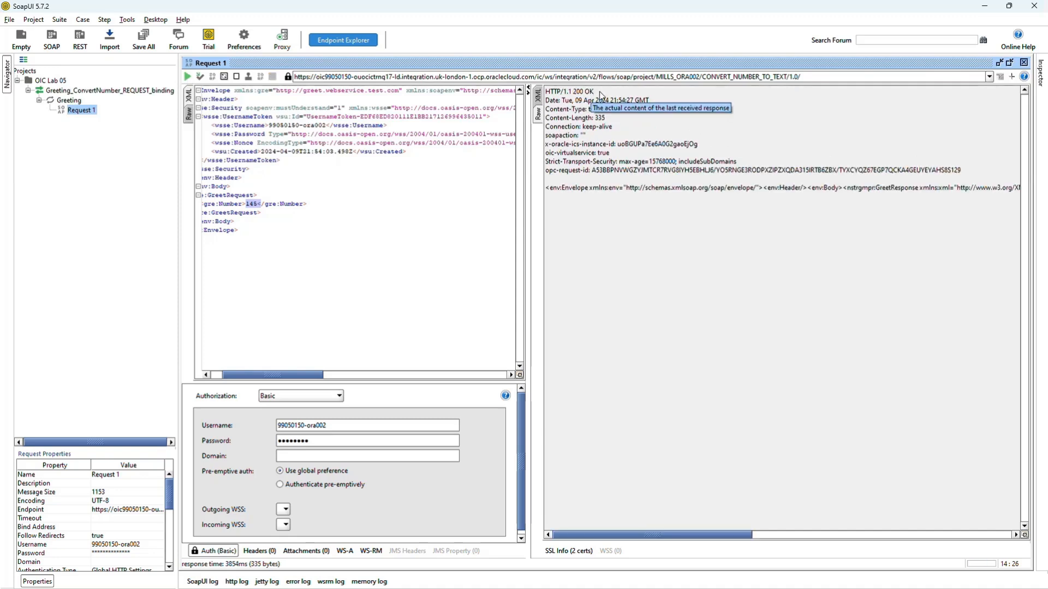
click(538, 97)
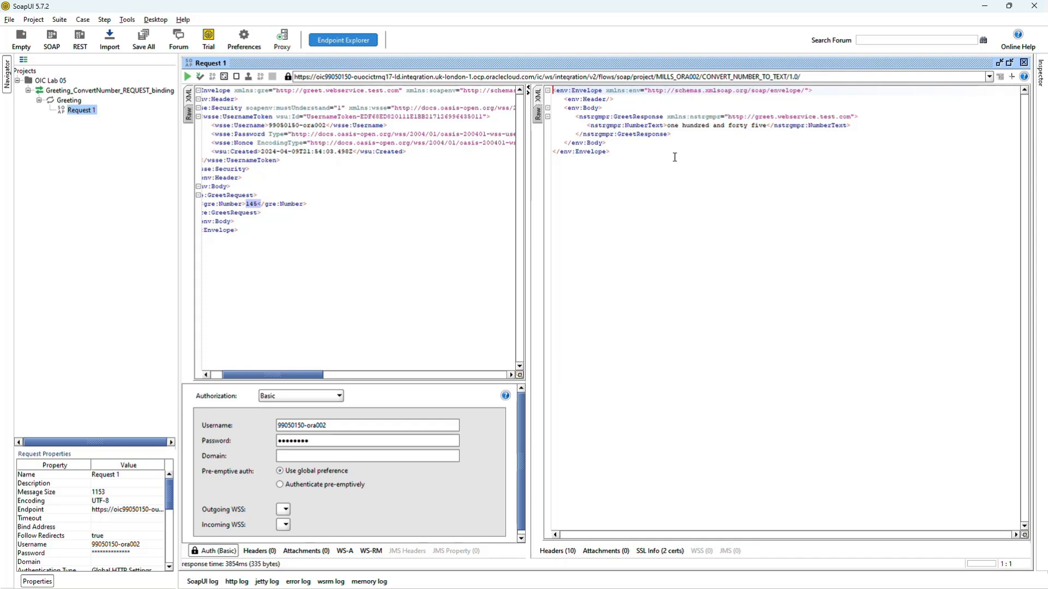
click(678, 125)
drag(667, 125, 766, 125)
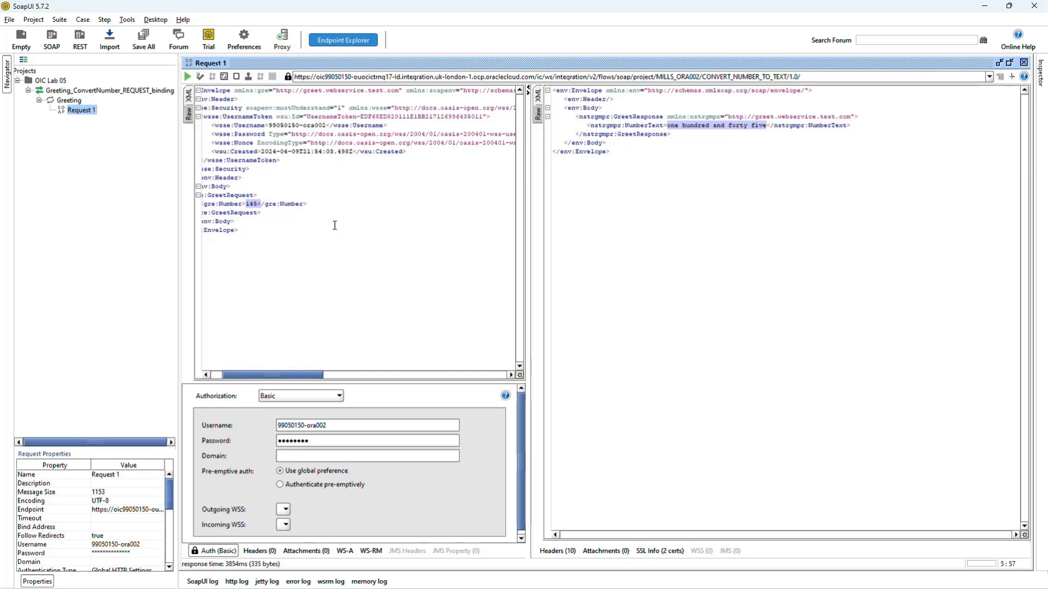
Change the Number value in the request body to 789, submit the request and display the response as XML.
click(305, 213)
double_click(251, 203)
text(789)
key(alt+Return)
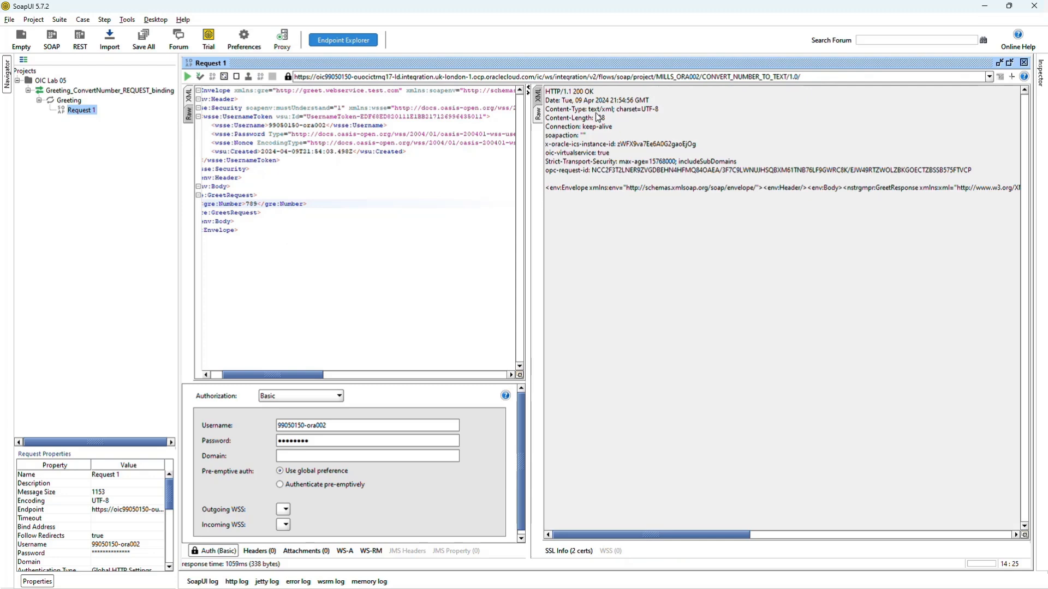
click(538, 96)
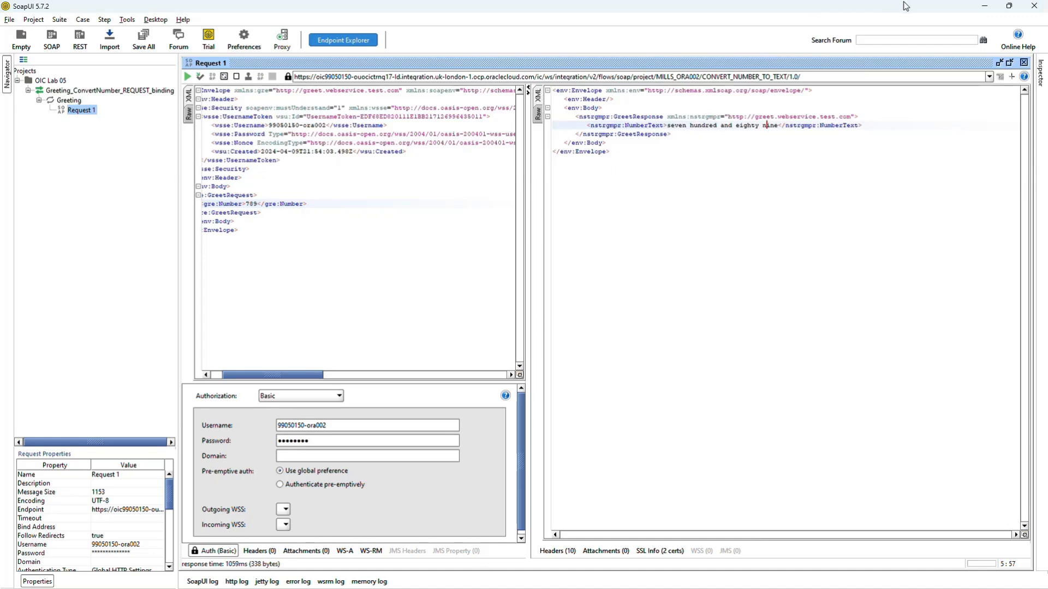
Switch back to Oracle Integration, close the run details and open the list of tracked instances for the Mills ora002 project.
click(984, 7)
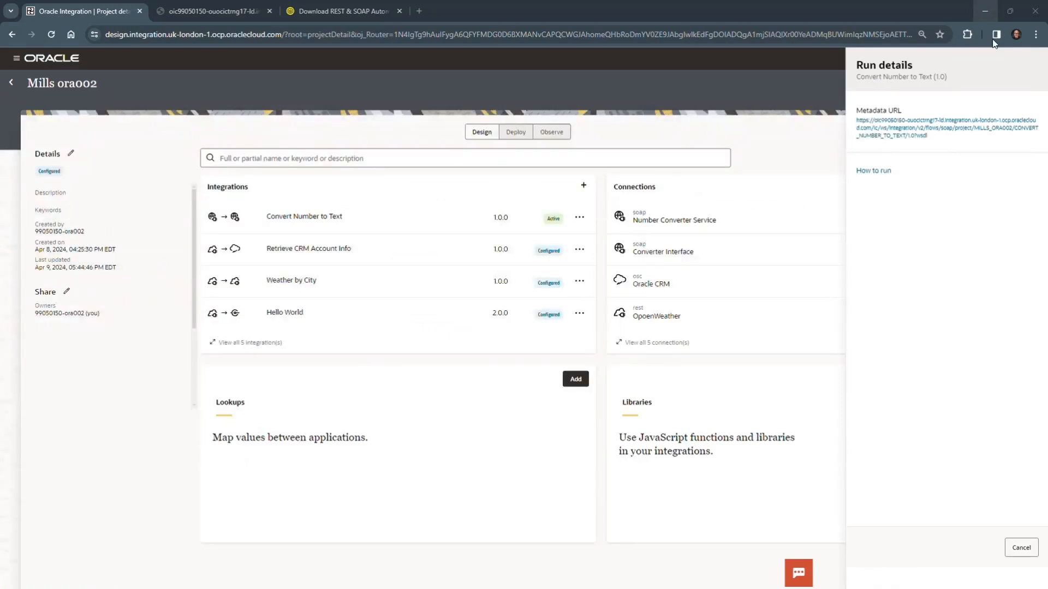
click(1021, 548)
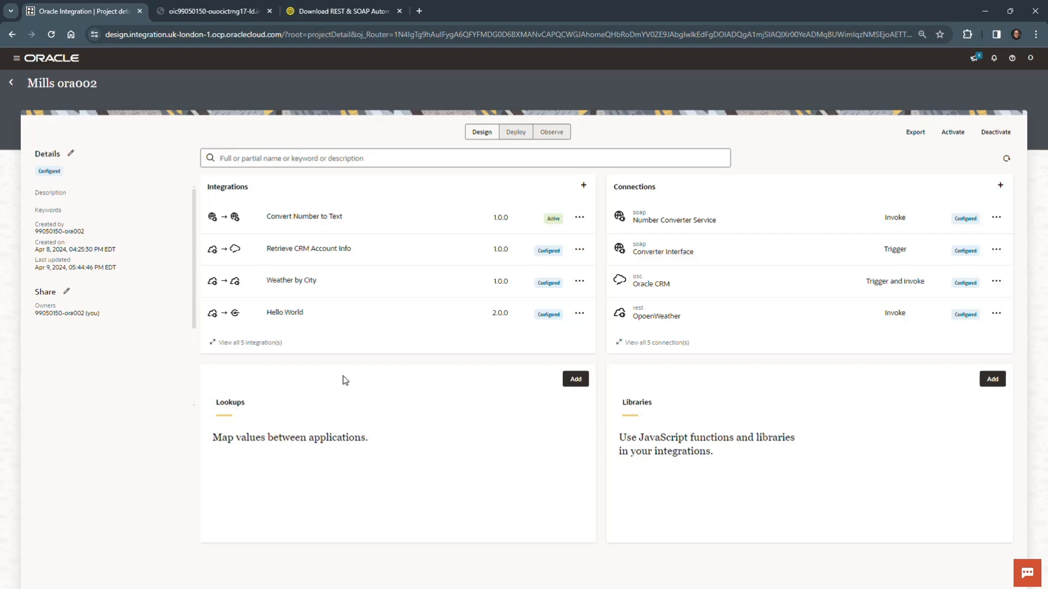
click(556, 133)
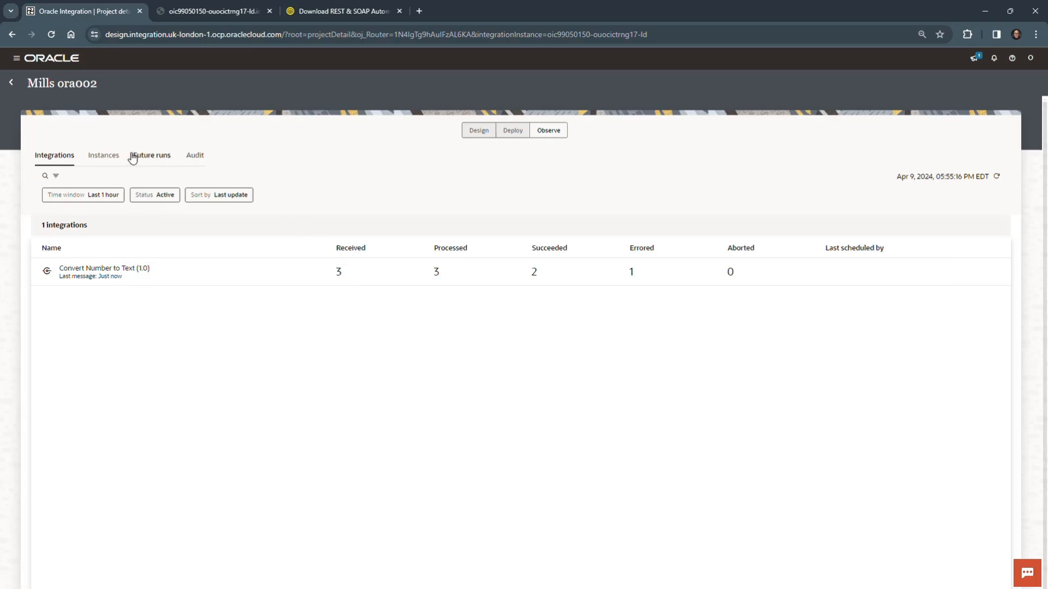
click(105, 158)
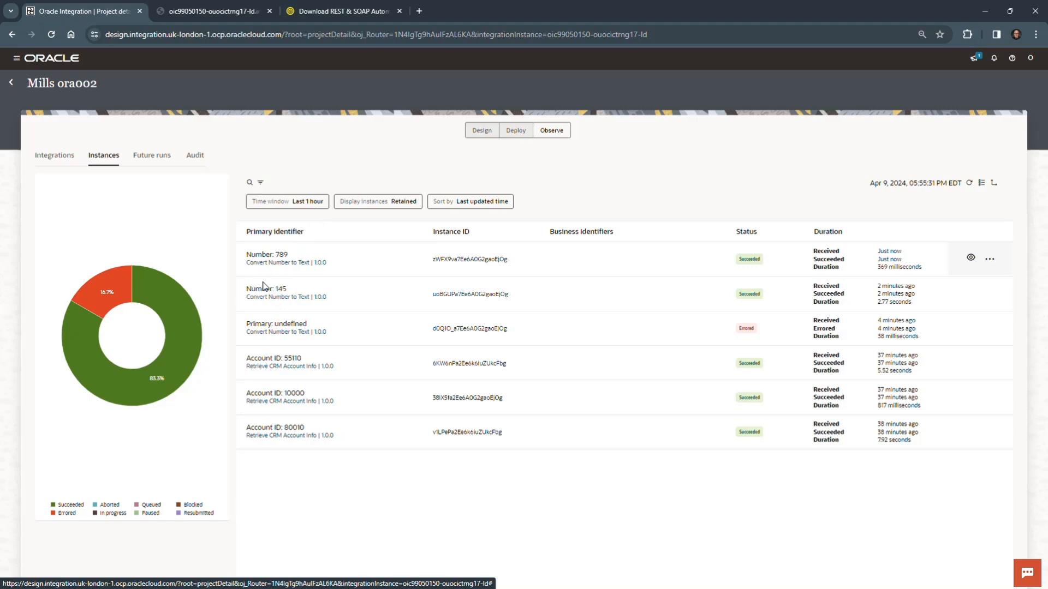
click(298, 343)
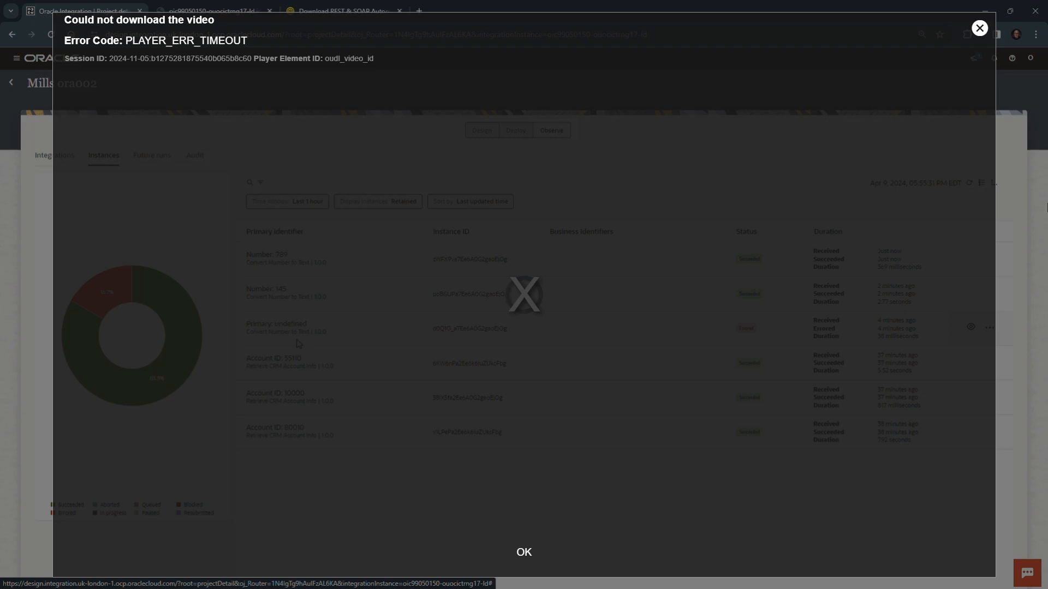
click(979, 28)
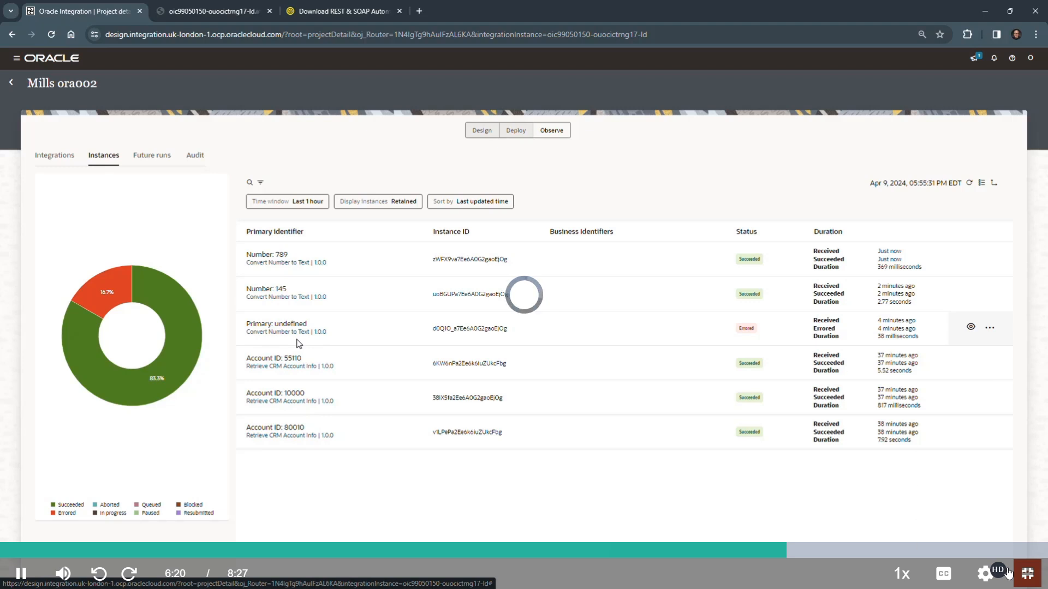
click(989, 573)
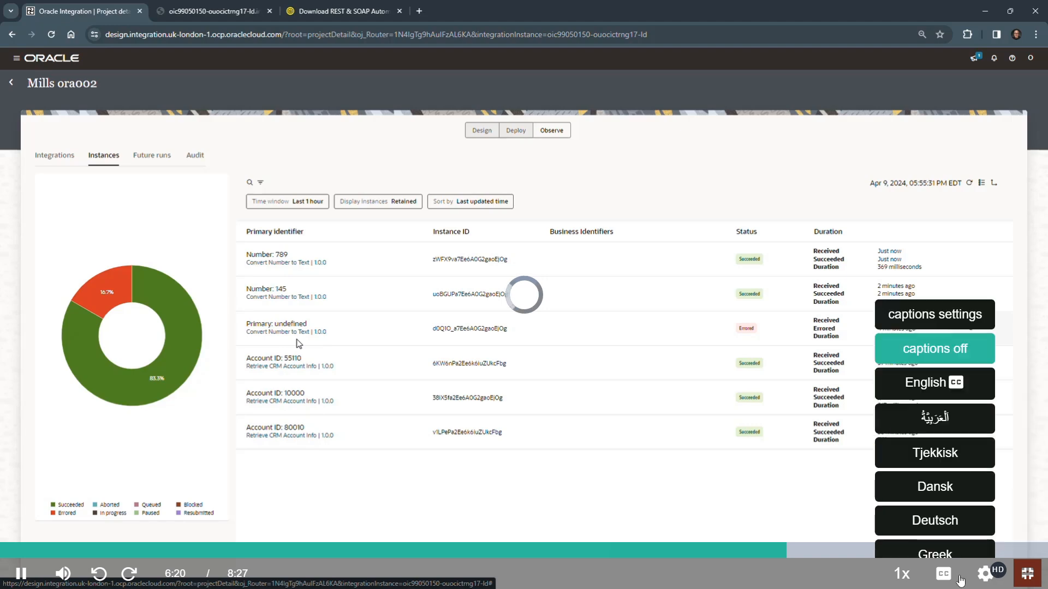
click(989, 439)
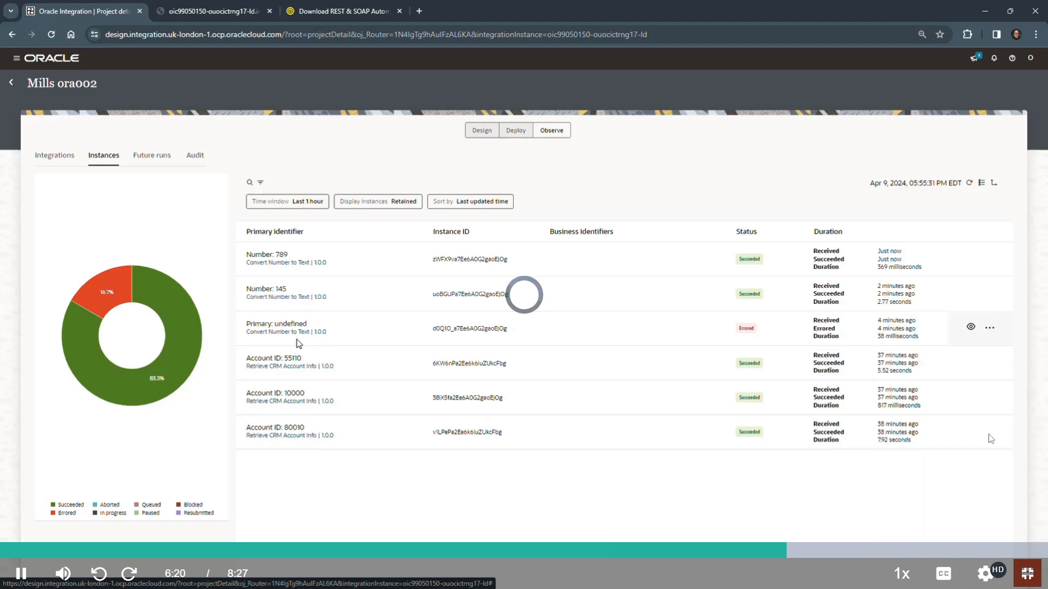
click(985, 571)
click(984, 453)
click(991, 402)
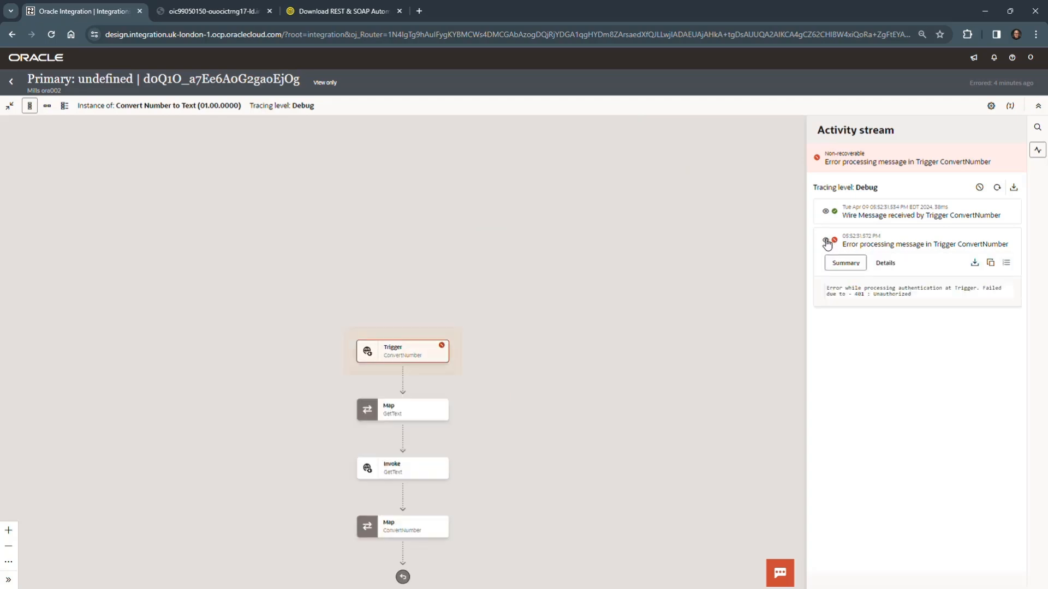
Examine the trigger error summary and flow diagram of the errored Convert Number to Text instance, and return to the instance list.
drag(868, 289, 985, 291)
click(925, 422)
drag(519, 352, 596, 257)
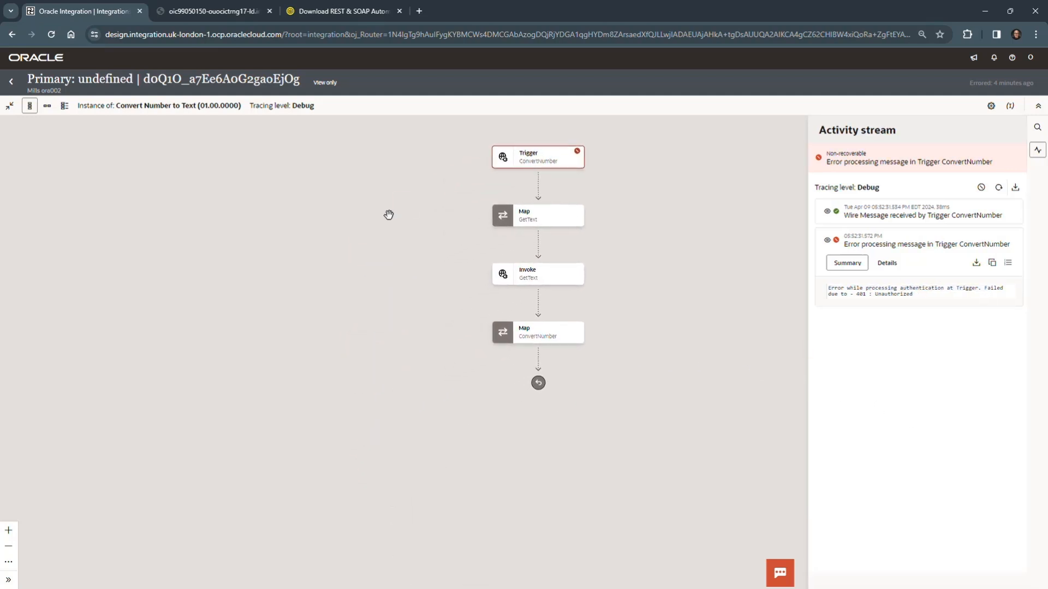
click(11, 81)
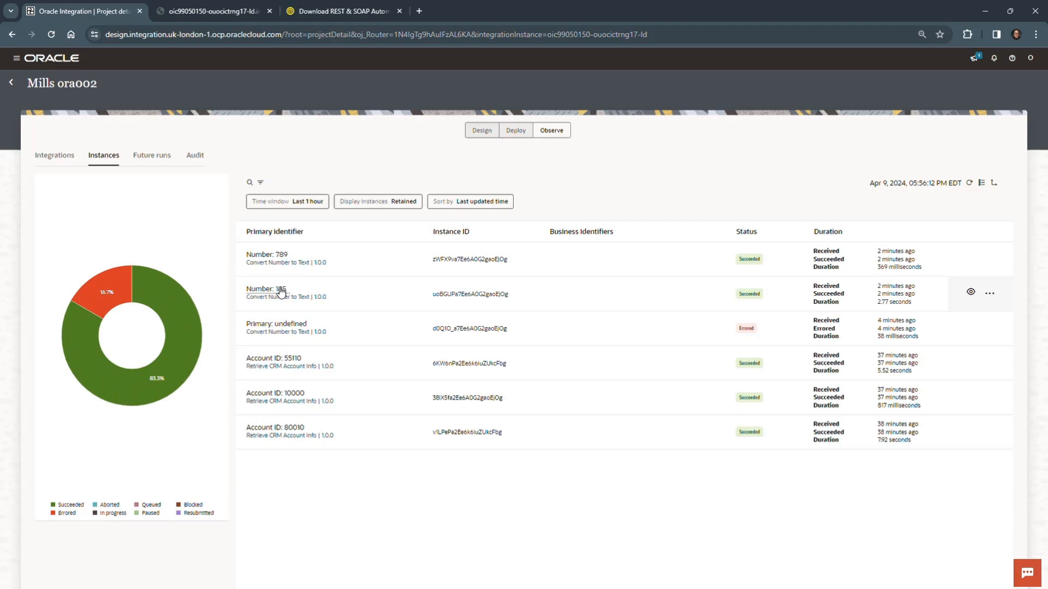
Open the Number: 789 instance, expand Invoke GetText in its activity stream and view the payload of the message it received.
click(280, 260)
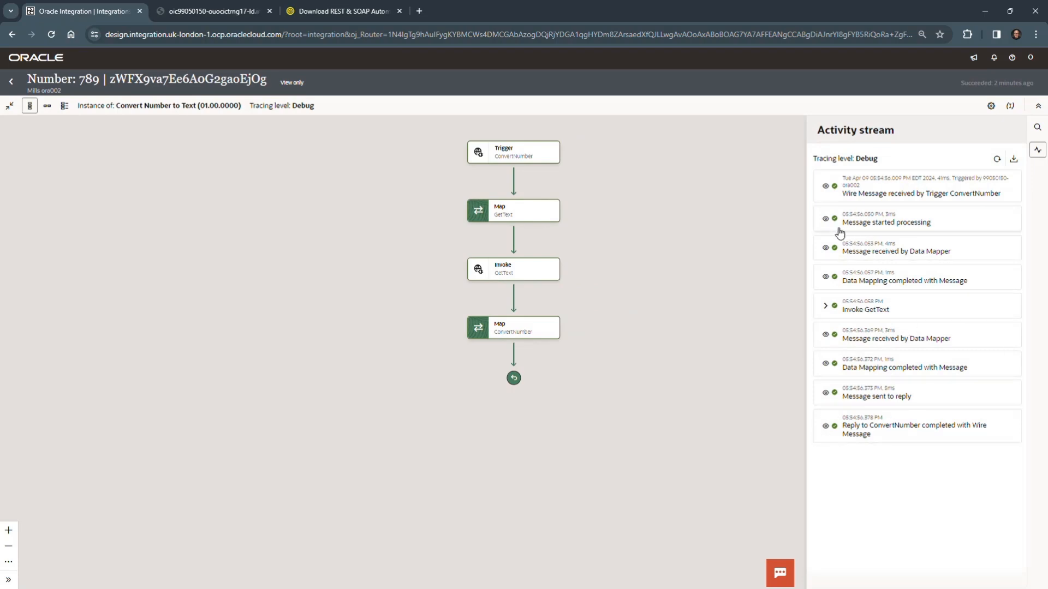
click(825, 306)
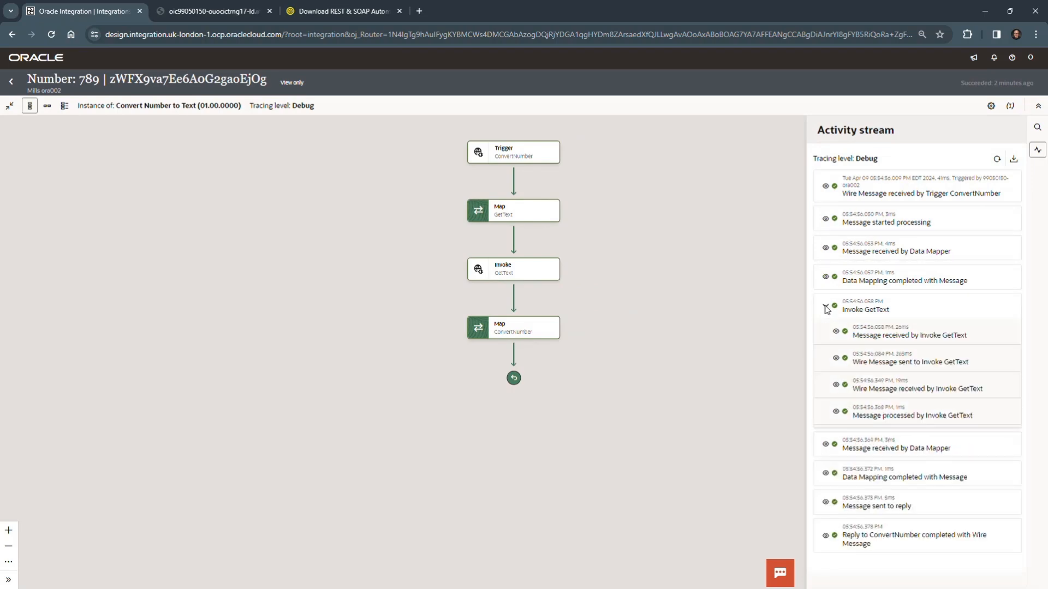
click(835, 333)
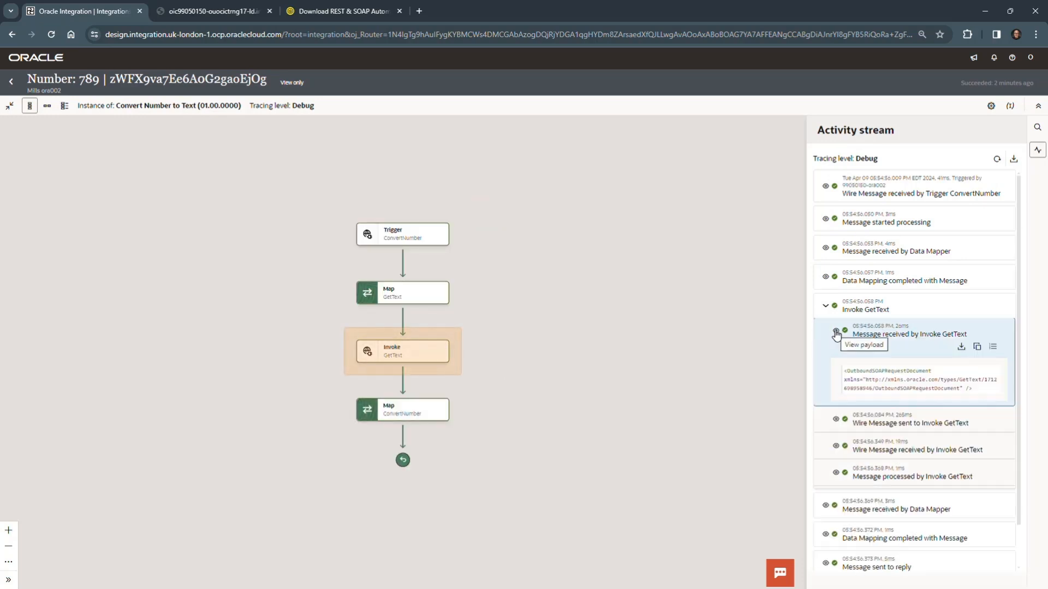
click(836, 332)
Examine the payloads of the wire messages sent to and received by Invoke GetText, and return to the instance list.
click(835, 359)
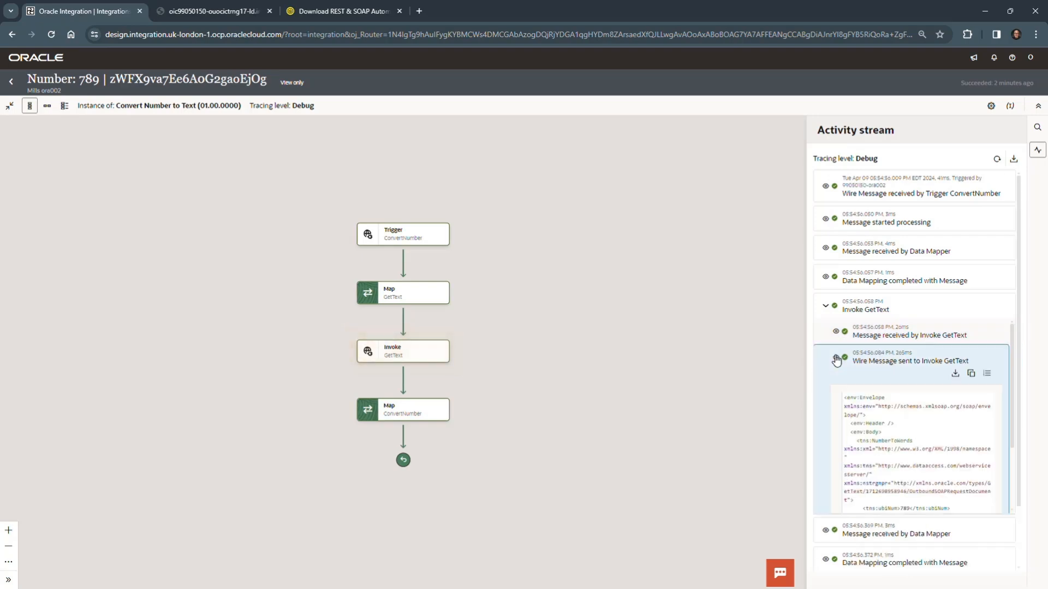
click(835, 359)
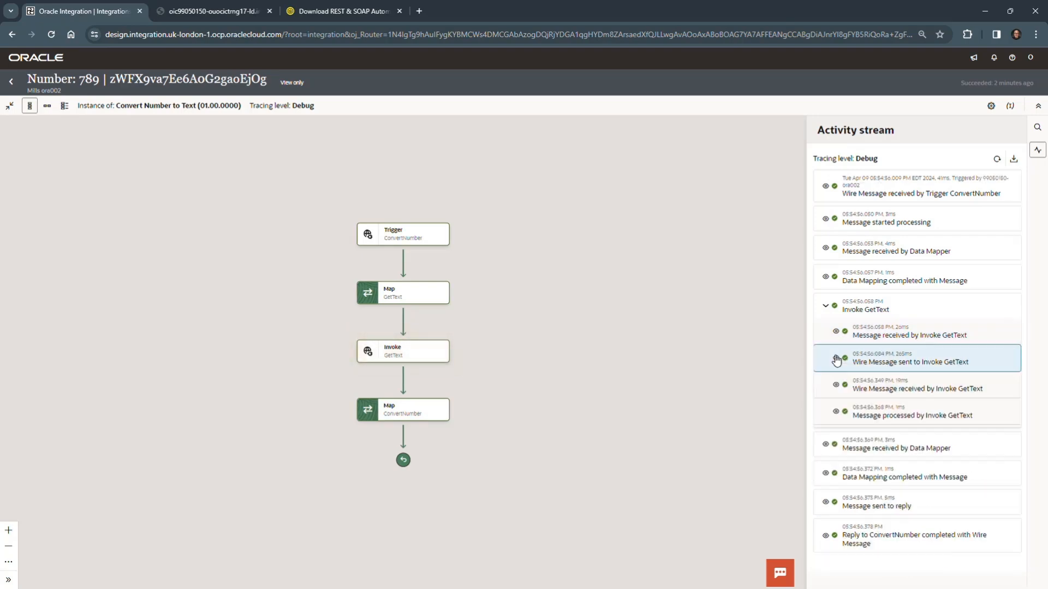
click(835, 388)
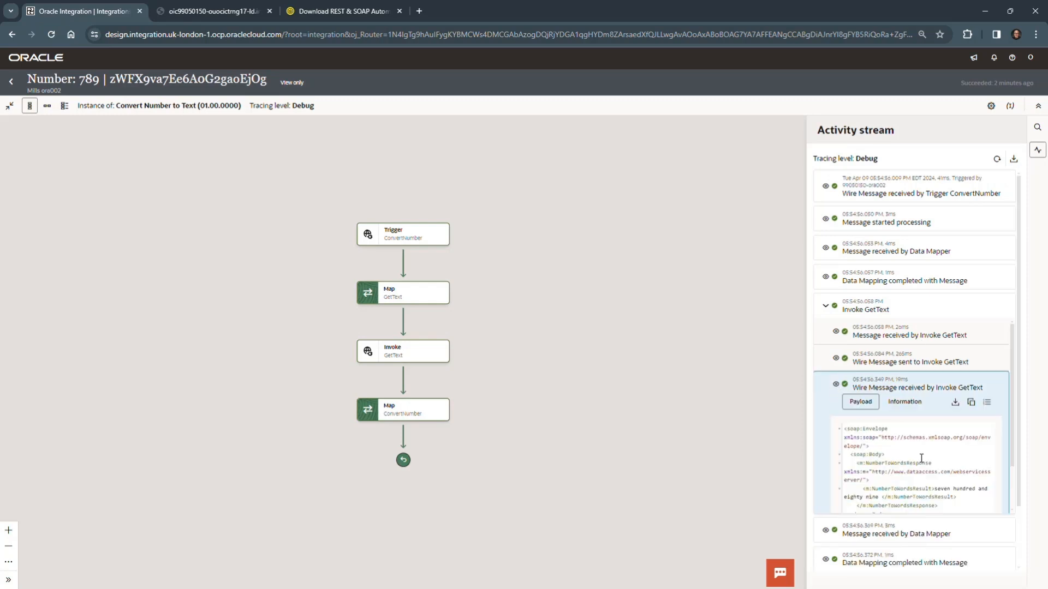
scroll(921, 459, down, 1)
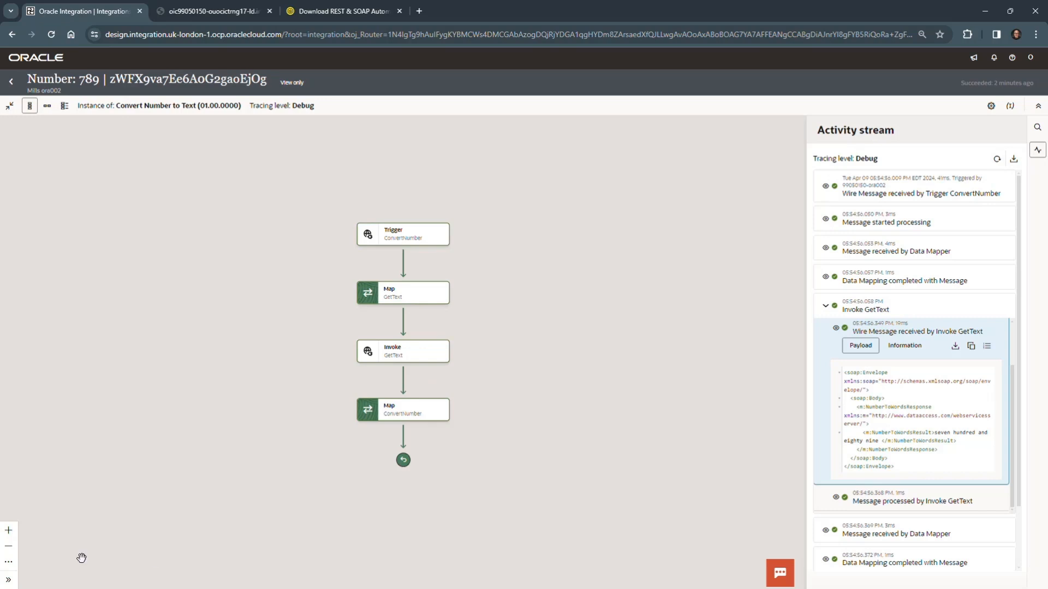
click(12, 83)
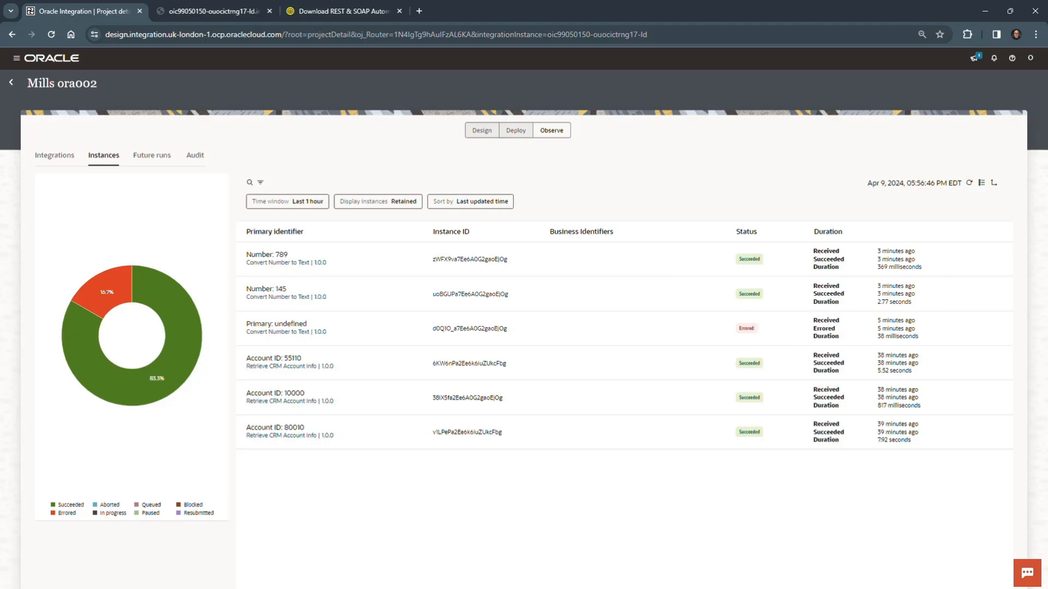
Deactivate the Convert Number to Text (1.0) integration from the project's design view and refresh its status.
click(486, 131)
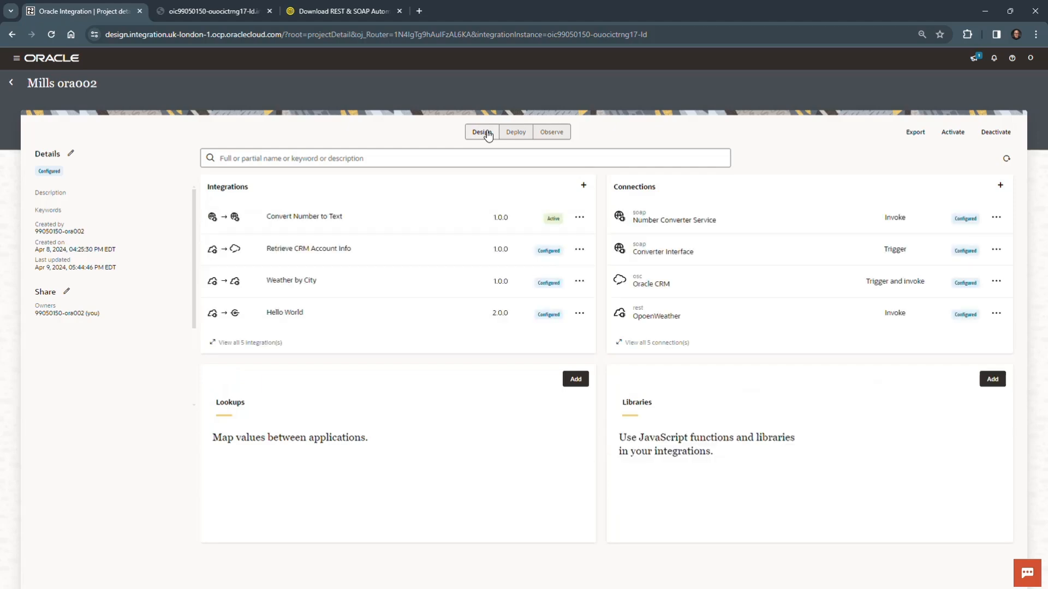
click(579, 217)
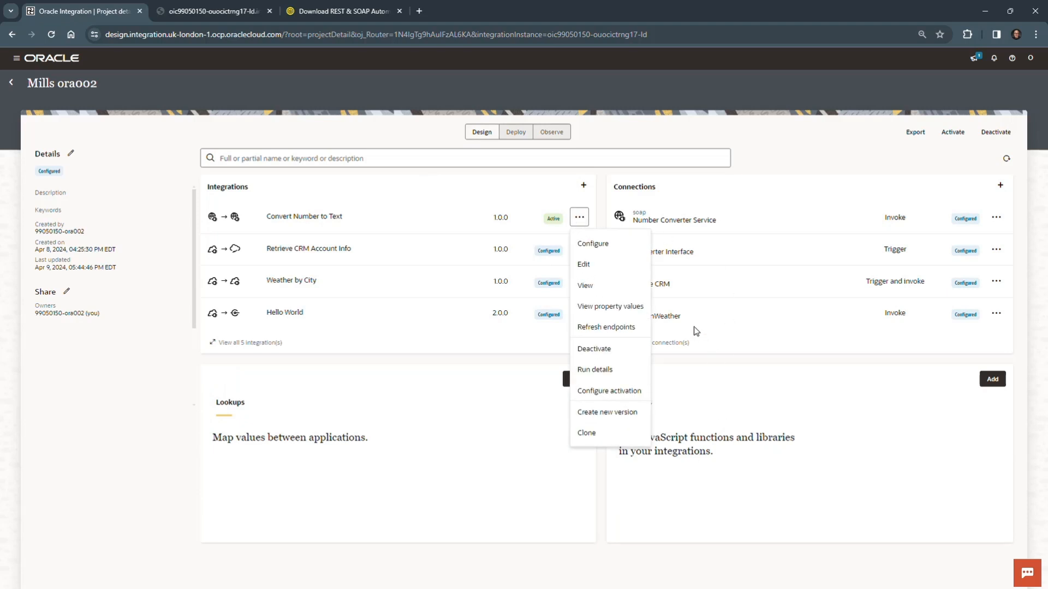
click(614, 351)
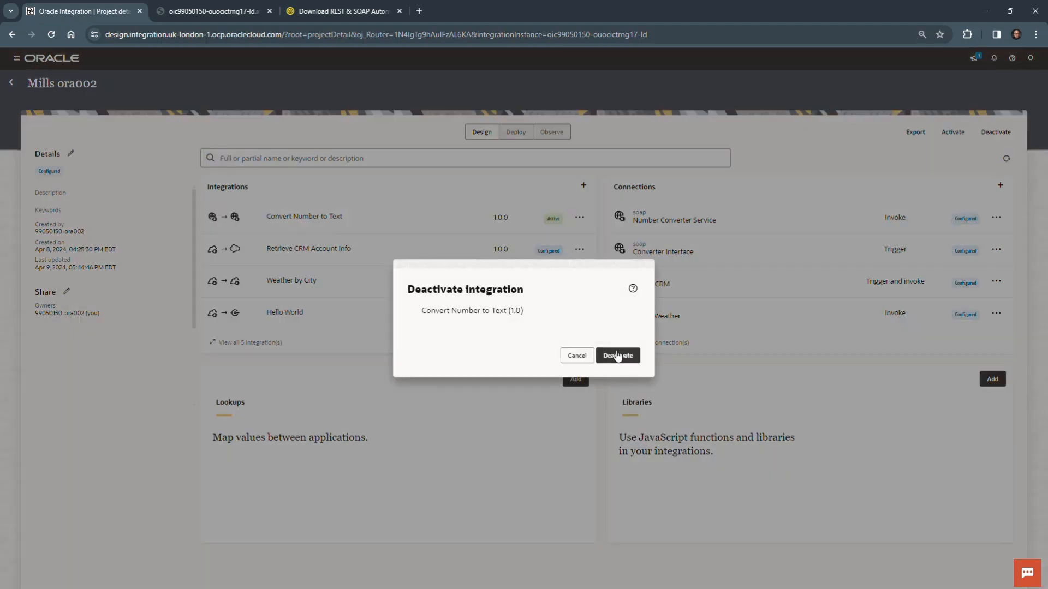
click(628, 363)
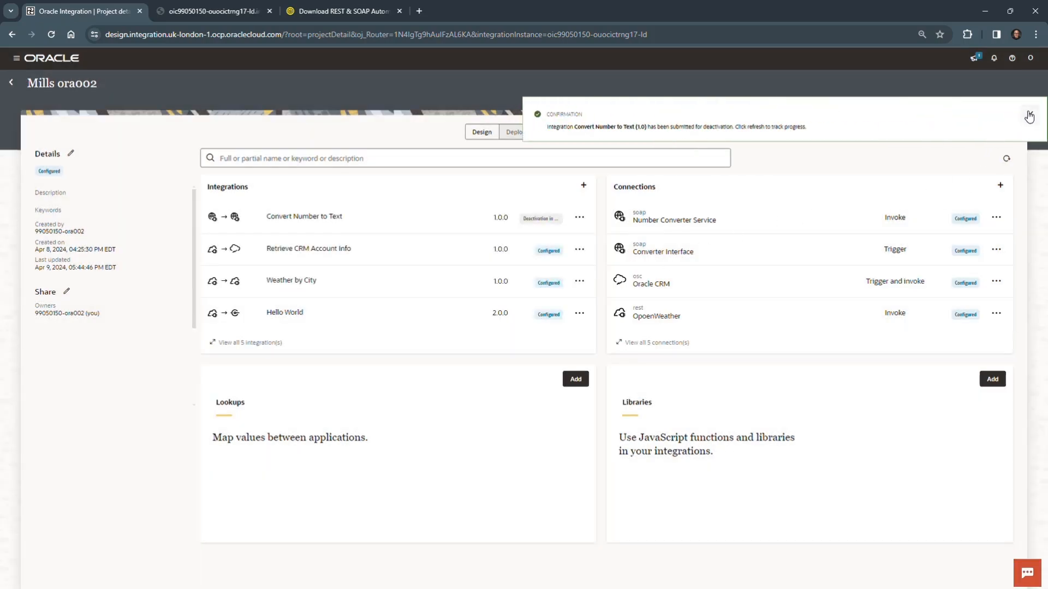
click(1030, 116)
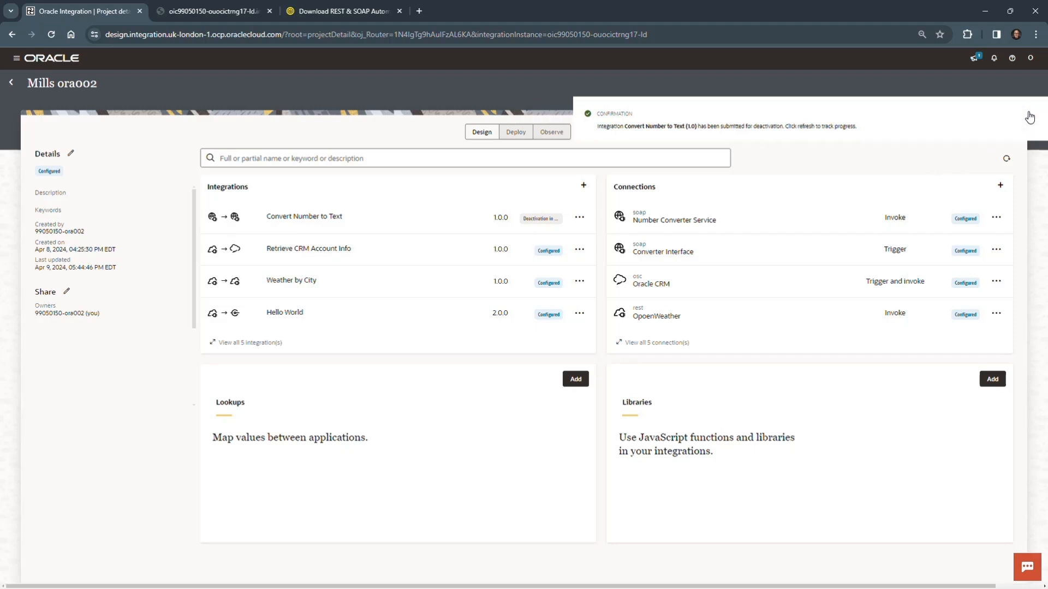
click(1006, 159)
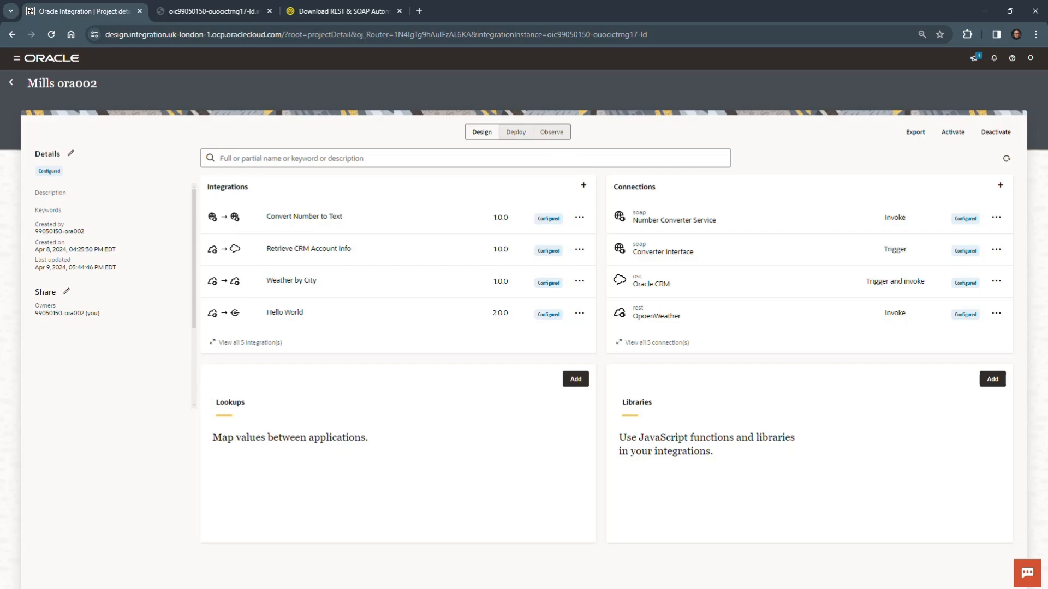
Show the Lab 06 Overview video in Oracle MyLearn full screen and set its playback quality to 1080p.
drag(1, 464, 410, 15)
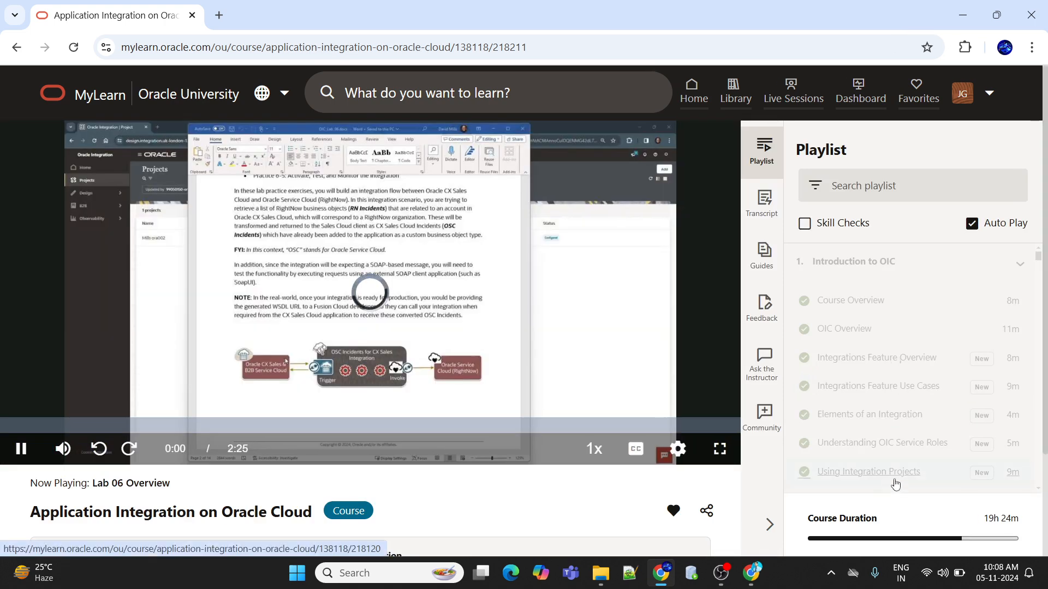
click(720, 449)
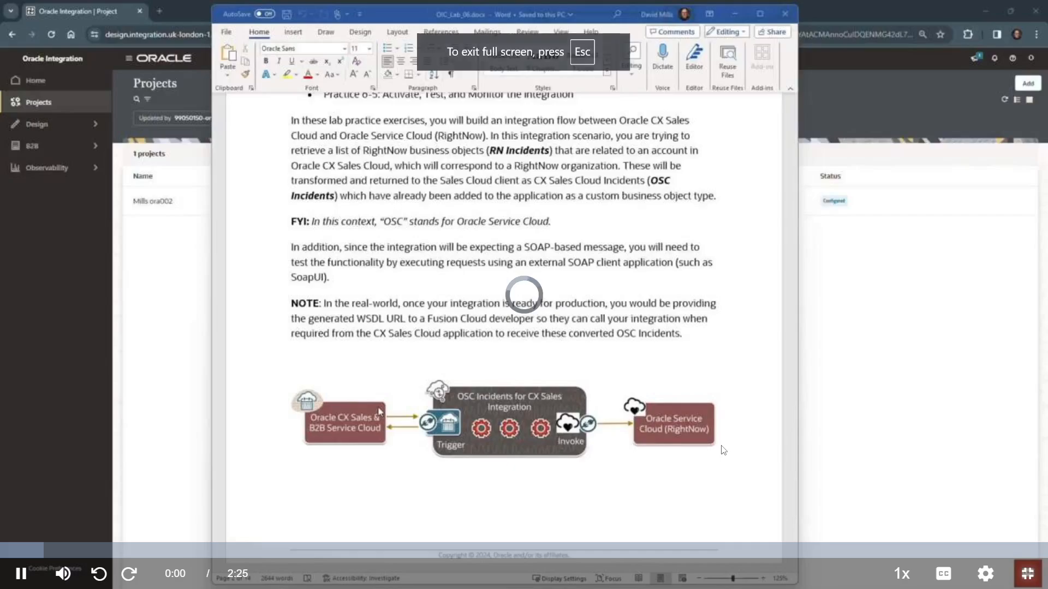
click(985, 574)
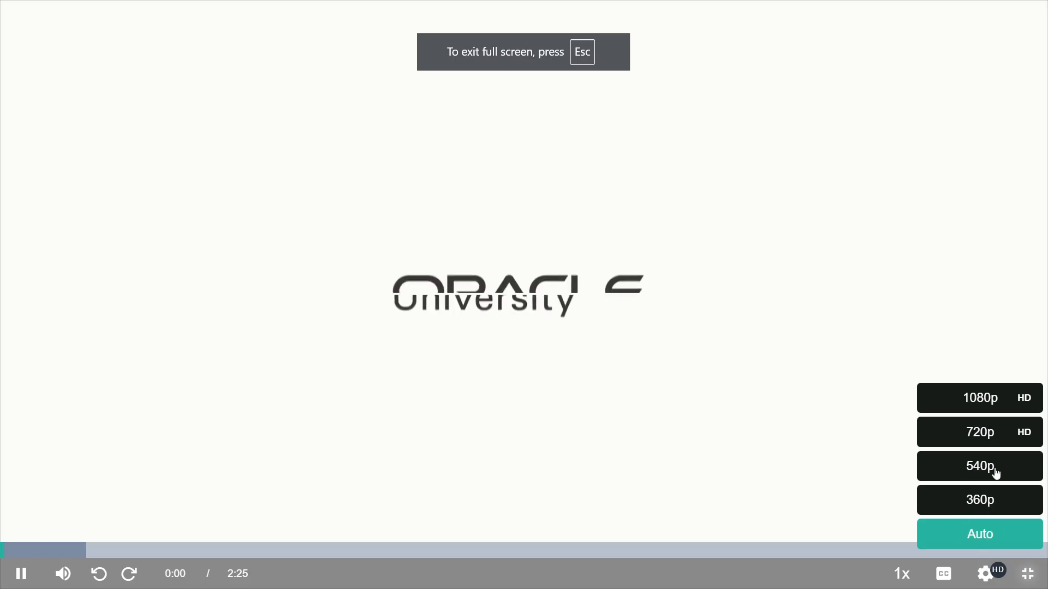
click(982, 400)
mouse_move(958, 588)
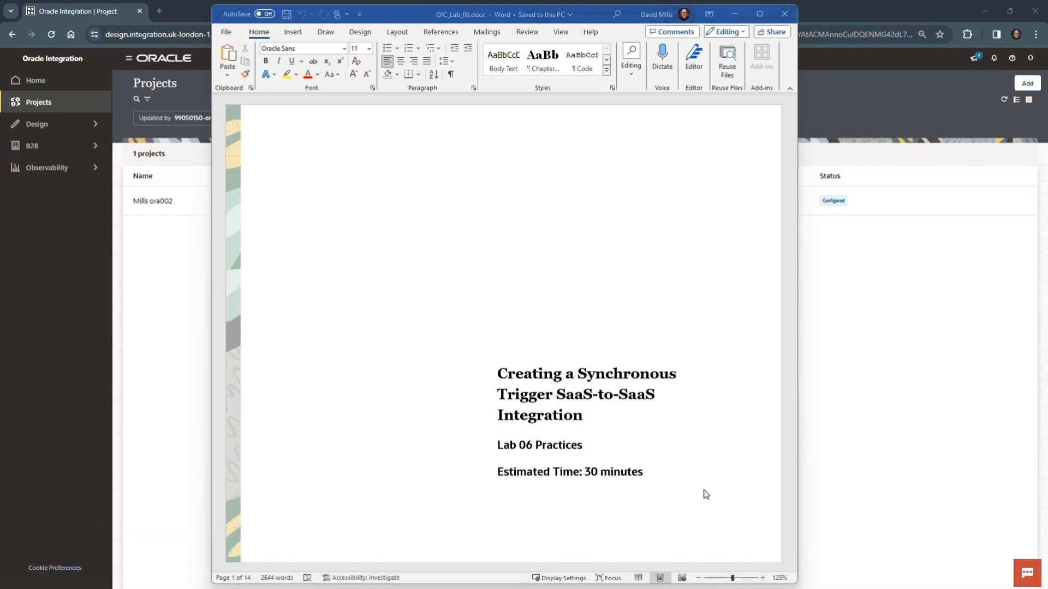
Read the Get Started overview in the OIC_Lab_06 document from the practice list down to the integration diagram.
scroll(706, 460, down, 10)
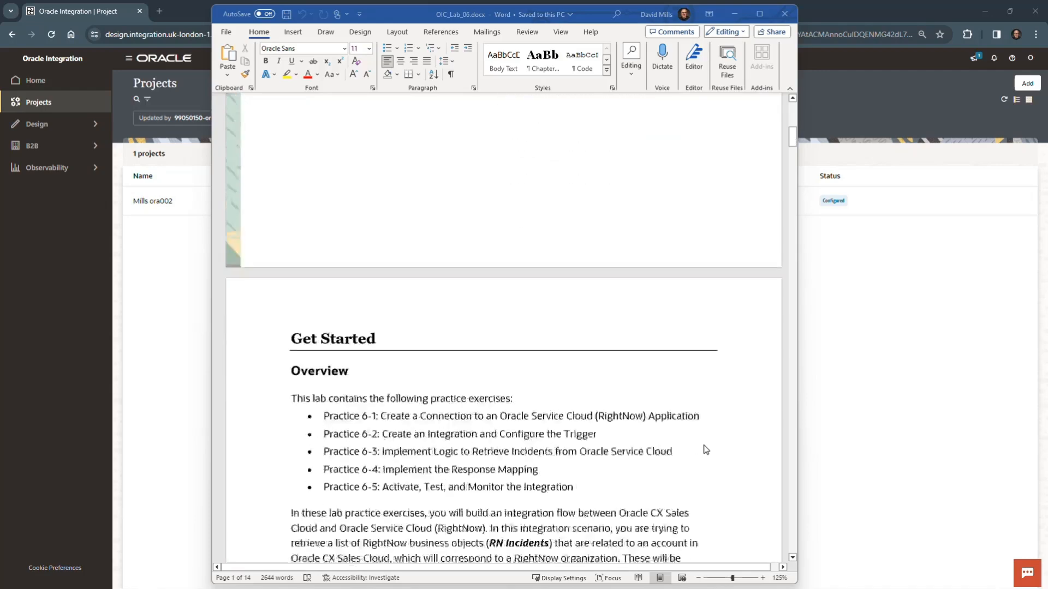
scroll(706, 447, down, 2)
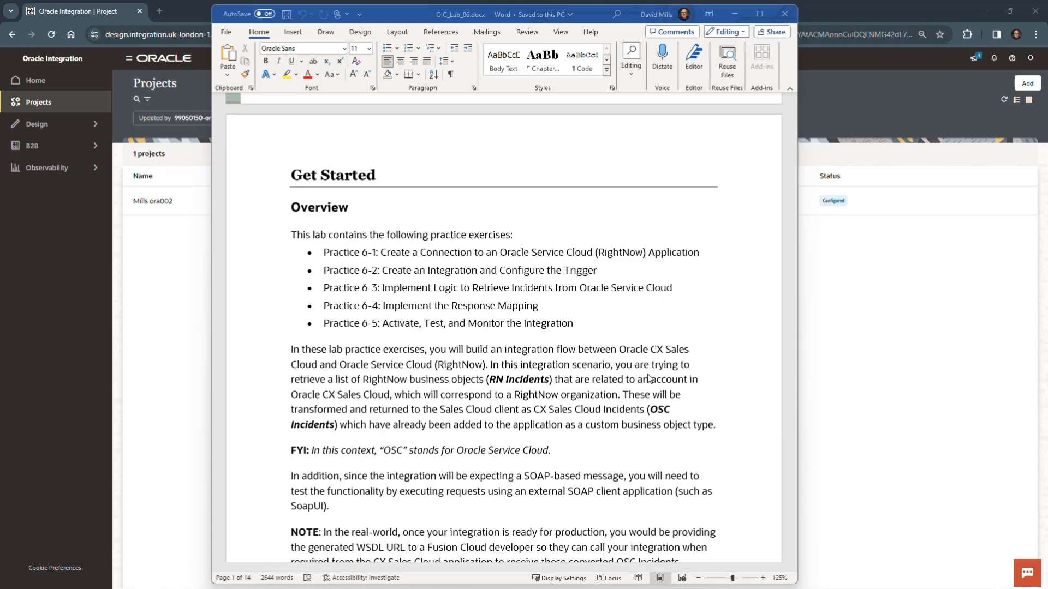
scroll(649, 378, down, 5)
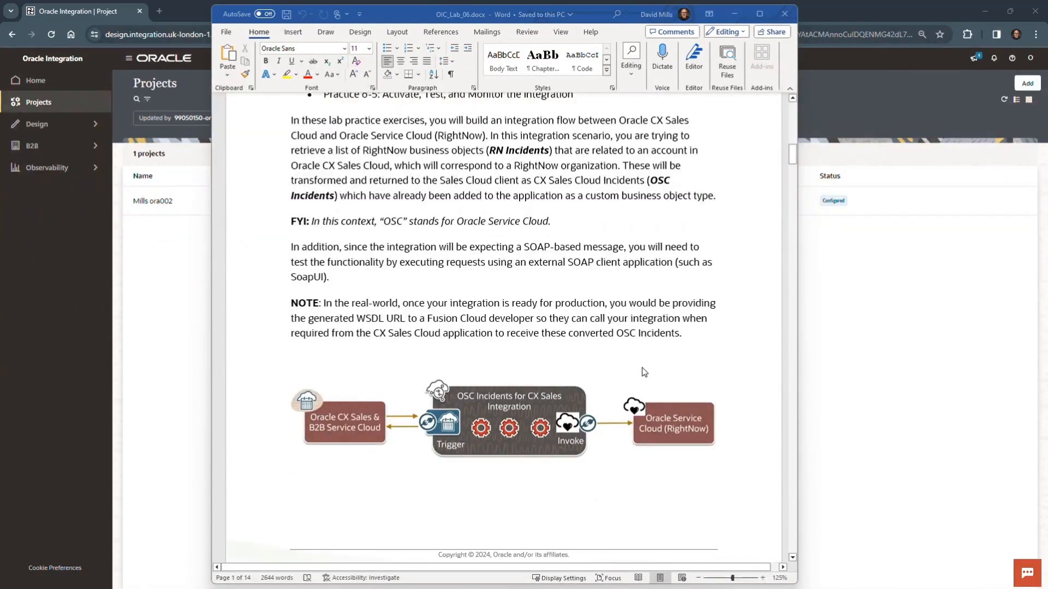
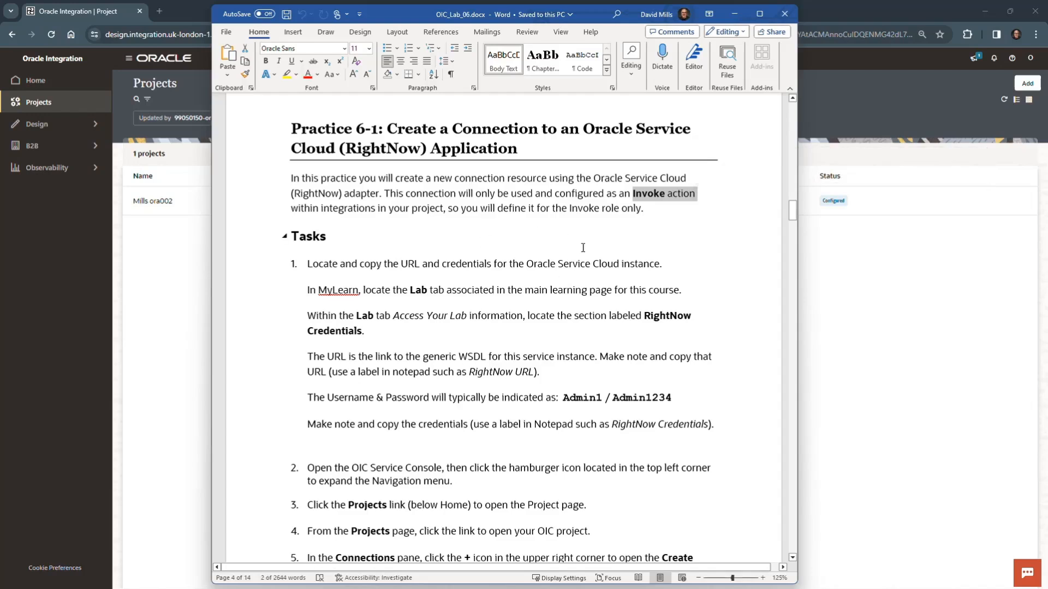
Read the first Practice 6-1 tasks and locate the RightNow URL, user ID and password in LAB TAB INFO.txt.
click(547, 281)
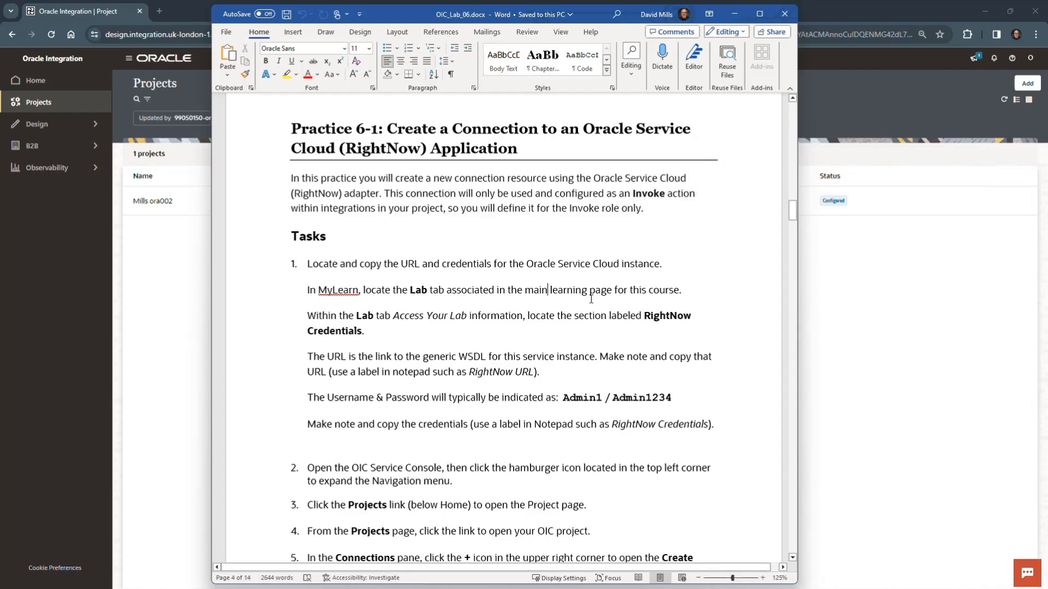
scroll(600, 297, down, 3)
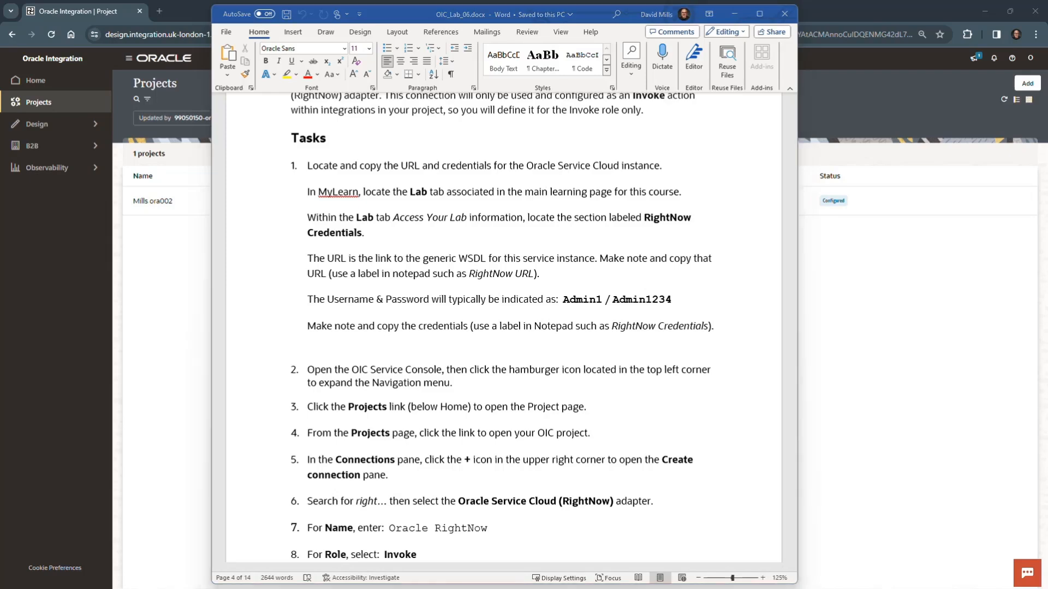
drag(1, 528, 921, 87)
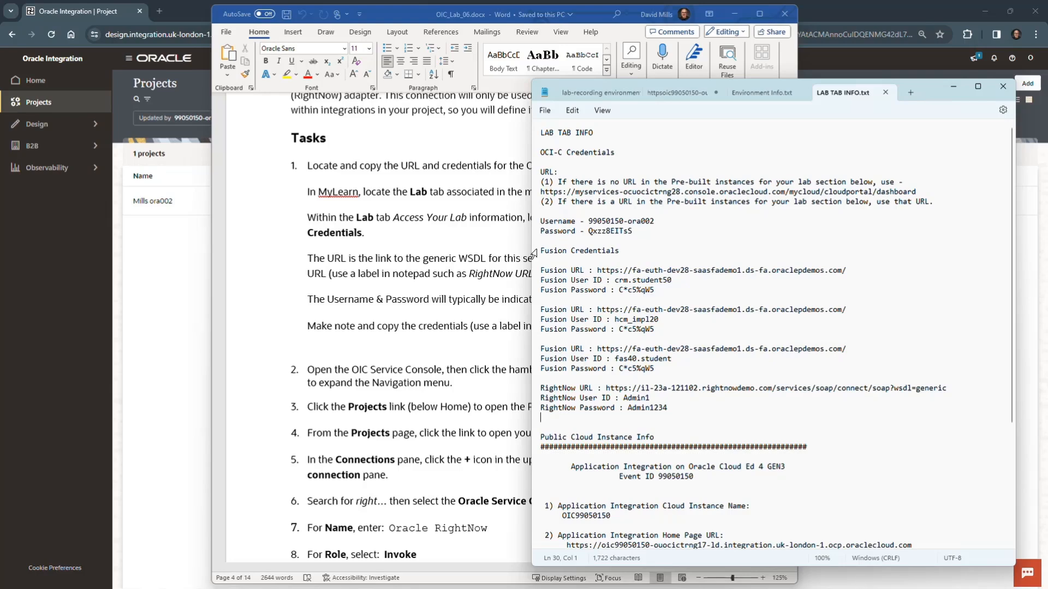
drag(544, 251, 626, 252)
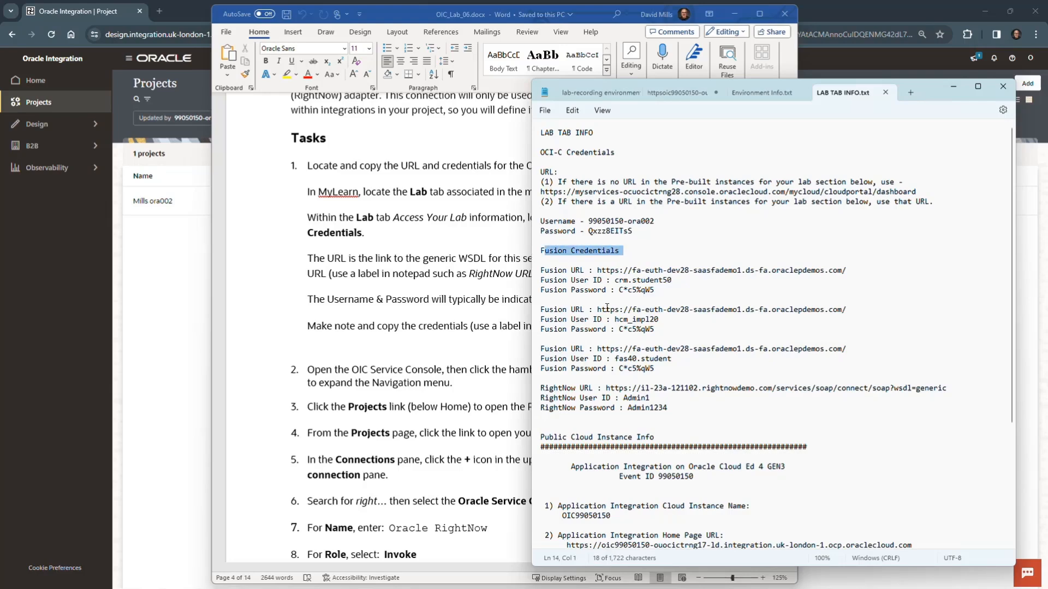
click(594, 409)
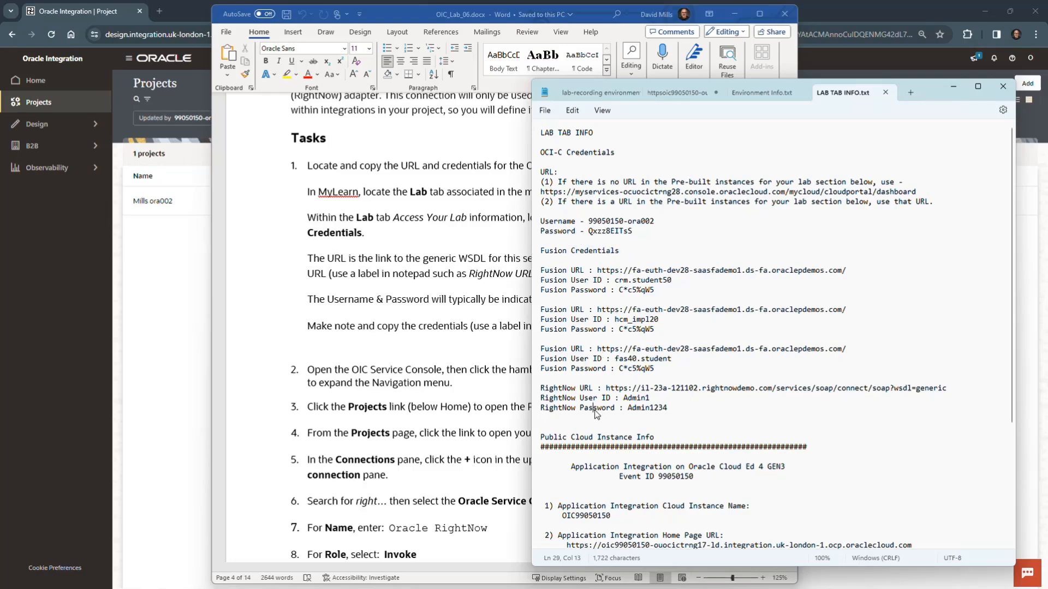
triple_click(543, 388)
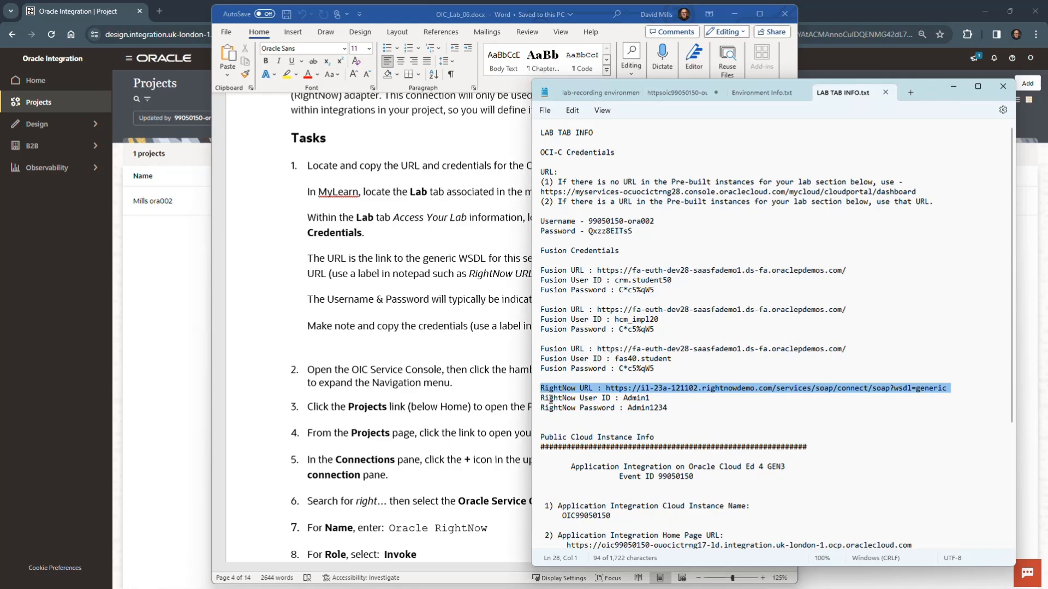
click(545, 390)
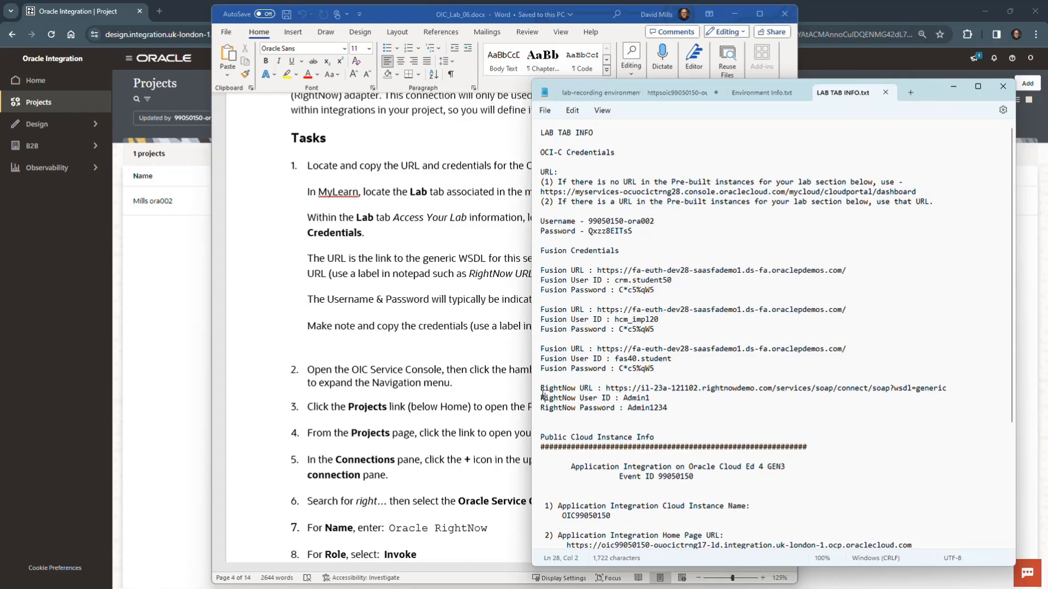
drag(543, 394, 691, 410)
click(692, 411)
click(953, 86)
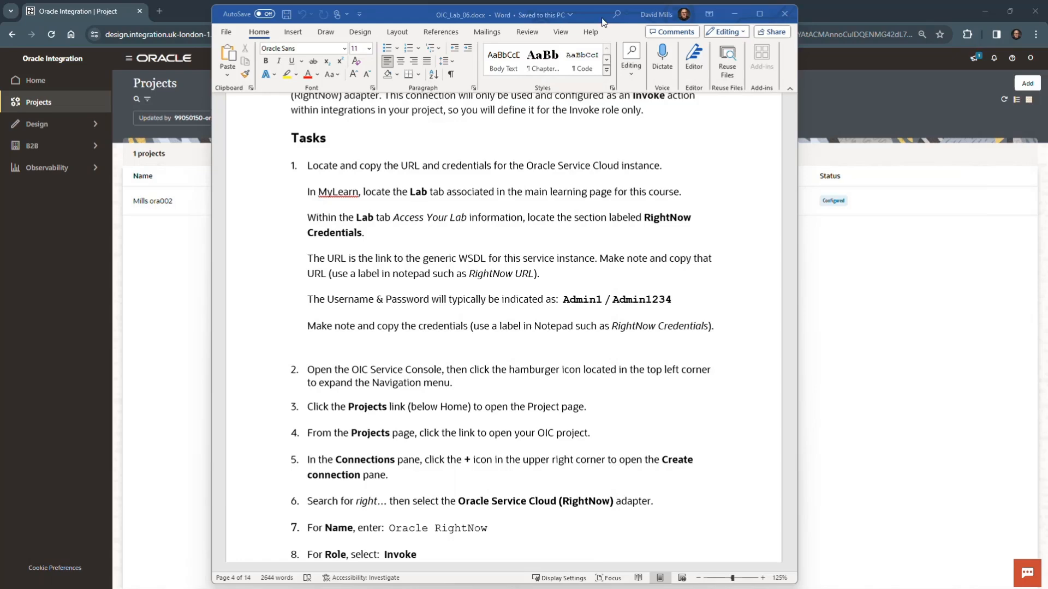
click(733, 14)
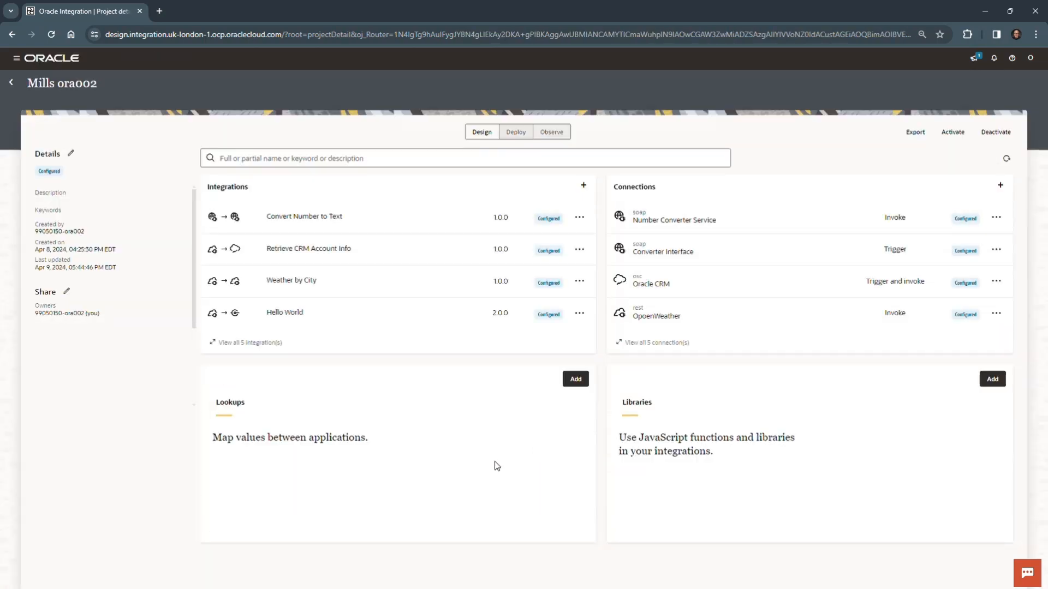
Start a new connection in the project using the Oracle Service Cloud (RightNow) adapter, found by searching for "right".
click(1006, 188)
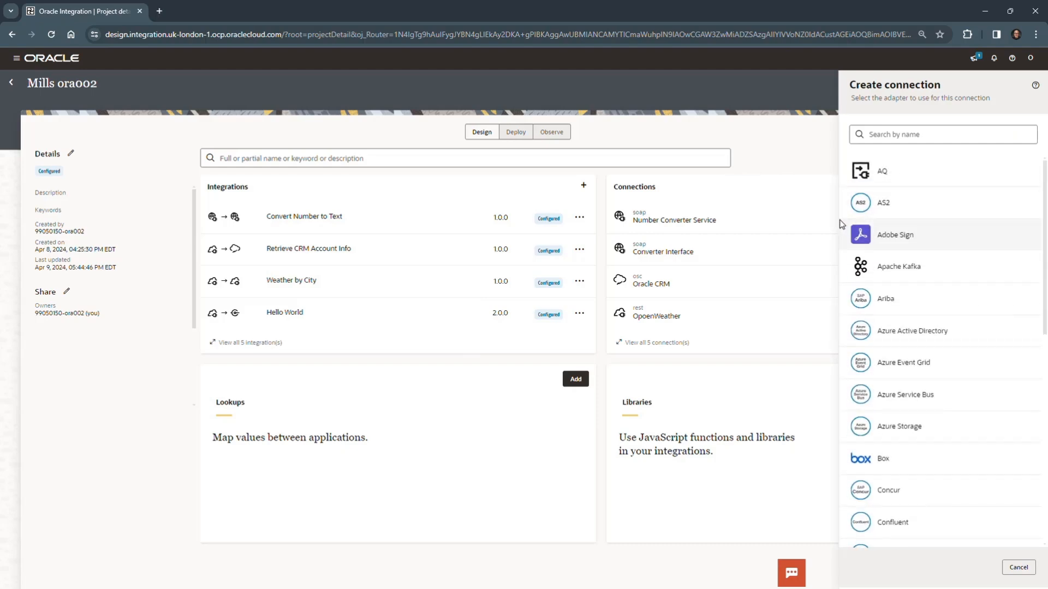
click(895, 133)
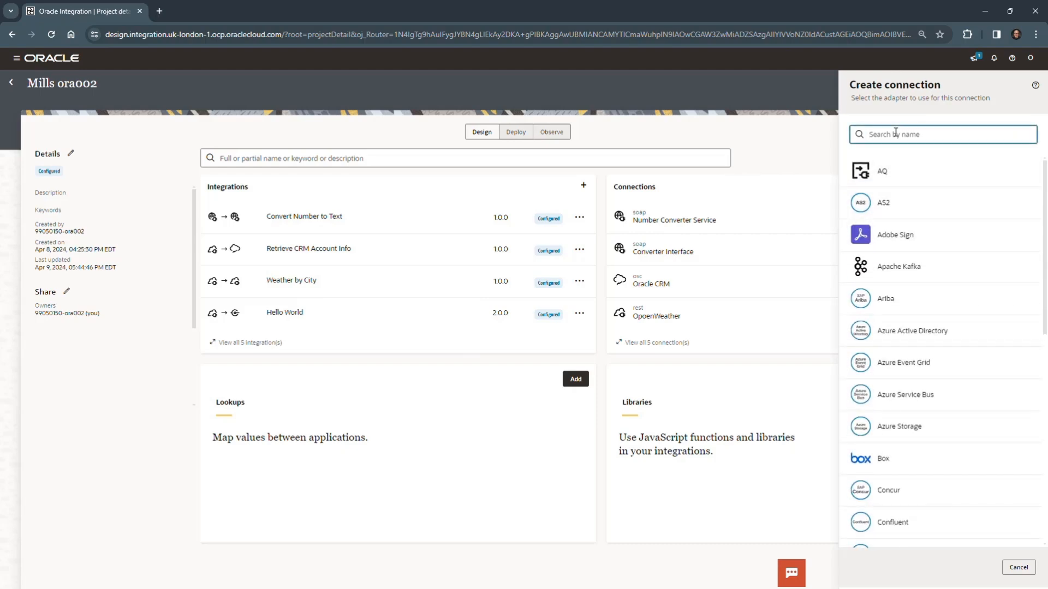
text(right)
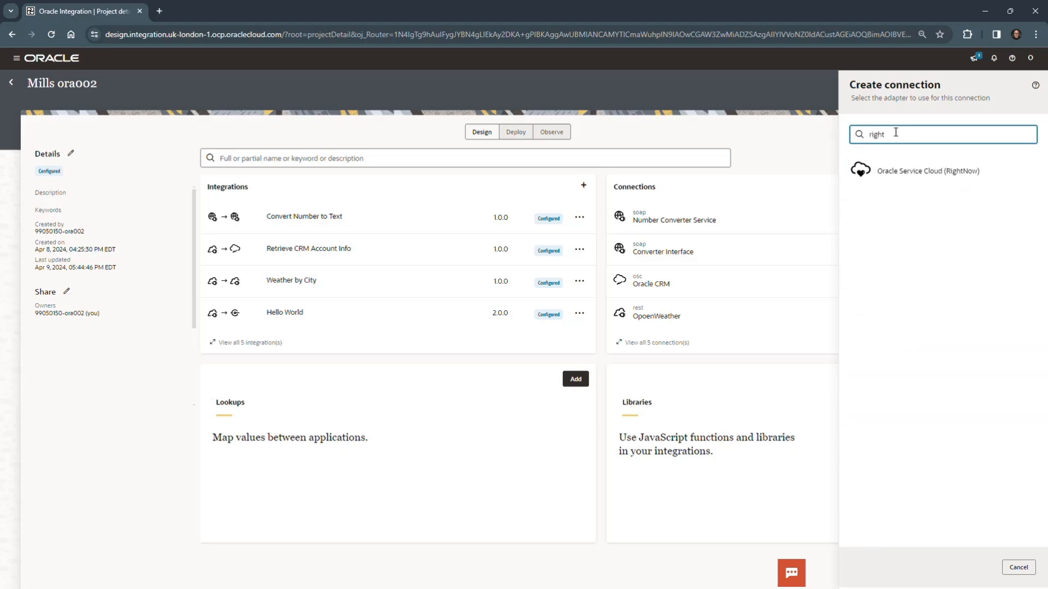
click(933, 174)
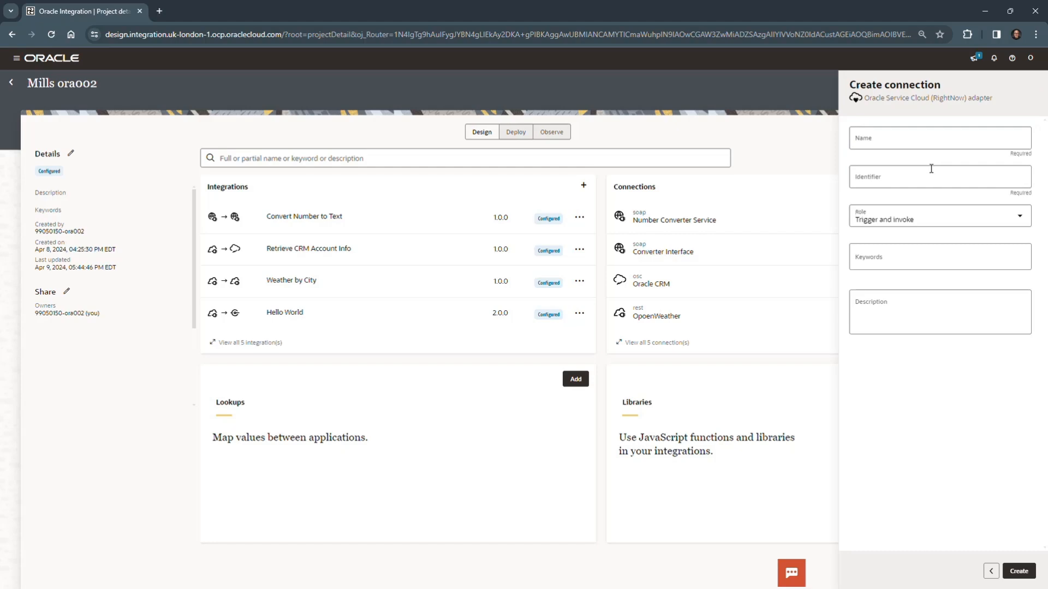
Name the connection Oracle RightNow, set its role to Invoke, and create it.
click(892, 140)
text(Oracl)
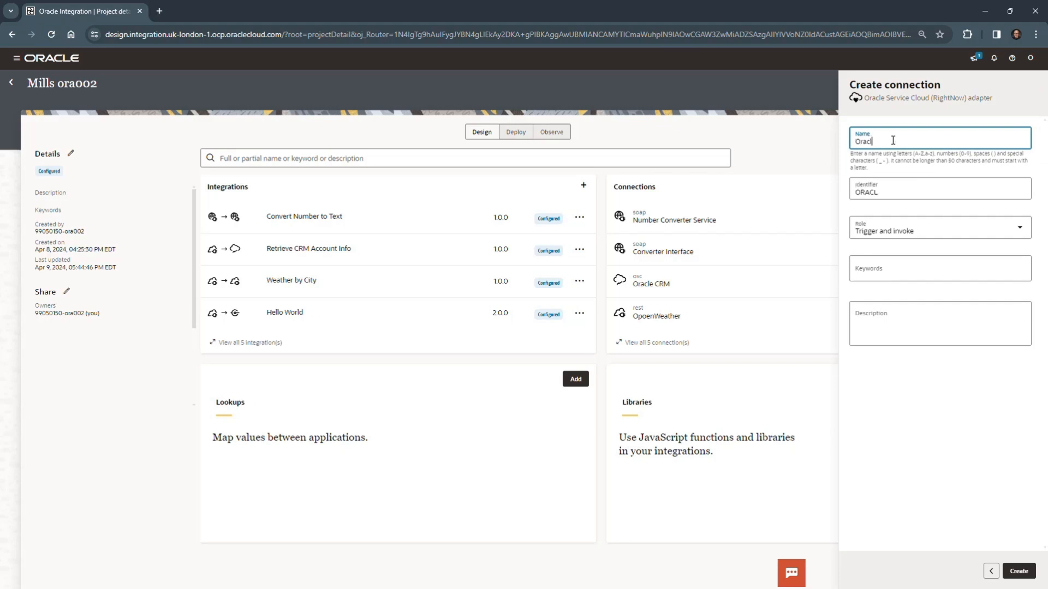
text(e RightNow)
click(1019, 227)
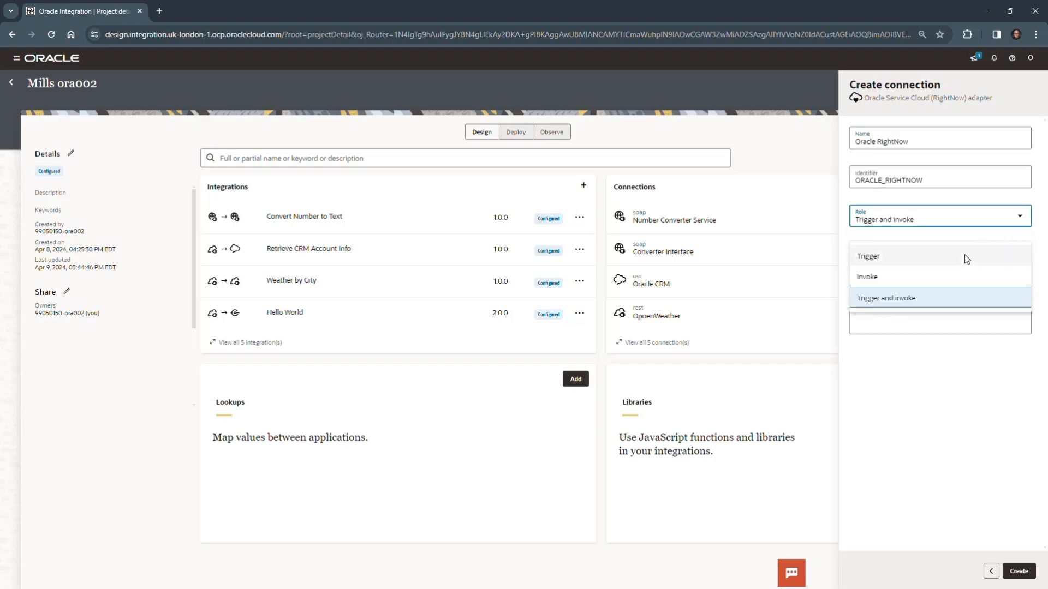
click(924, 277)
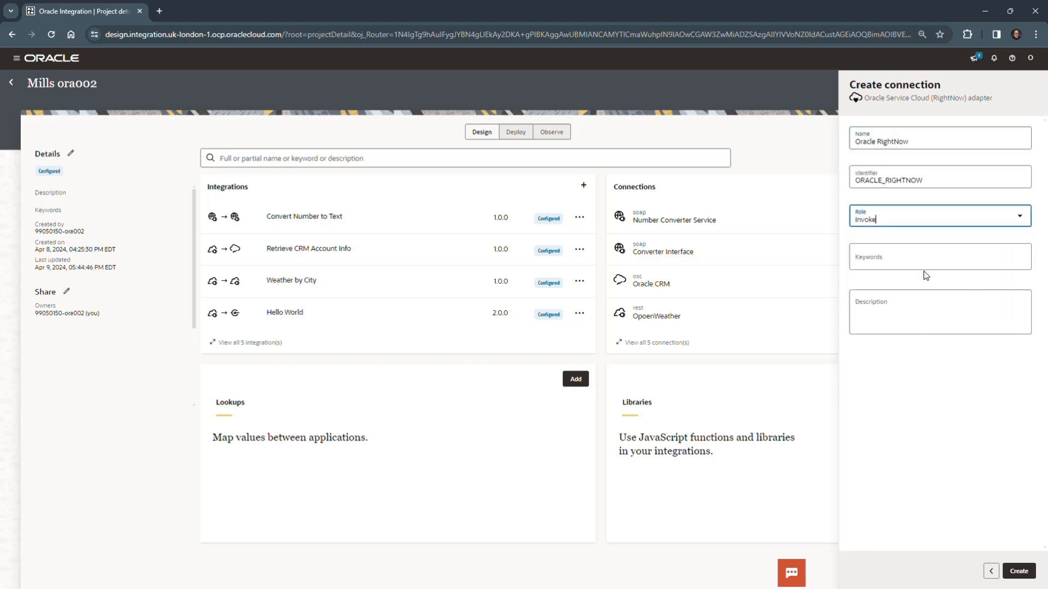
click(1018, 571)
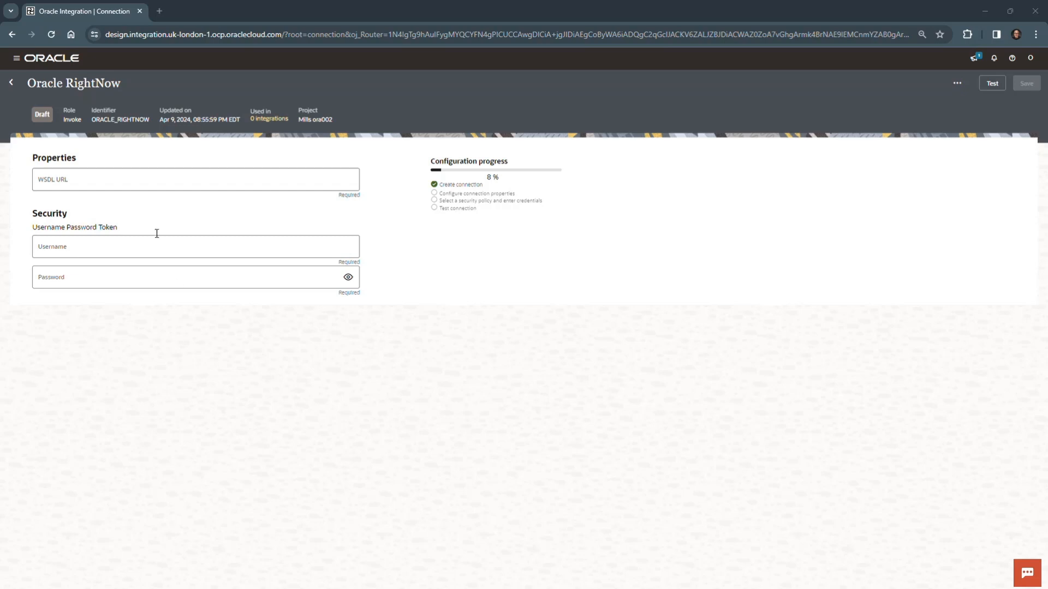
click(124, 176)
text(https://il-23a-121102.rightnowdemo.com/services/soap/connect/soap?wsdl=generic)
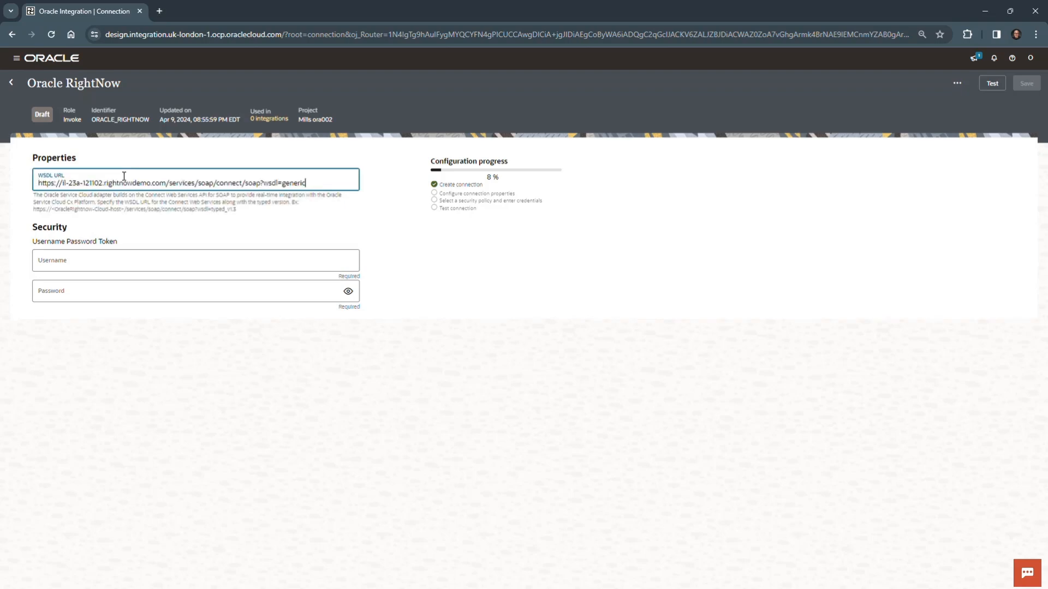
click(456, 269)
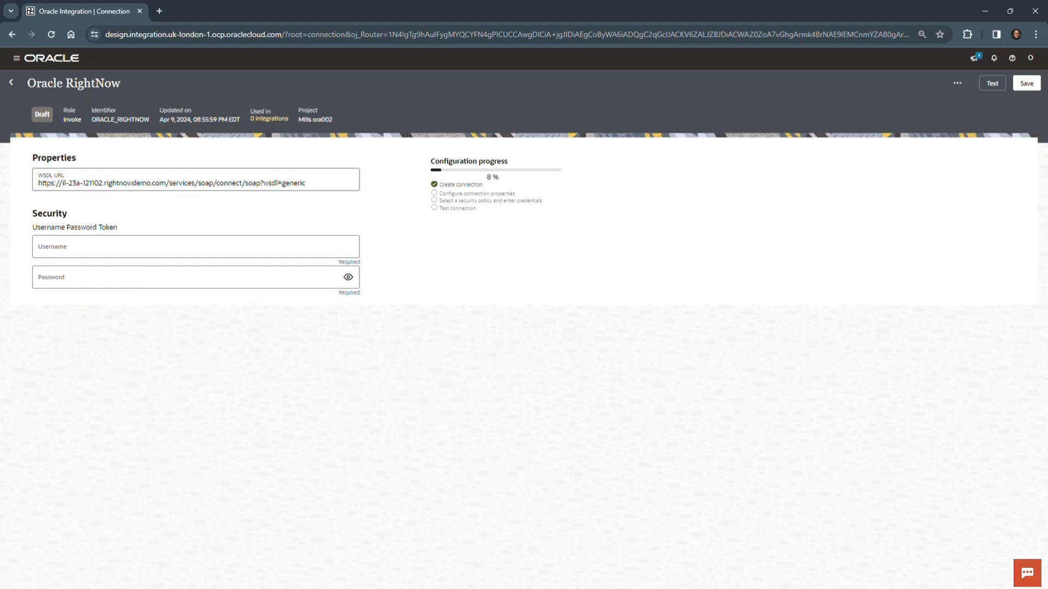
Enter the username Admin1 and the RightNow password in the connection's security settings, and reveal the password to check it.
click(129, 250)
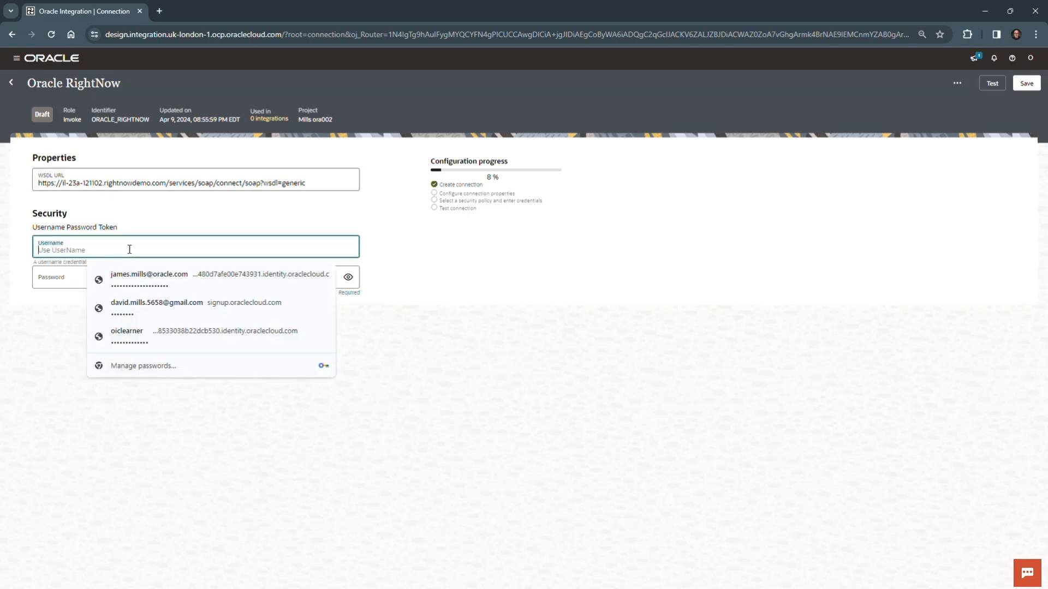
text(Admin1)
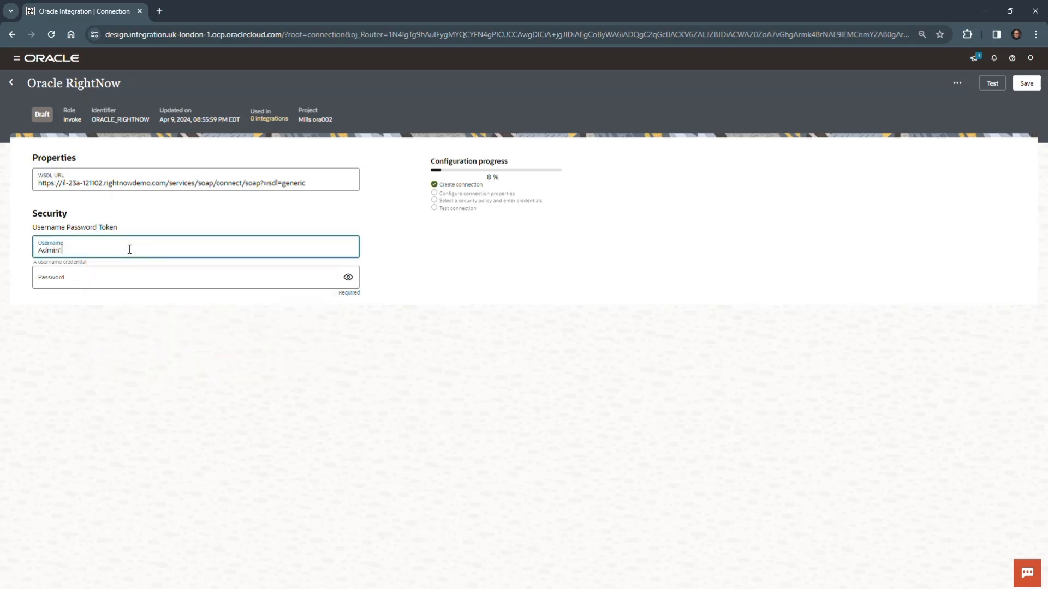
click(137, 273)
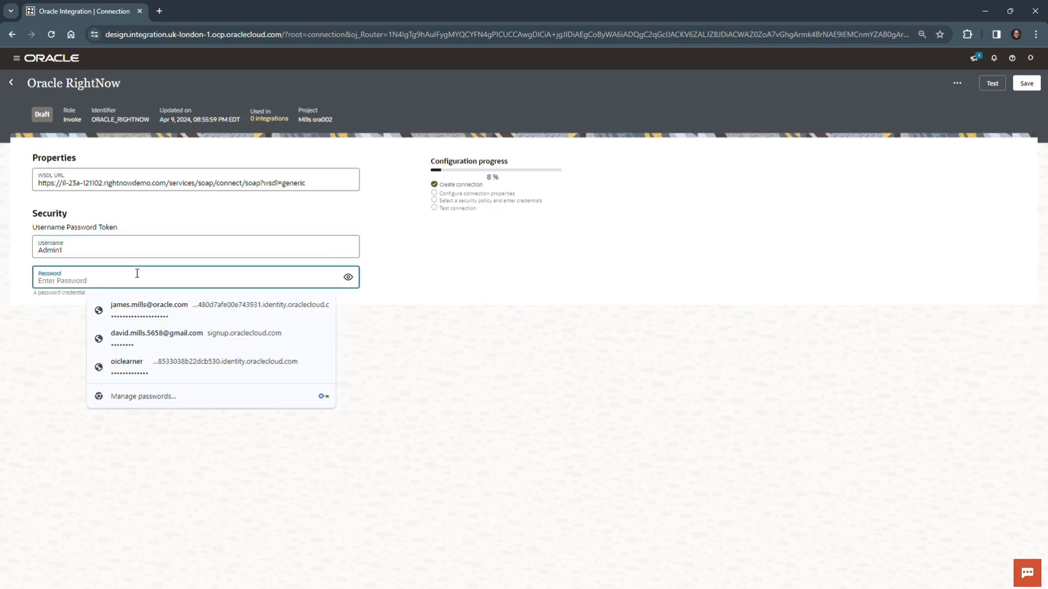
text(••)
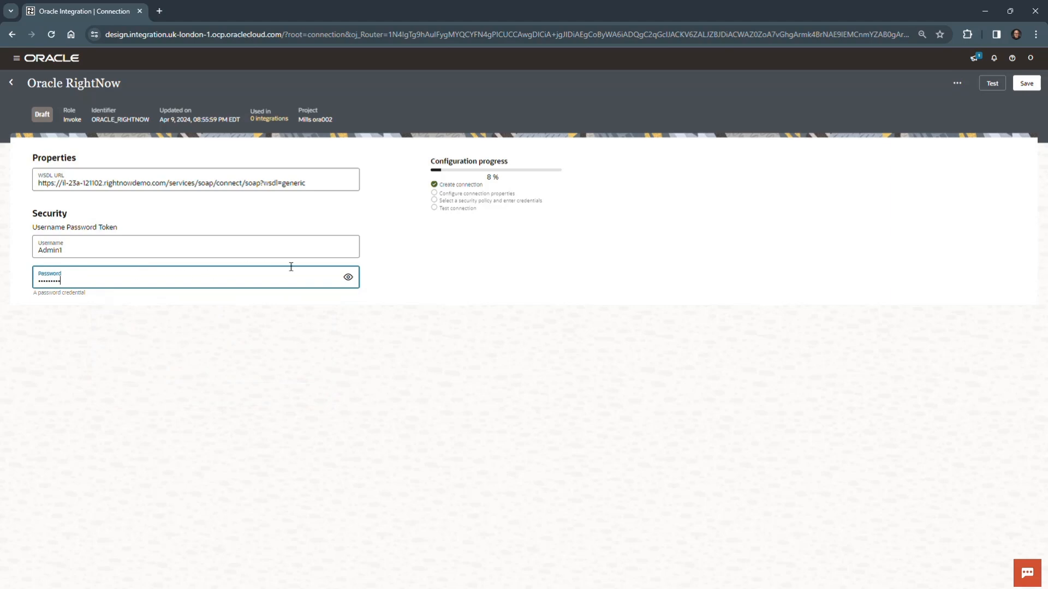
click(348, 277)
click(490, 267)
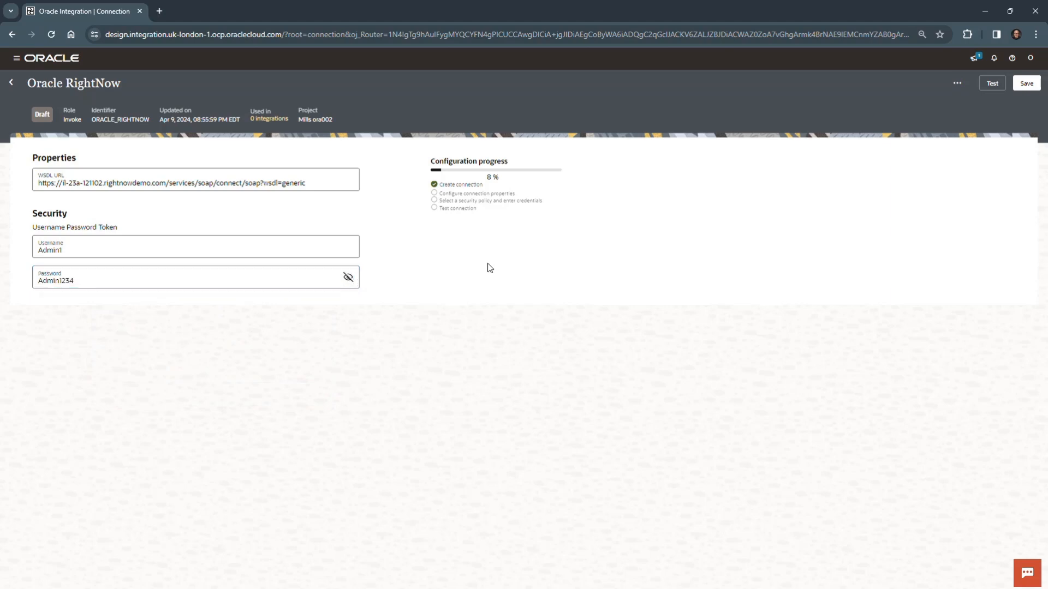
Test and save the Oracle RightNow connection, and return to the project.
click(991, 85)
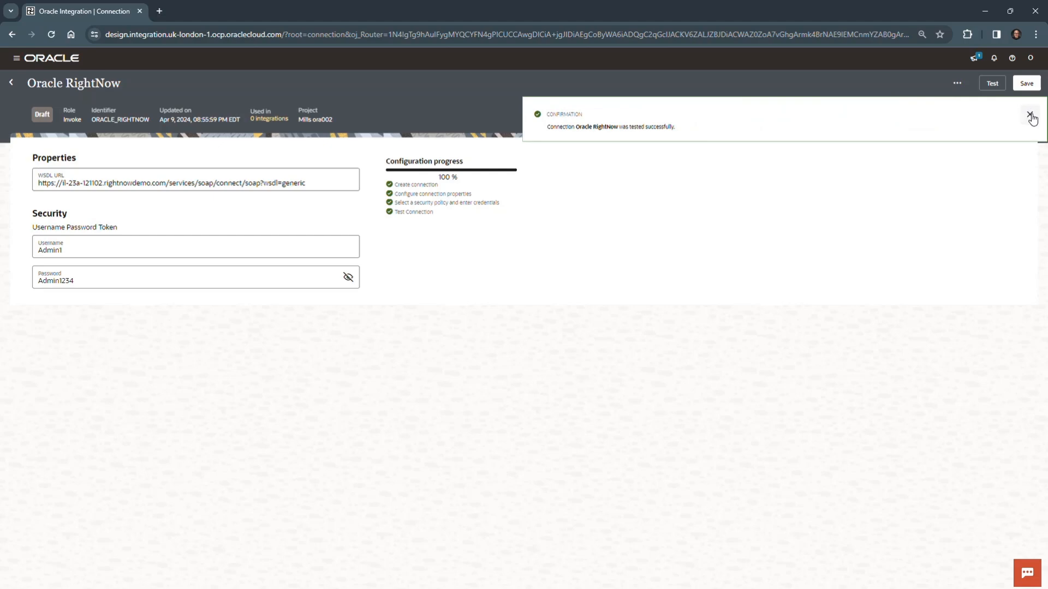
click(1030, 115)
click(1029, 83)
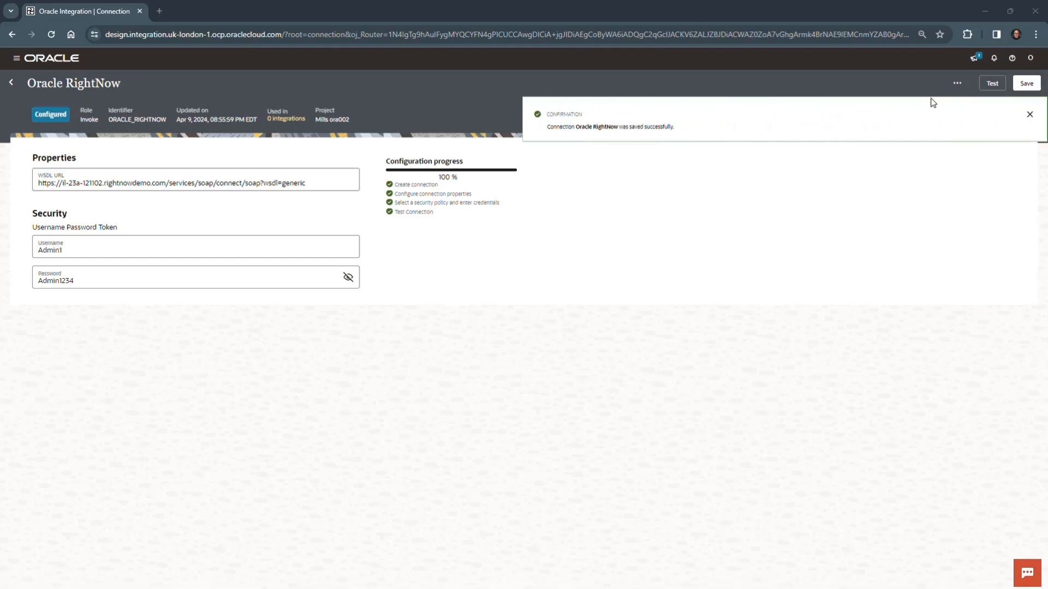
click(1030, 114)
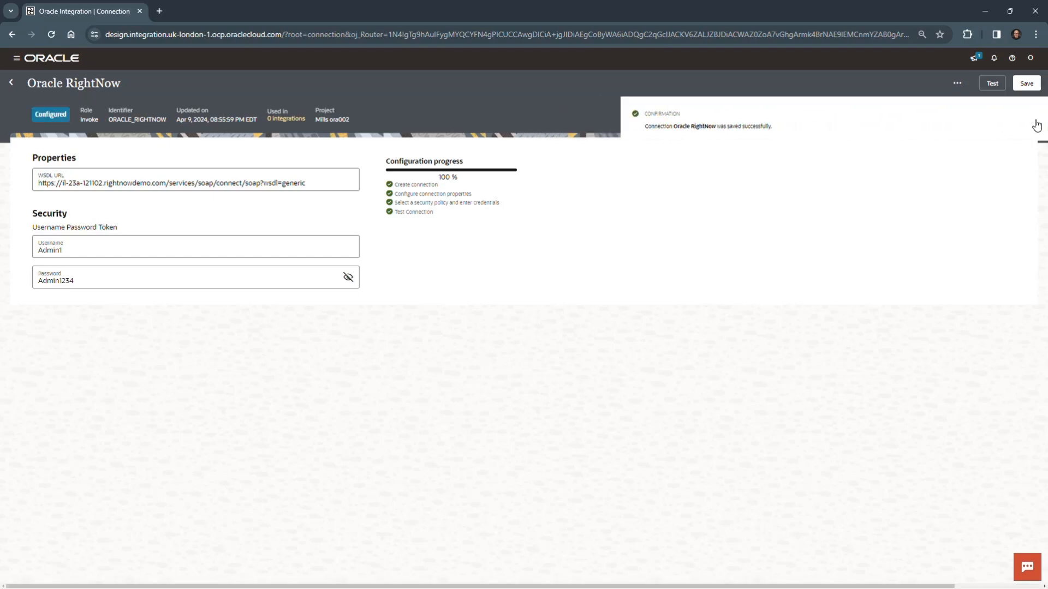
click(12, 82)
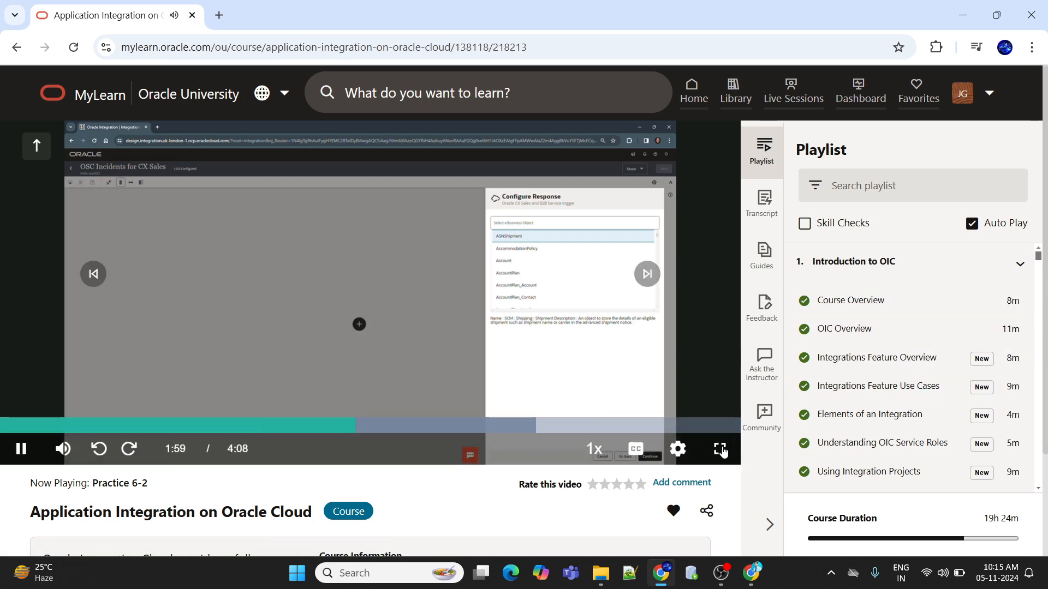
Show the Practice 6-2 video in Oracle MyLearn full screen.
click(720, 449)
click(985, 573)
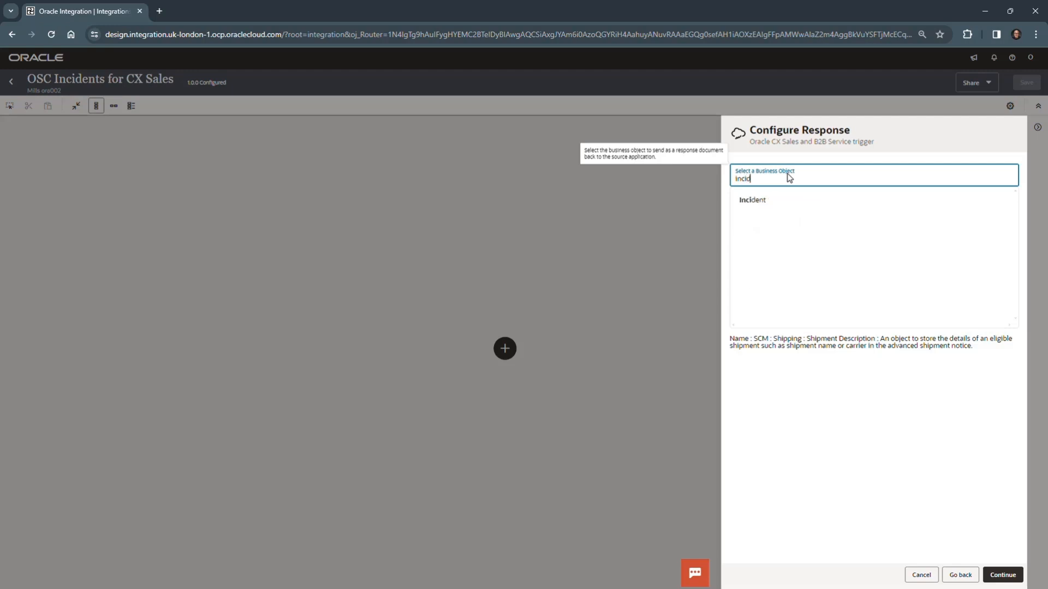
Select Incident as the response business object of the GetIncidents trigger and finish the trigger configuration.
click(760, 202)
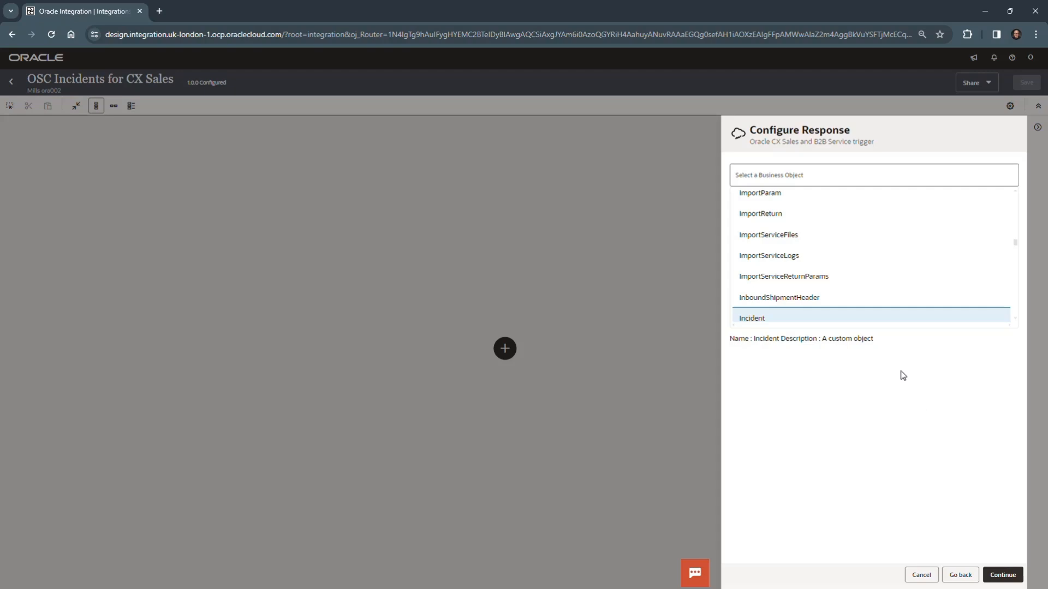
click(1005, 574)
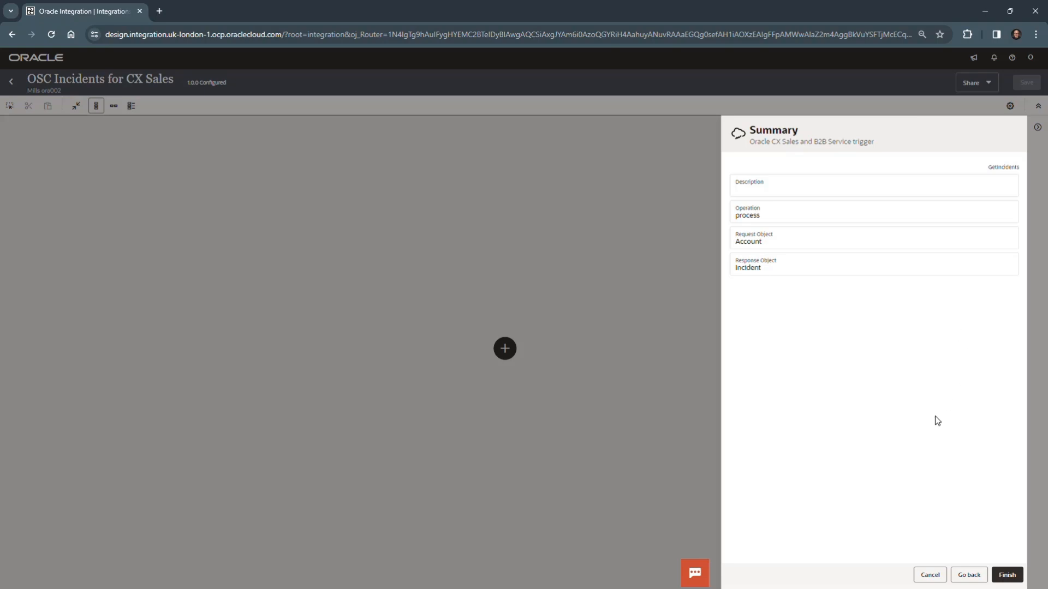
click(1006, 574)
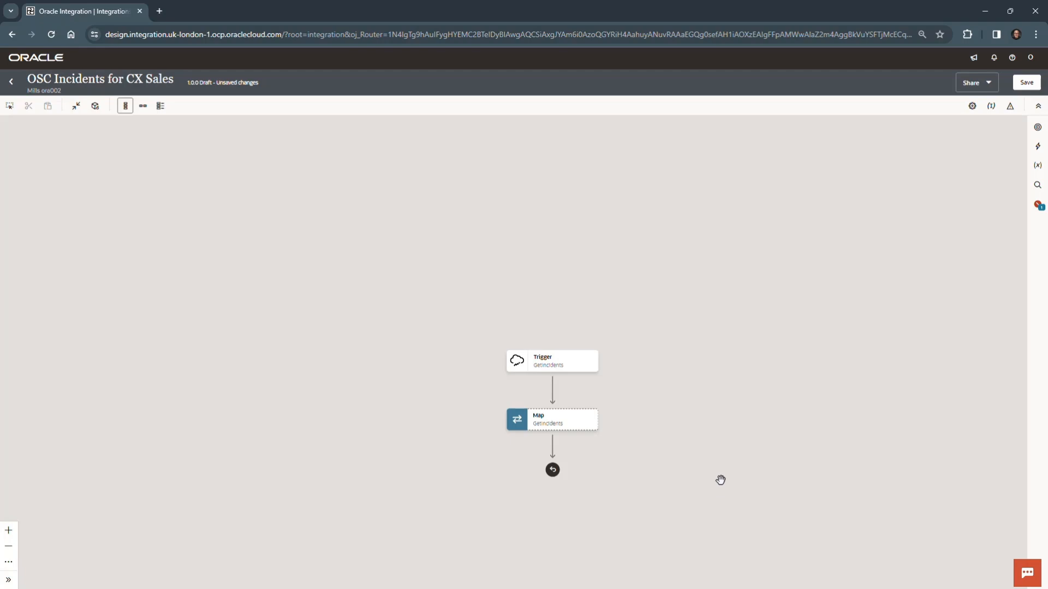
Save the OSC Incidents for CX Sales integration and dismiss the save notification.
drag(720, 480, 739, 311)
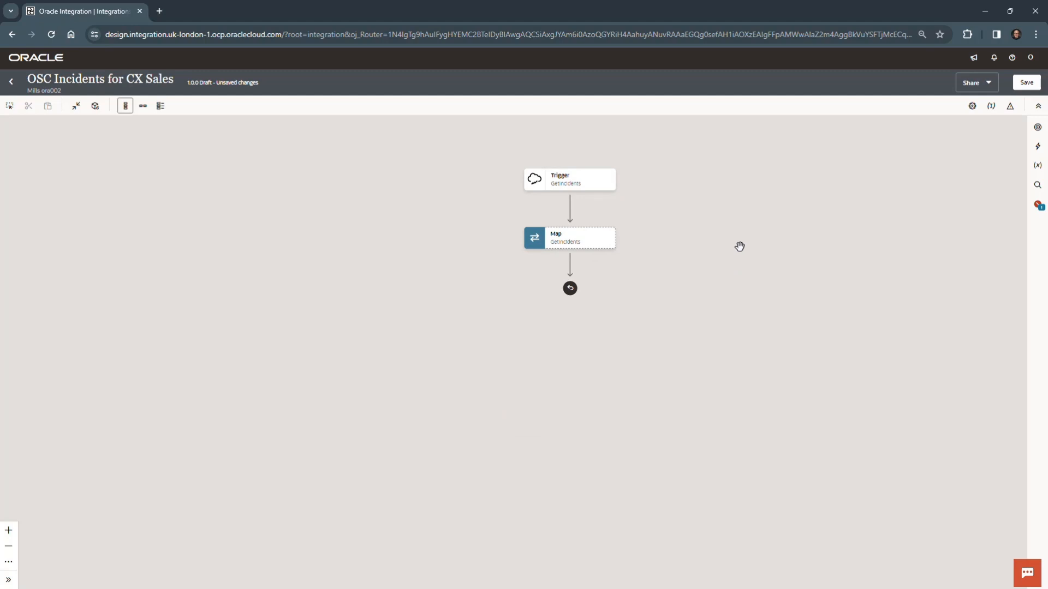
mouse_move(598, 245)
click(1024, 85)
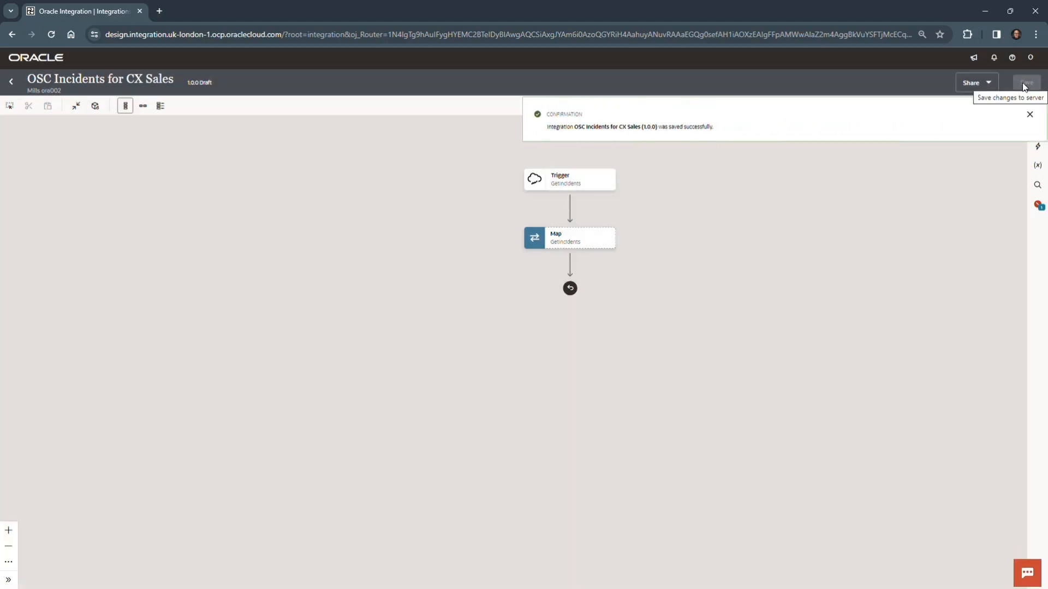
click(1029, 115)
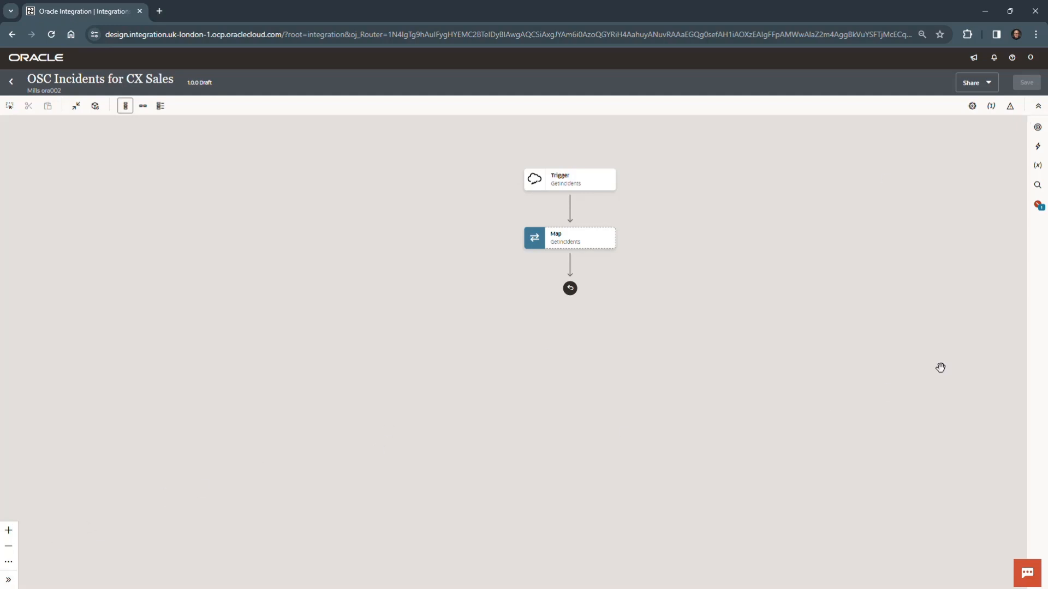
Assign the Account's PartyId as the primary business identifier of the OSC Incidents for CX Sales integration.
click(991, 107)
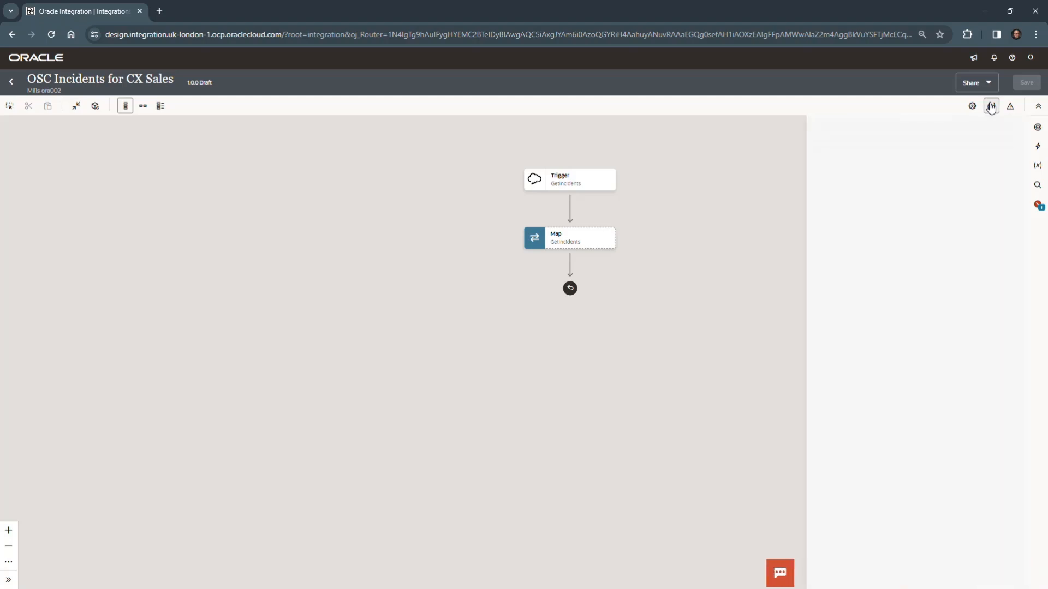
click(930, 243)
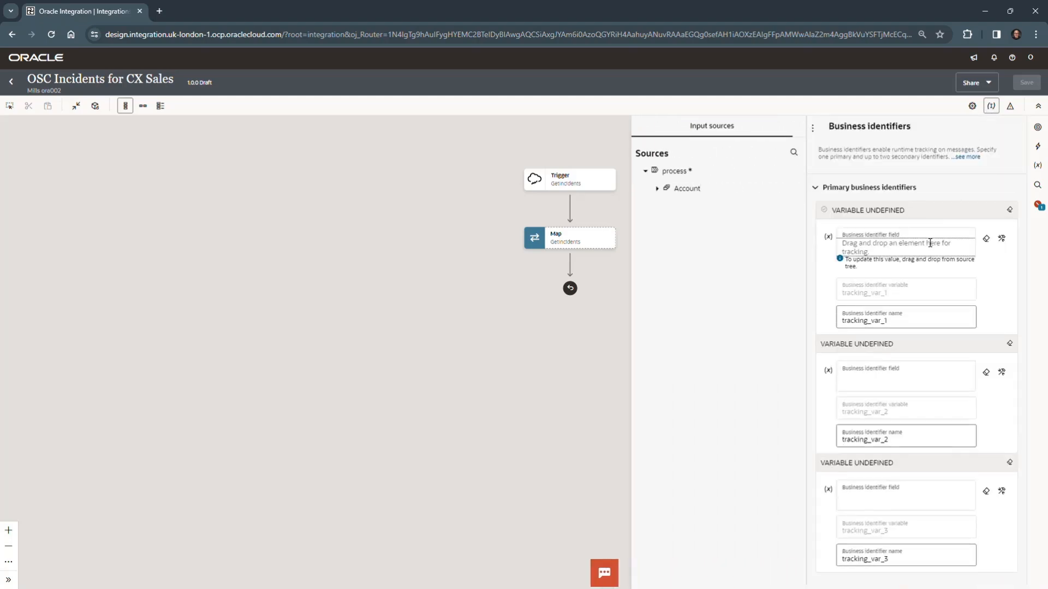
click(657, 189)
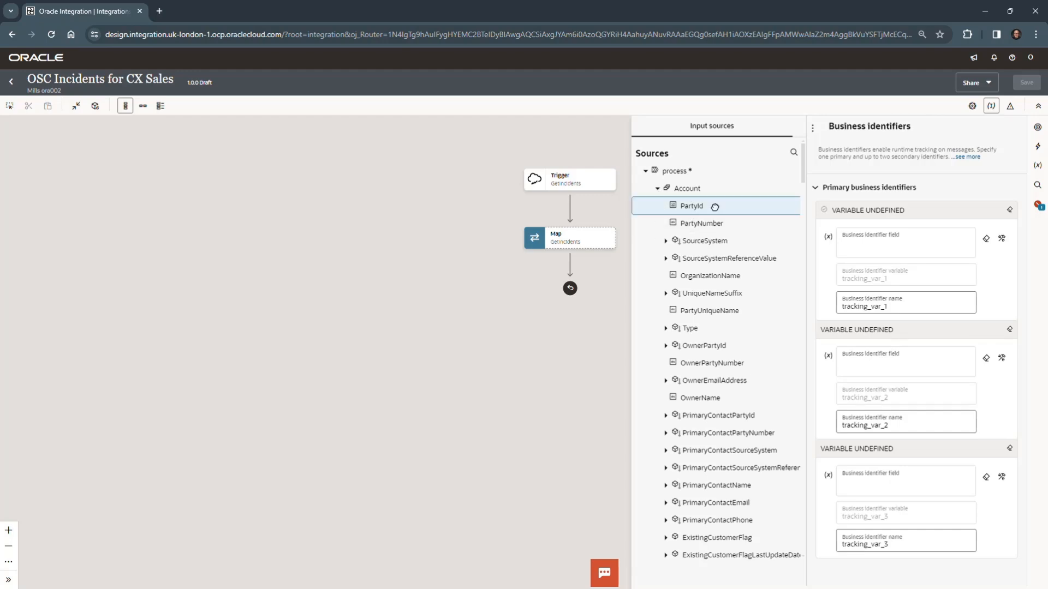
drag(715, 206, 893, 252)
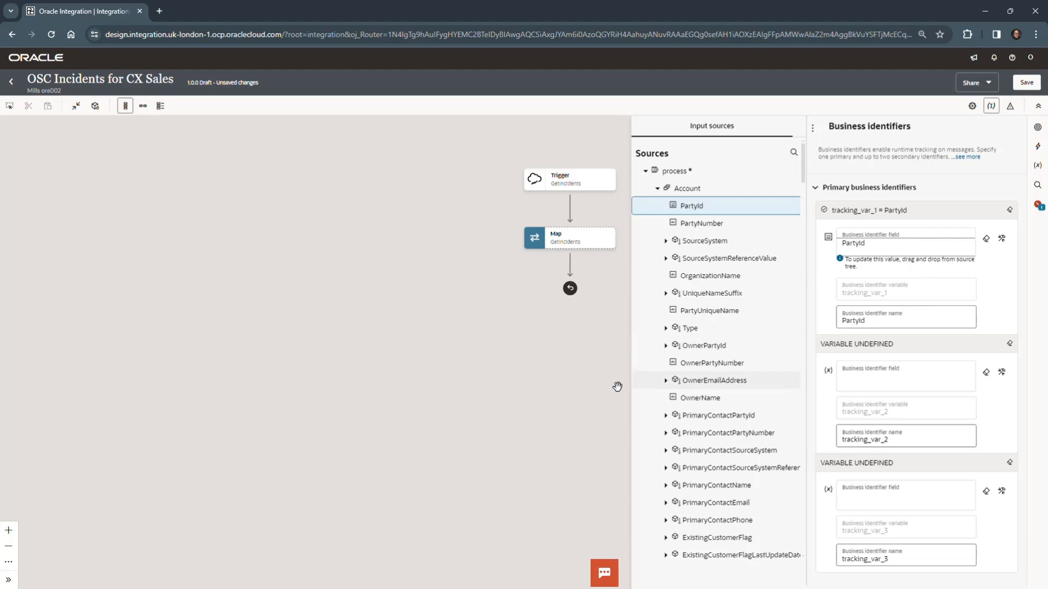
click(575, 395)
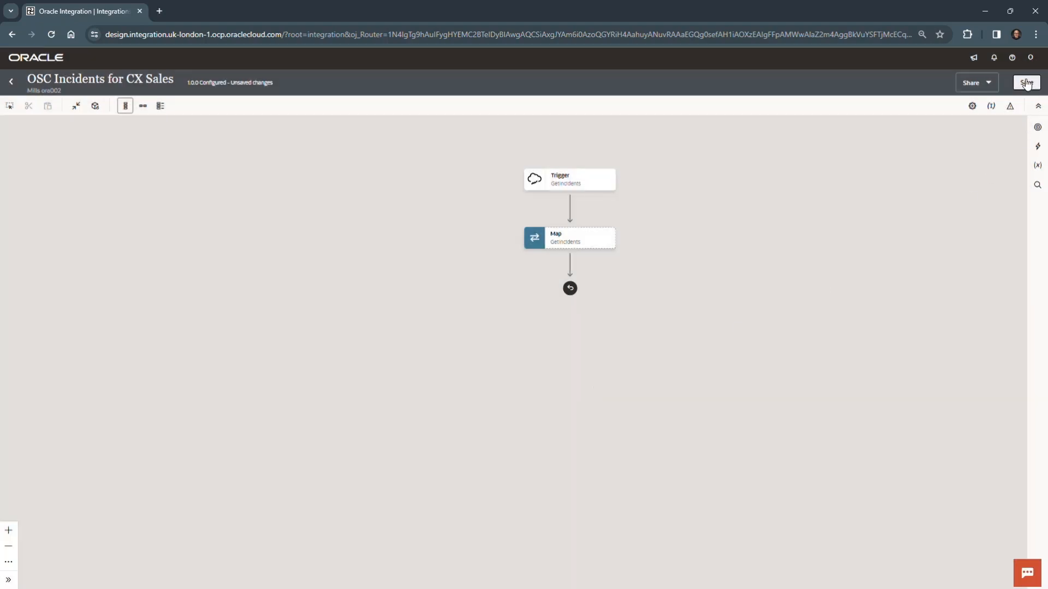
Save the OSC Incidents for CX Sales integration, dismiss the notification and leave the integration editor.
click(1026, 83)
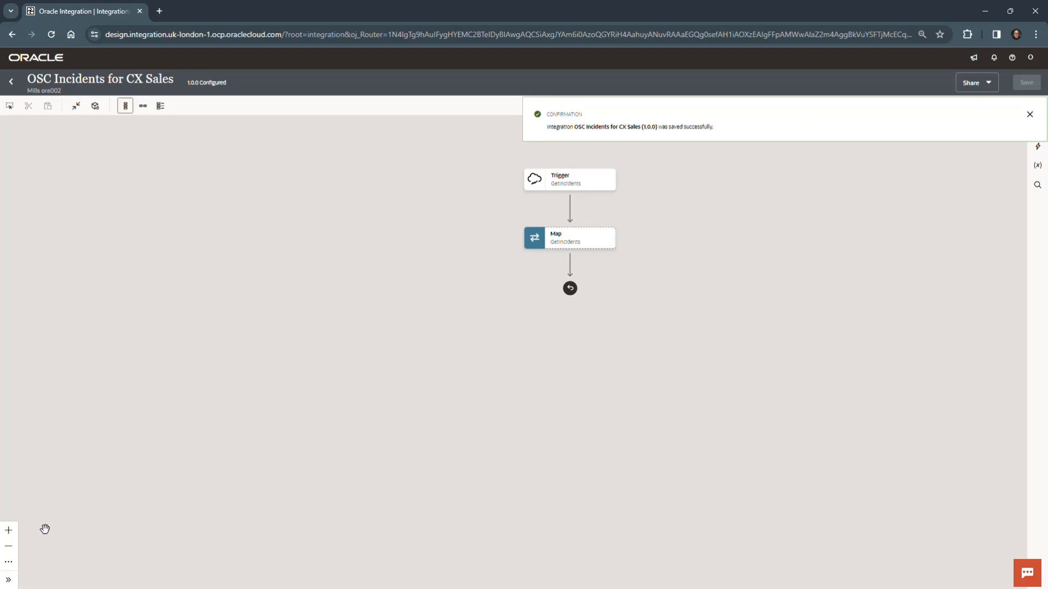
click(1029, 115)
click(11, 83)
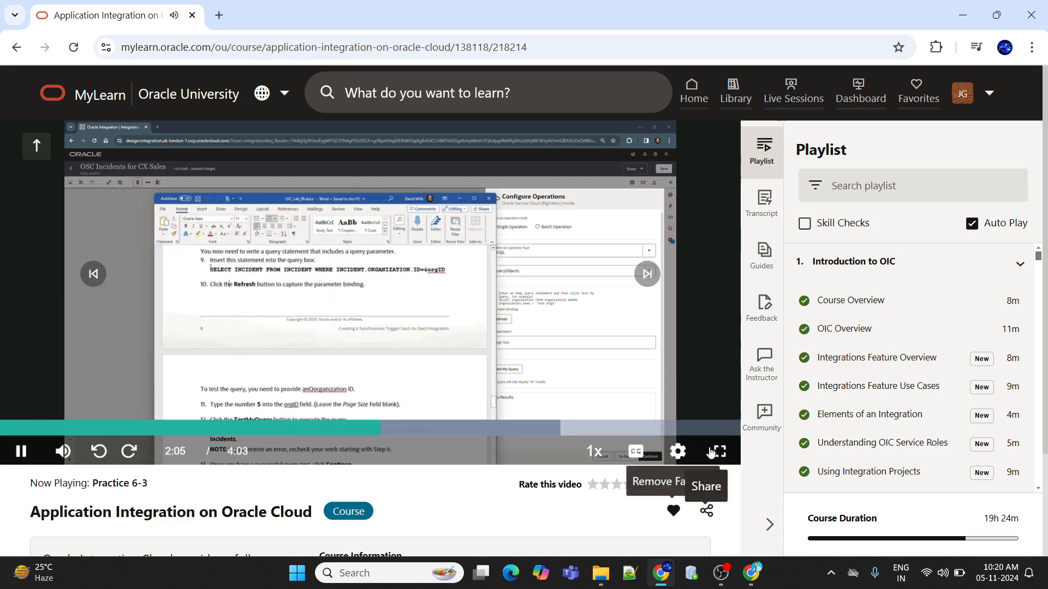
Show the Practice 6-3 video in Oracle MyLearn full screen and choose an HD playback quality.
click(720, 451)
click(984, 573)
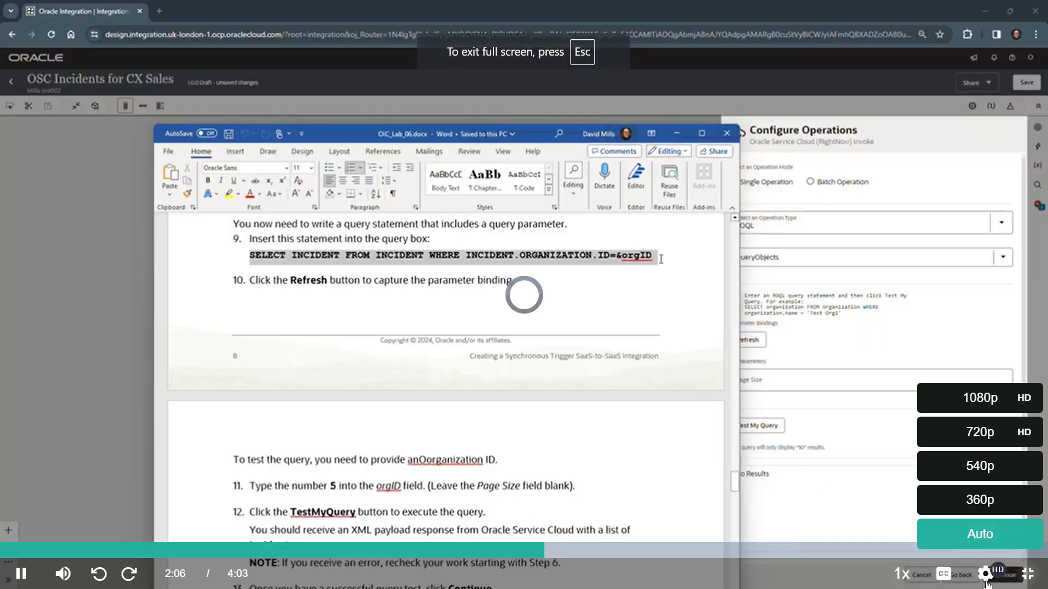
click(1008, 414)
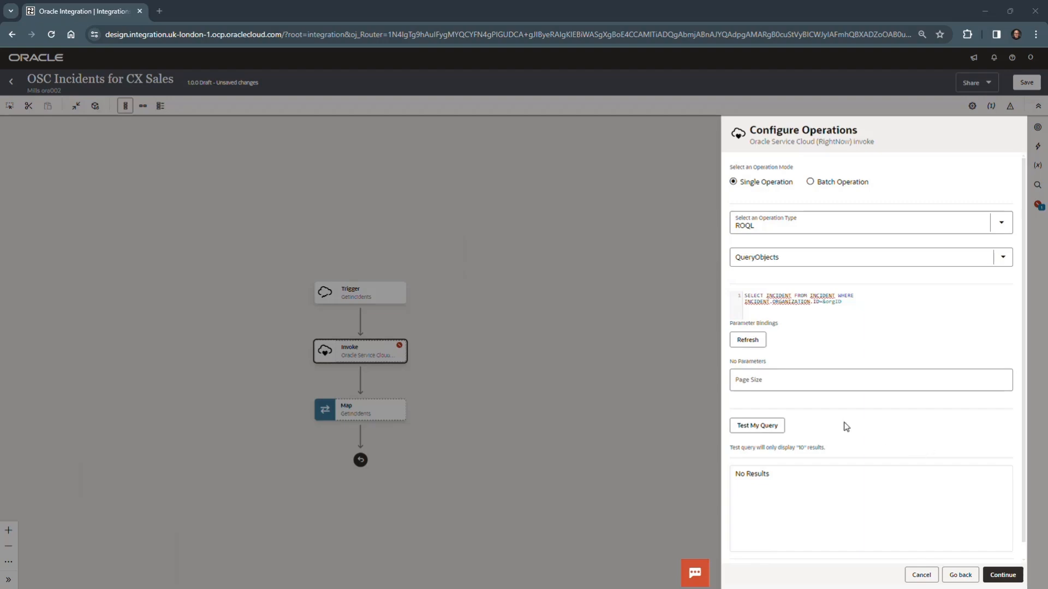
Refresh the ROQL query's parameter bindings and test the query with orgID set to 5, looking through the returned payload.
click(753, 342)
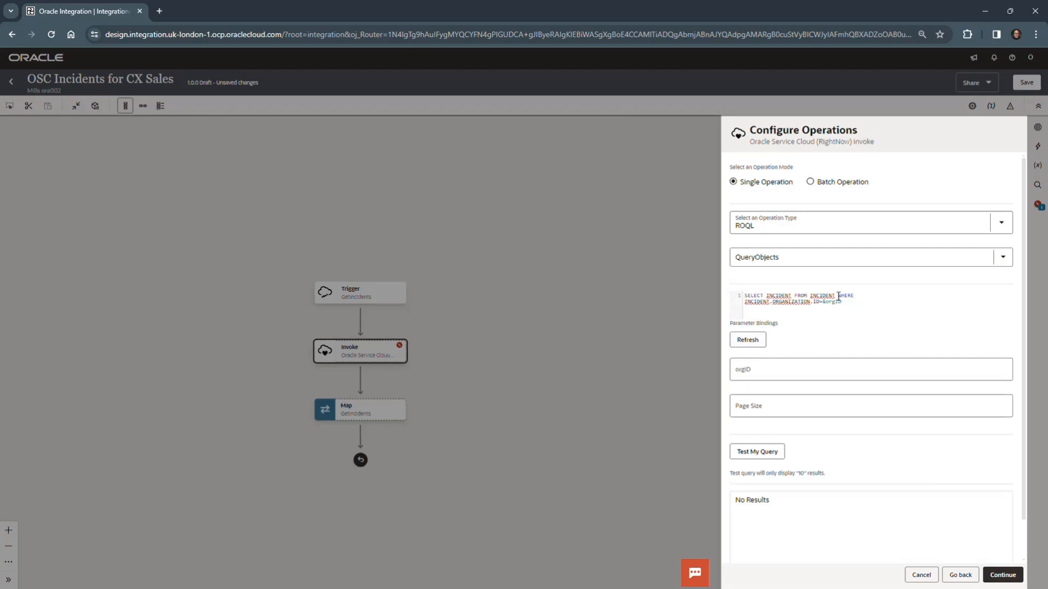
click(774, 366)
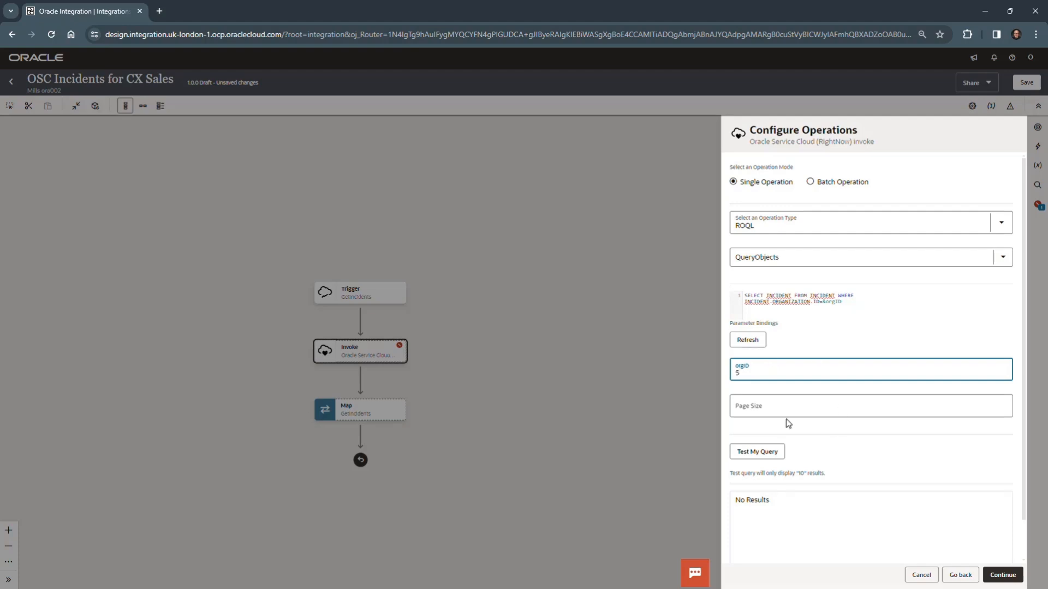
click(759, 453)
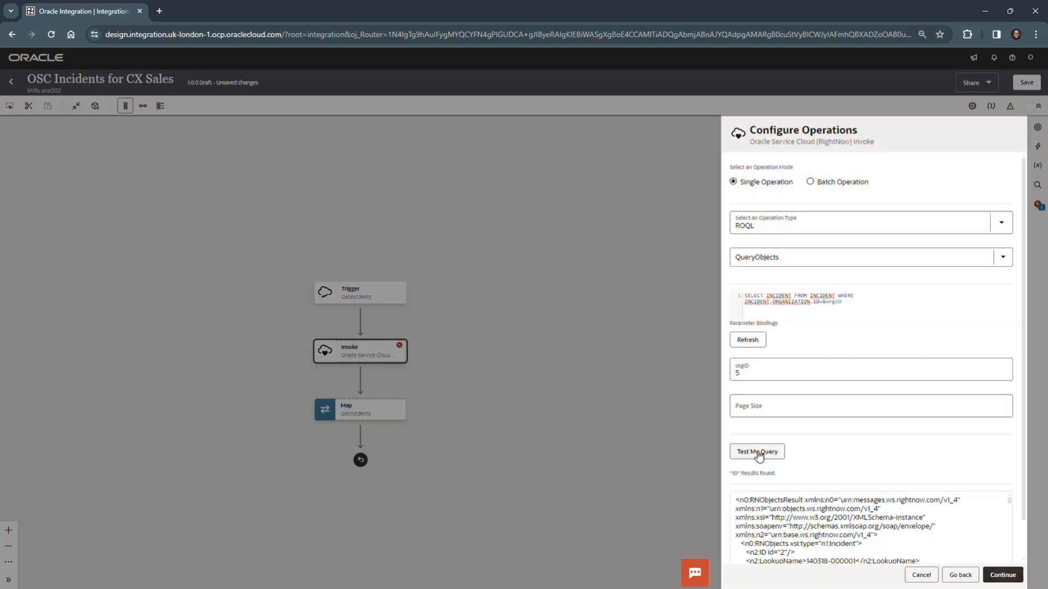
scroll(875, 510, down, 4)
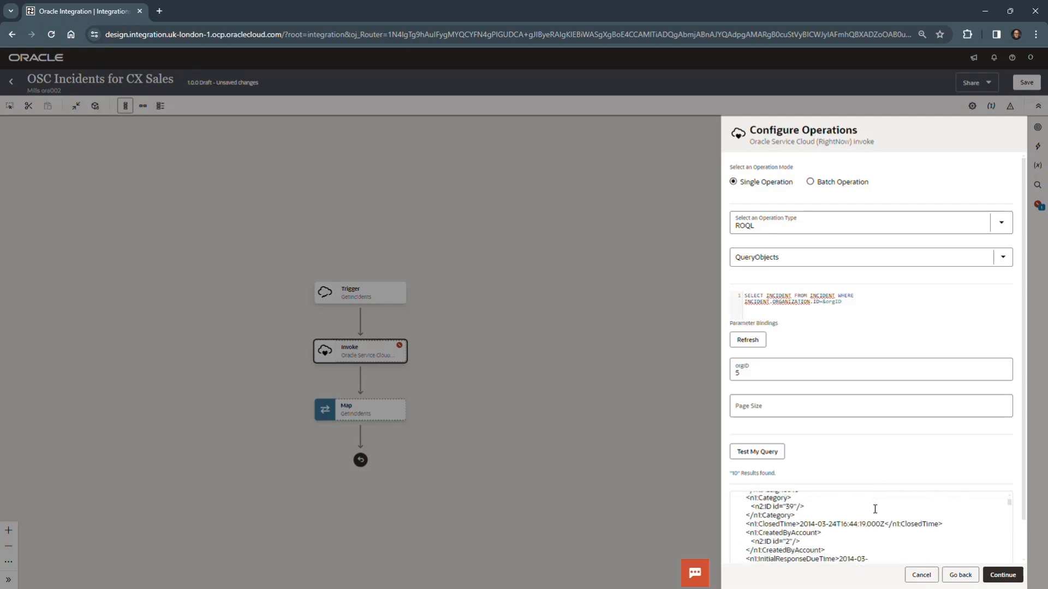
scroll(877, 542, down, 6)
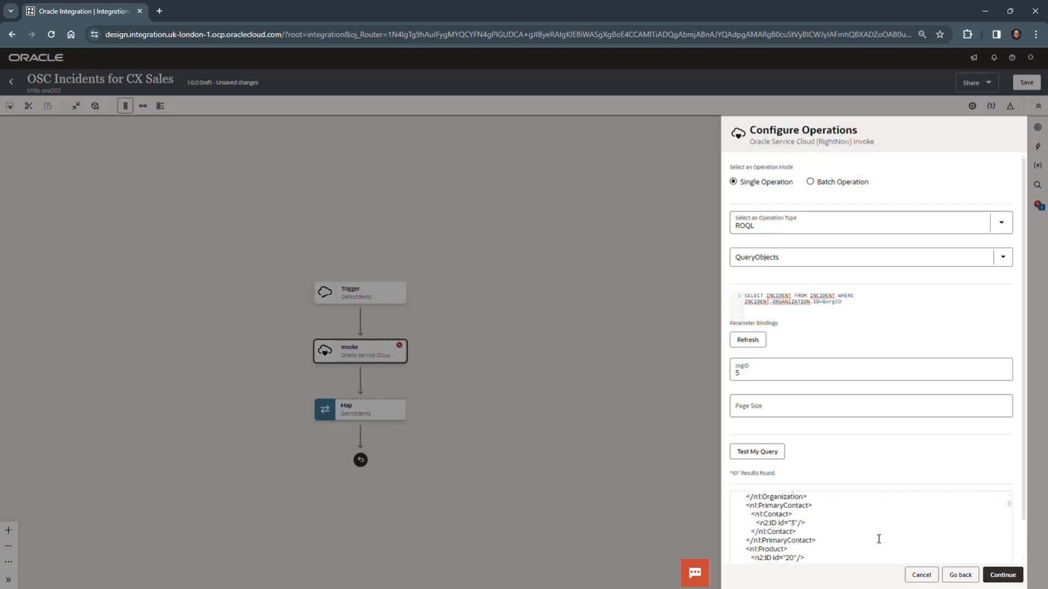
scroll(878, 538, down, 8)
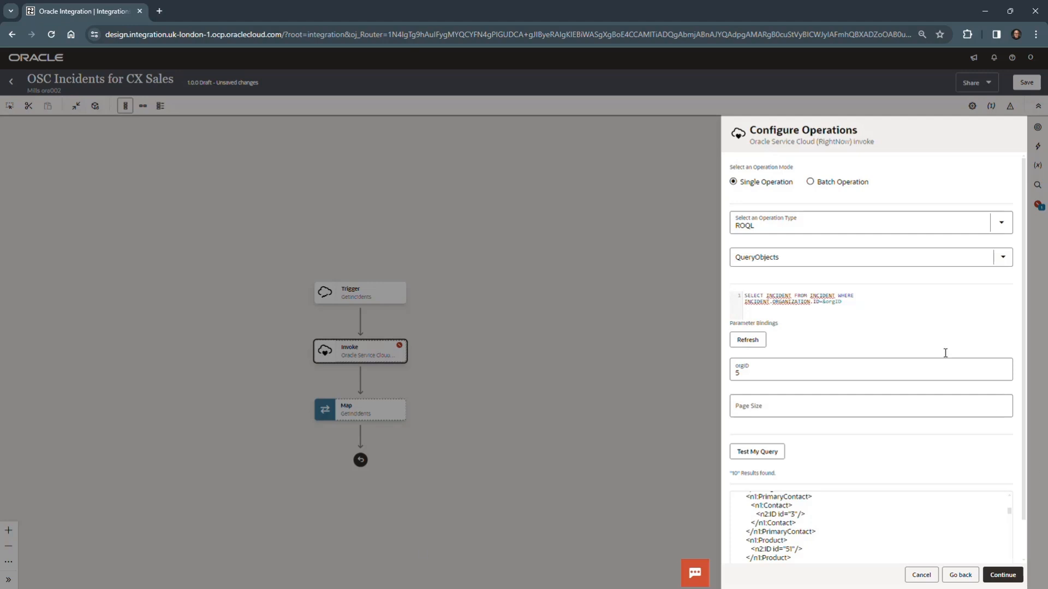
Finish the GetIncidentsForOrg invoke configuration with the QueryObjects query and save the integration.
click(1003, 575)
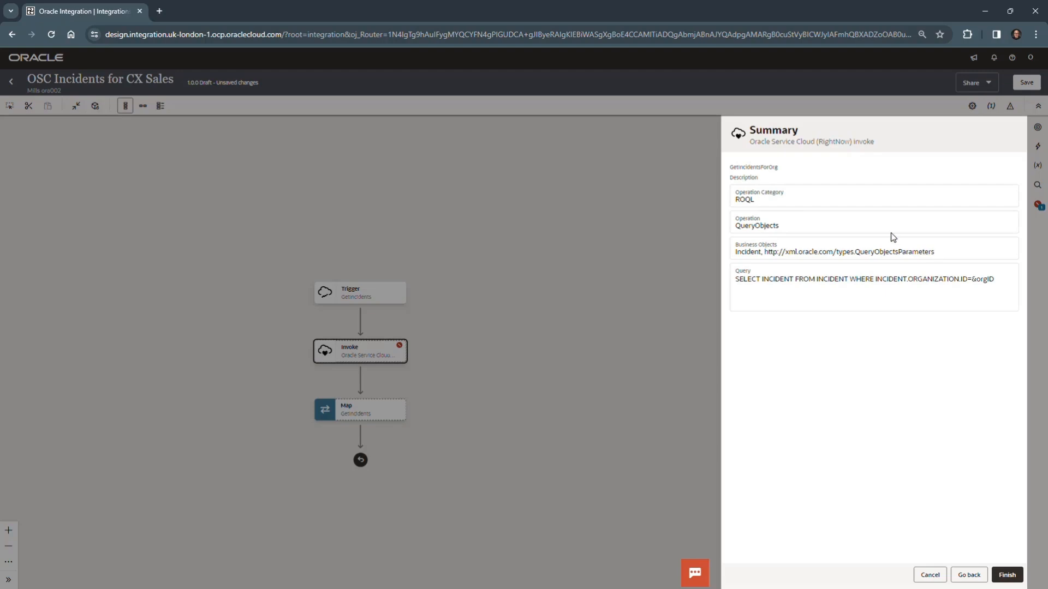
click(1007, 575)
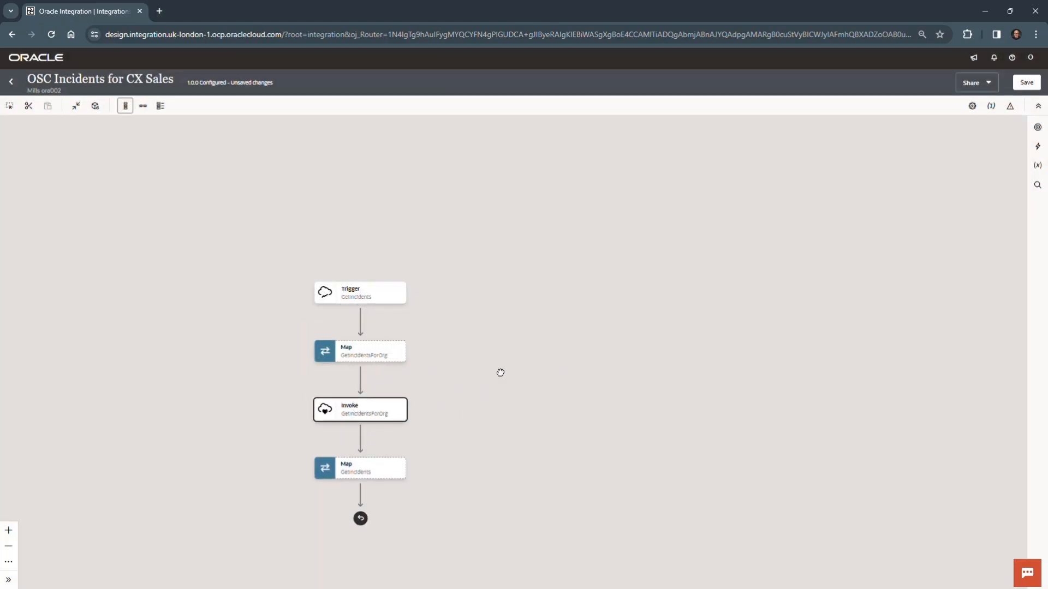
drag(501, 373, 631, 254)
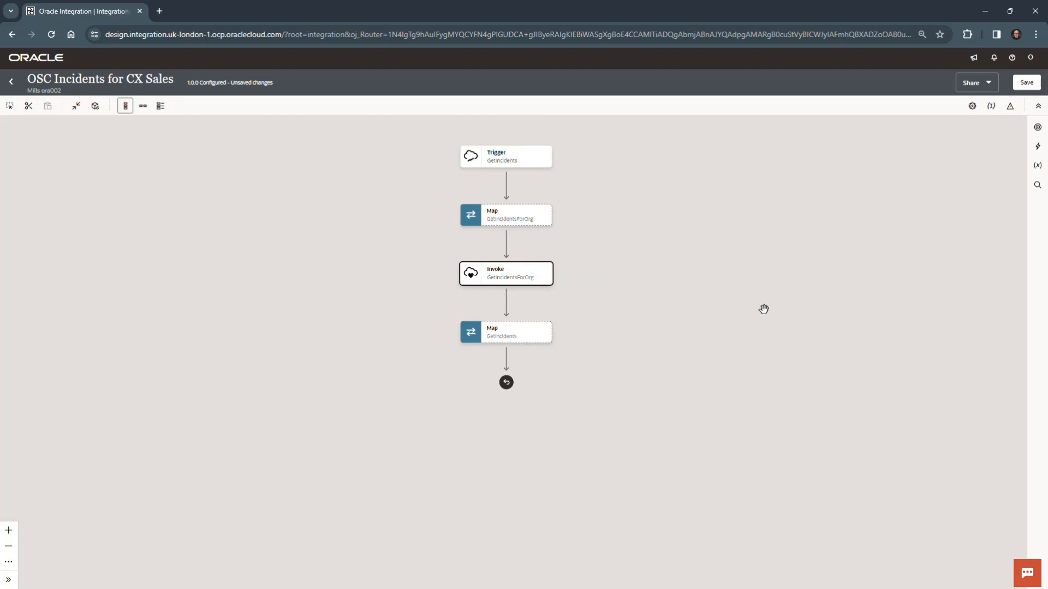
click(1027, 83)
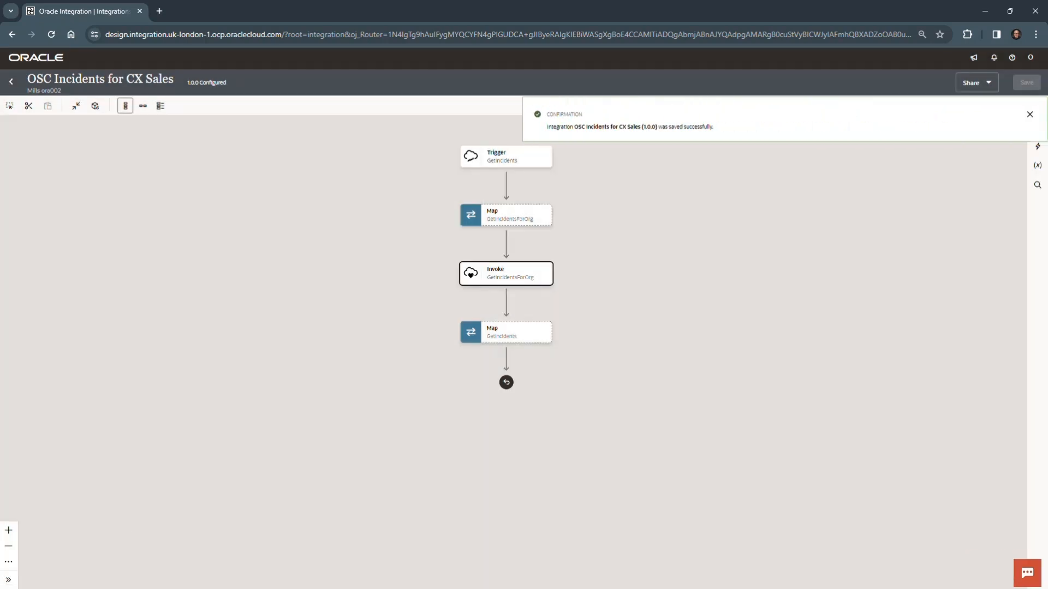
Open the GetIncidentsForOrg map and map the source Account's Party Id to the target Org ID under Query Objects Parameters.
click(545, 221)
click(558, 242)
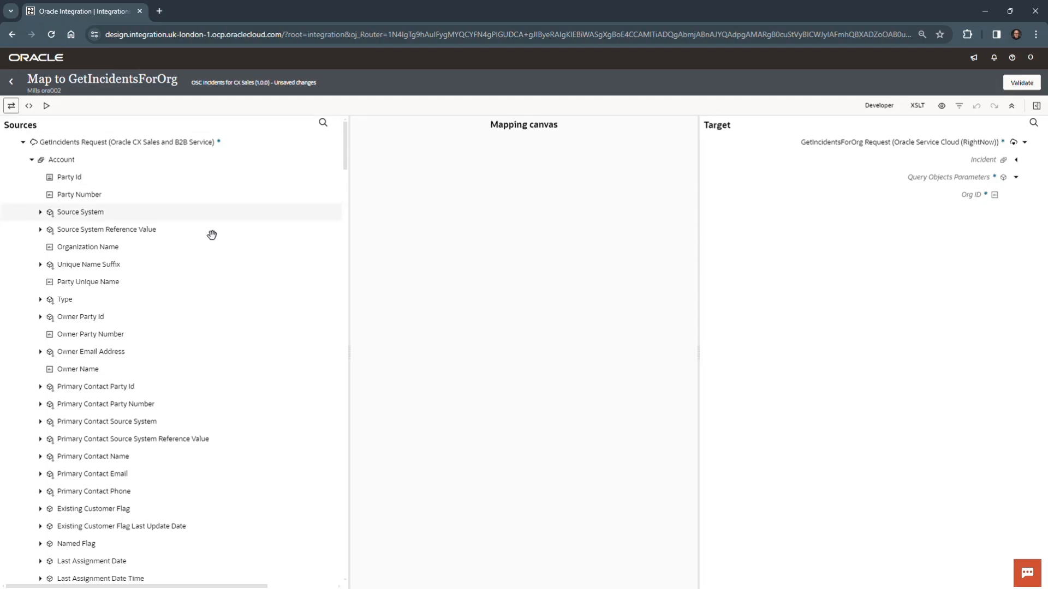
drag(69, 177, 972, 201)
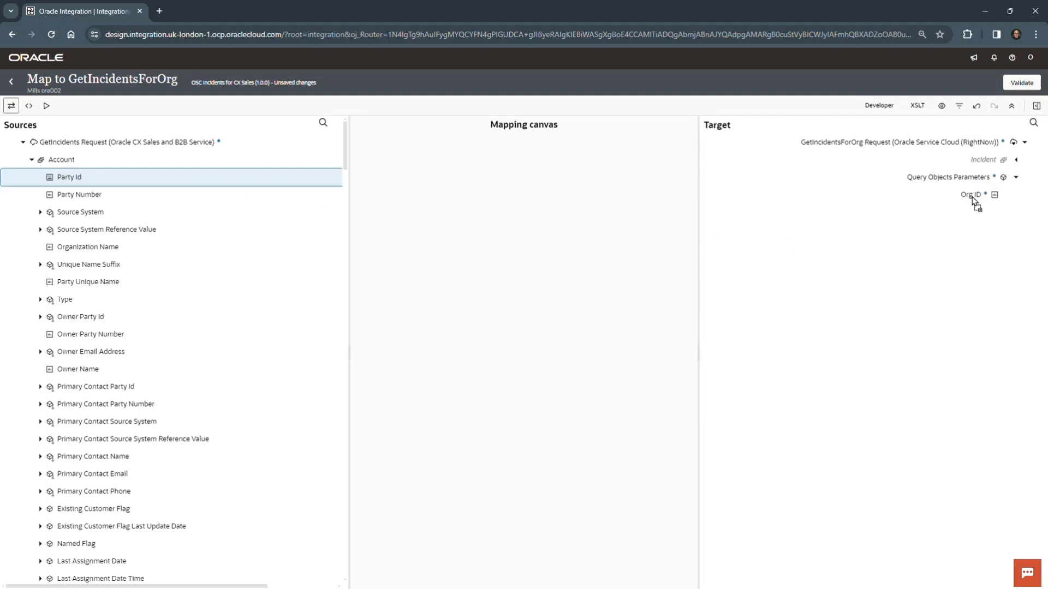
Validate the GetIncidentsForOrg mapping, then return to the integration and save it, dismissing the notifications.
click(1020, 83)
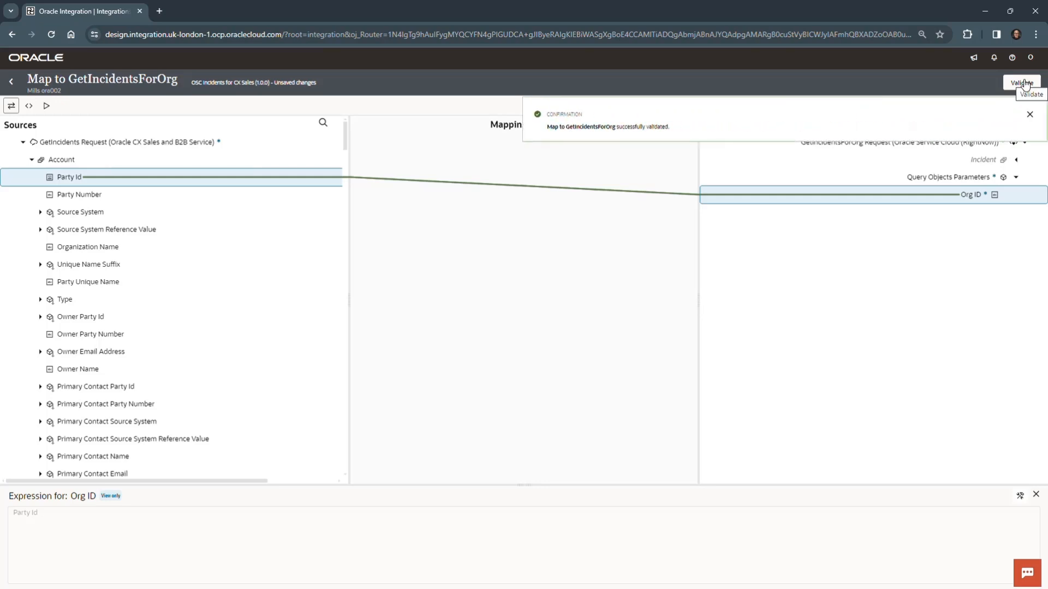
click(1030, 114)
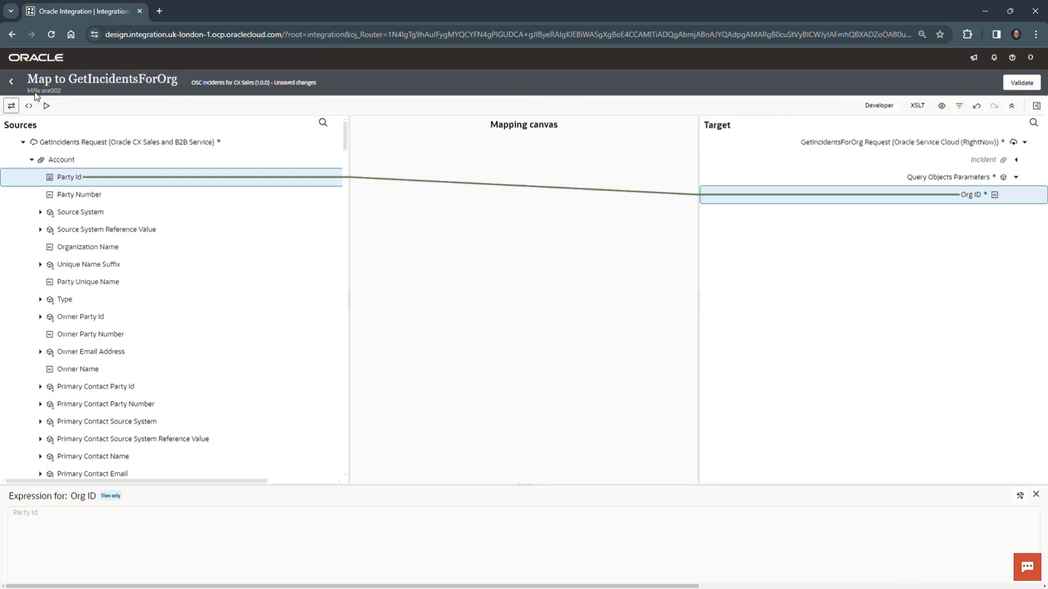
click(11, 82)
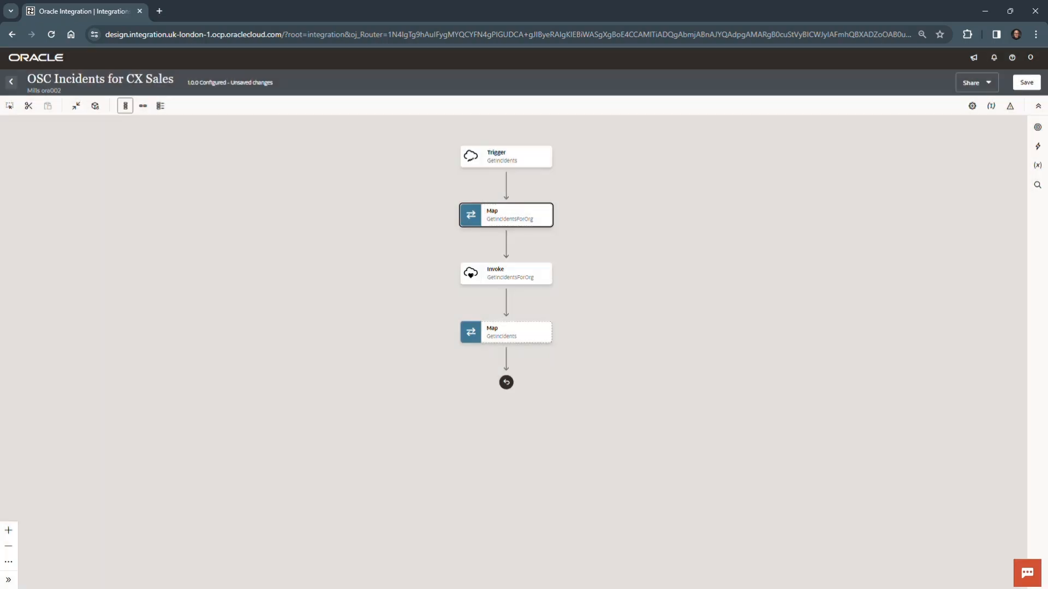
click(1031, 85)
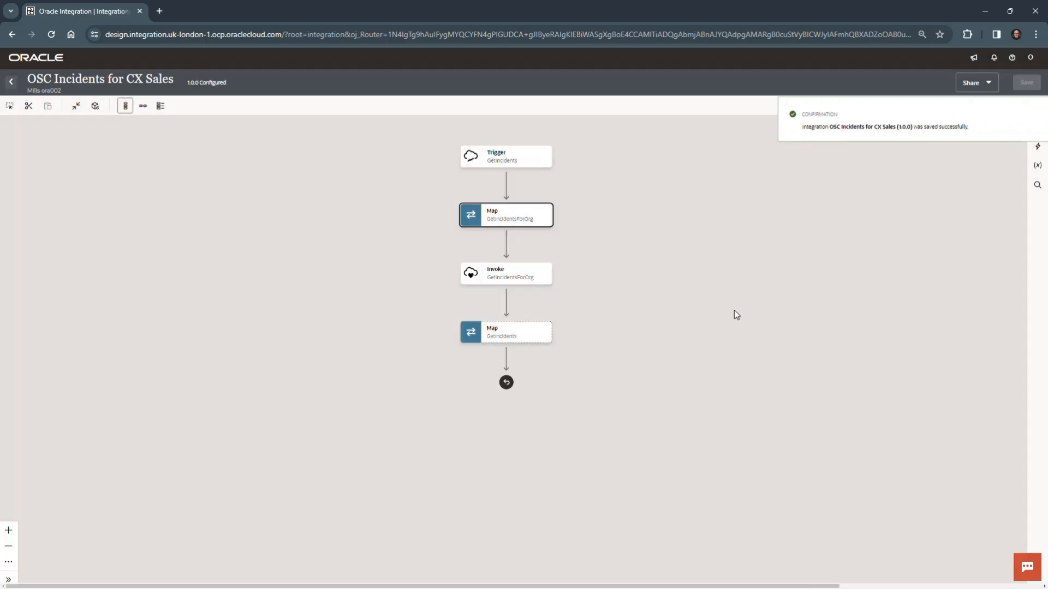
click(1041, 114)
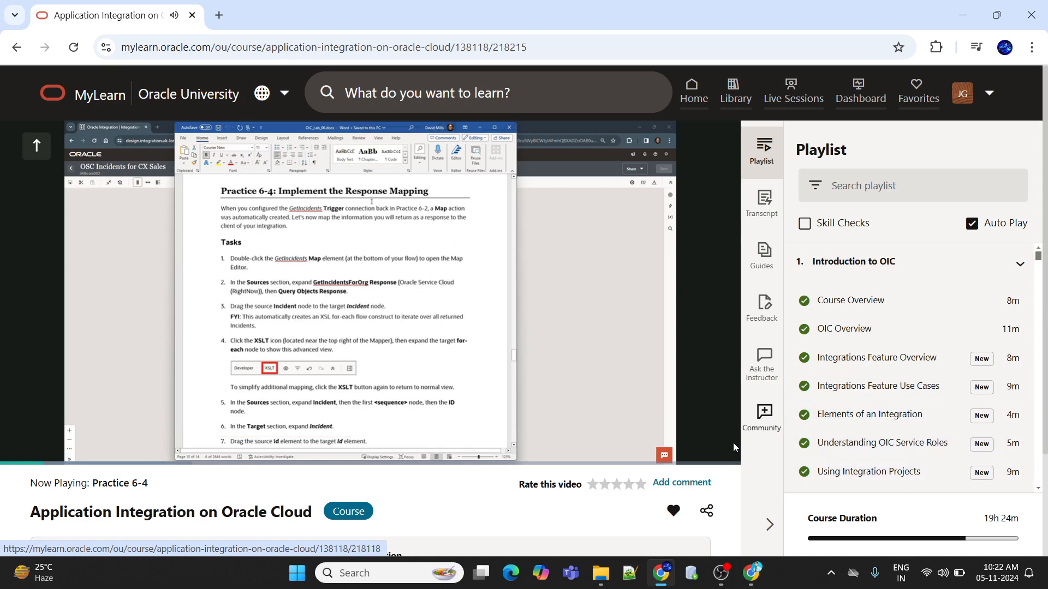
Show the Practice 6-4 video in Oracle MyLearn full screen at 1080p quality.
click(689, 452)
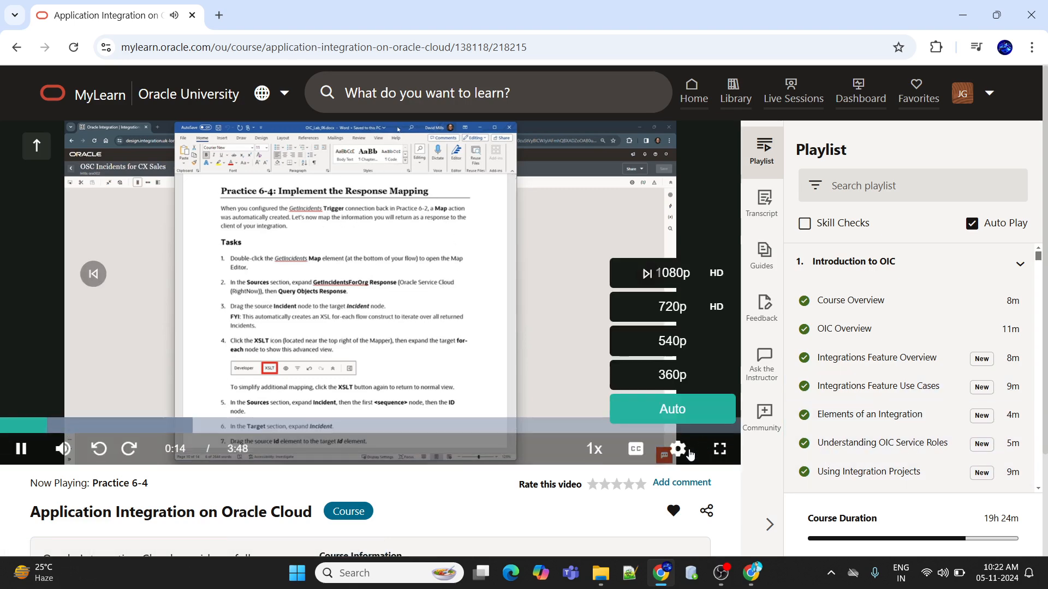
click(720, 448)
mouse_move(992, 582)
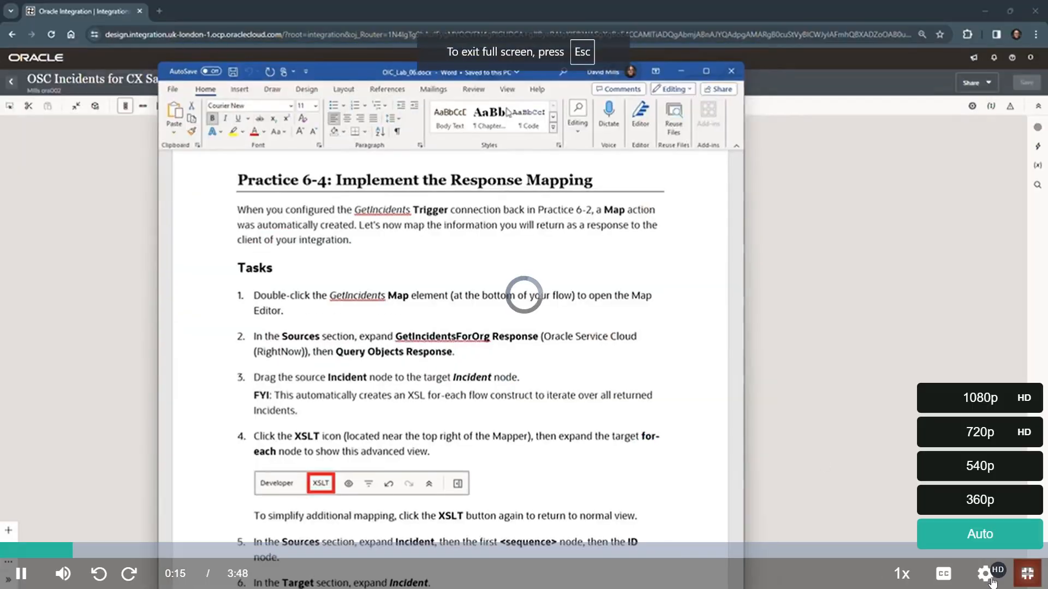
click(977, 401)
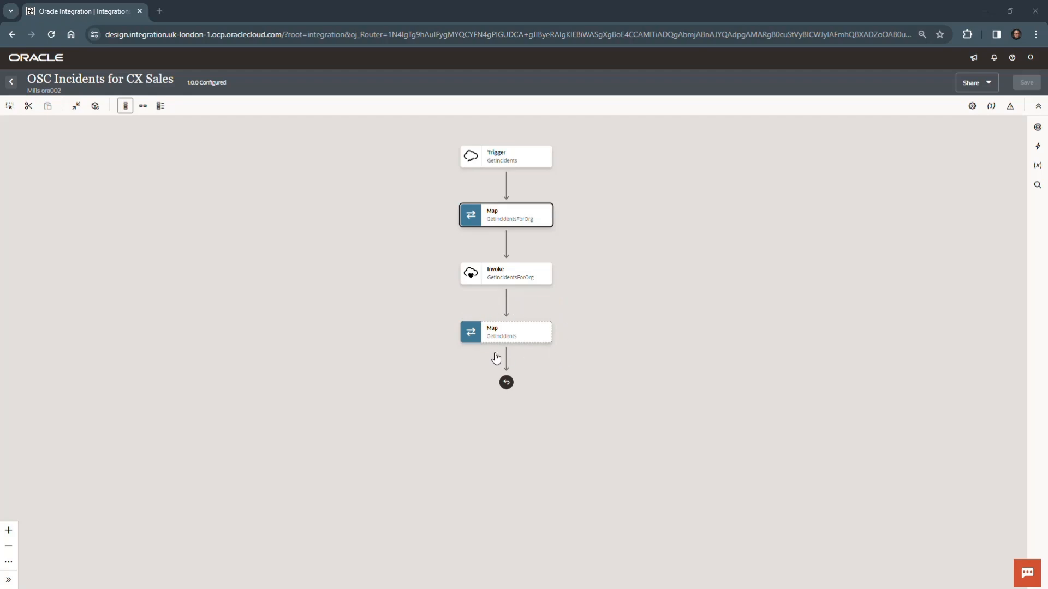
Review the source and target of the GetIncidentsForOrg request mapping and return to the integration flow.
mouse_move(549, 340)
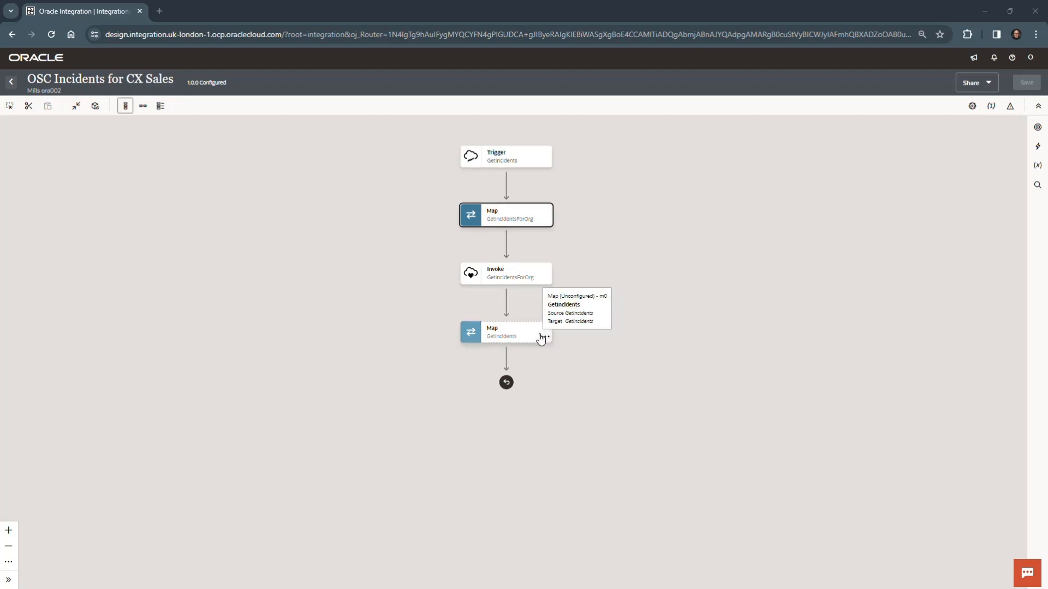
mouse_move(537, 219)
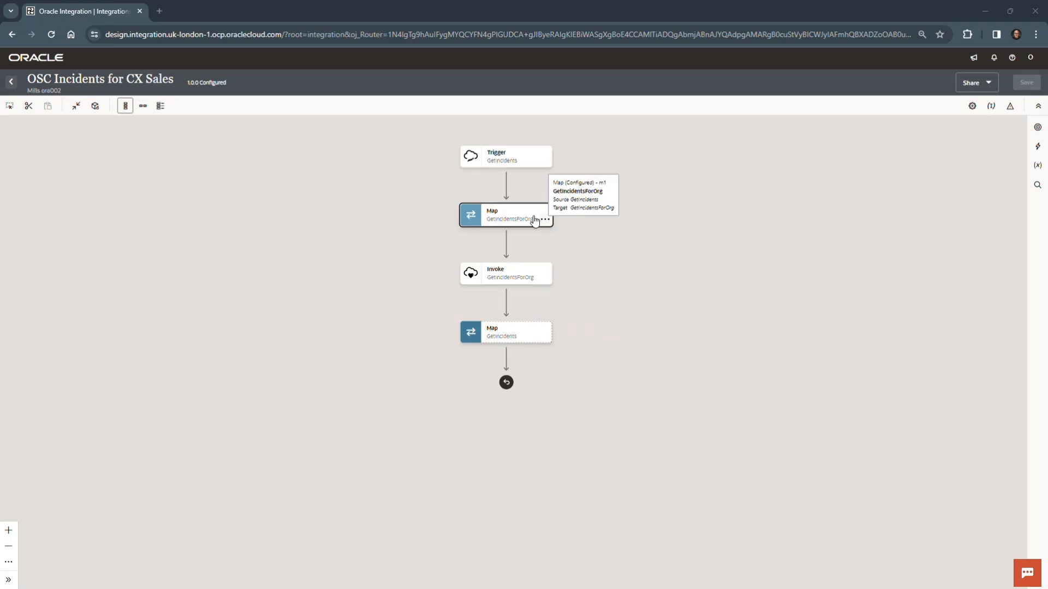
double_click(526, 219)
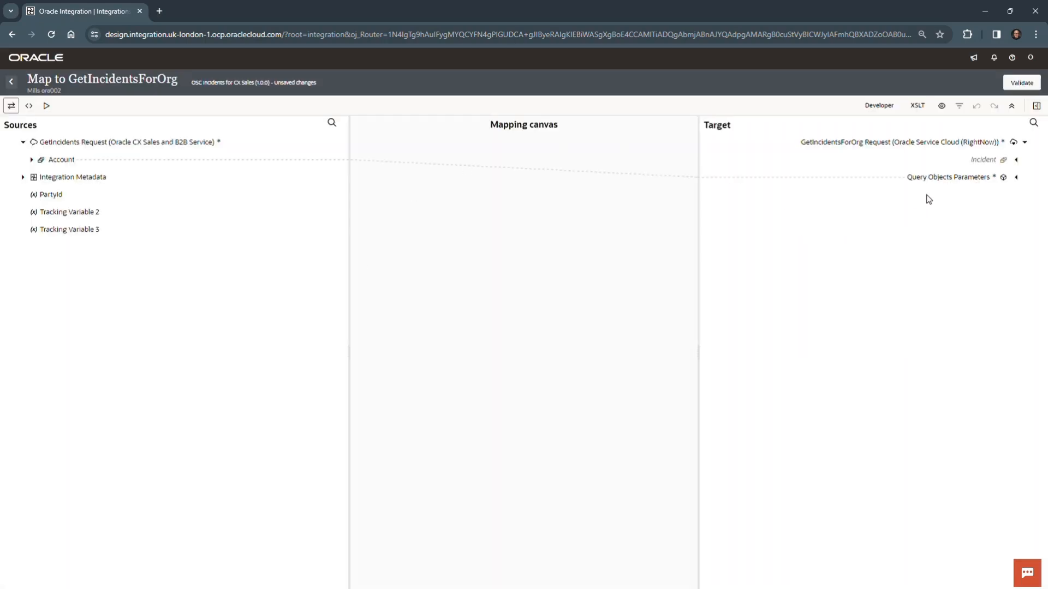
click(11, 82)
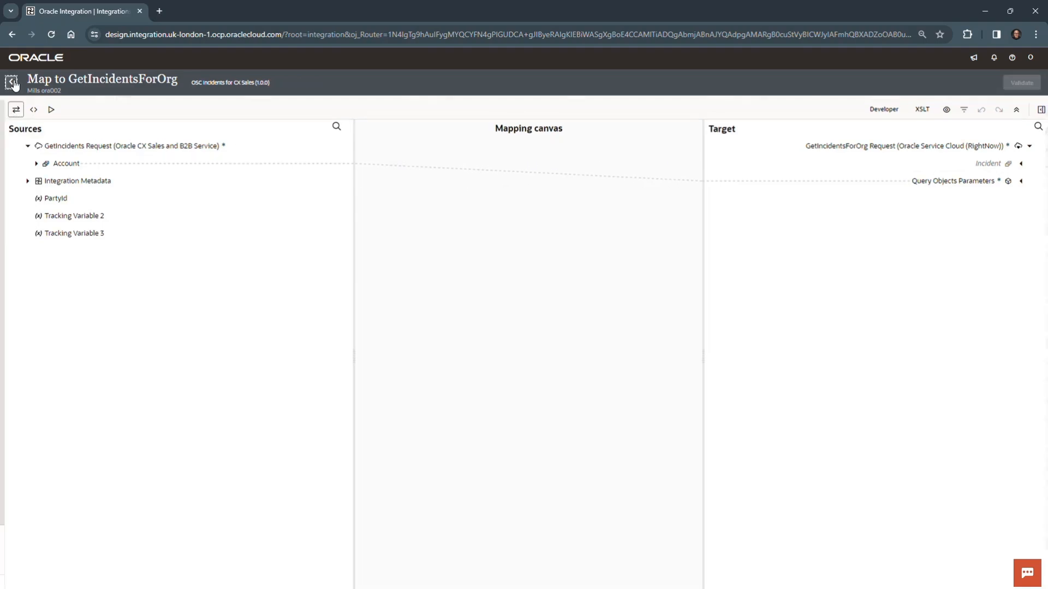
Open the GetIncidents response map and map the source Incident under Query Objects Response to the target Incident.
drag(617, 418, 611, 306)
click(612, 298)
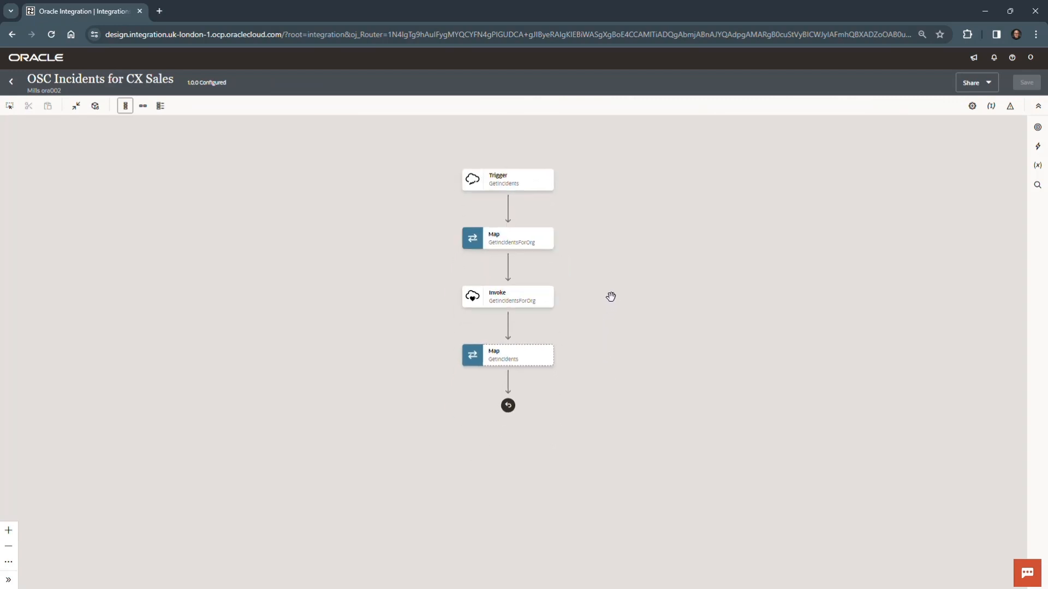
click(546, 360)
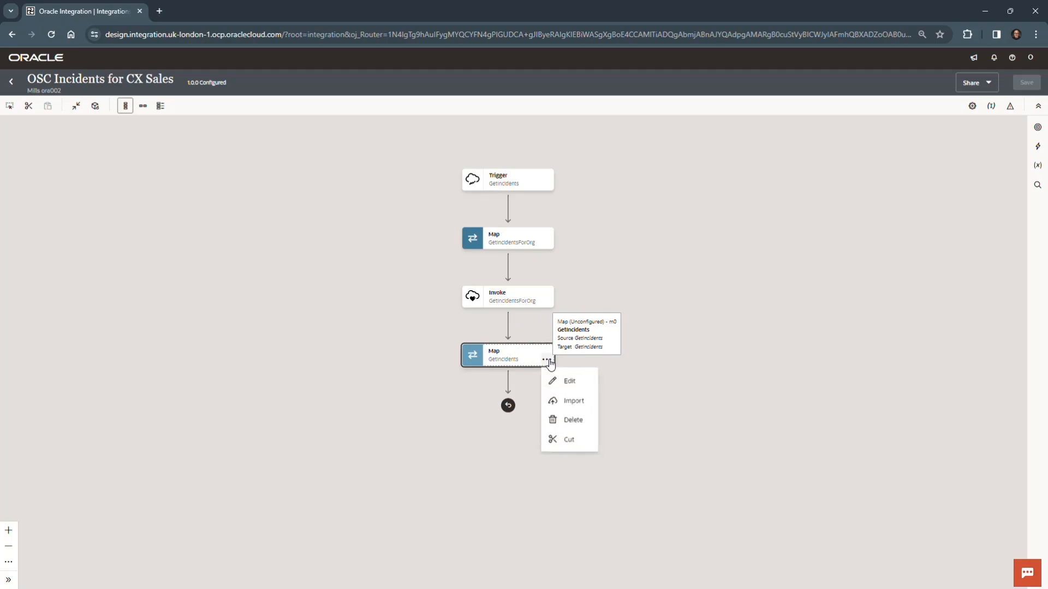
click(577, 387)
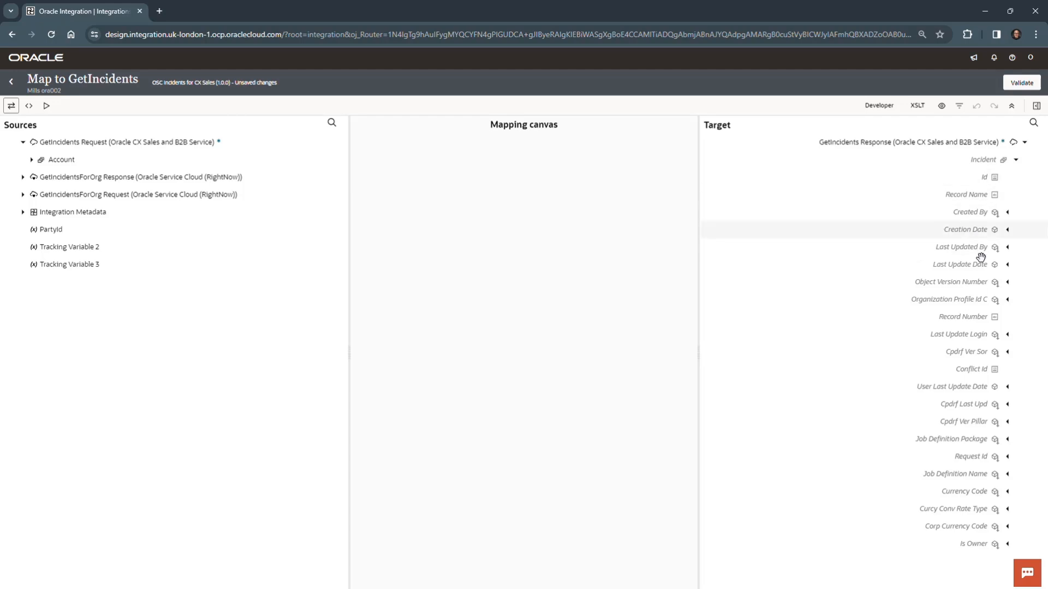
click(25, 178)
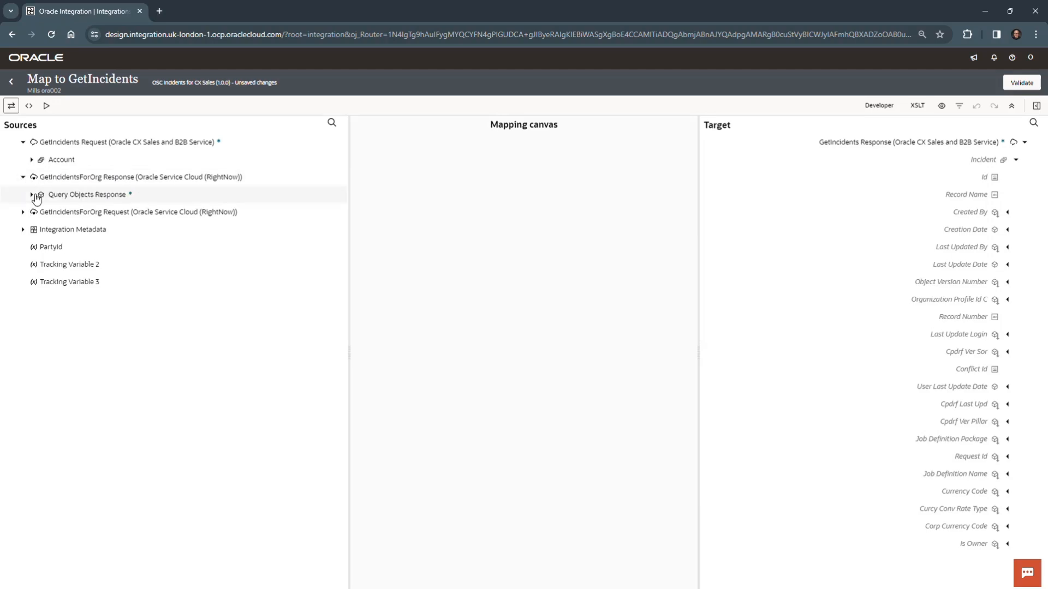
click(32, 196)
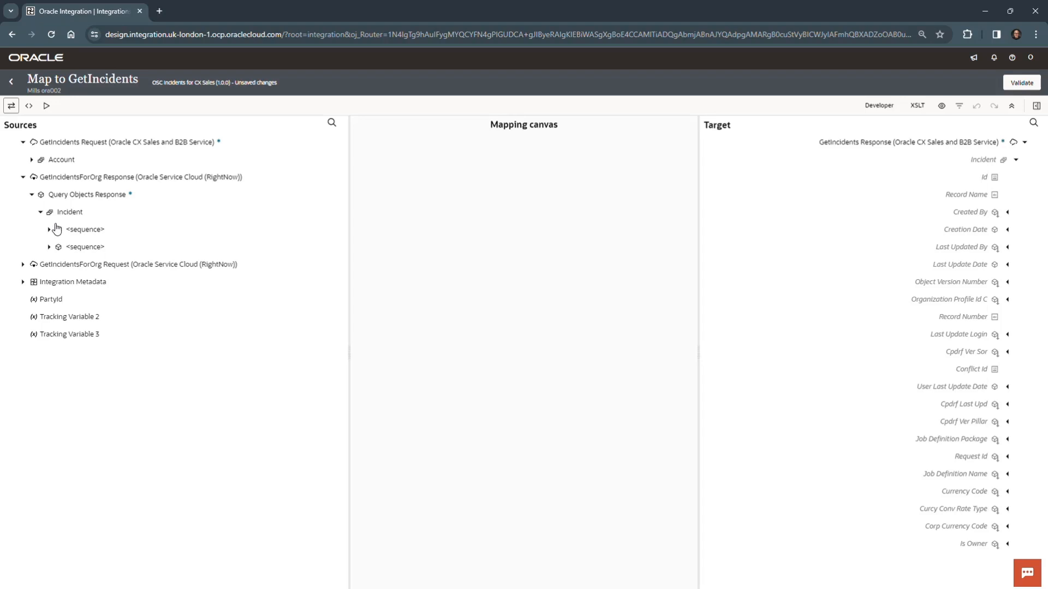
click(82, 212)
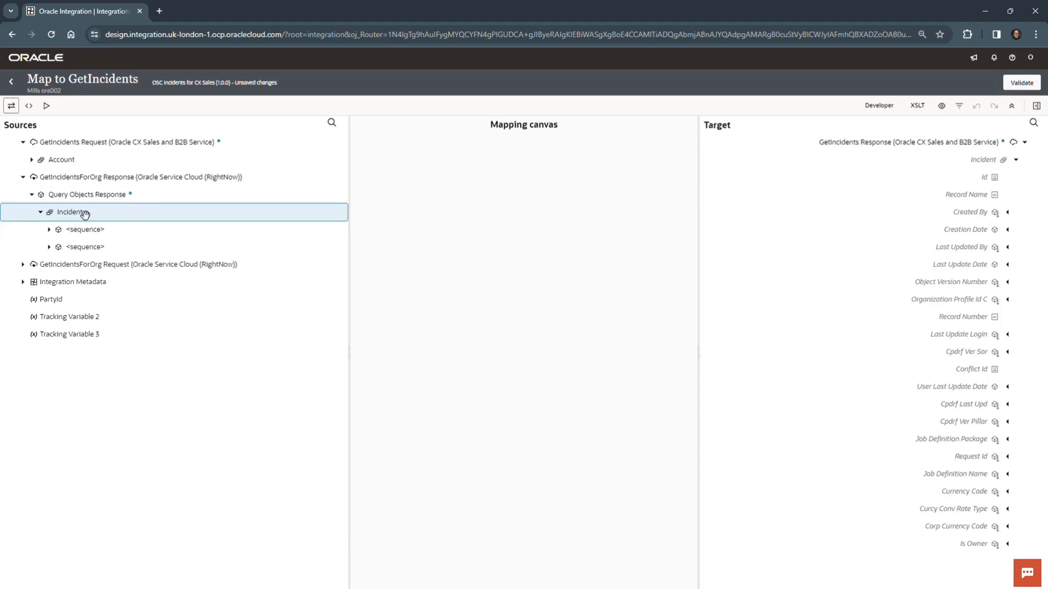
drag(87, 215, 990, 165)
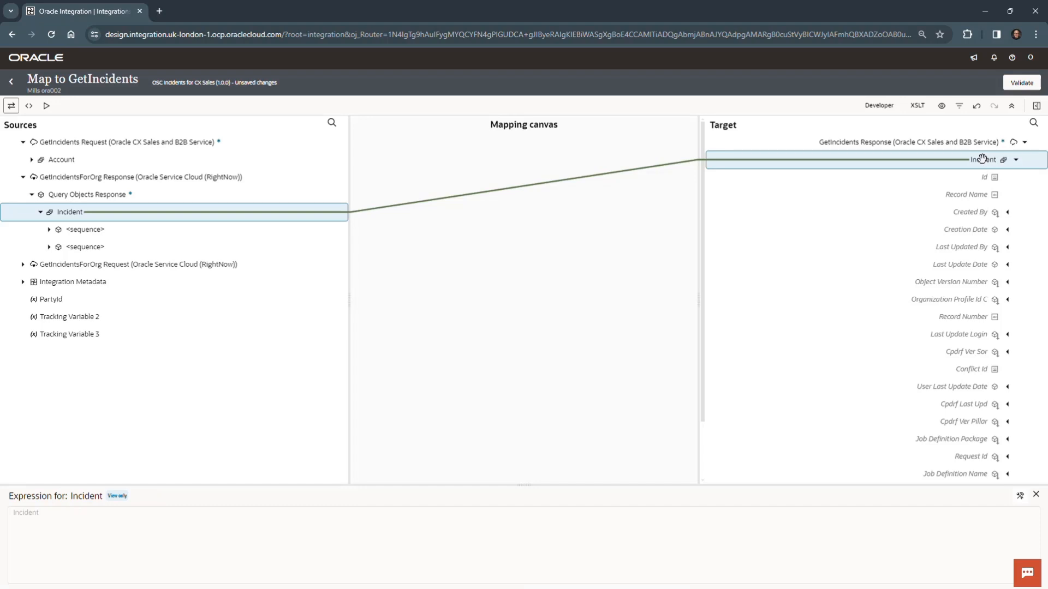
Examine the target's for-each structure and its Incident elements in the XSLT view, then return to the standard mapping view.
click(919, 106)
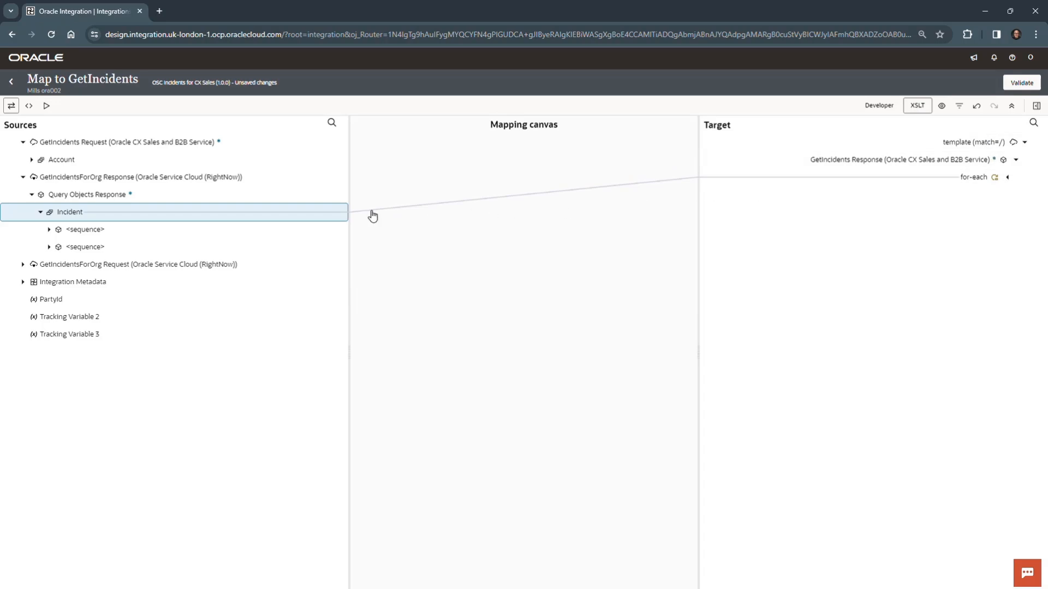
click(1007, 178)
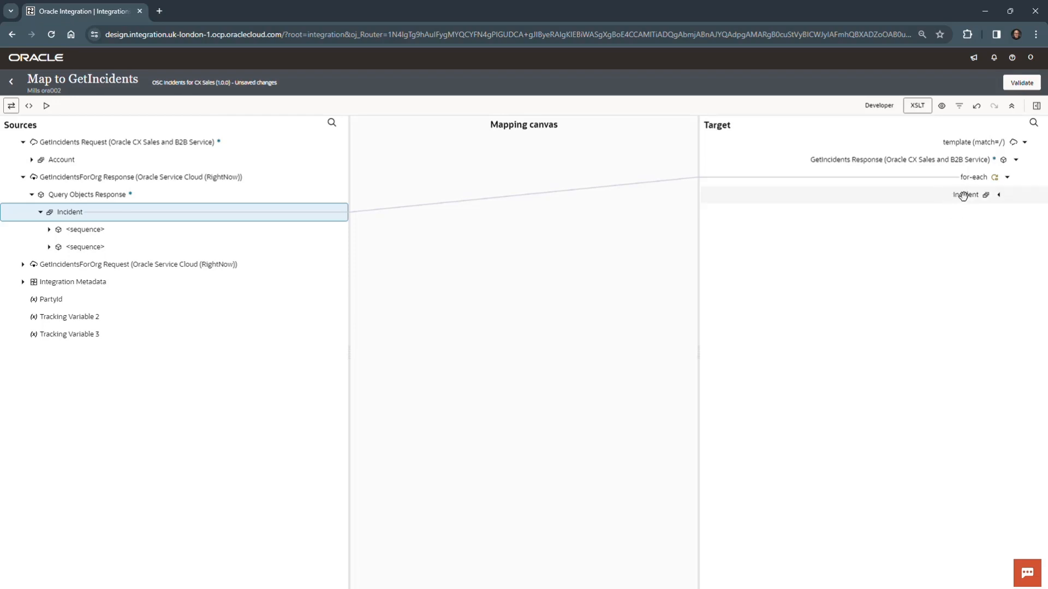
click(1000, 196)
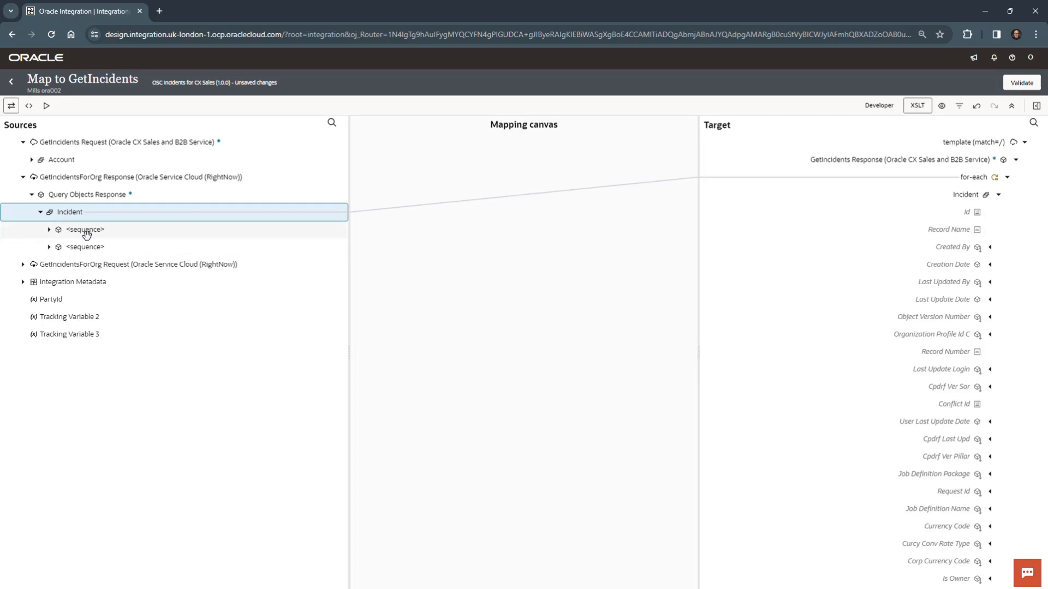
click(926, 108)
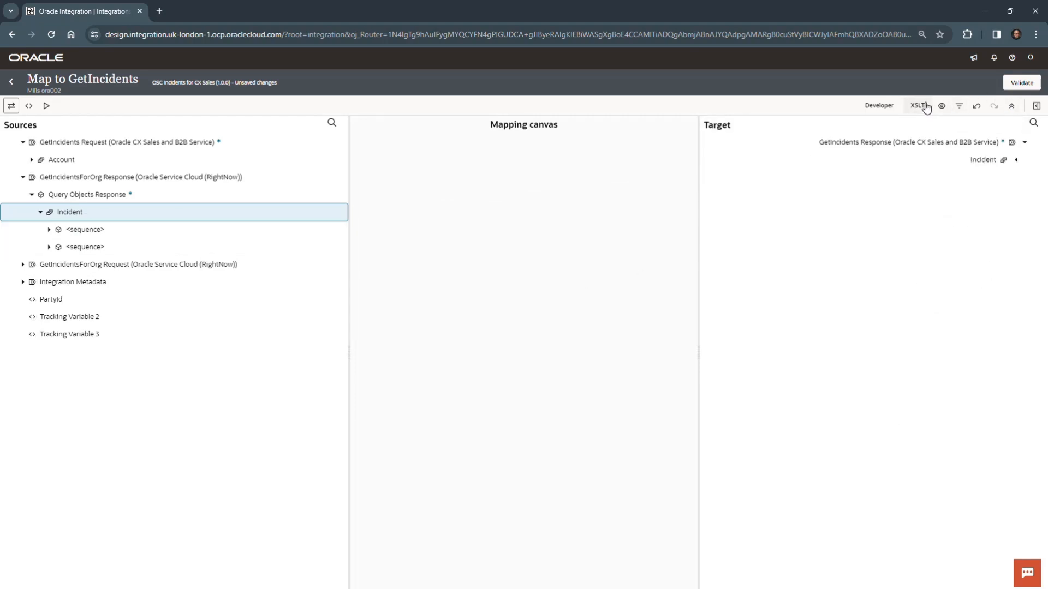
Within the first sequence of the source Incident, map id to the target Id and Lookup Name to Record Name.
click(1016, 161)
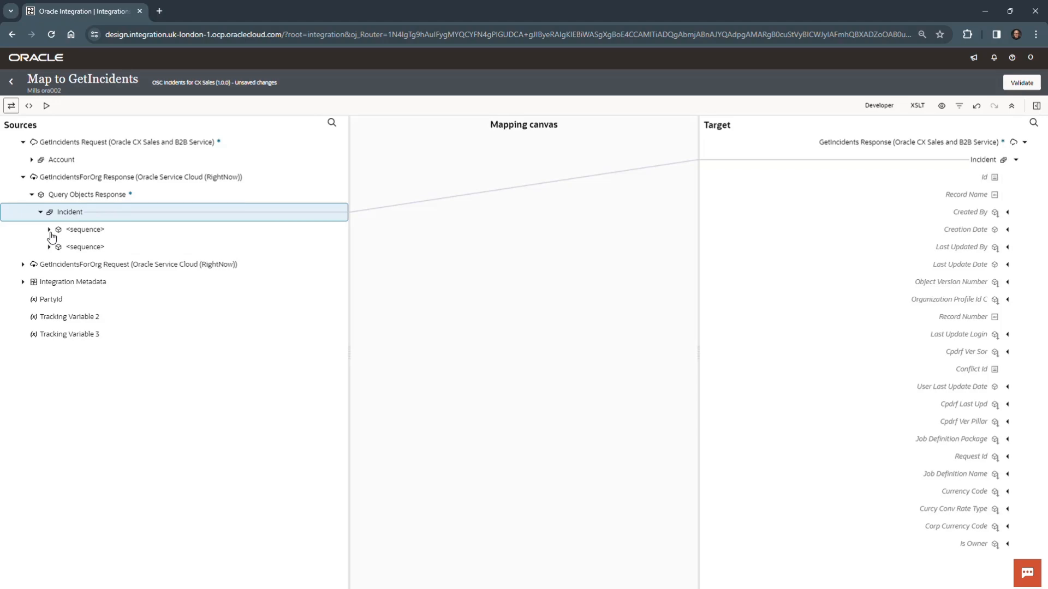
click(49, 229)
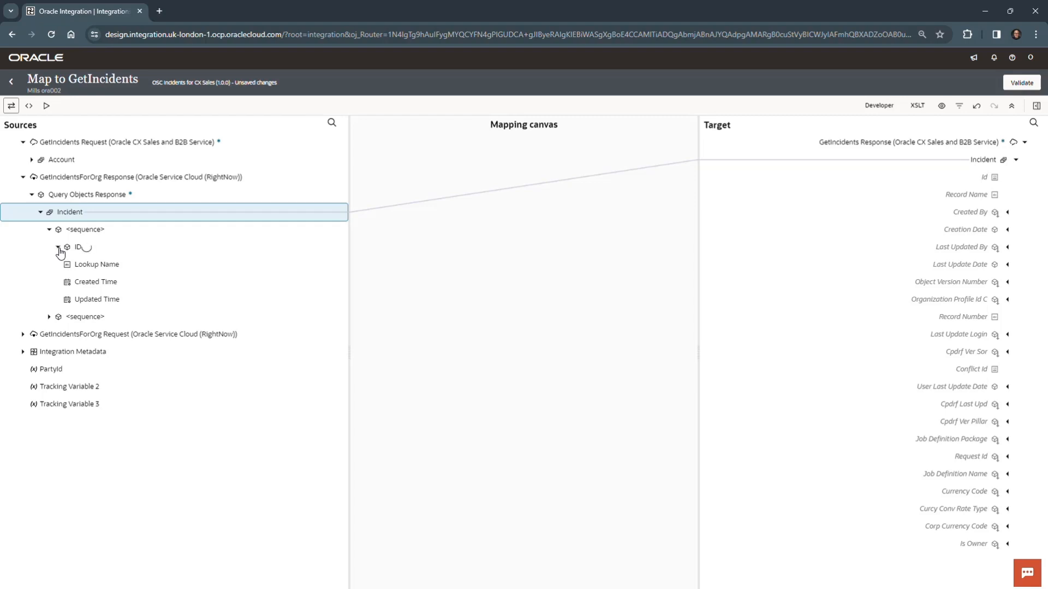
click(100, 265)
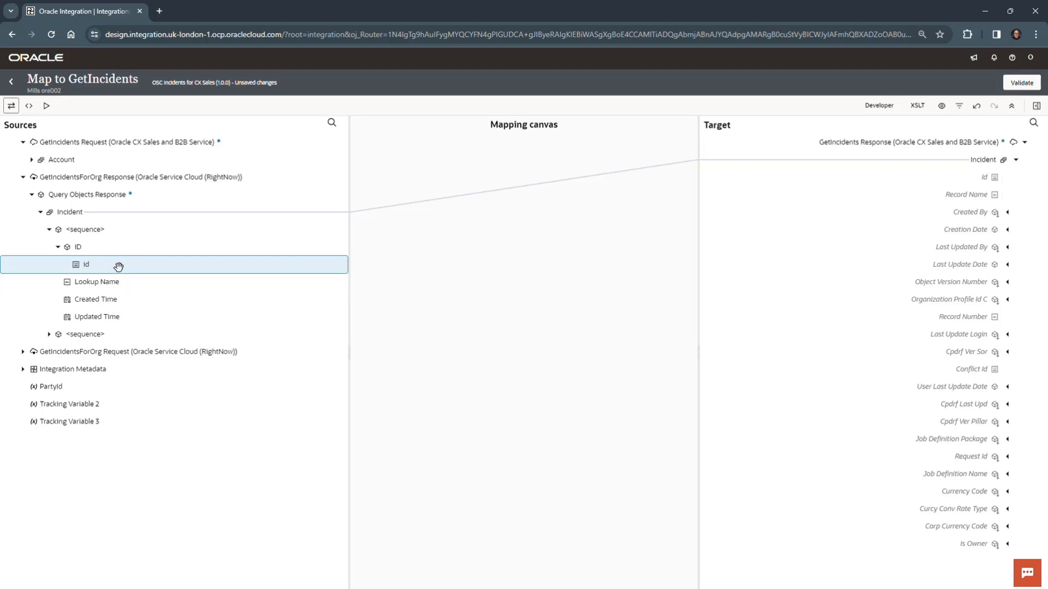
drag(118, 267, 934, 181)
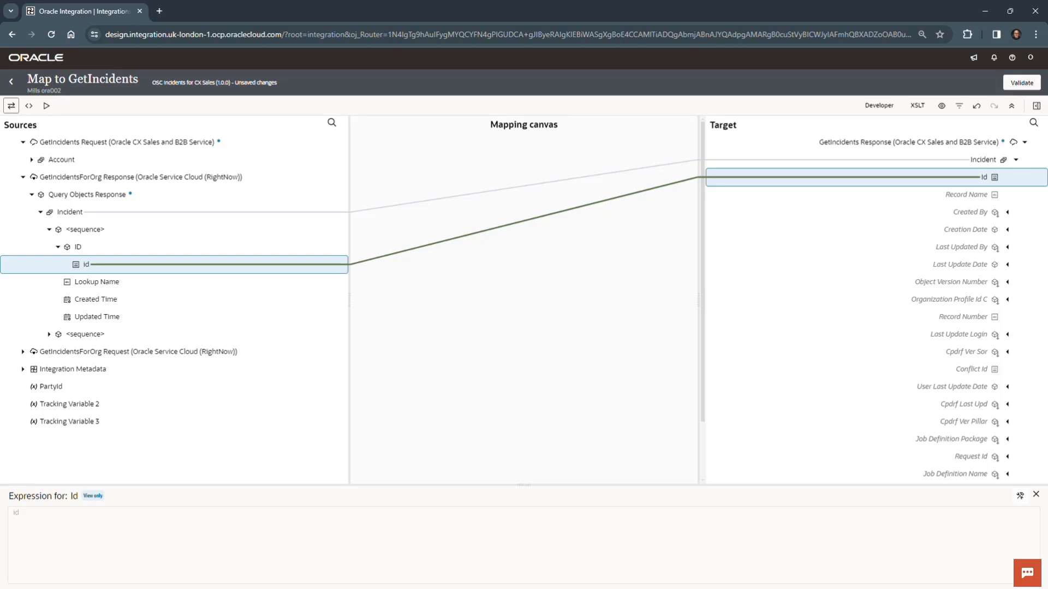
click(123, 283)
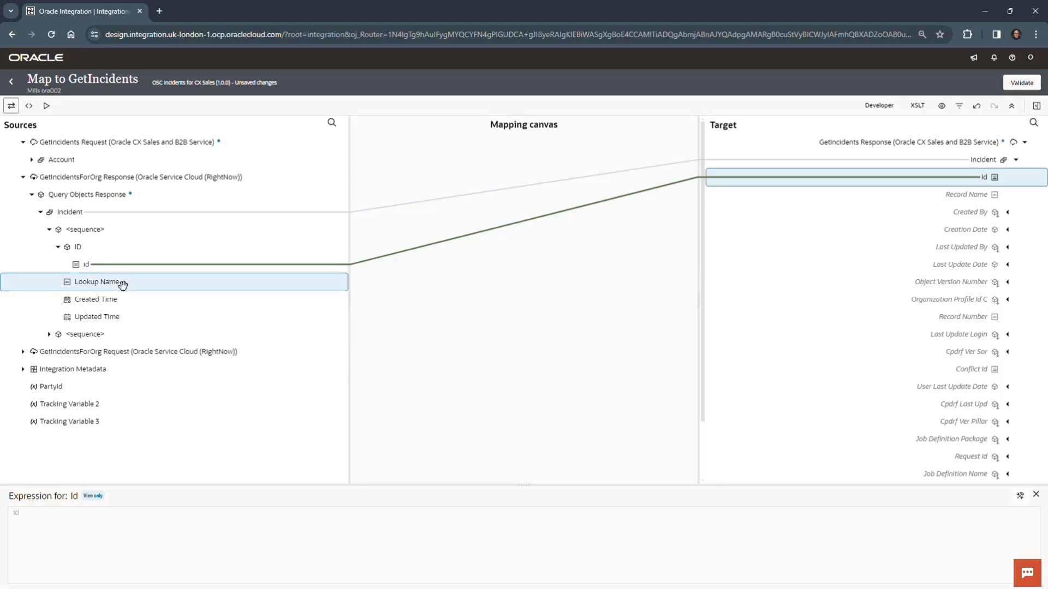
drag(122, 283, 927, 196)
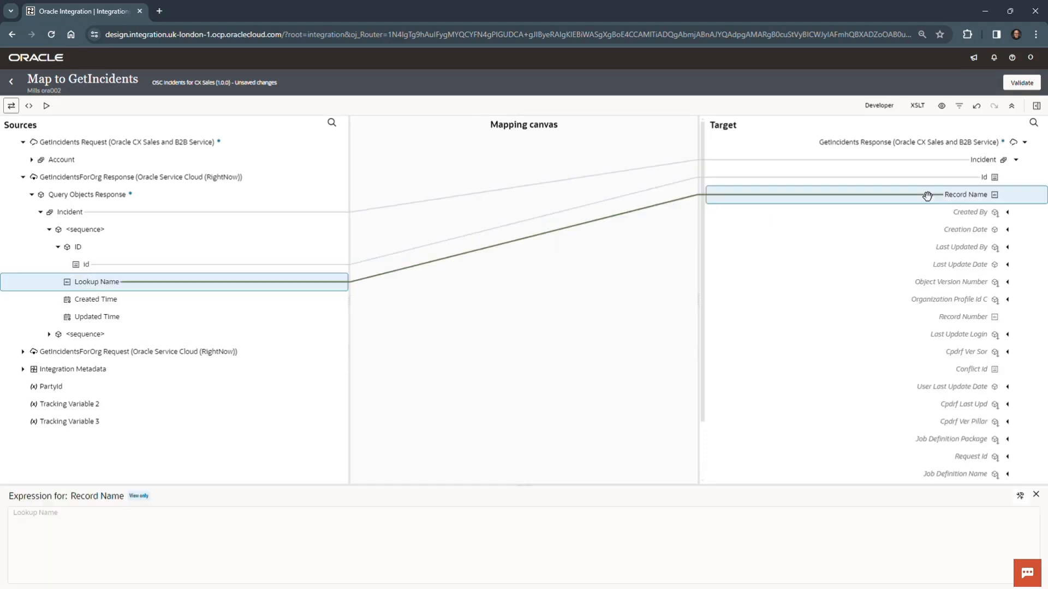
Map the source Created Time to the target Creation Date and Updated Time to Last Update Date.
click(121, 302)
drag(122, 300, 886, 226)
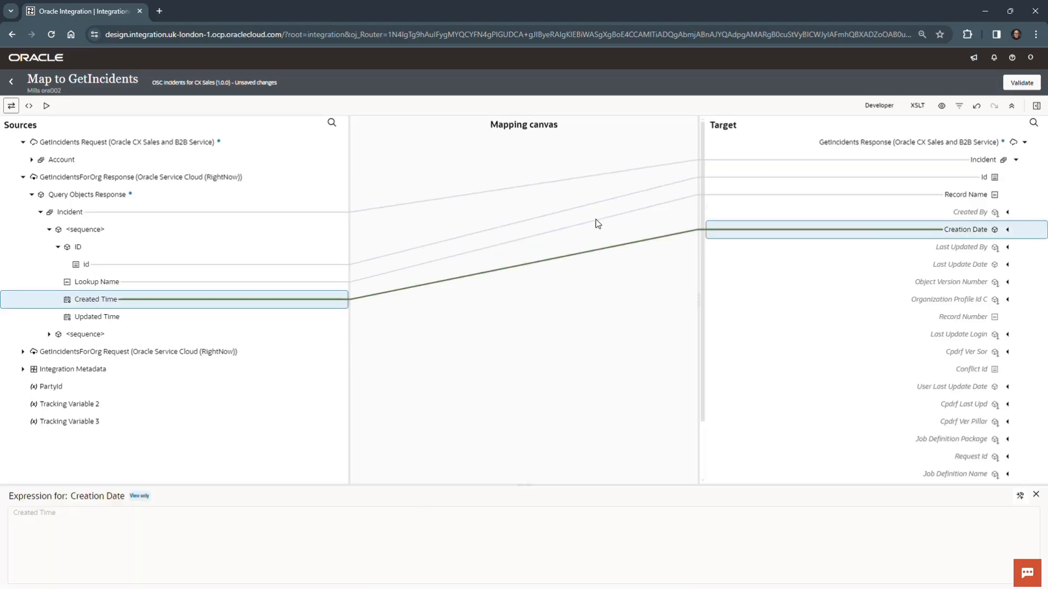
click(119, 317)
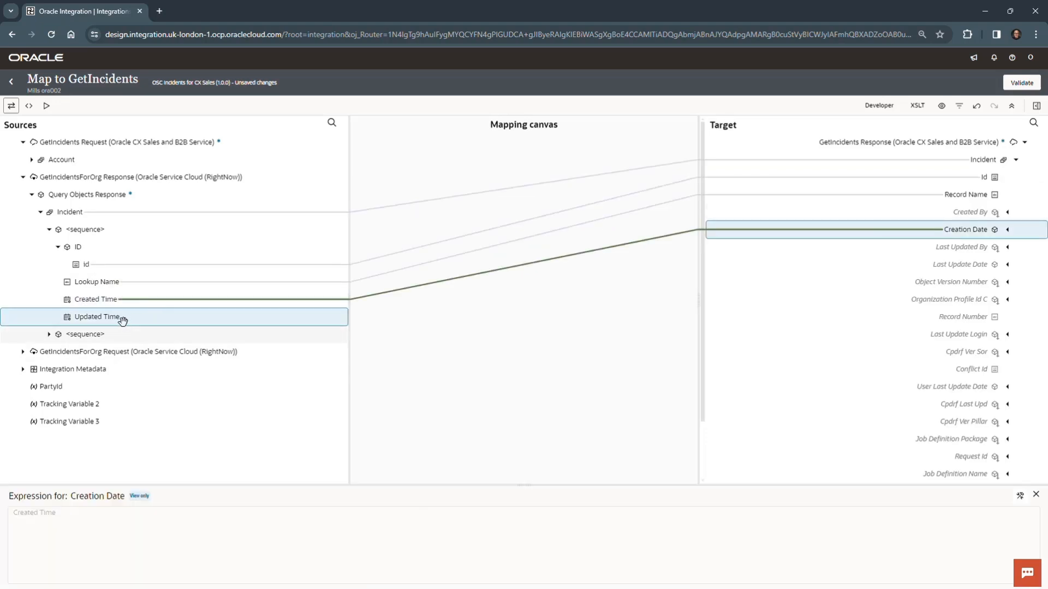
drag(121, 318, 908, 263)
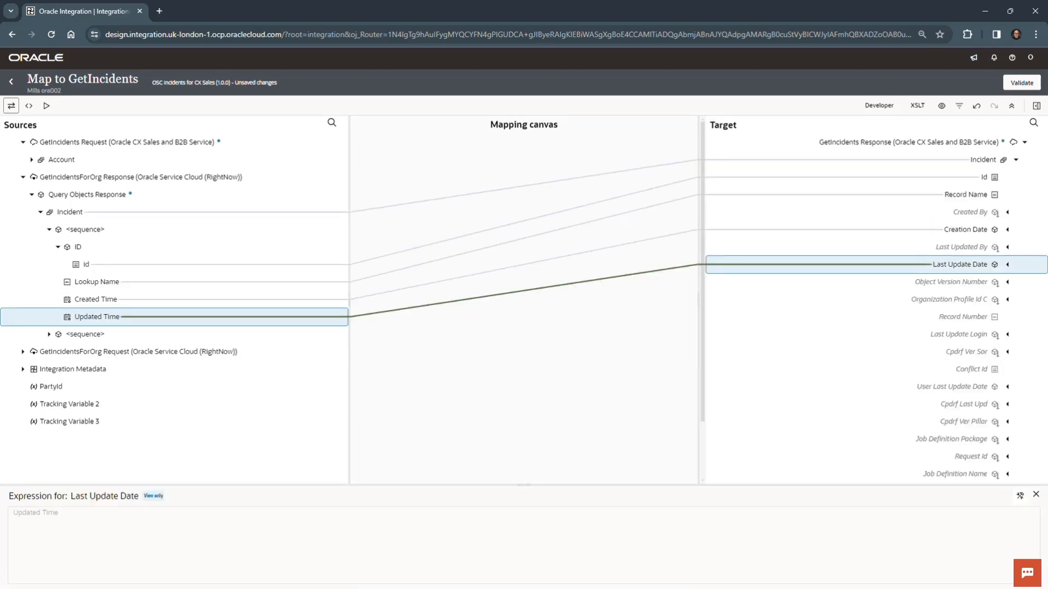
Check the finished mapping against the image in OIC_Lab_06.docx in Word, then validate the GetIncidents map and return to the integration.
drag(2, 406, 443, 105)
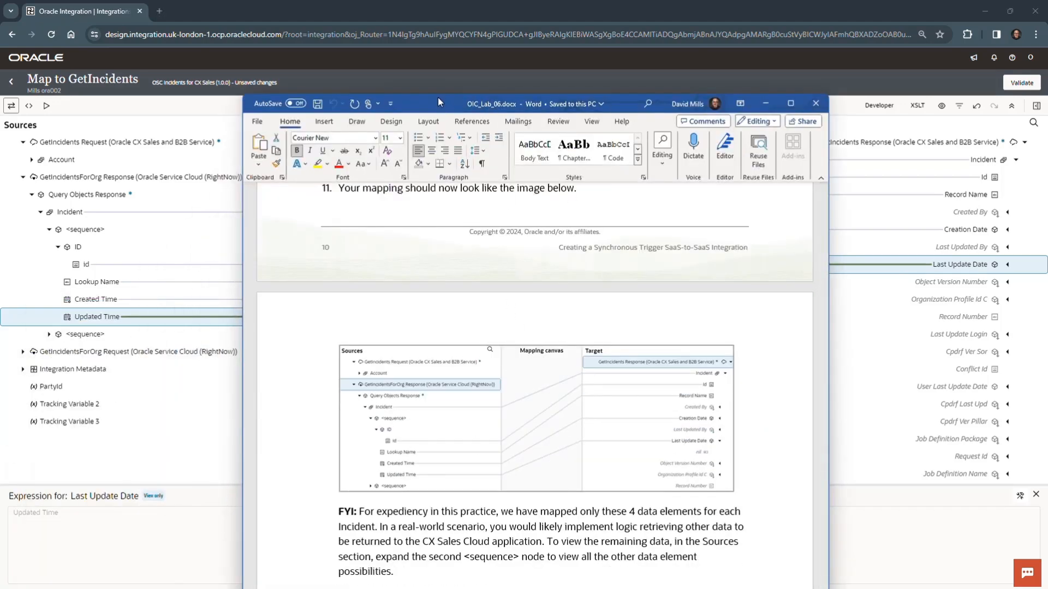
drag(437, 100, 1, 406)
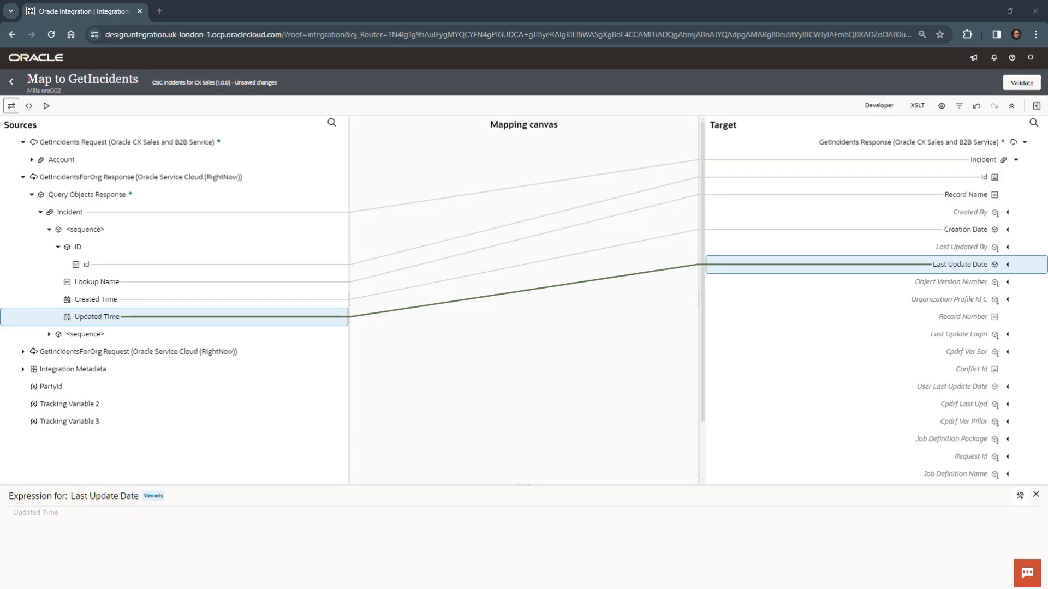
click(1021, 83)
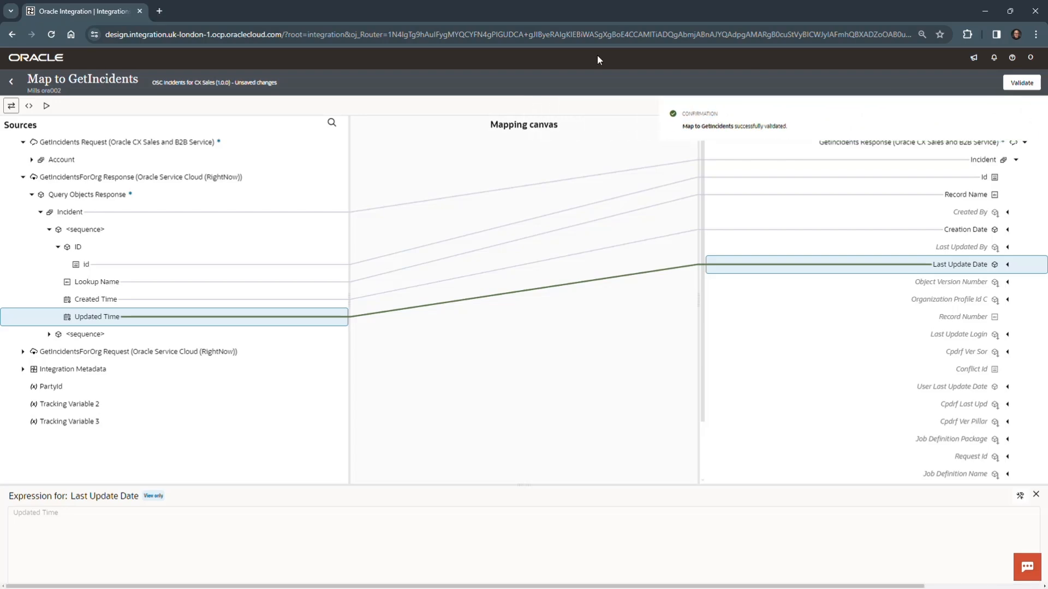
click(11, 81)
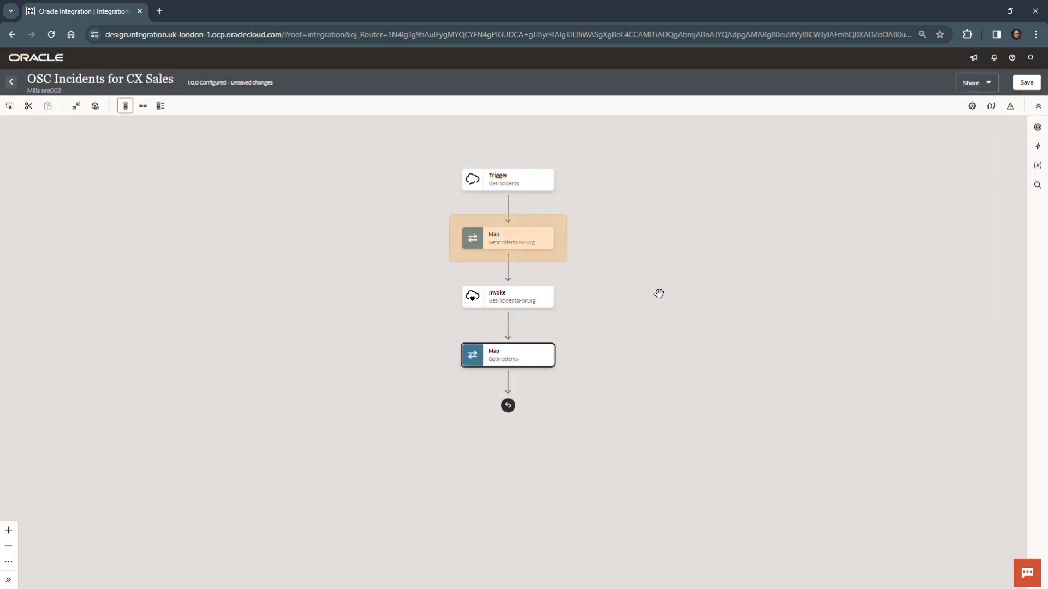
Save the OSC Incidents for CX Sales integration, dismiss the notification and leave the integration editor.
click(716, 243)
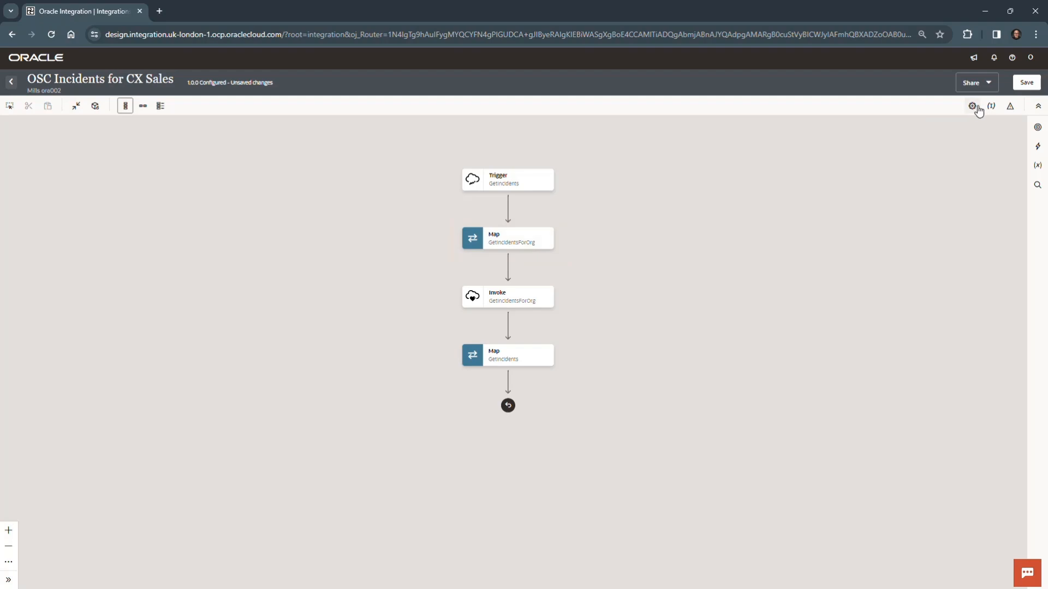
click(1027, 83)
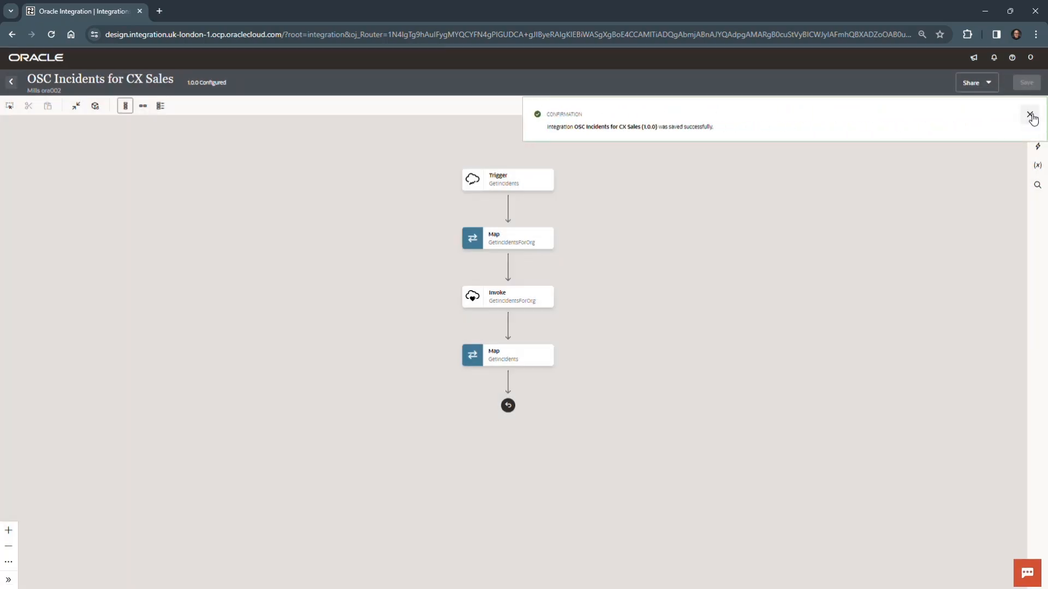
click(1030, 116)
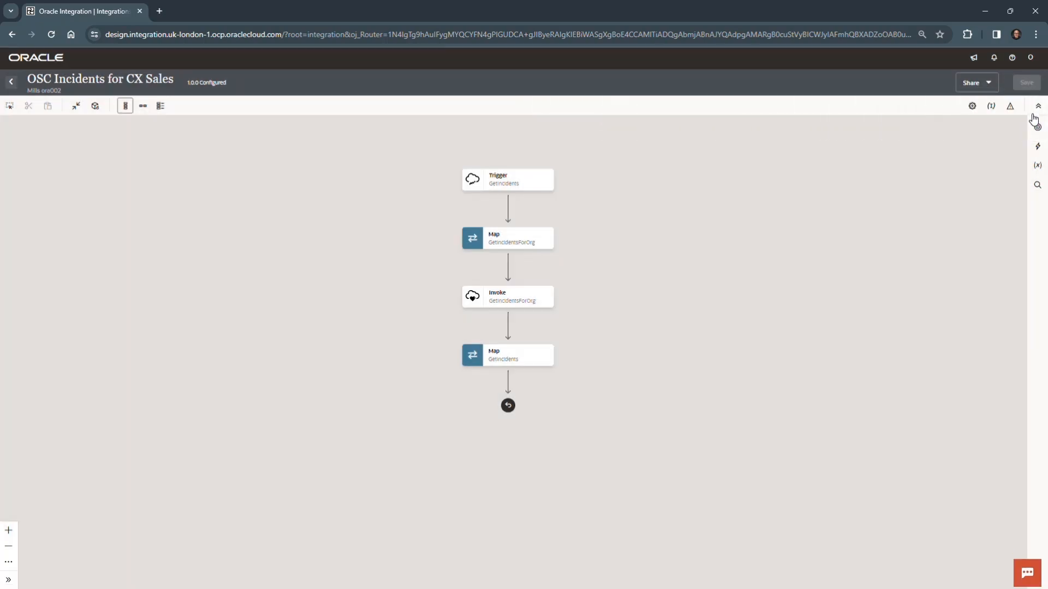
click(12, 84)
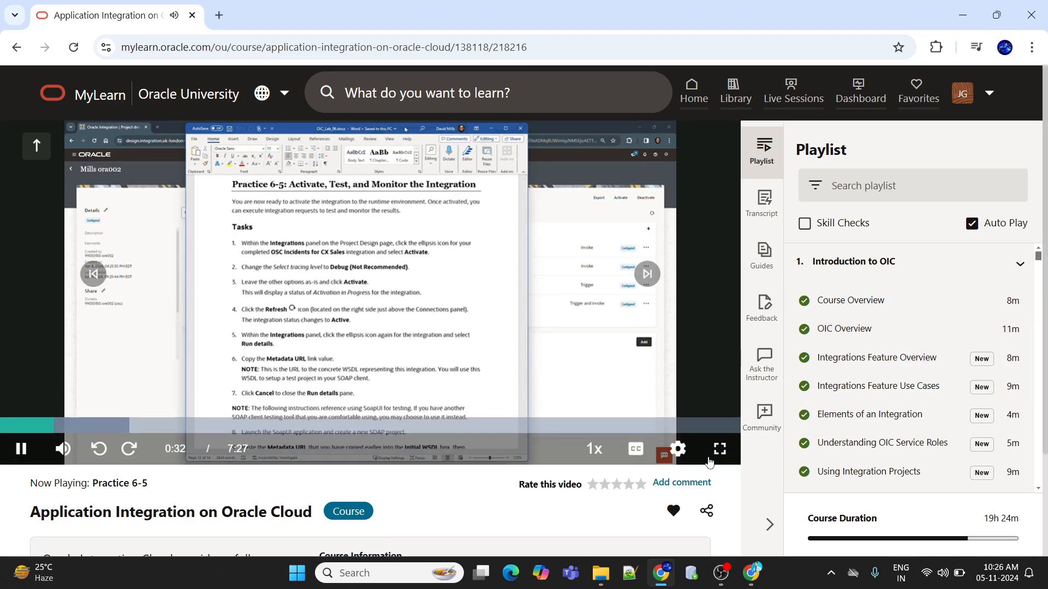
Show the Practice 6-5 video in Oracle MyLearn full screen at 1080p quality.
click(720, 458)
click(985, 573)
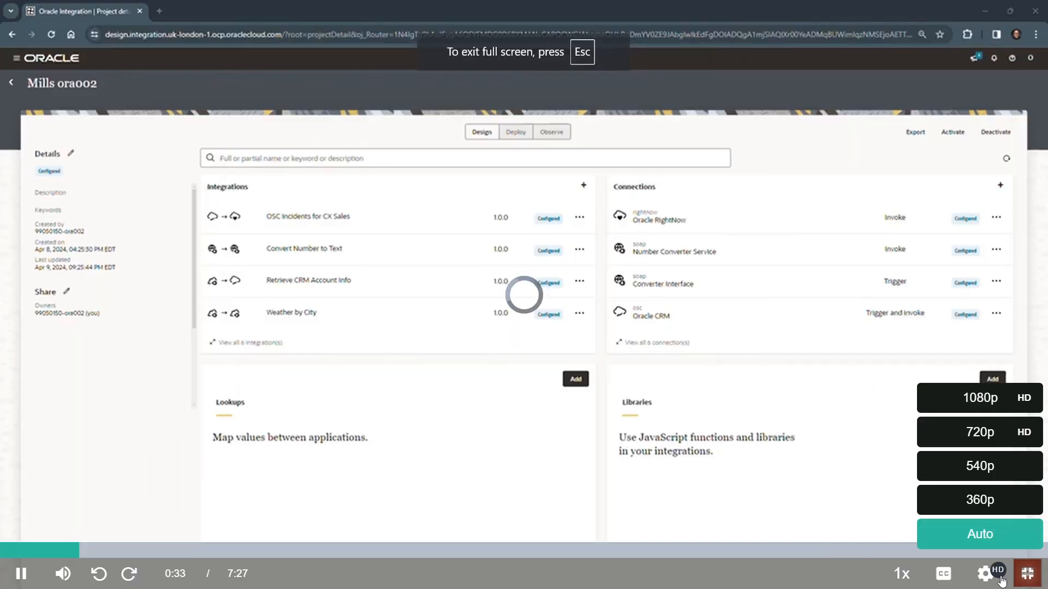
click(979, 398)
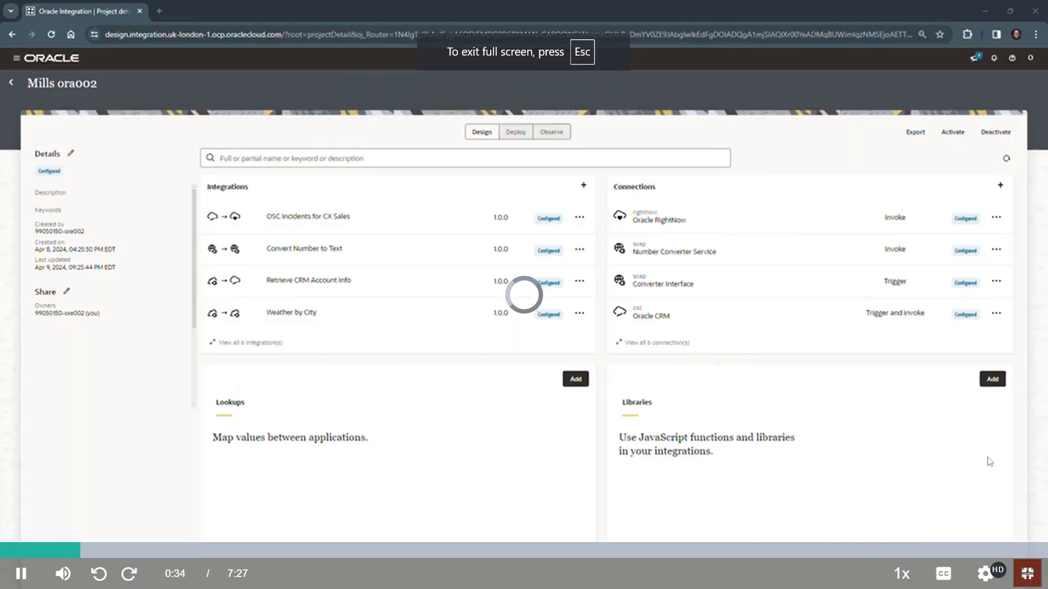
click(982, 576)
click(982, 576)
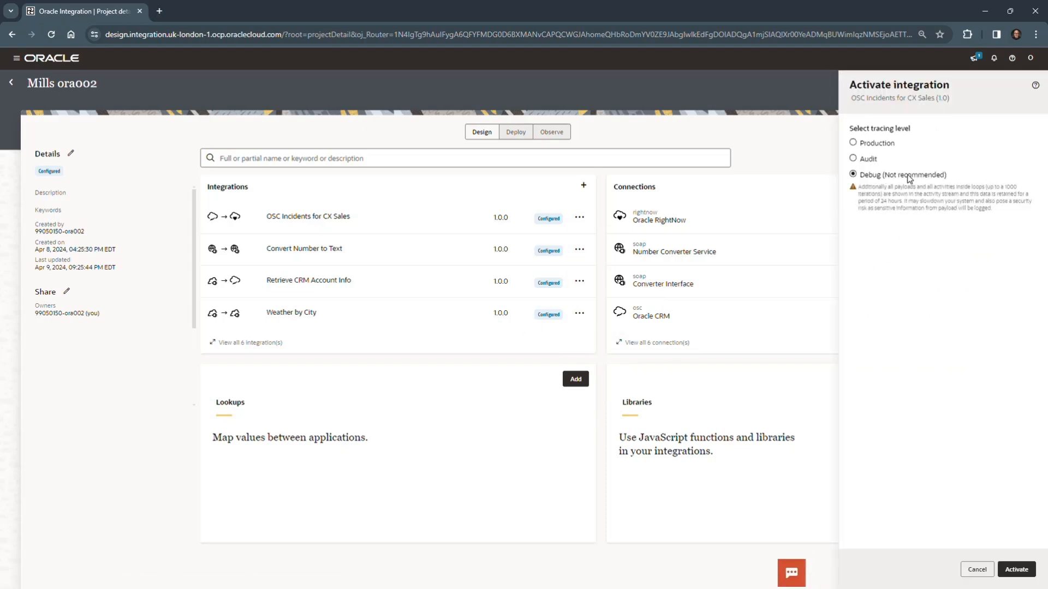
Activate the OSC Incidents for CX Sales integration with the Debug (Not recommended) tracing level, then refresh its status.
click(1017, 569)
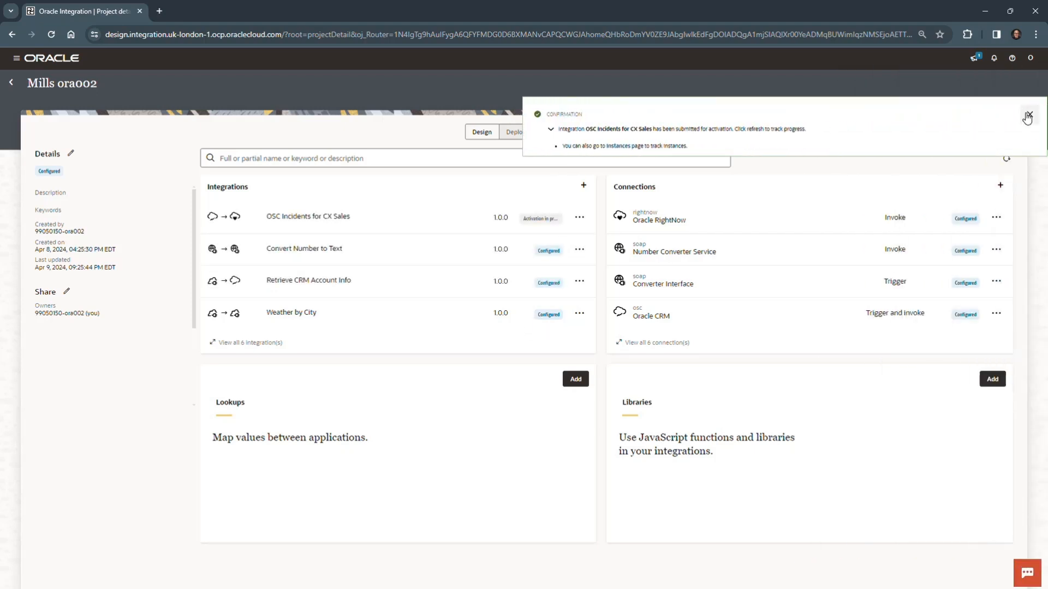
click(1027, 116)
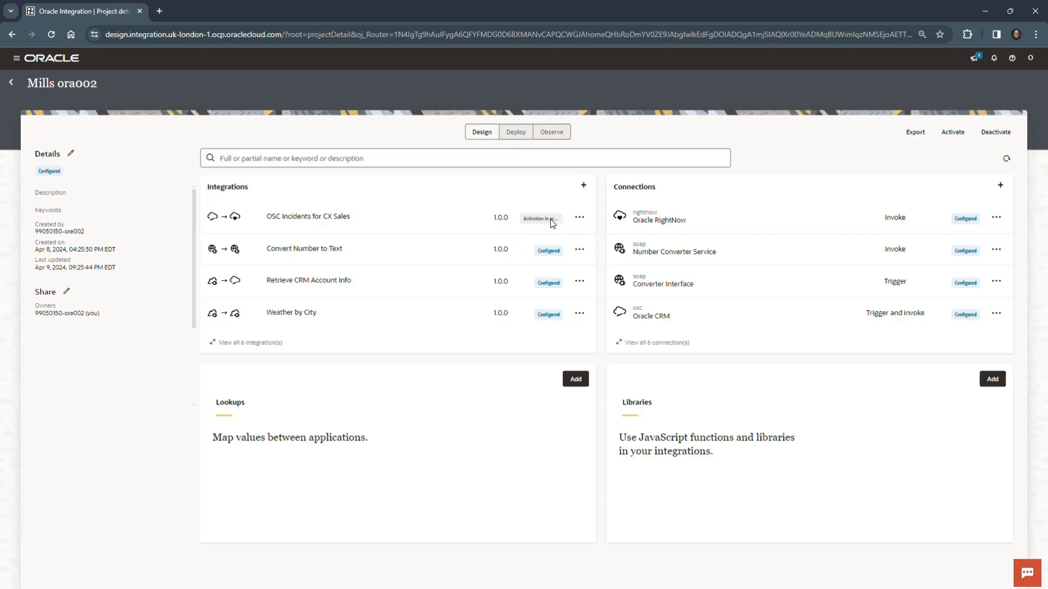
click(1005, 161)
click(1006, 160)
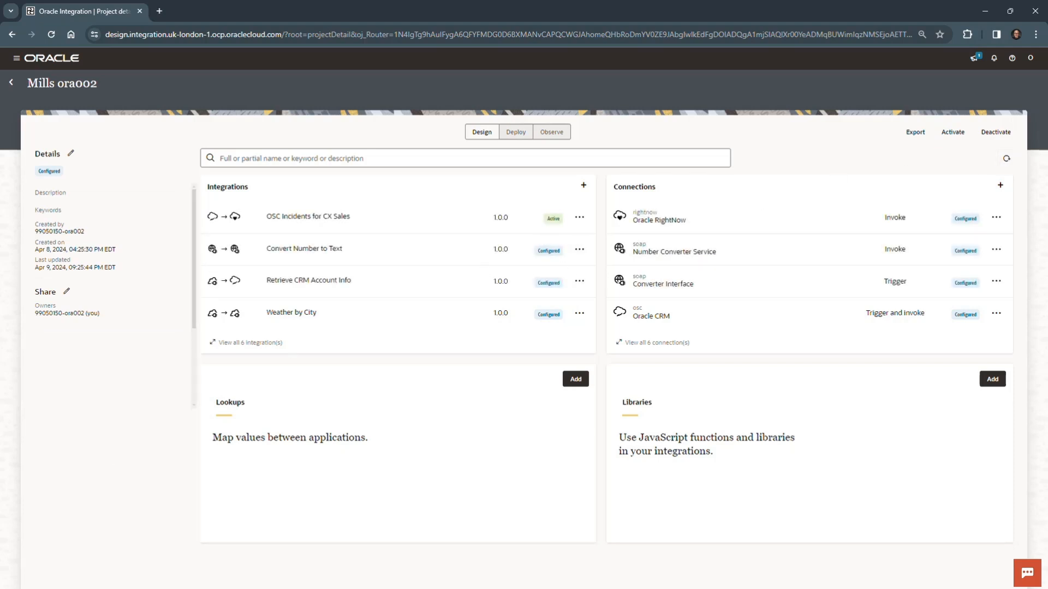
Show the run details of the active OSC Incidents for CX Sales integration.
click(579, 218)
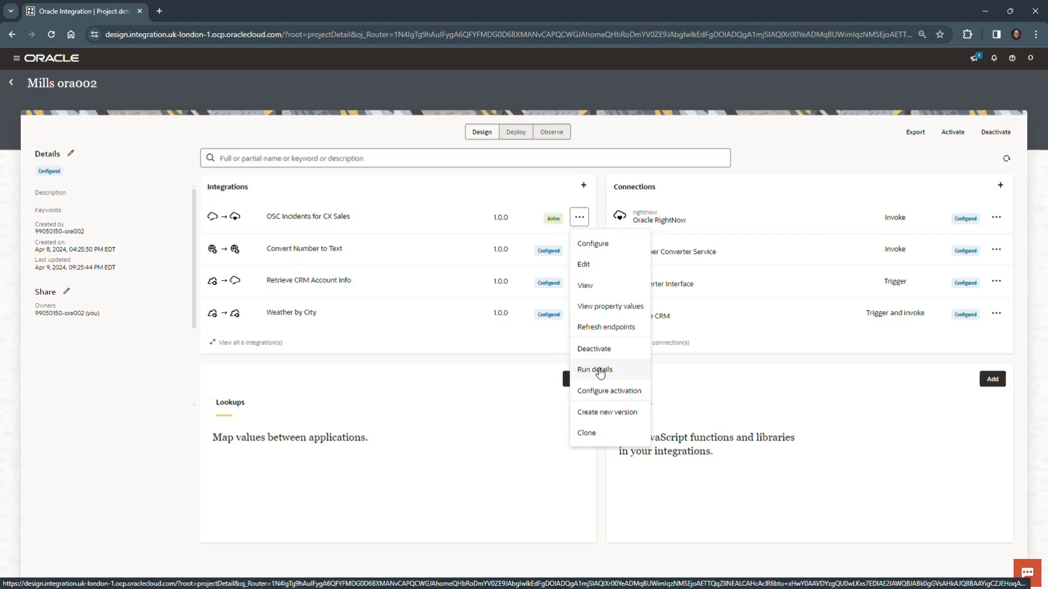
click(599, 371)
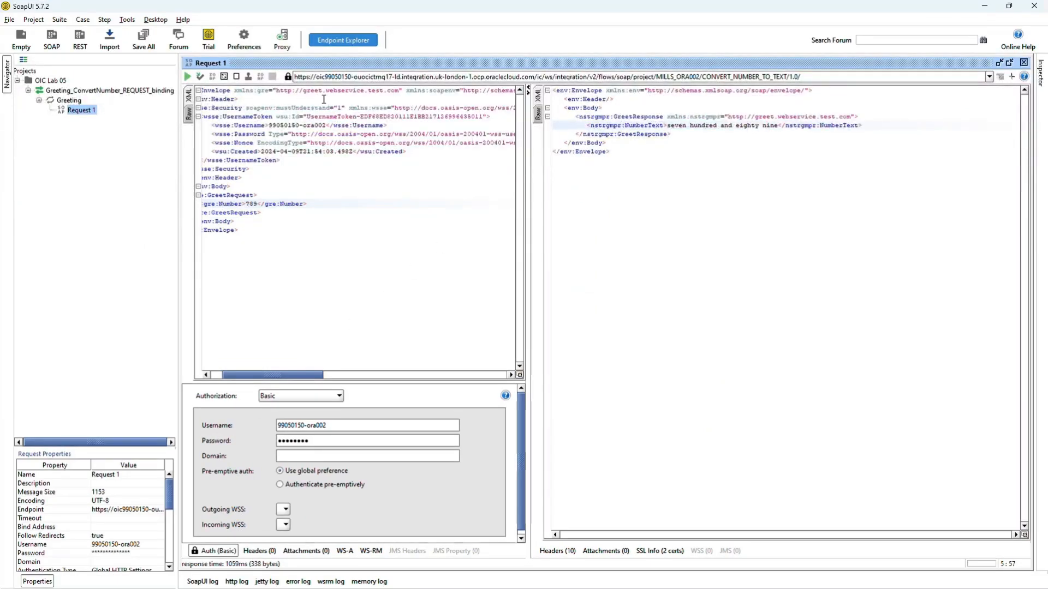
Switch to SoapUI, close the open Request 1 editor and collapse the OIC Lab 05 project.
click(1024, 63)
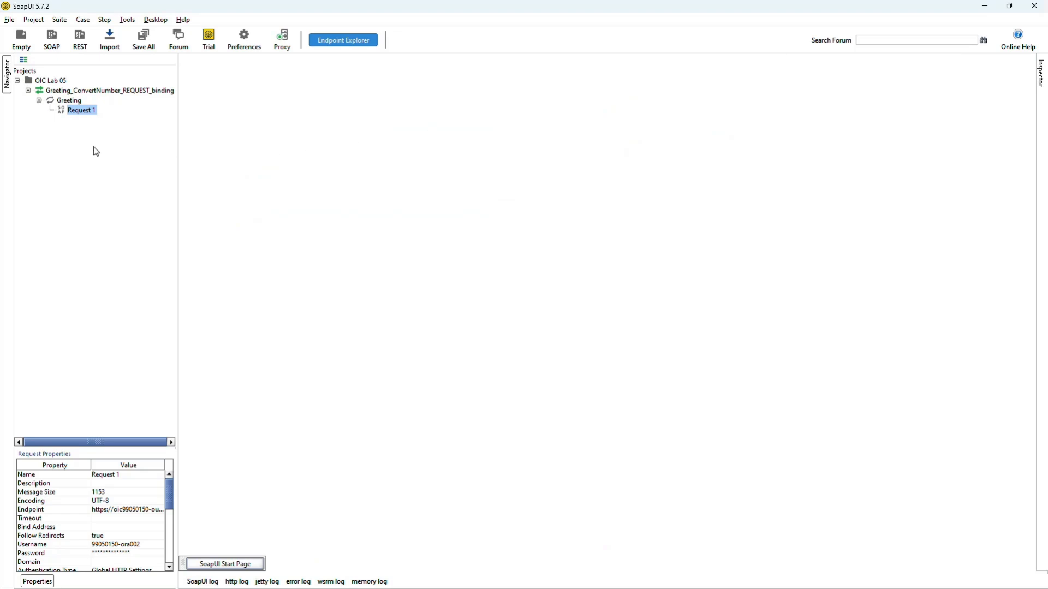
click(18, 81)
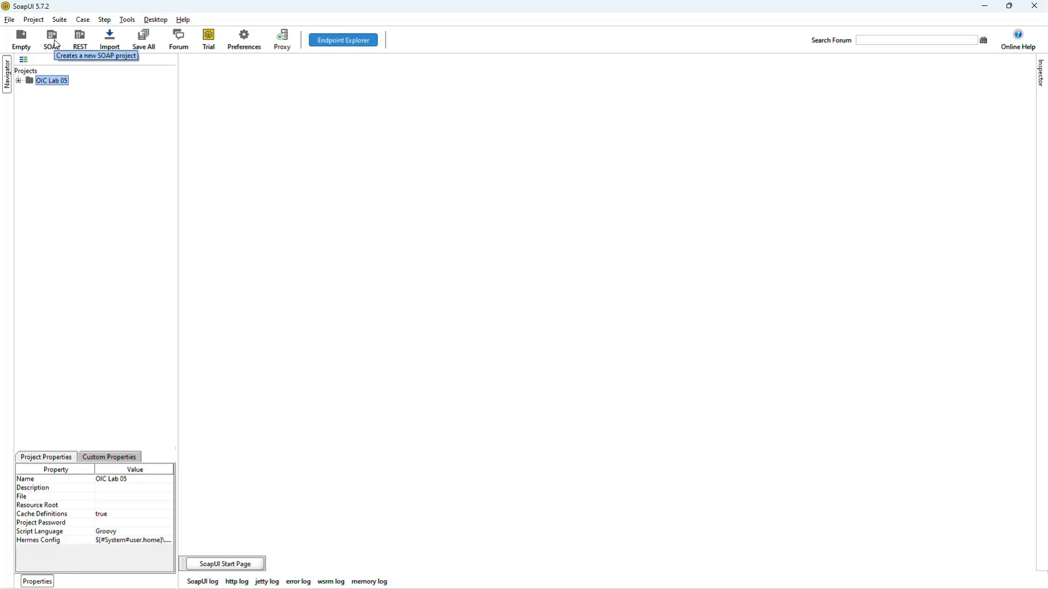
Start a new SOAP project in SoapUI and enter the metadata URL from the integration's run details as its initial WSDL.
click(11, 21)
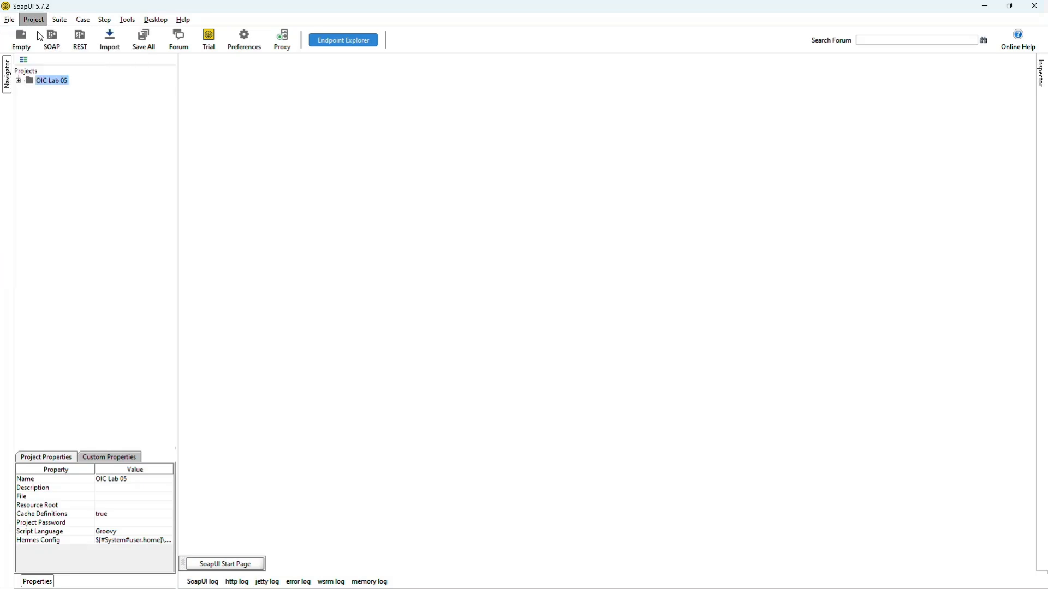
click(10, 20)
click(19, 47)
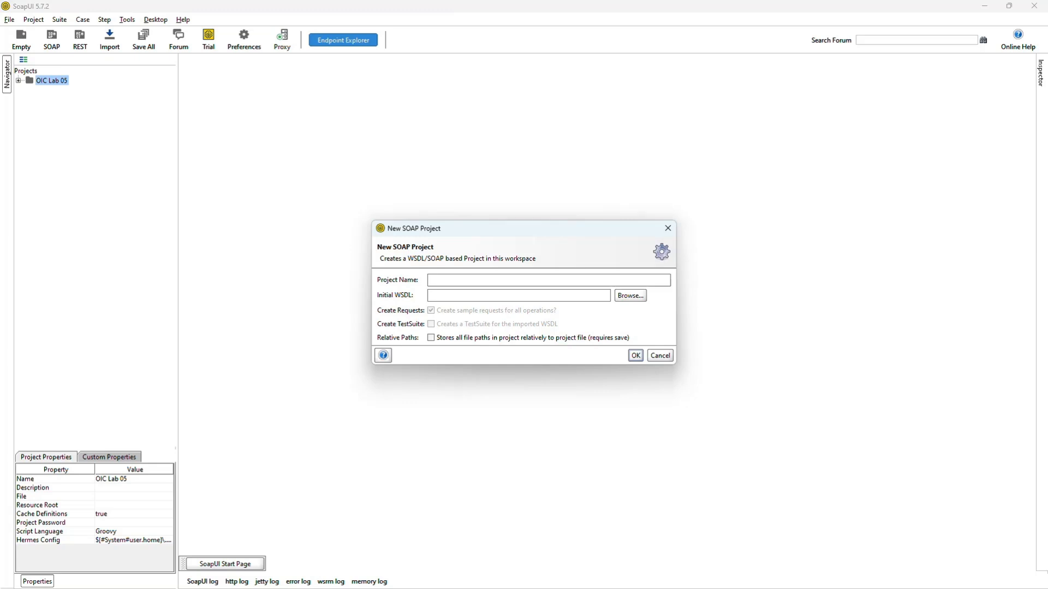
key(alt+Tab)
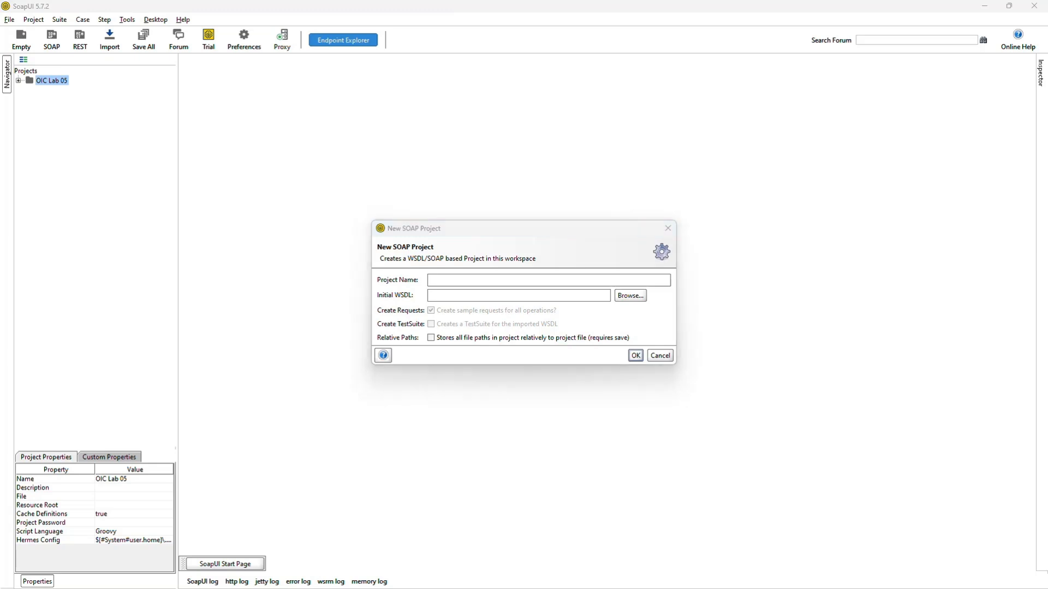
key(alt+Tab)
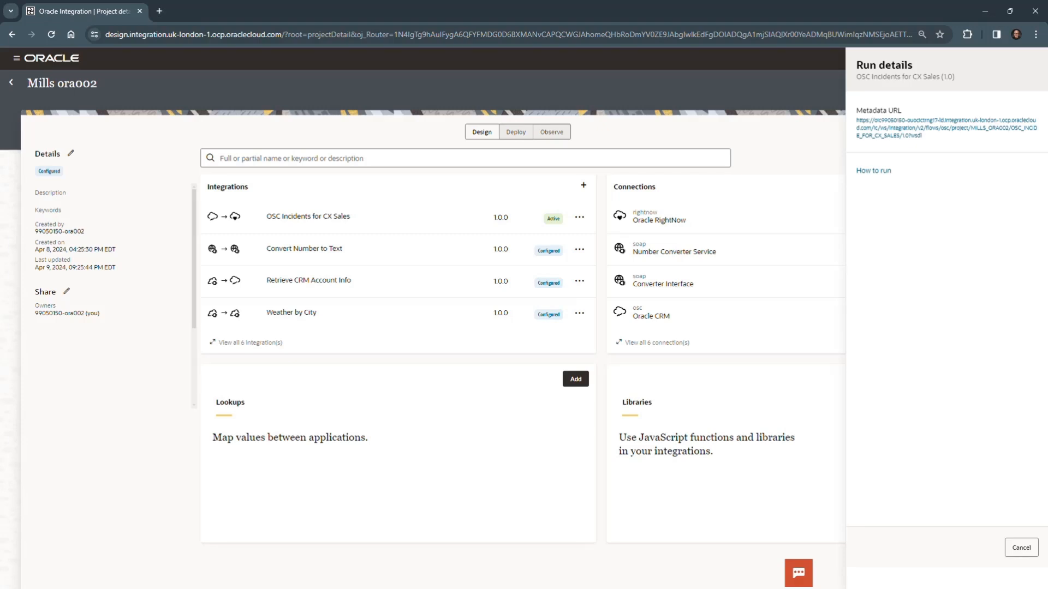
right_click(912, 130)
click(956, 212)
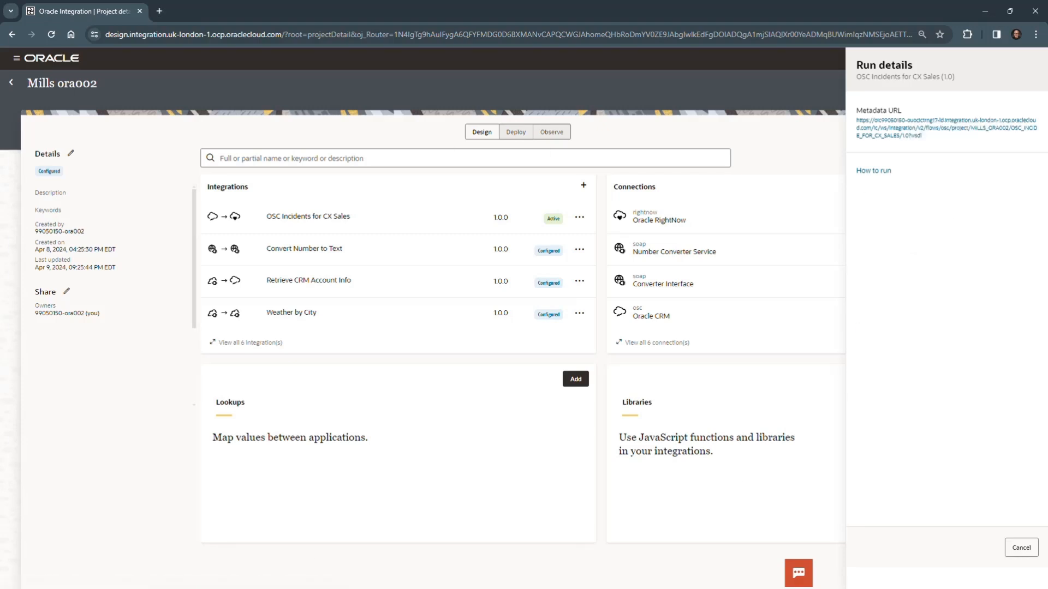
key(alt+Tab)
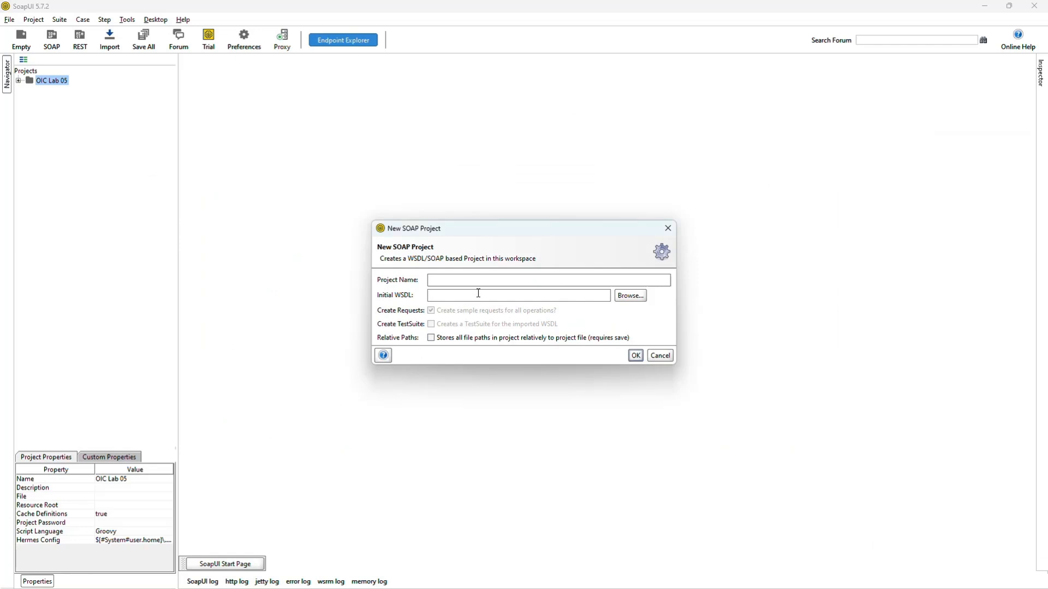
key(ctrl+v)
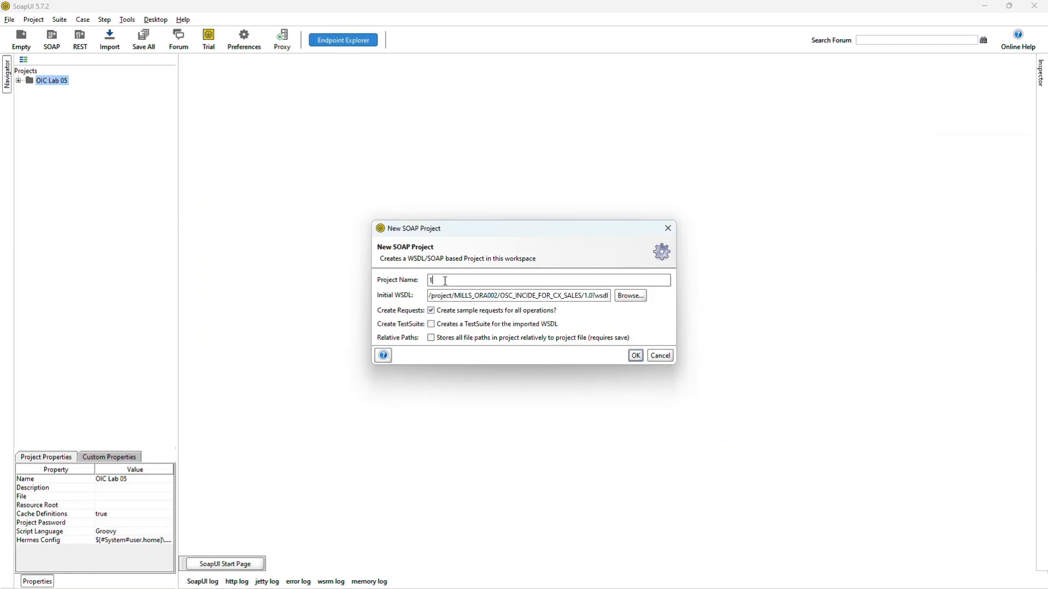
Name the new SOAP project OIC Lab 06 and create it.
drag(446, 281, 428, 284)
text(OIC Lab 06)
click(635, 355)
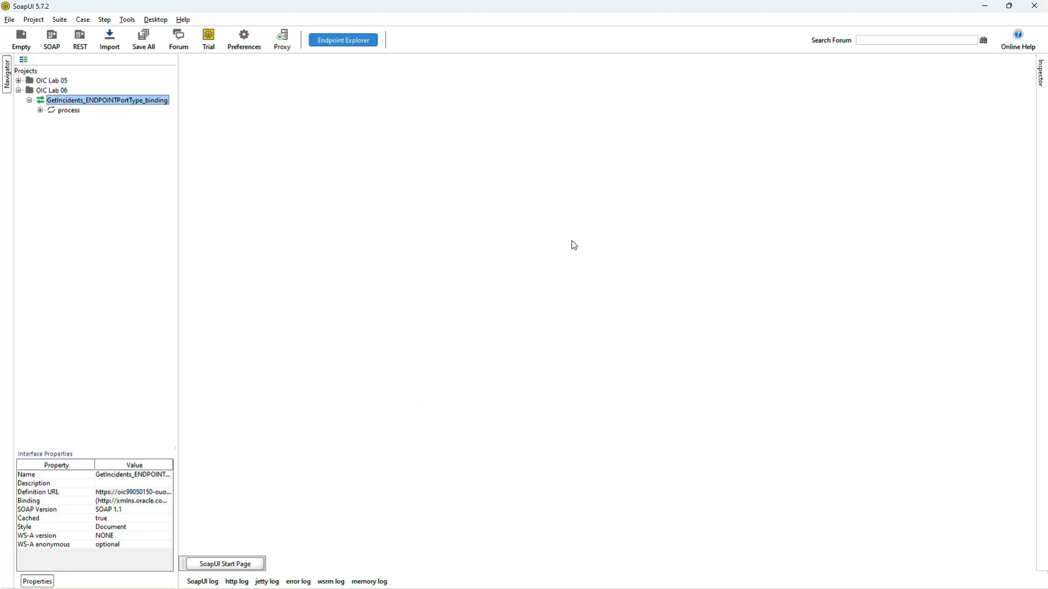
Open Request 1 of the process operation in the OIC Lab 06 project and maximize its editor.
click(40, 109)
click(73, 110)
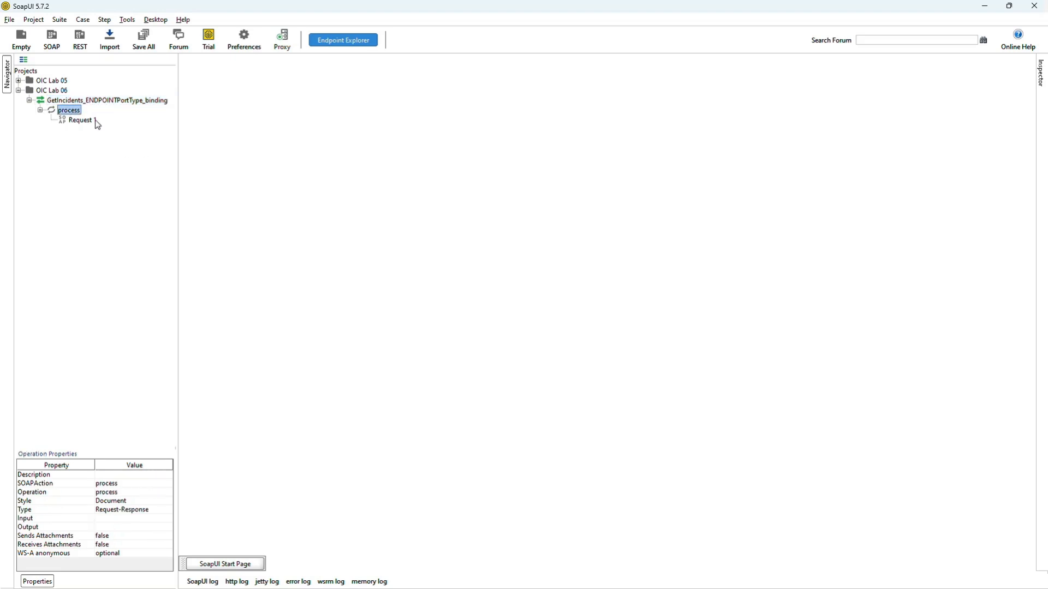
click(96, 122)
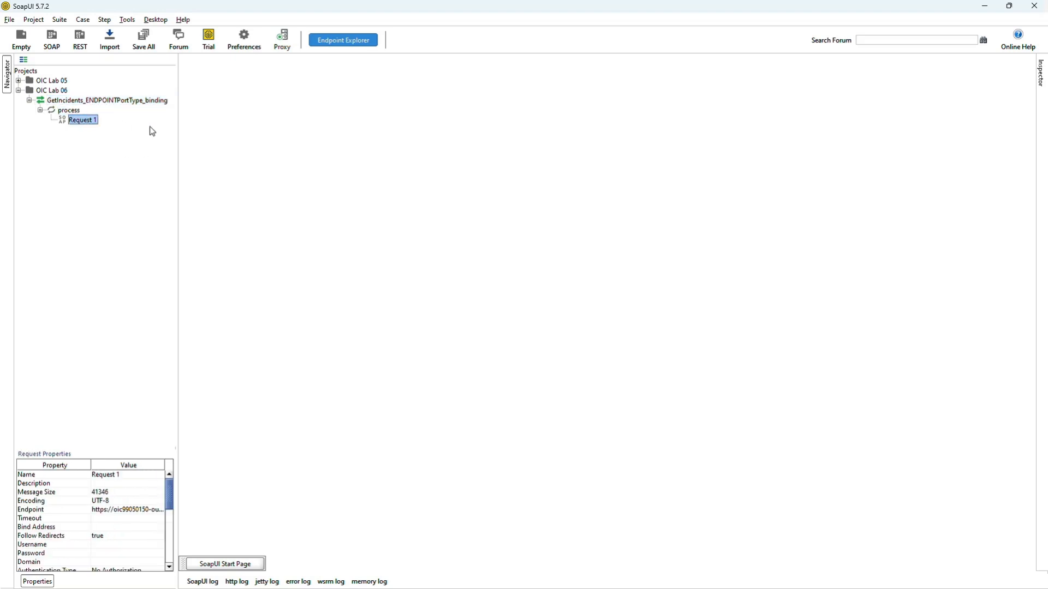
double_click(87, 121)
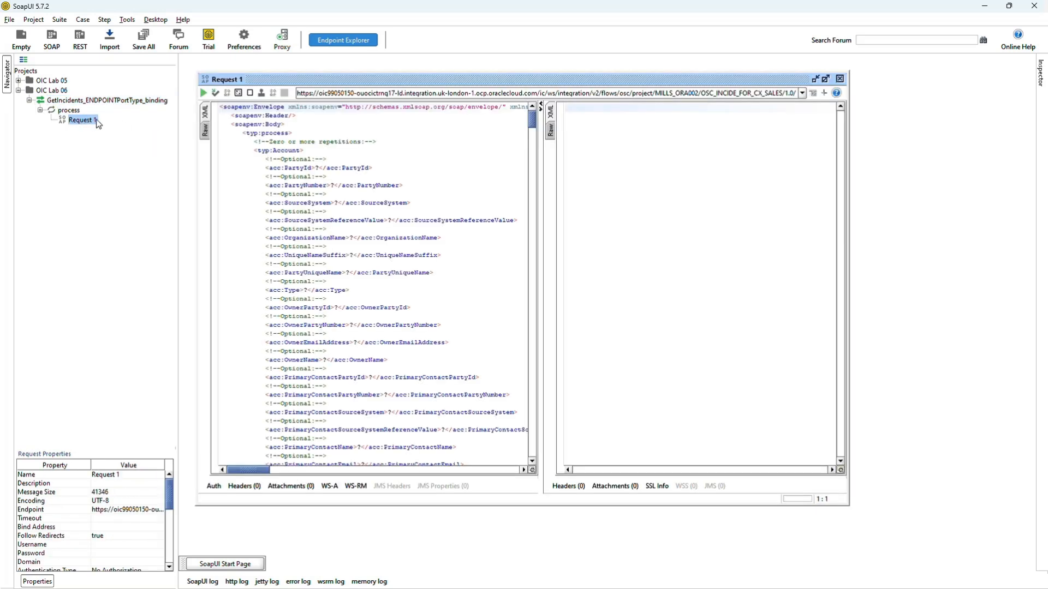
double_click(387, 79)
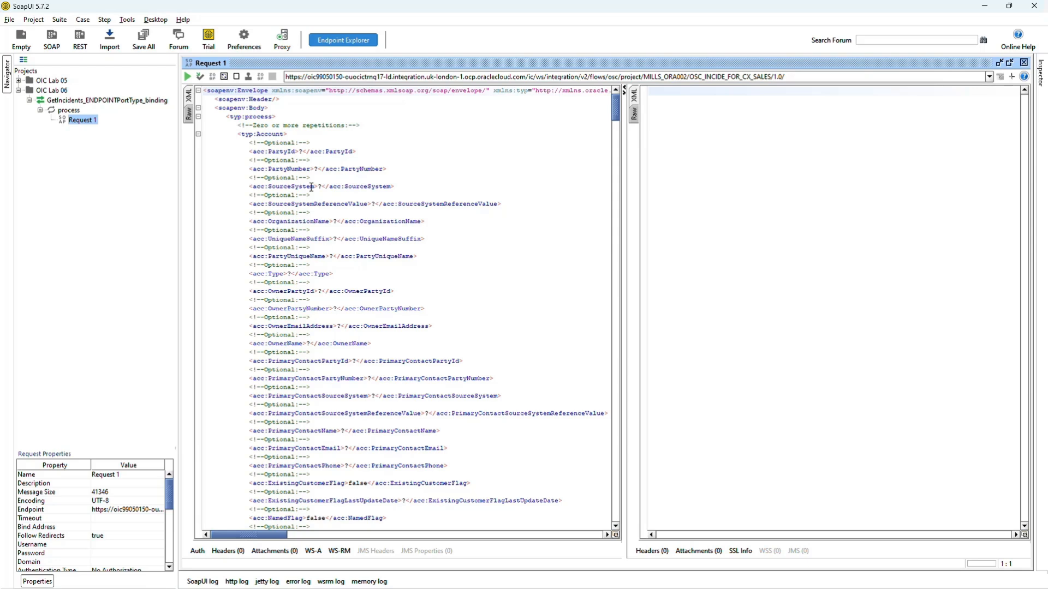
Look through the sample request elements, then set the Account's PartyId to 5.
scroll(309, 163, down, 10)
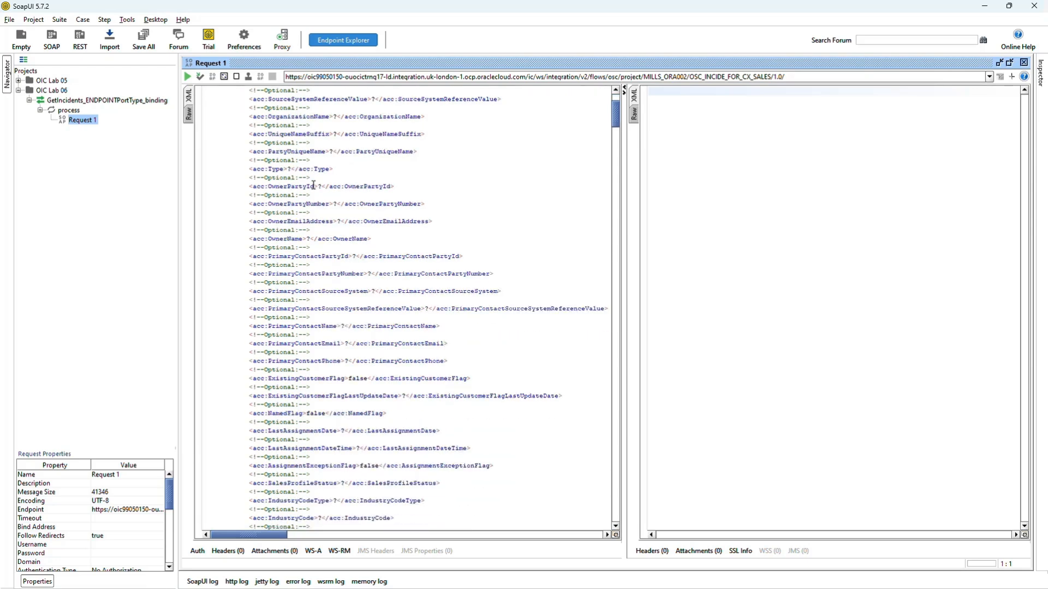
scroll(316, 195, down, 20)
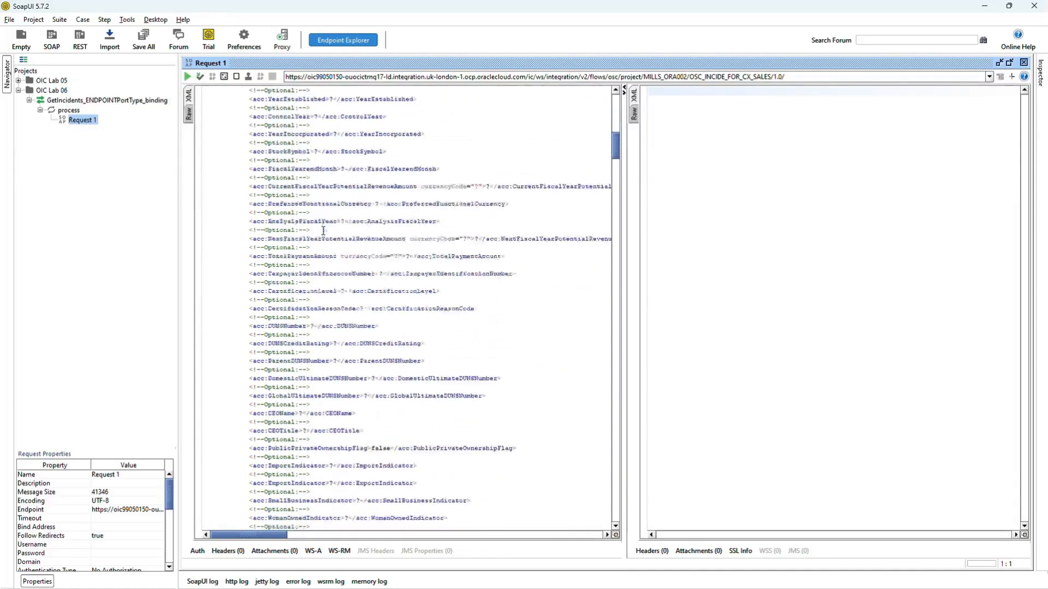
scroll(325, 253, down, 20)
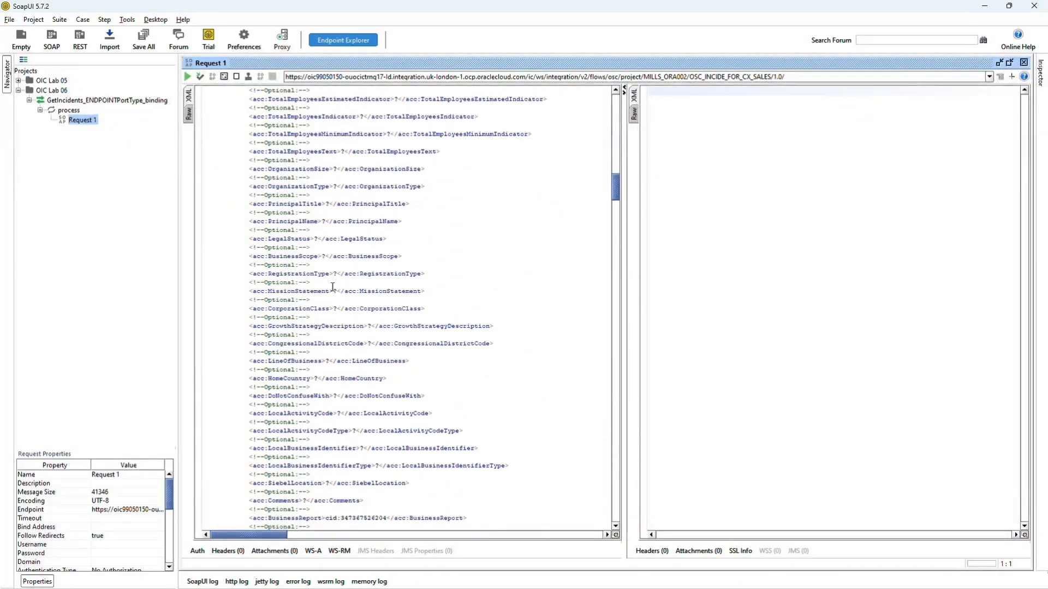
drag(615, 209, 632, 113)
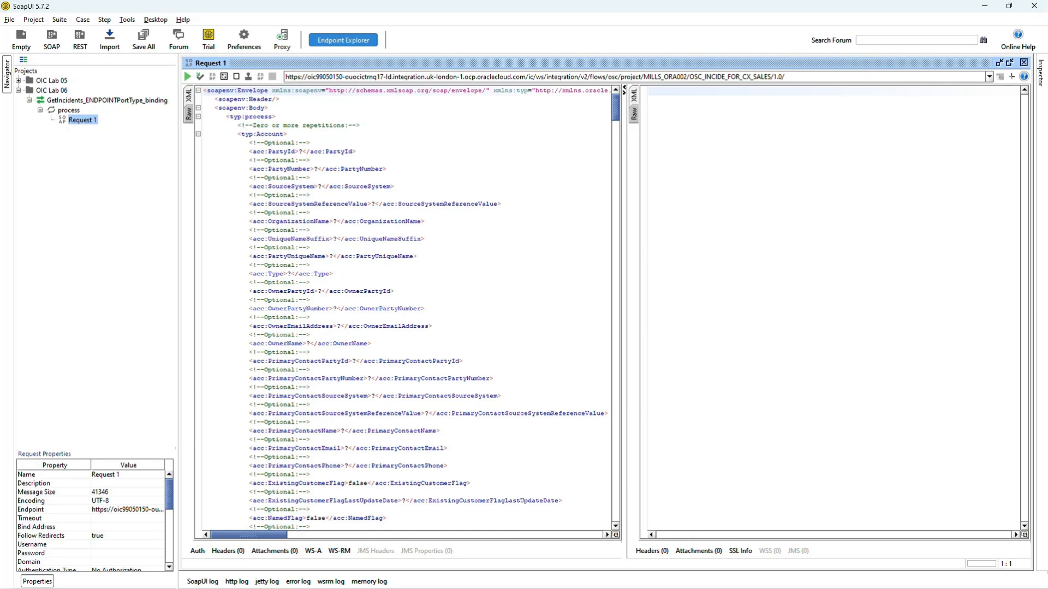
click(300, 152)
text(5)
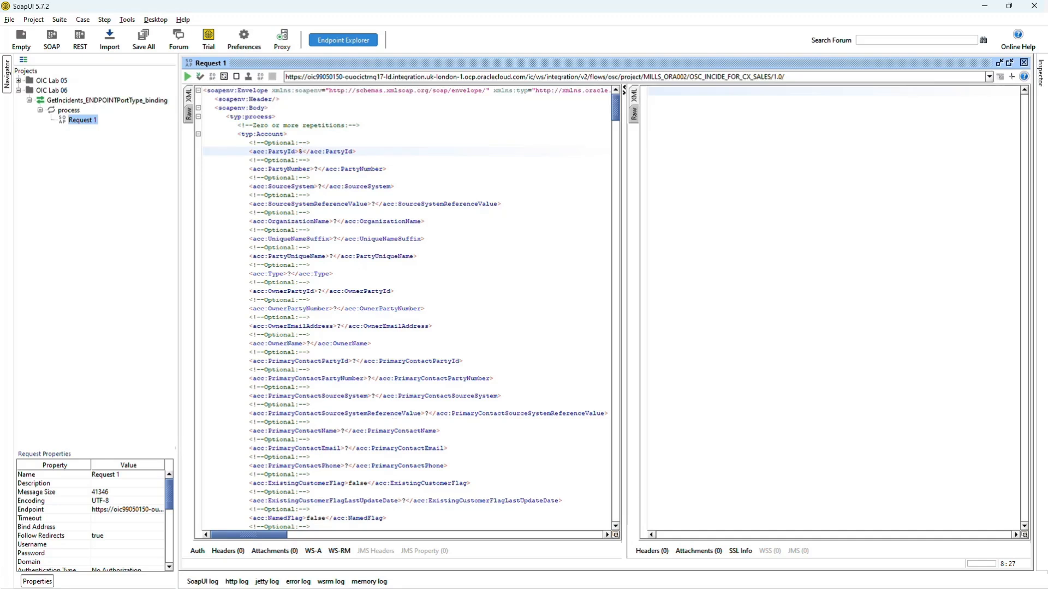
Add a Basic authorization to Request 1.
click(204, 551)
click(339, 396)
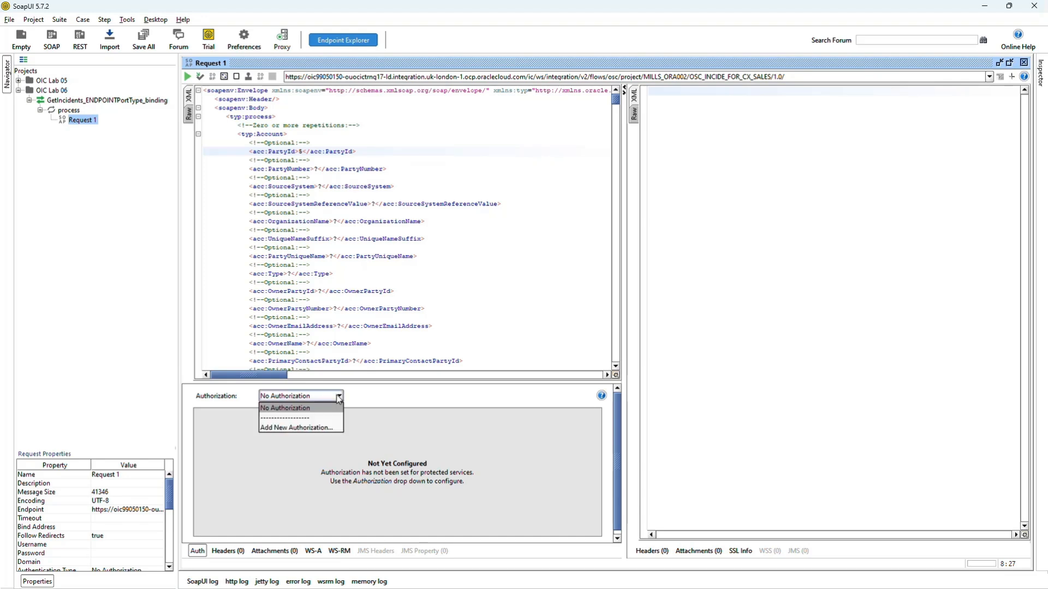
click(332, 426)
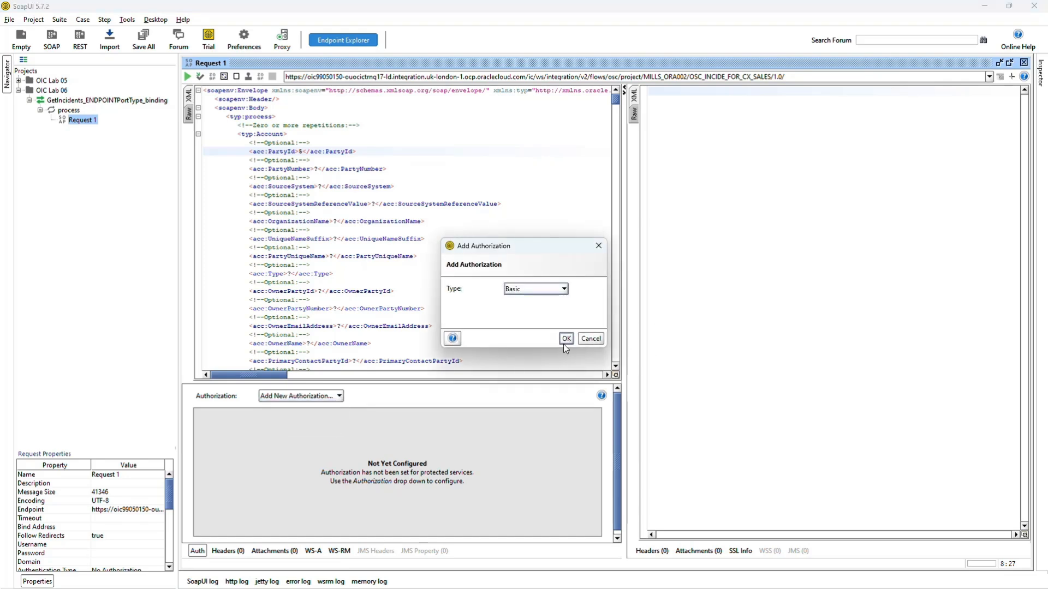
click(565, 339)
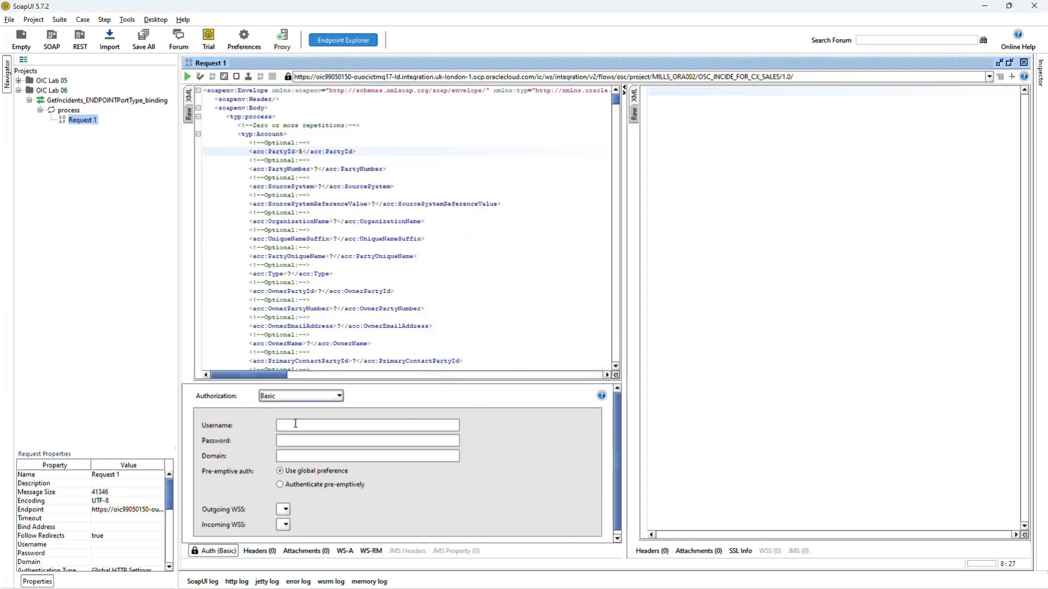
Fill in the account username and password for the request's Basic authorization.
key(alt+Tab)
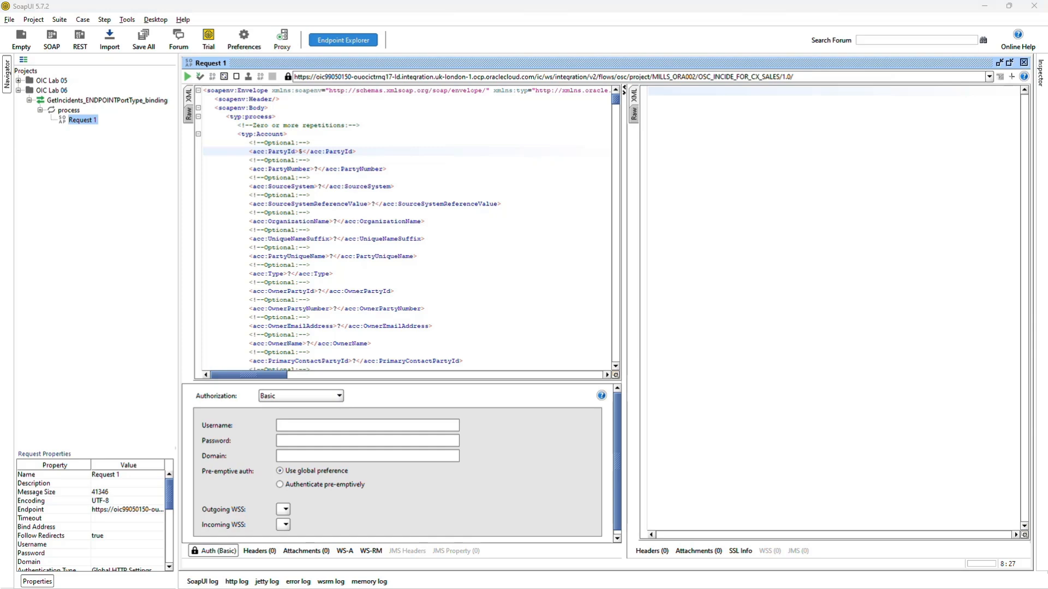
key(ctrl+v)
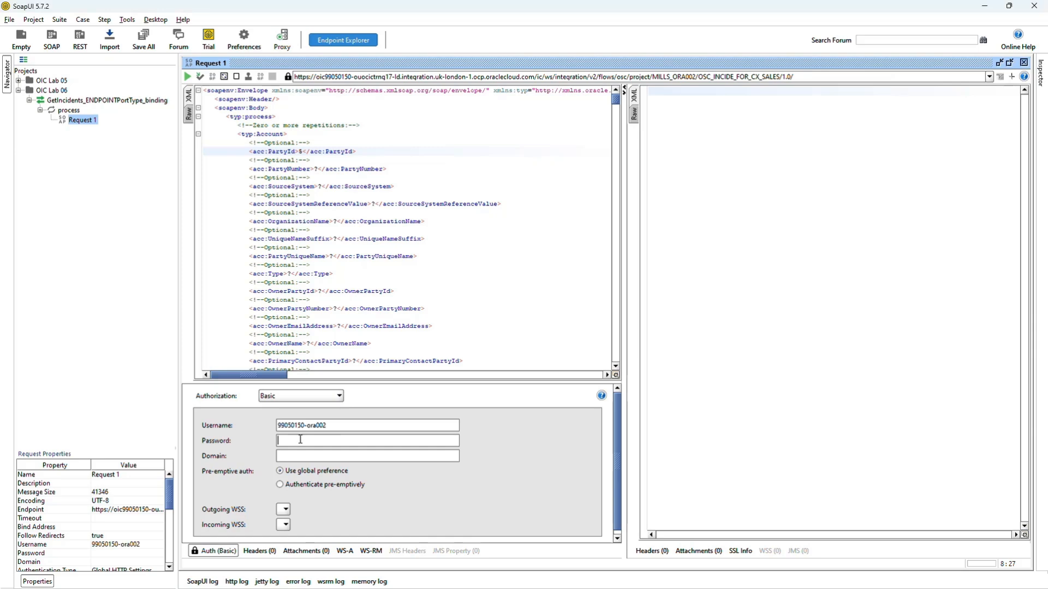
key(Tab)
key(ctrl+v)
Add a WSS Username Token to the request XML and accept its password type.
click(503, 312)
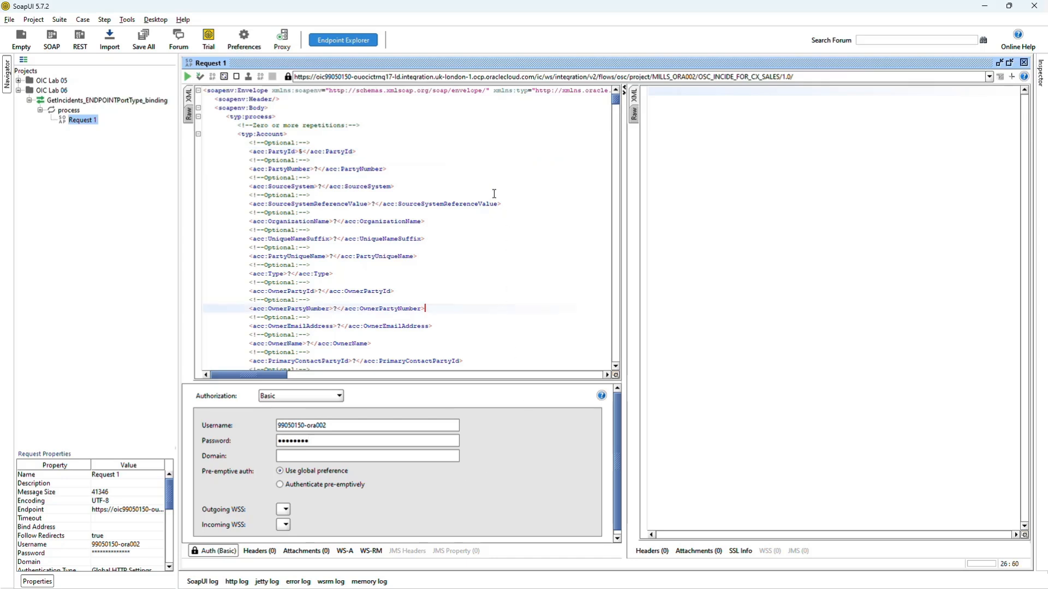
right_click(505, 169)
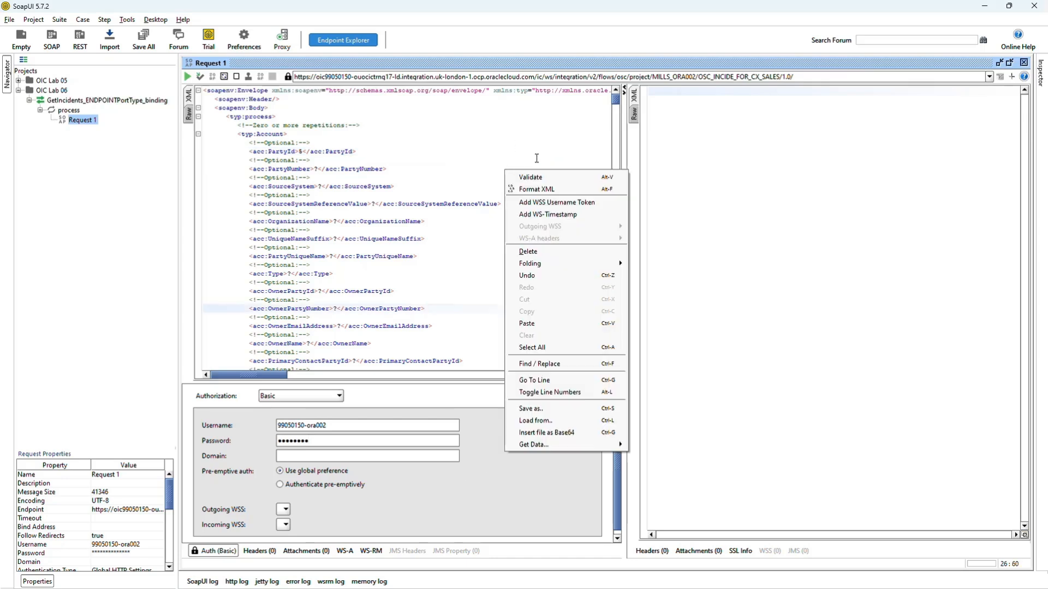
click(551, 202)
click(501, 315)
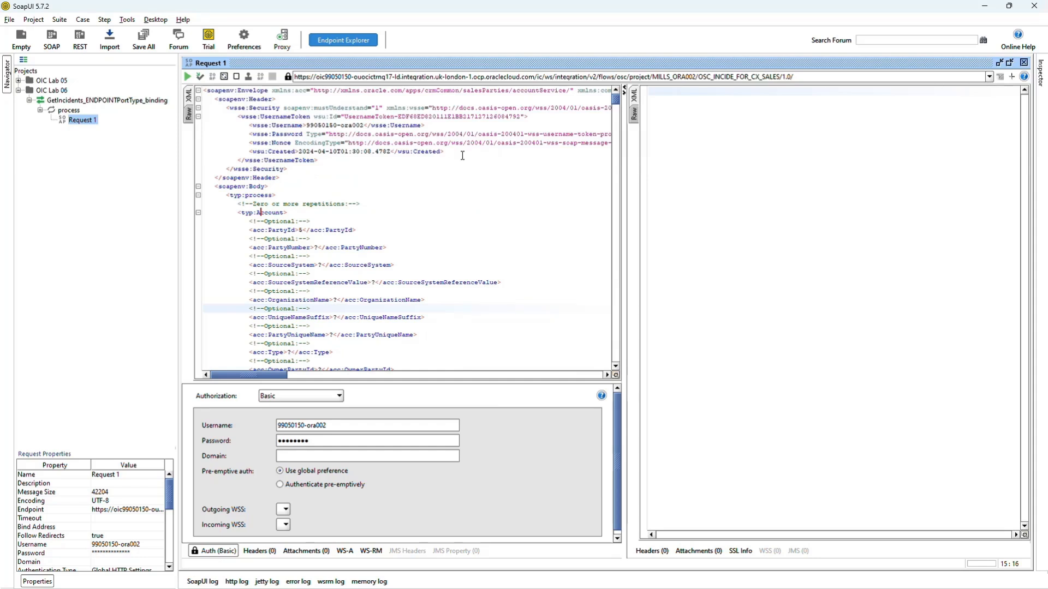
Submit Request 1 and review the returned incidents in the XML view of the response.
key(alt+Tab)
click(188, 77)
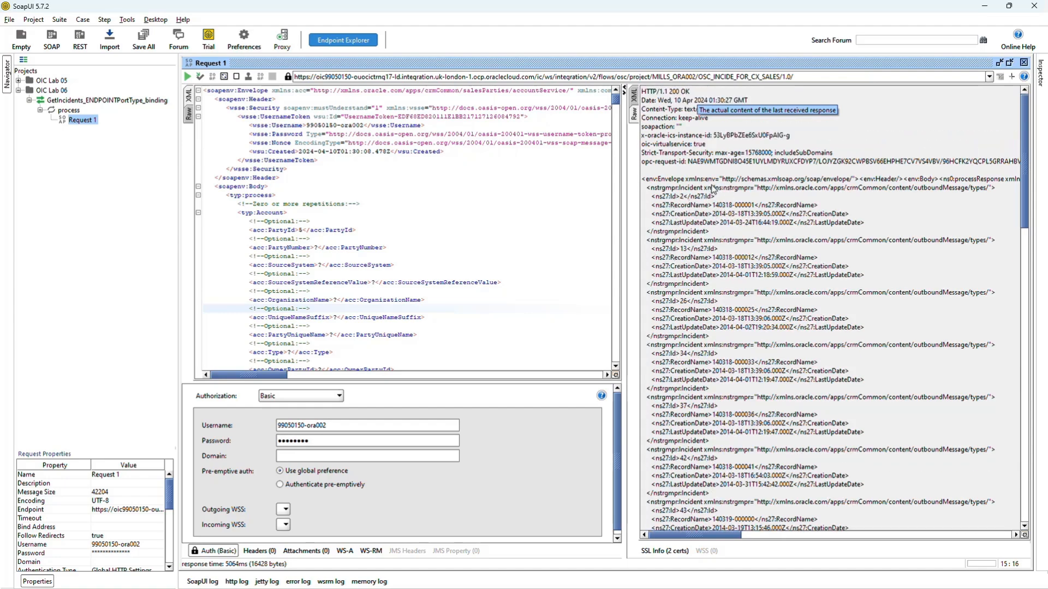
click(636, 96)
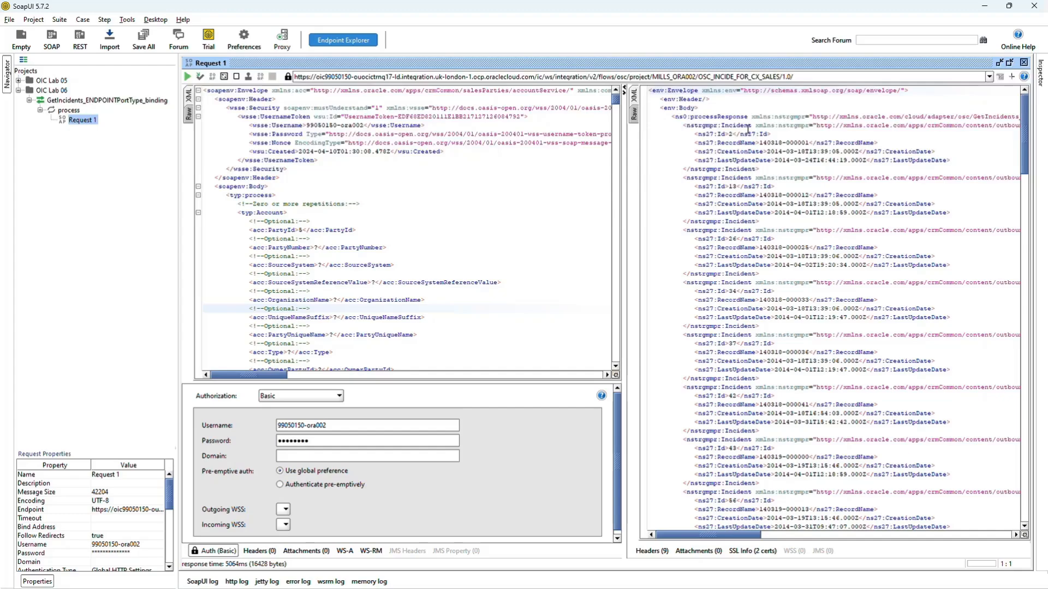
scroll(787, 184, down, 5)
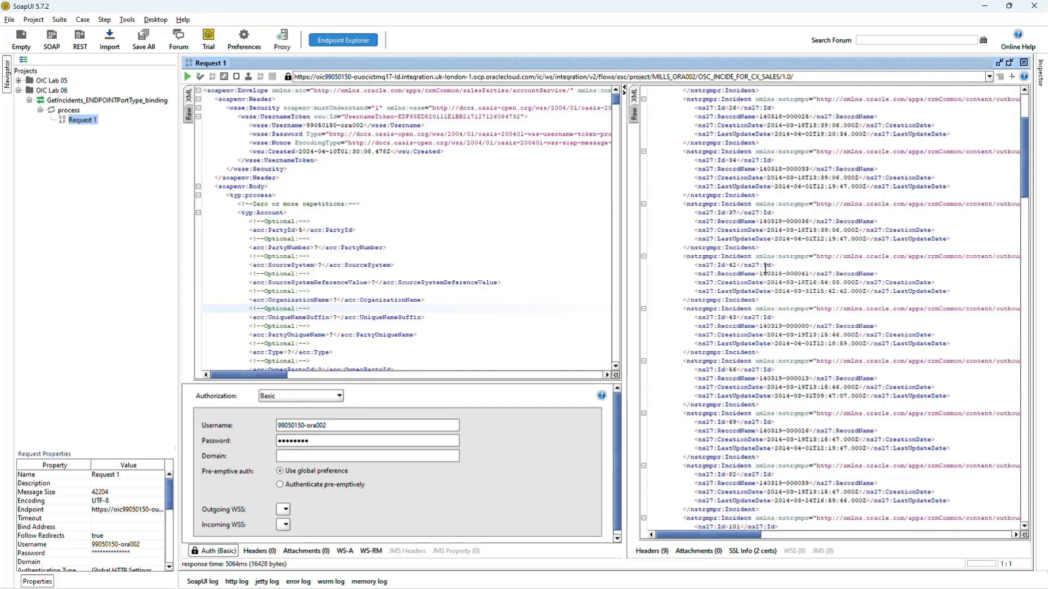
scroll(766, 267, down, 7)
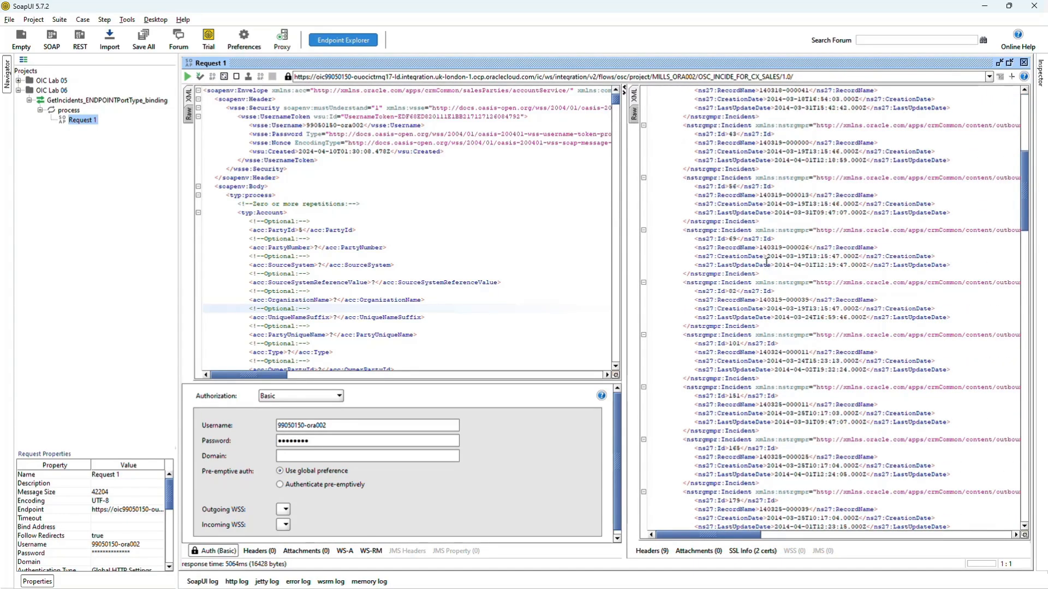
scroll(766, 263, down, 5)
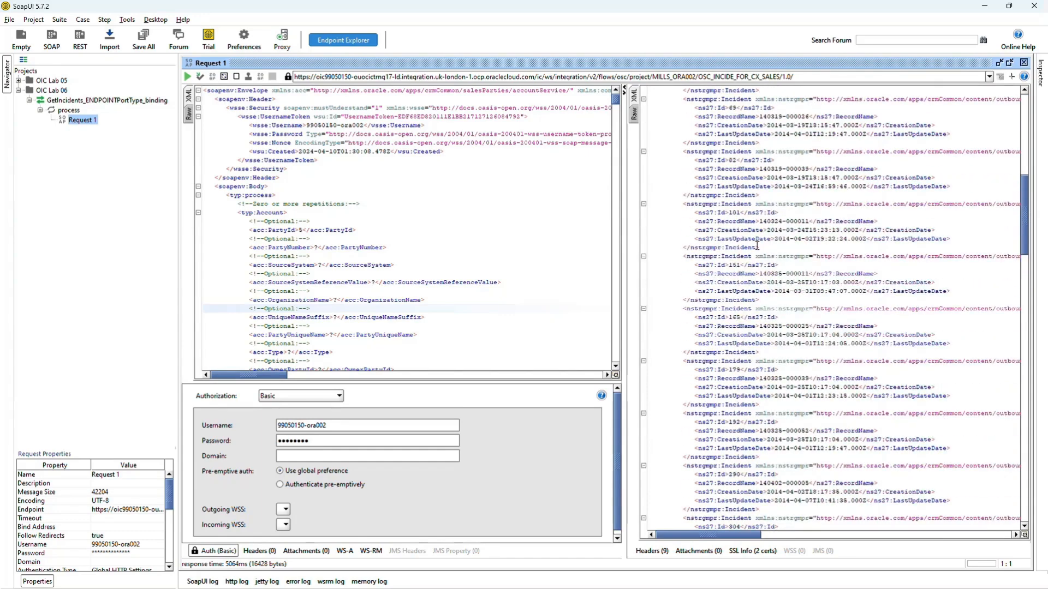
scroll(757, 245, up, 17)
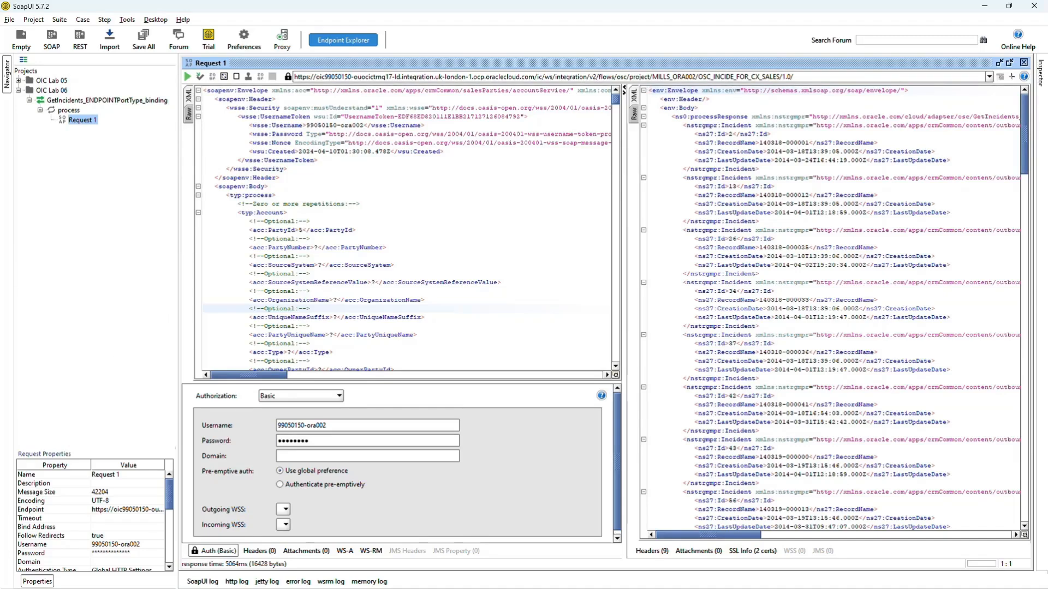
Set the request's PartyId to 1, submit Request 1 and view the response as XML.
click(302, 230)
drag(302, 229, 299, 229)
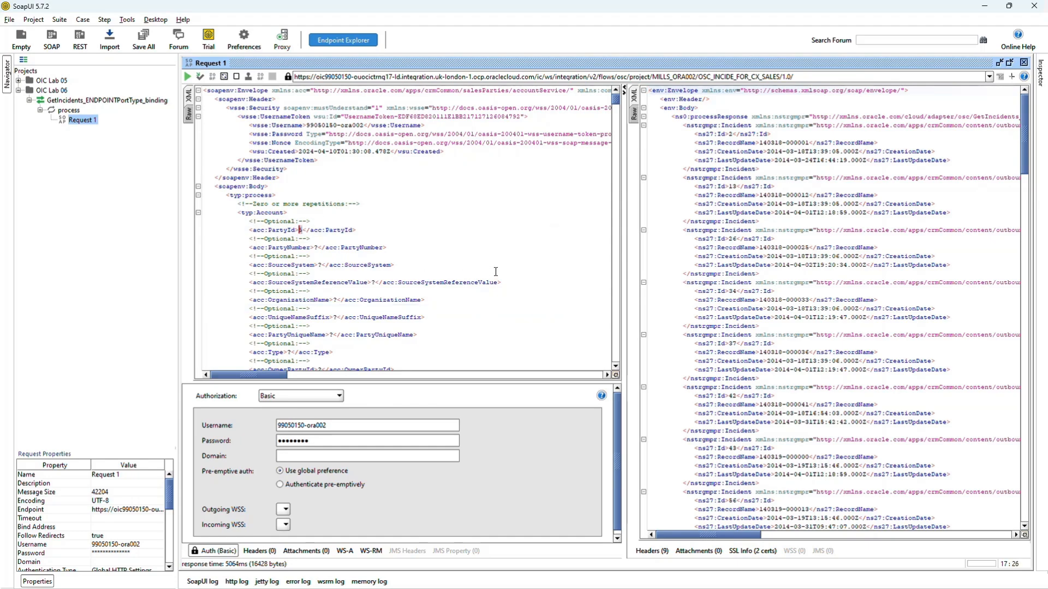
text(1)
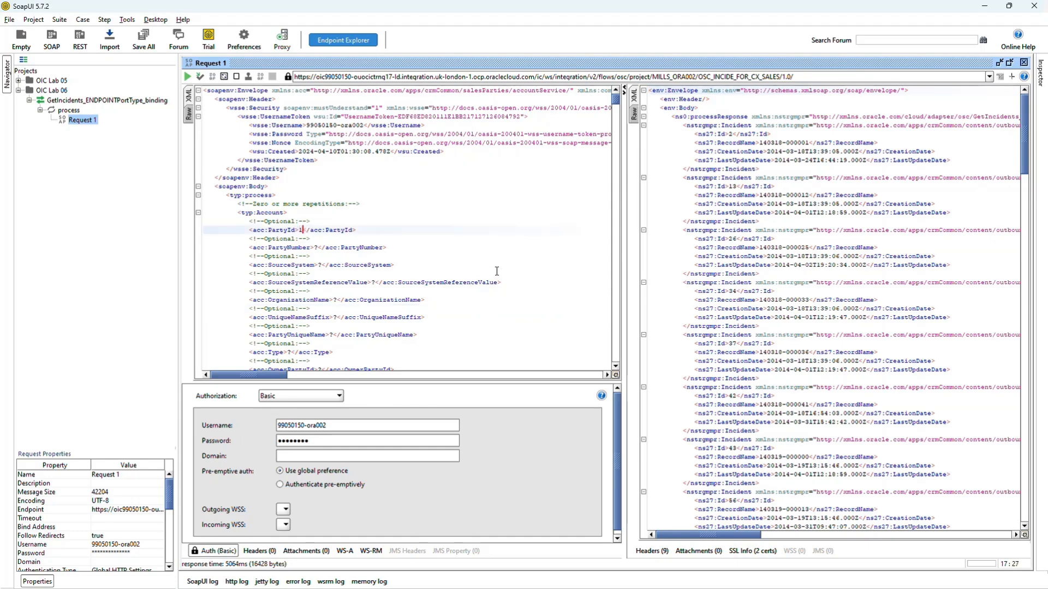
click(190, 78)
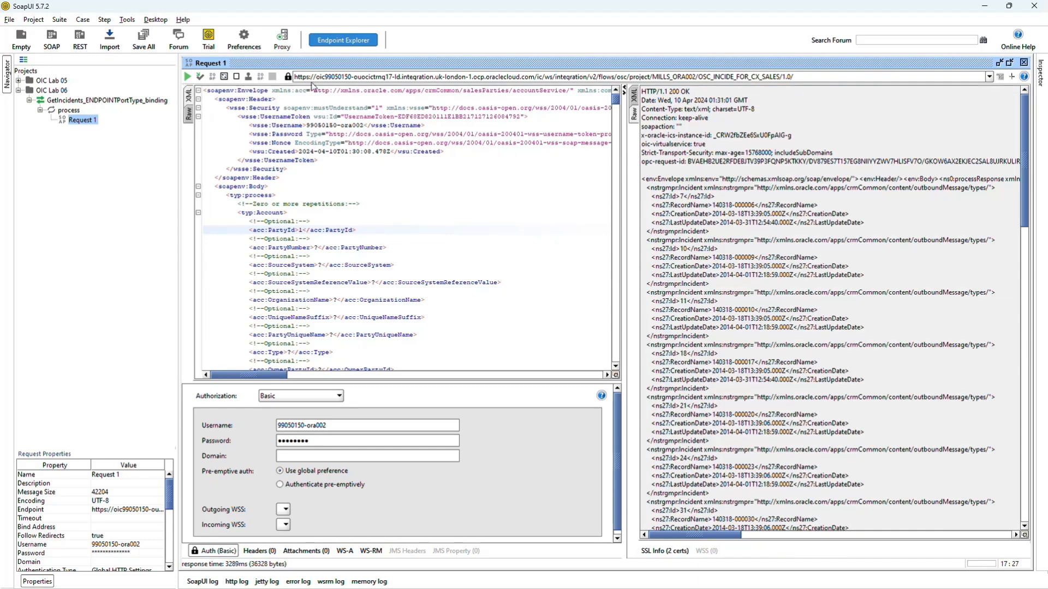
click(634, 97)
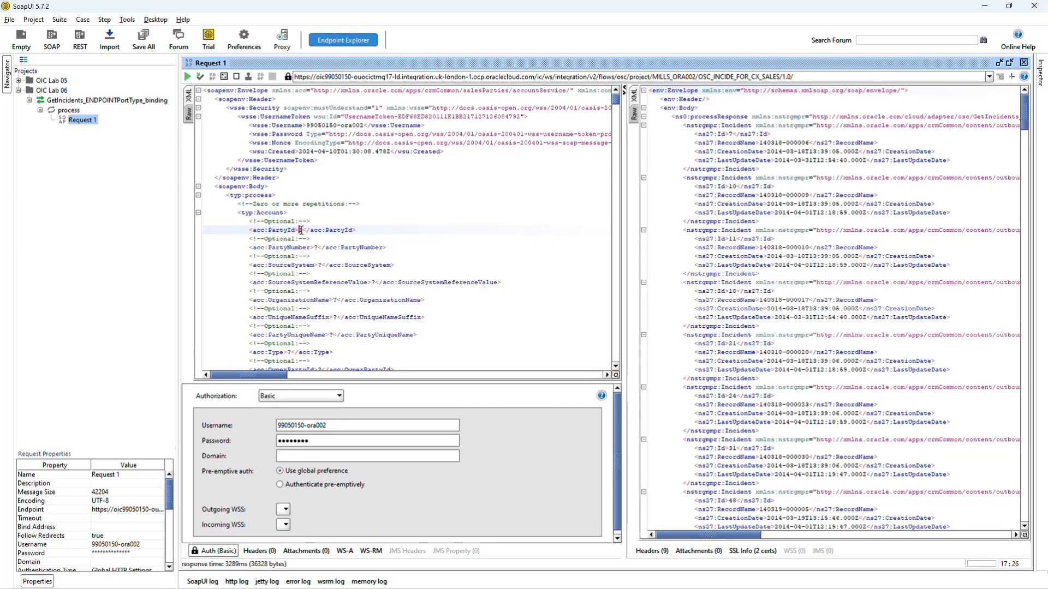
Set the request's PartyId to 2, resubmit it and view the response as XML.
text(1)
key(BackSpace)
text(2)
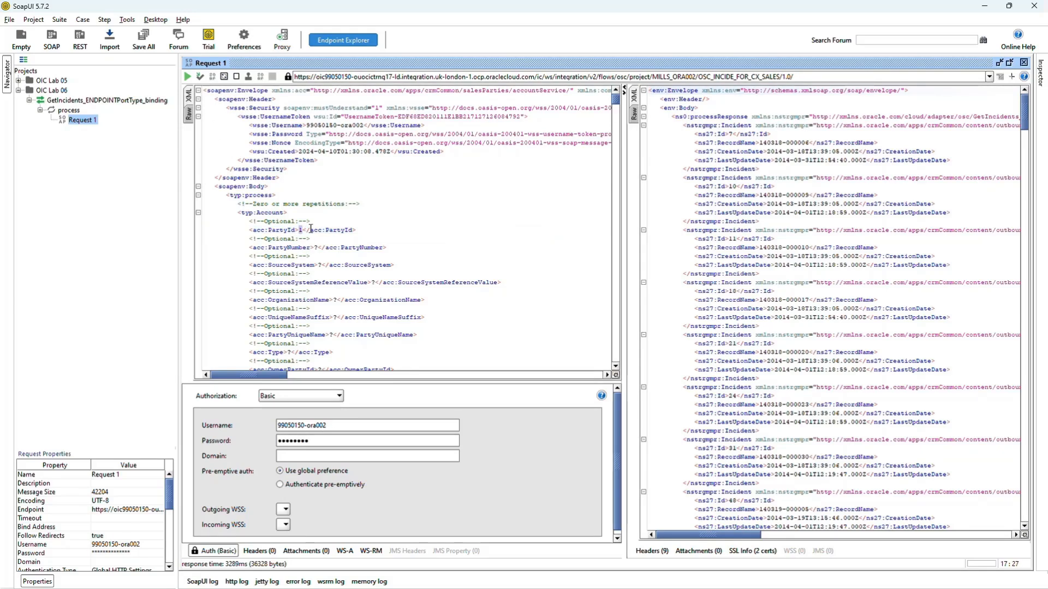
click(188, 77)
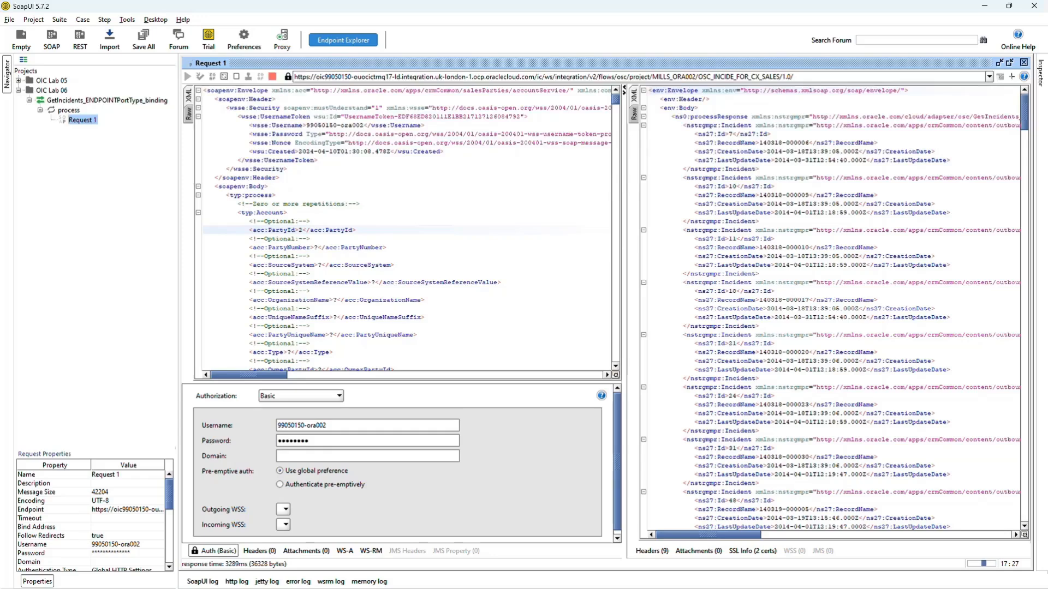
click(634, 96)
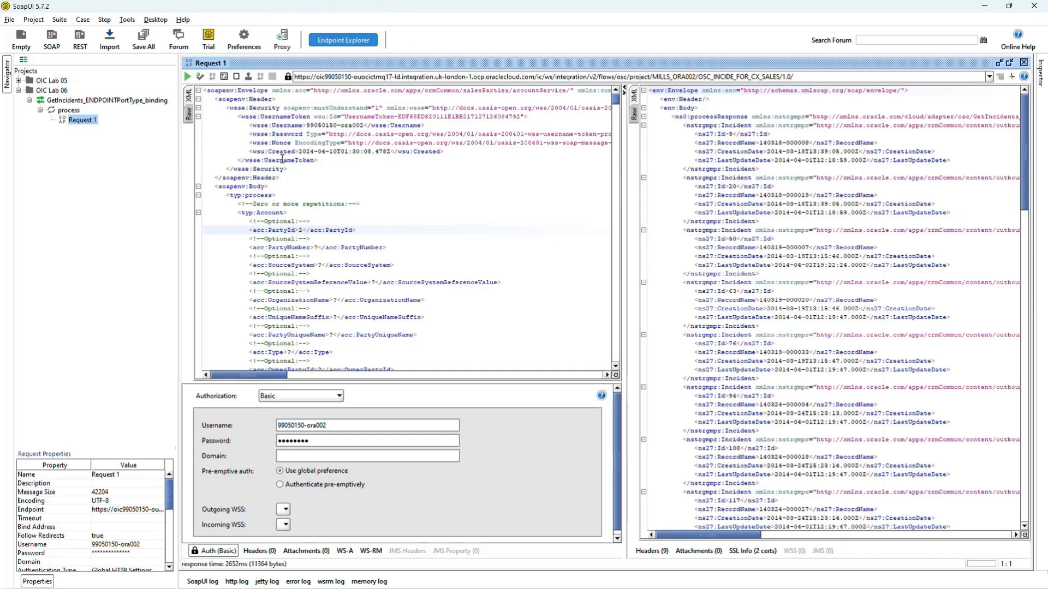
Set the request's PartyId to 20, resubmit it and view the response as XML.
click(303, 230)
text(0)
click(187, 77)
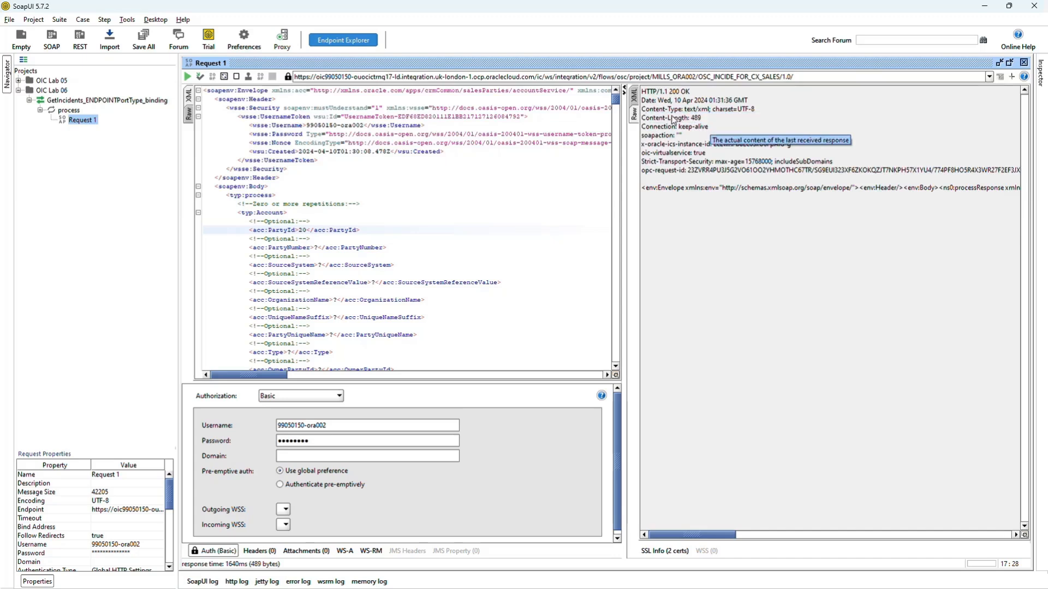
click(636, 96)
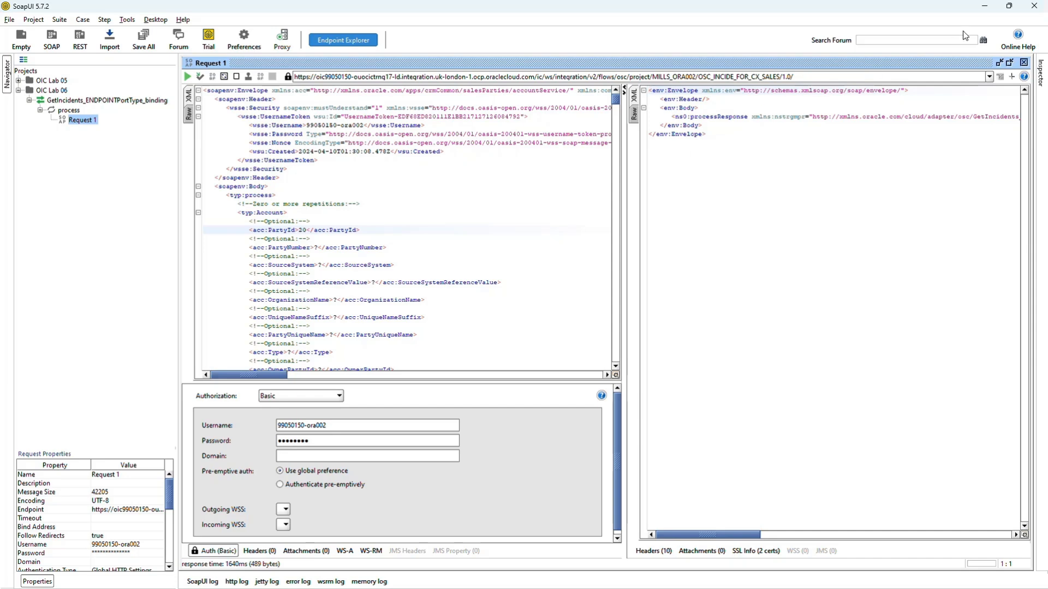
Switch to Oracle Integration, closing the run details, and open the project's list of observed integration instances.
click(985, 7)
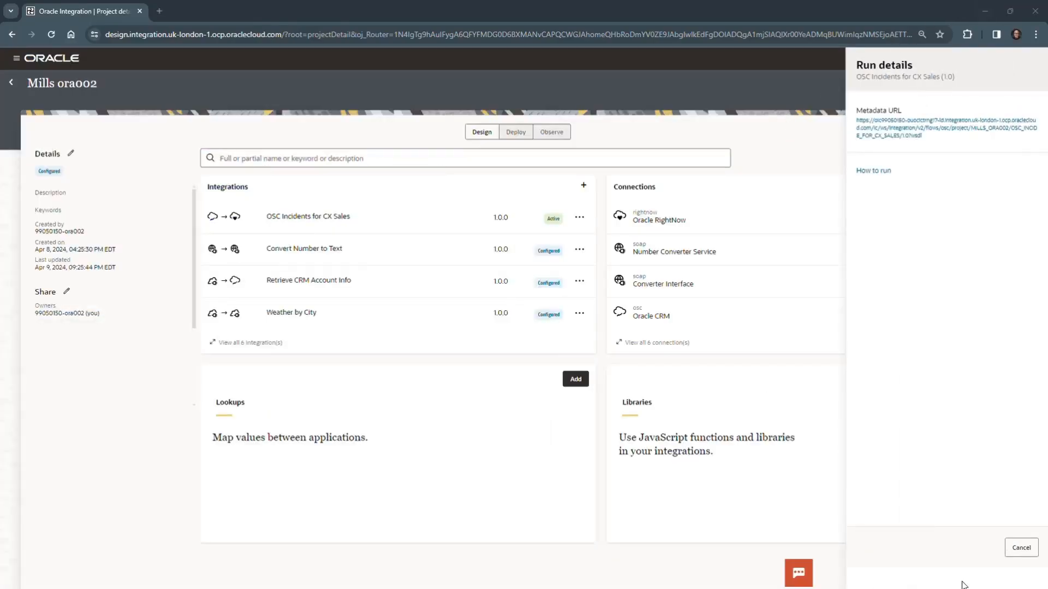
click(1016, 552)
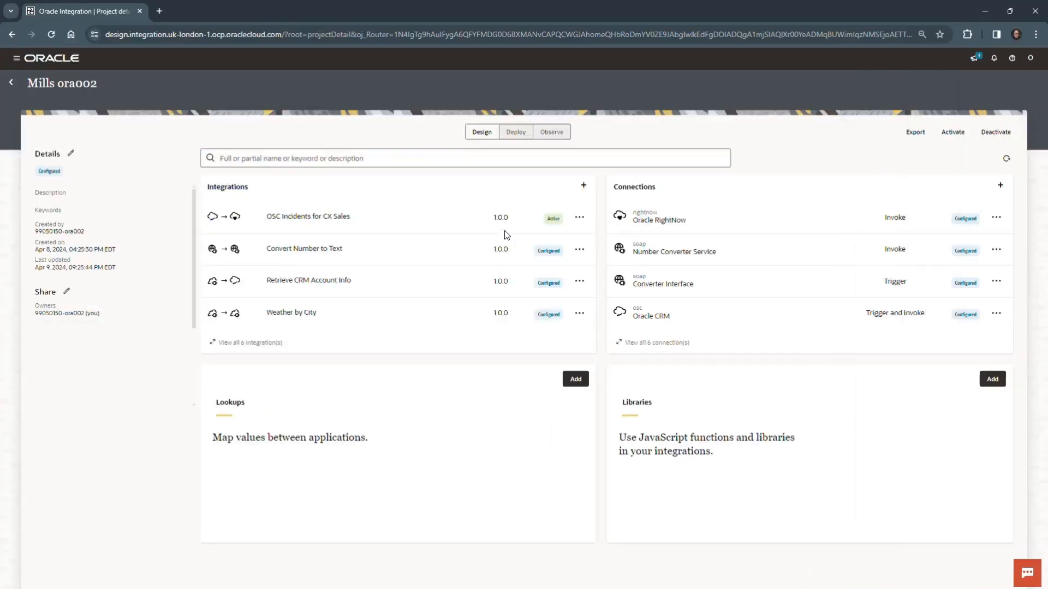
click(557, 133)
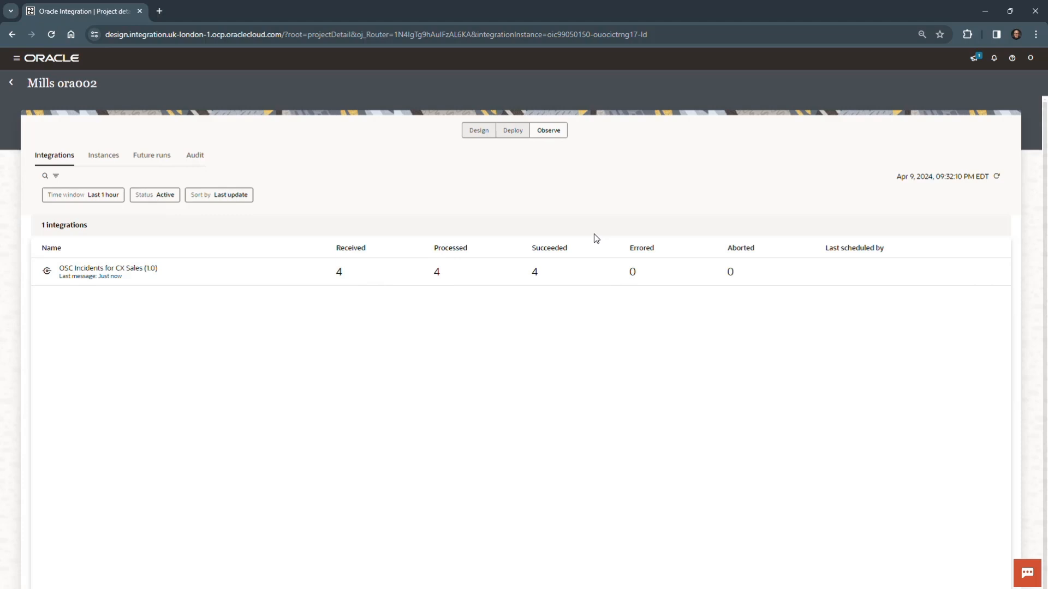
click(109, 159)
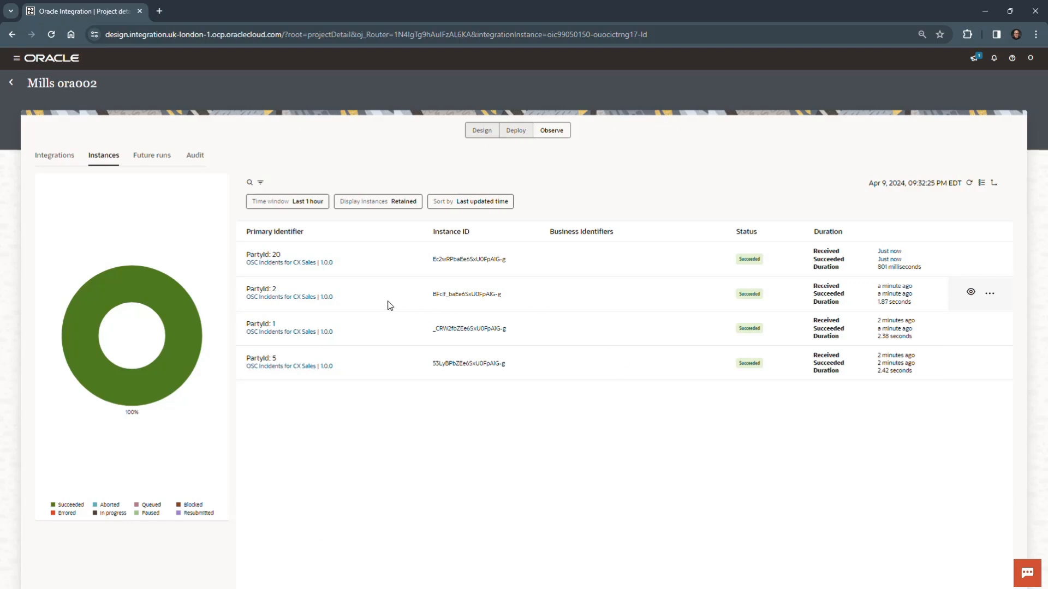
Open the PartyId: 2 instance and inspect the wire message sent to Invoke GetIncidentsForOrg in its activity stream.
click(262, 292)
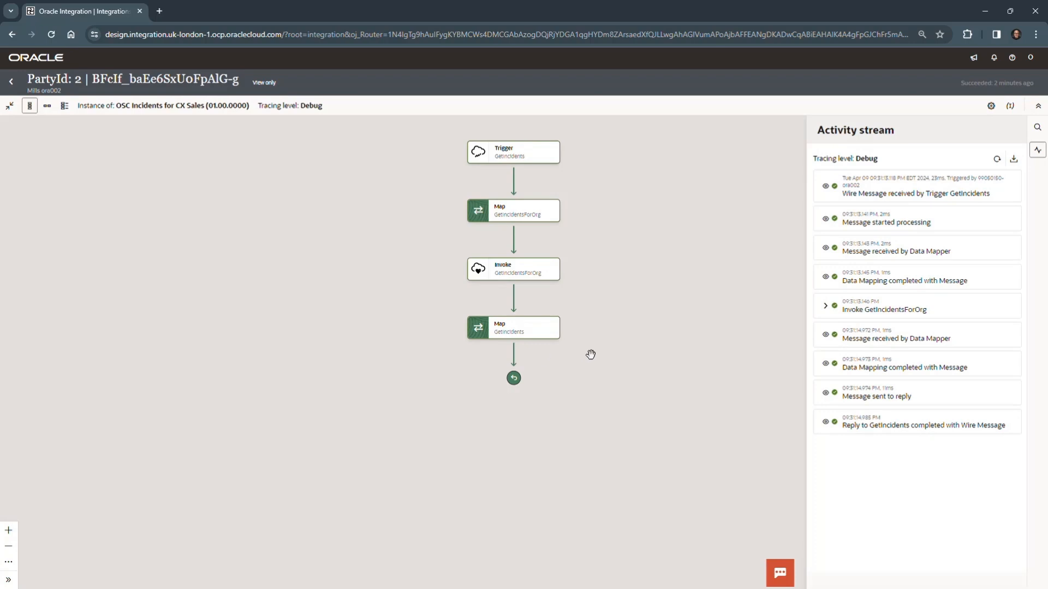
click(825, 308)
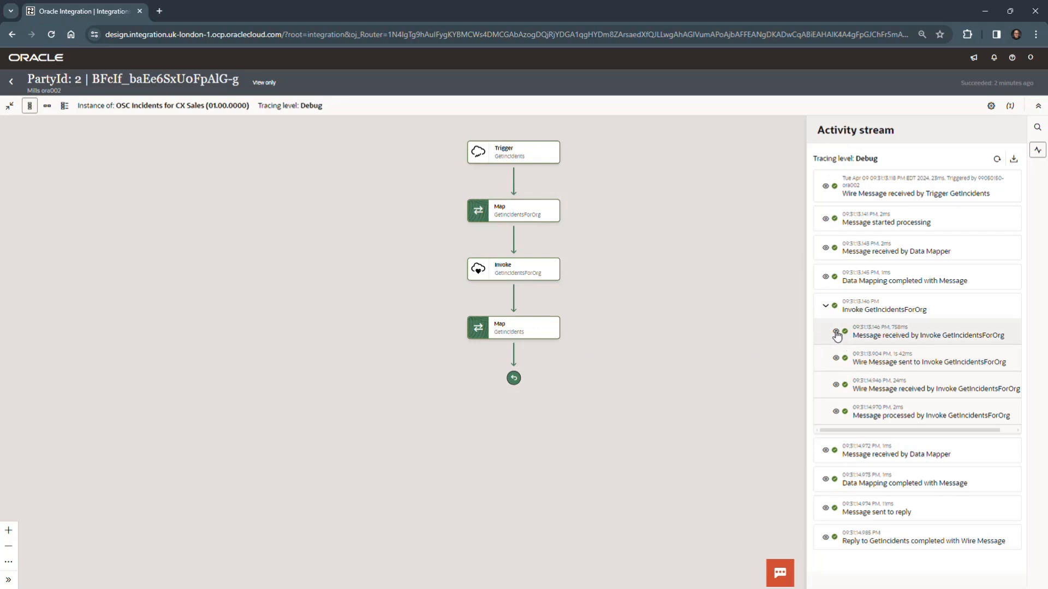
click(836, 360)
scroll(924, 442, down, 10)
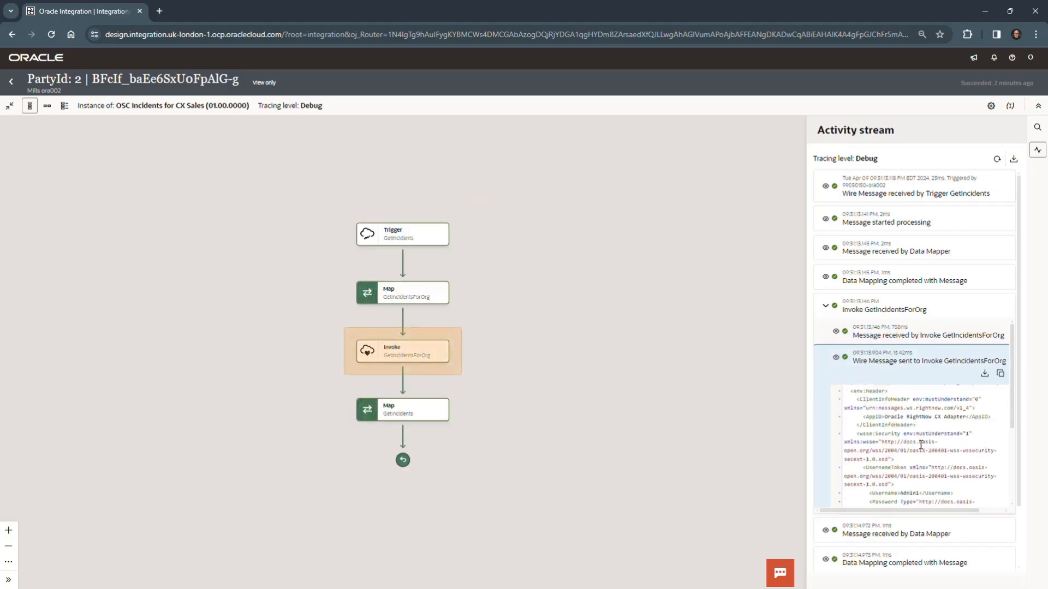
scroll(928, 415, up, 3)
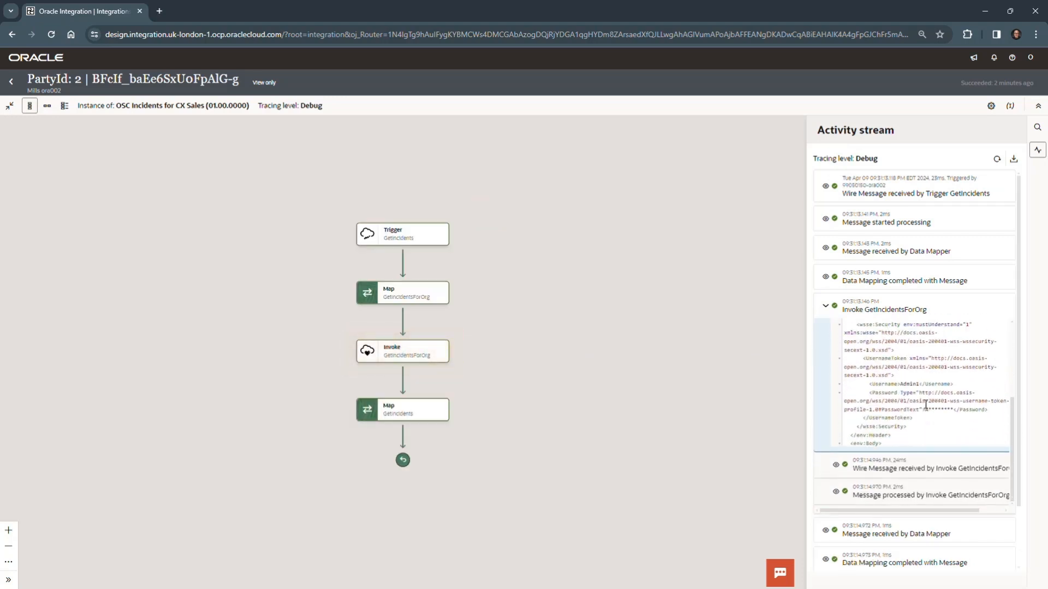
scroll(925, 401, up, 5)
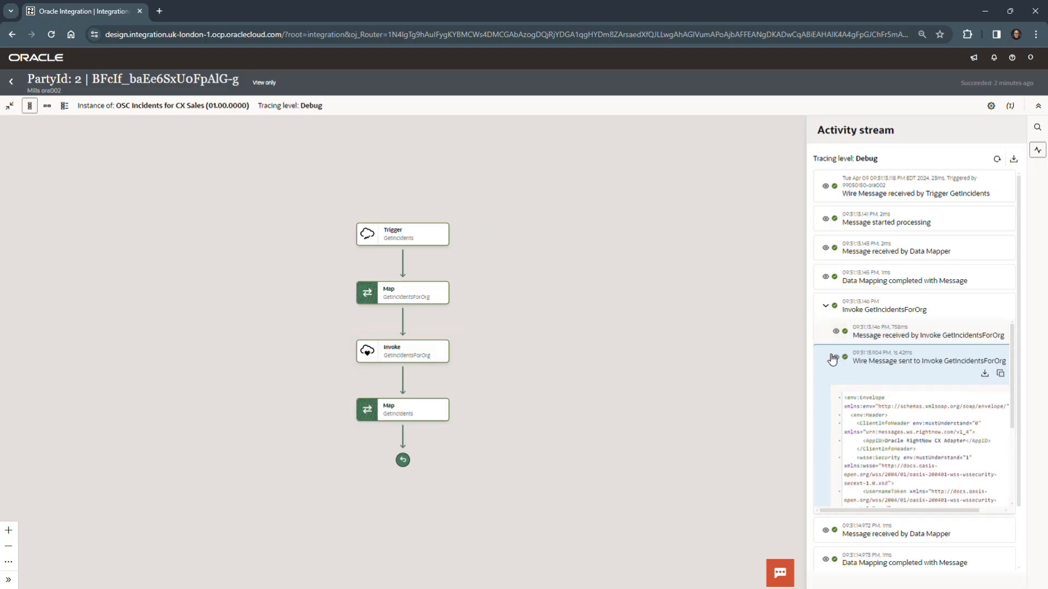
scroll(827, 343, down, 5)
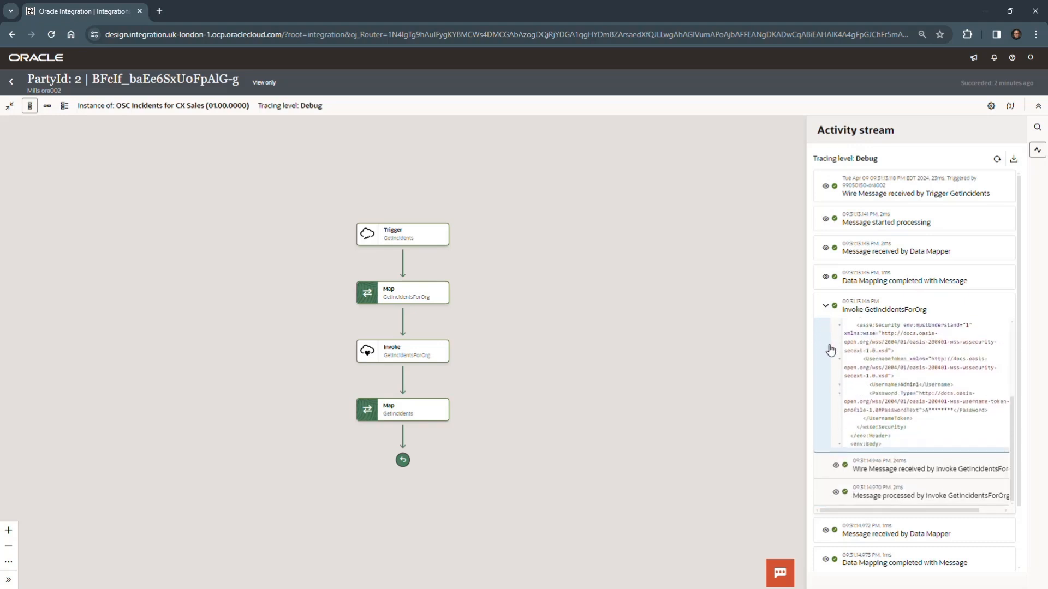
Examine the payload and information of the wire message received by Invoke GetIncidentsForOrg, and collapse that invoke entry.
click(836, 410)
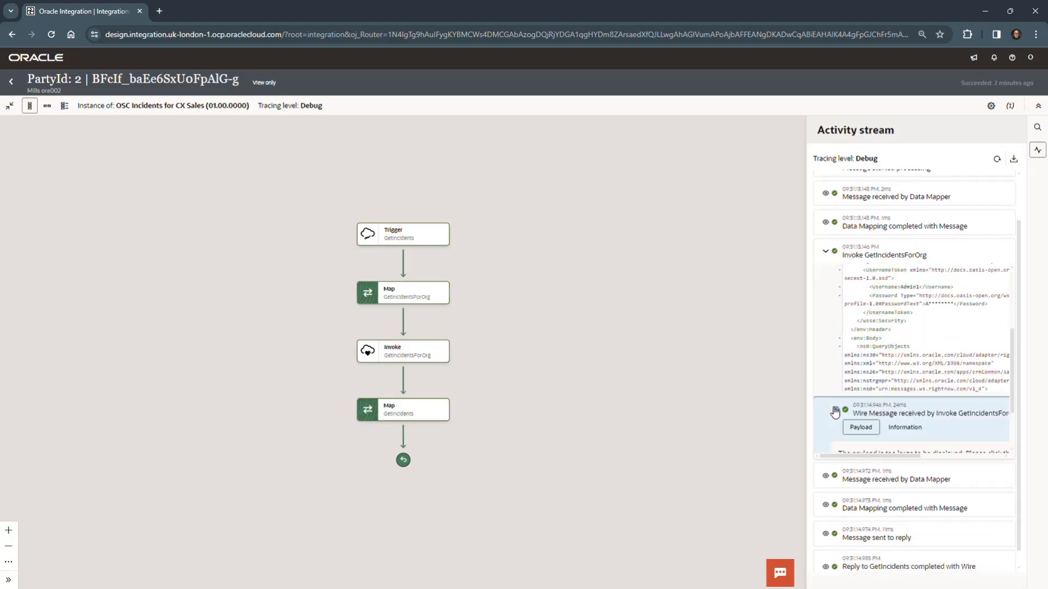
scroll(930, 448, down, 1)
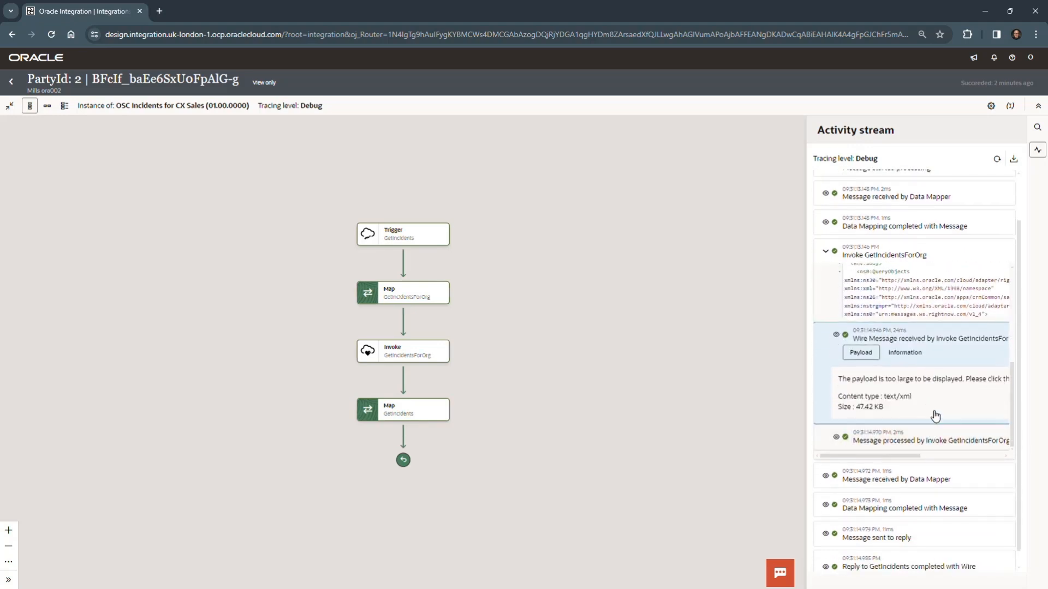
click(901, 354)
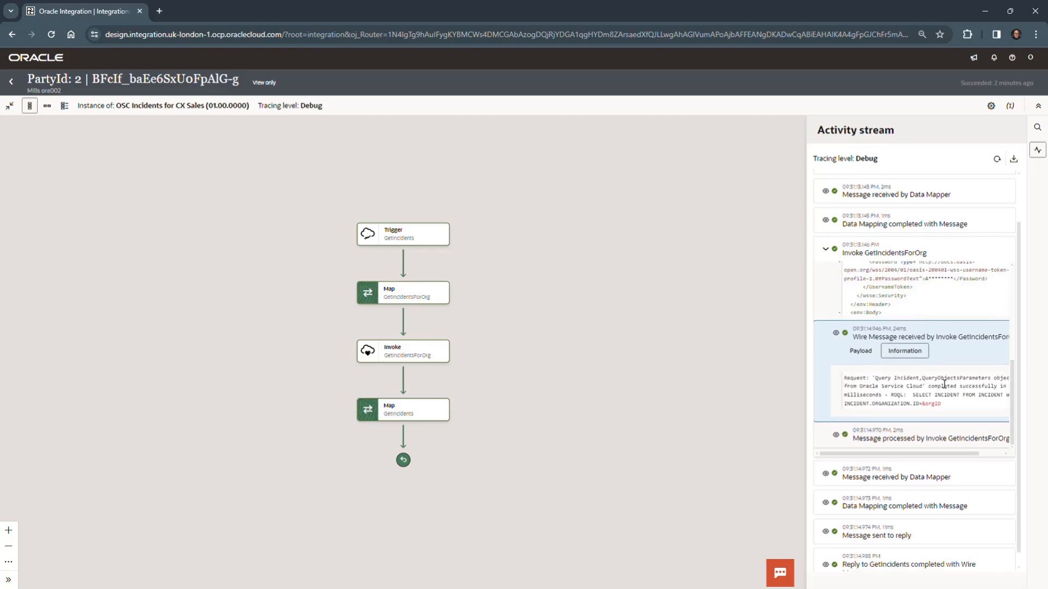
scroll(908, 357, down, 1)
click(862, 337)
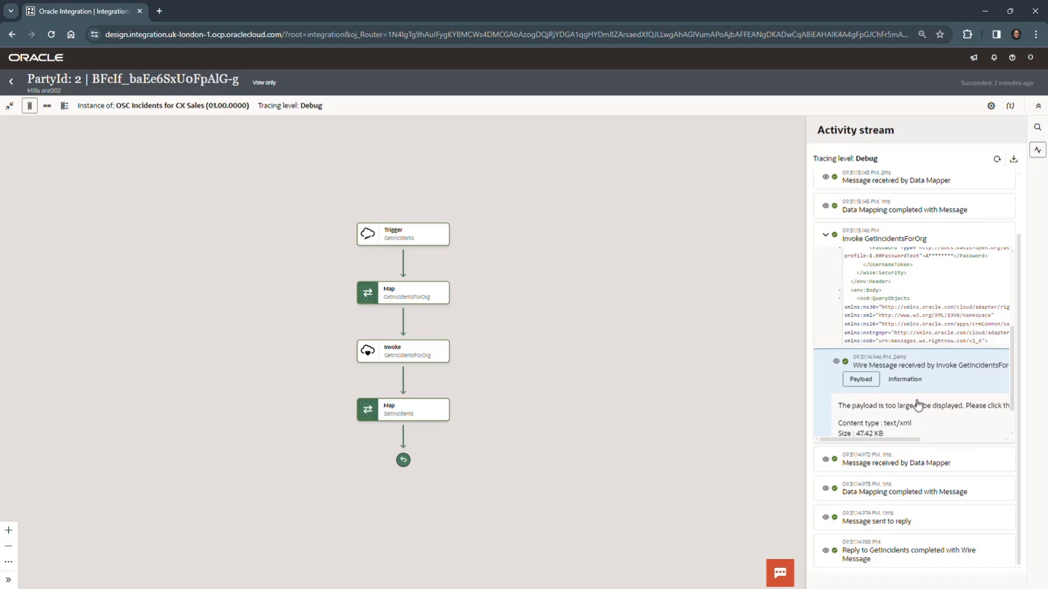
scroll(885, 430, down, 1)
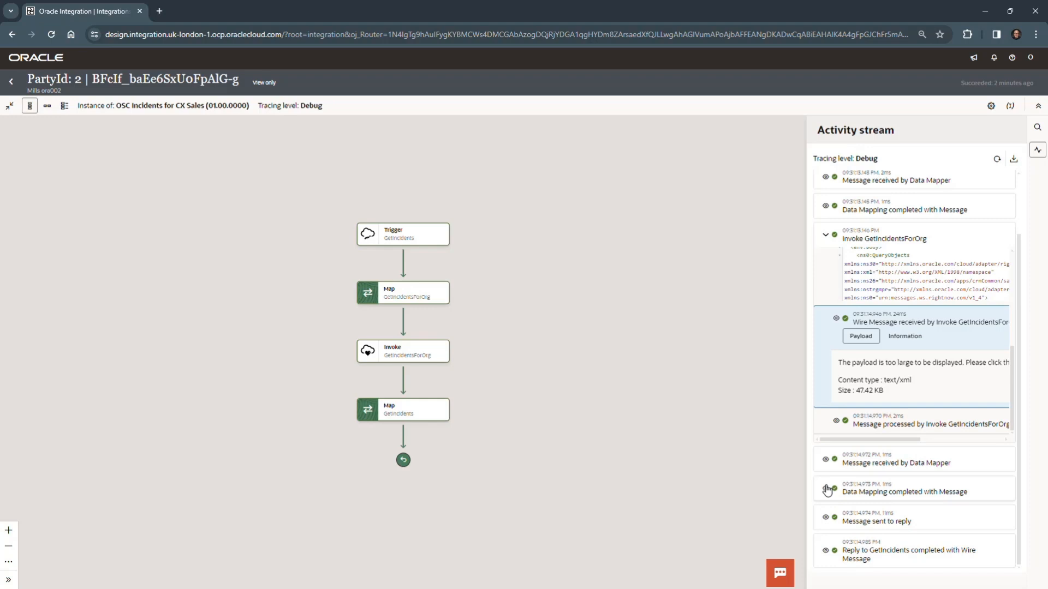
click(825, 234)
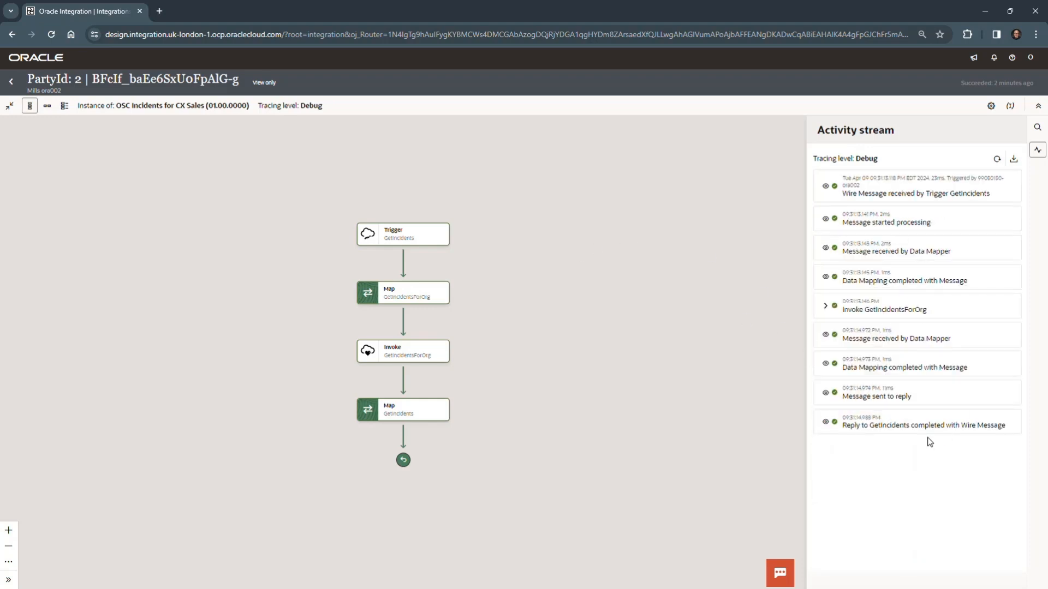
Inspect the wire message of the GetIncidents reply and return to the project's instances list.
click(826, 424)
scroll(960, 524, down, 5)
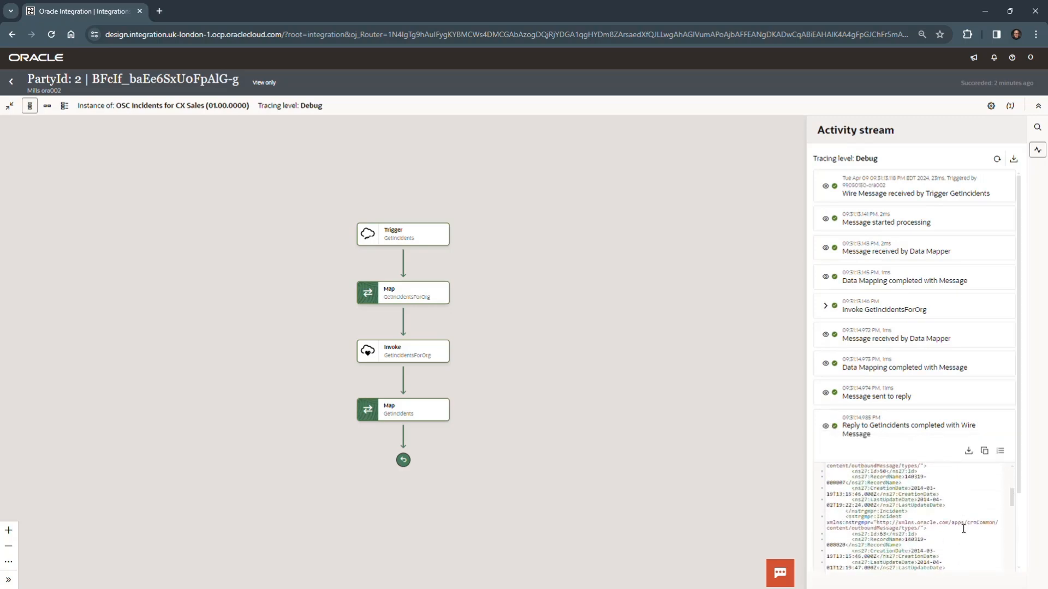
scroll(963, 528, up, 5)
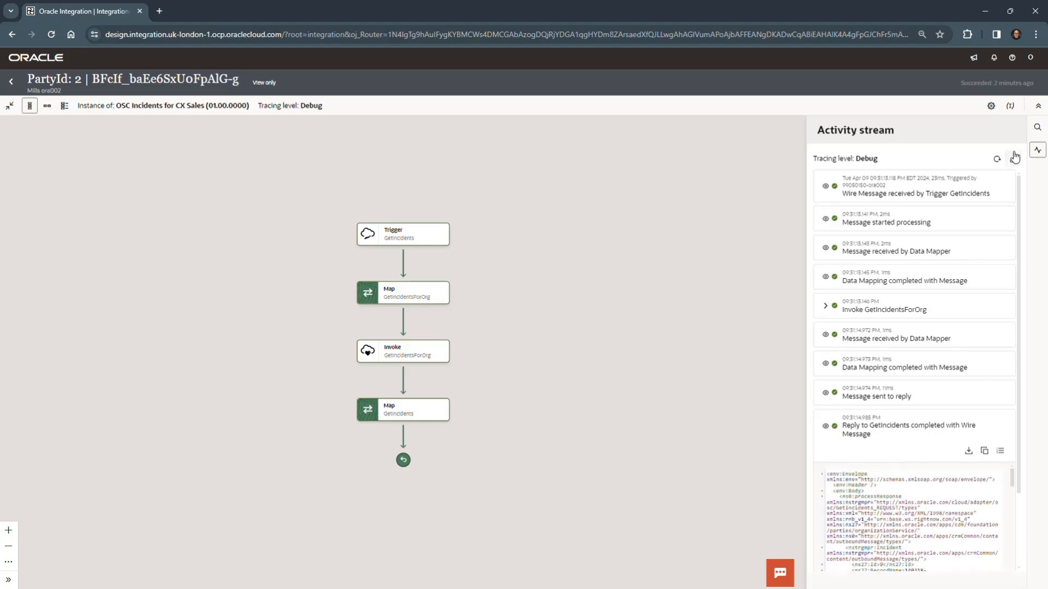
click(714, 186)
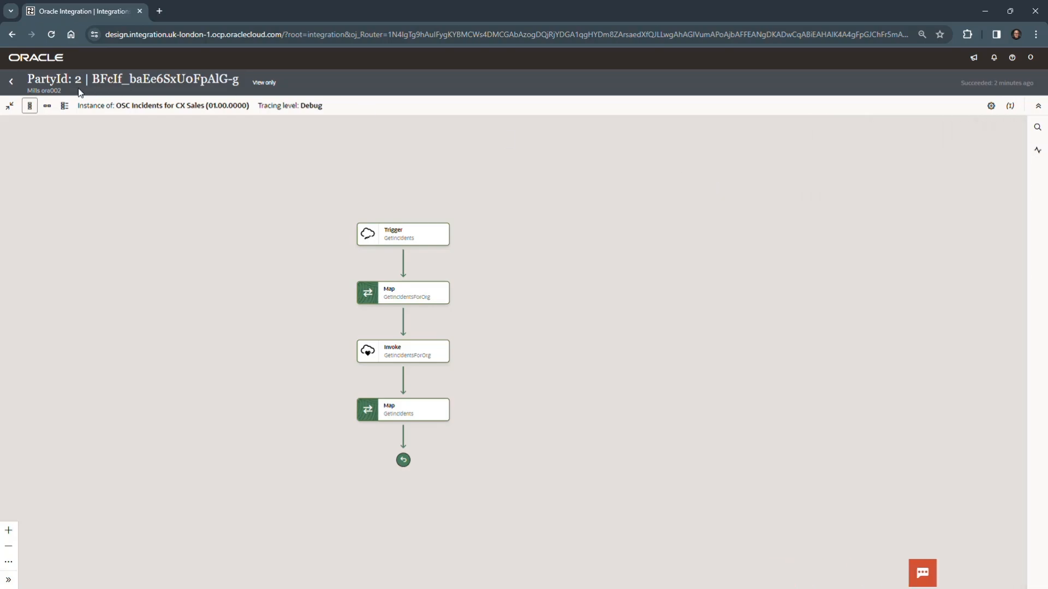
click(12, 83)
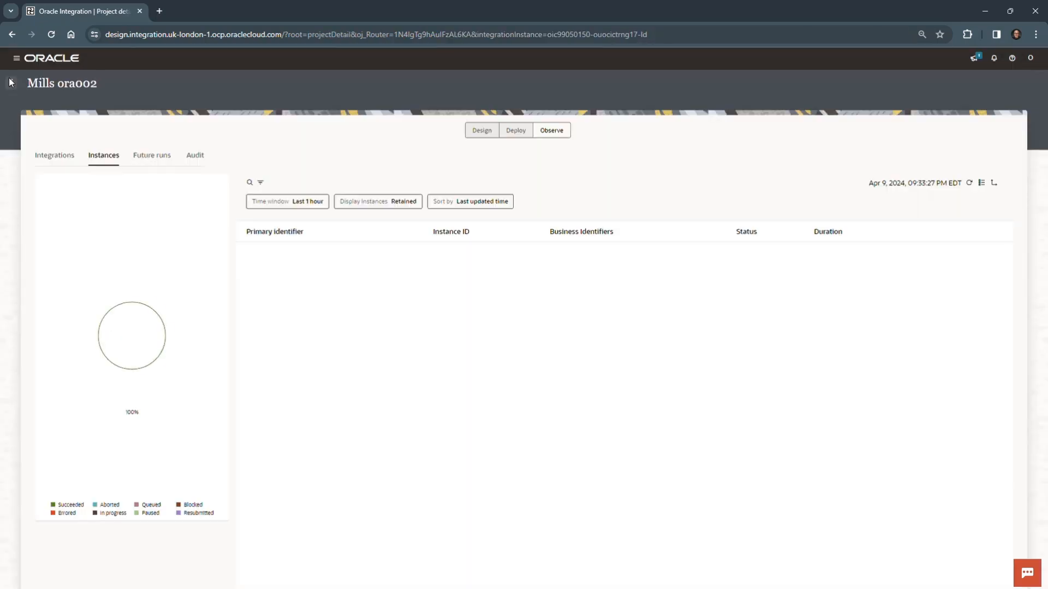
Deactivate the OSC Incidents for CX Sales integration from the project's design page and dismiss the confirmation banner.
click(482, 132)
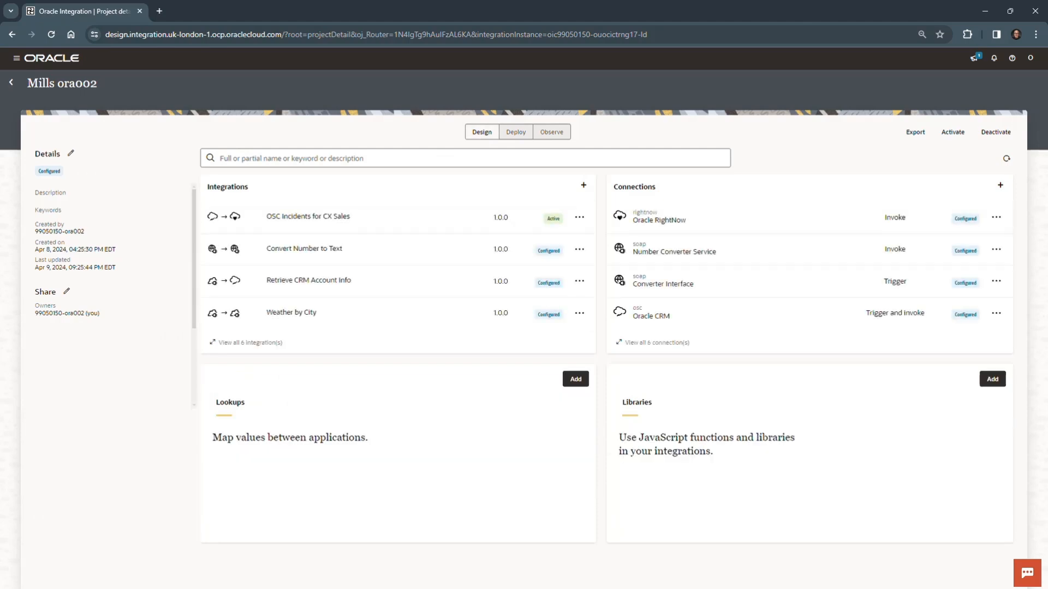
click(579, 219)
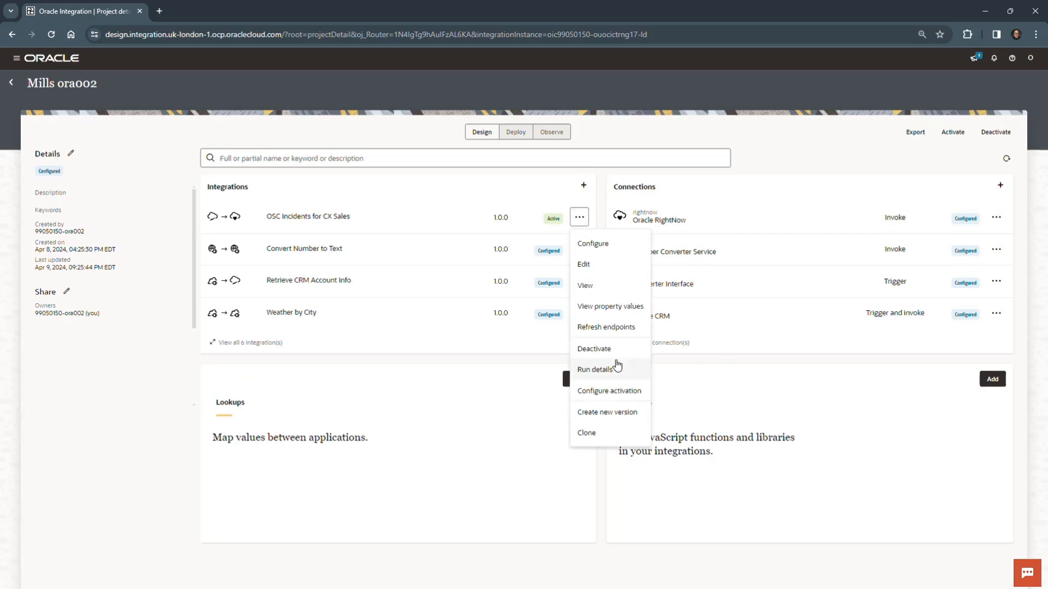
click(600, 349)
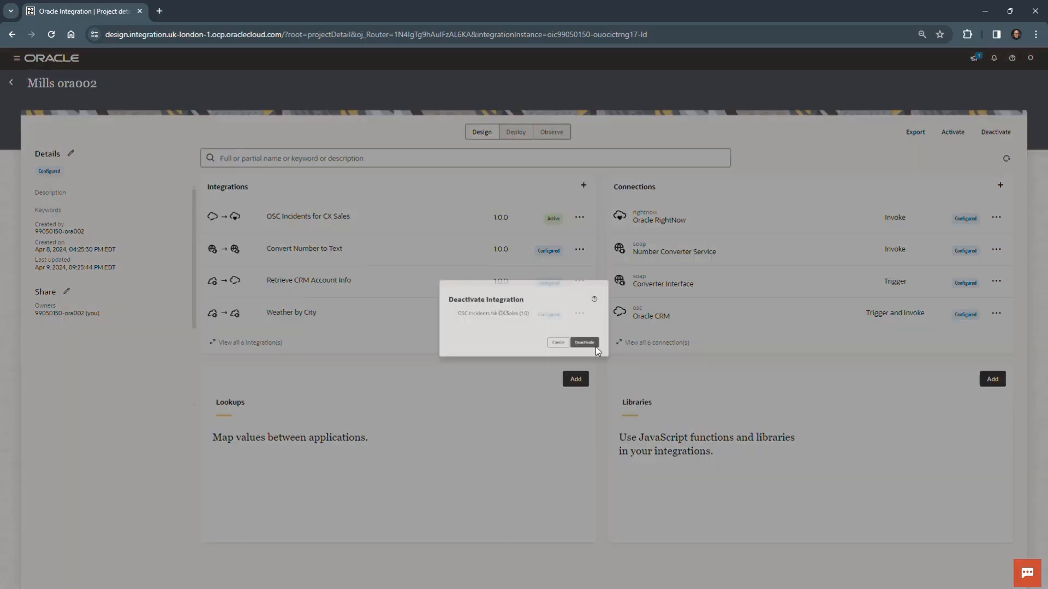
click(622, 358)
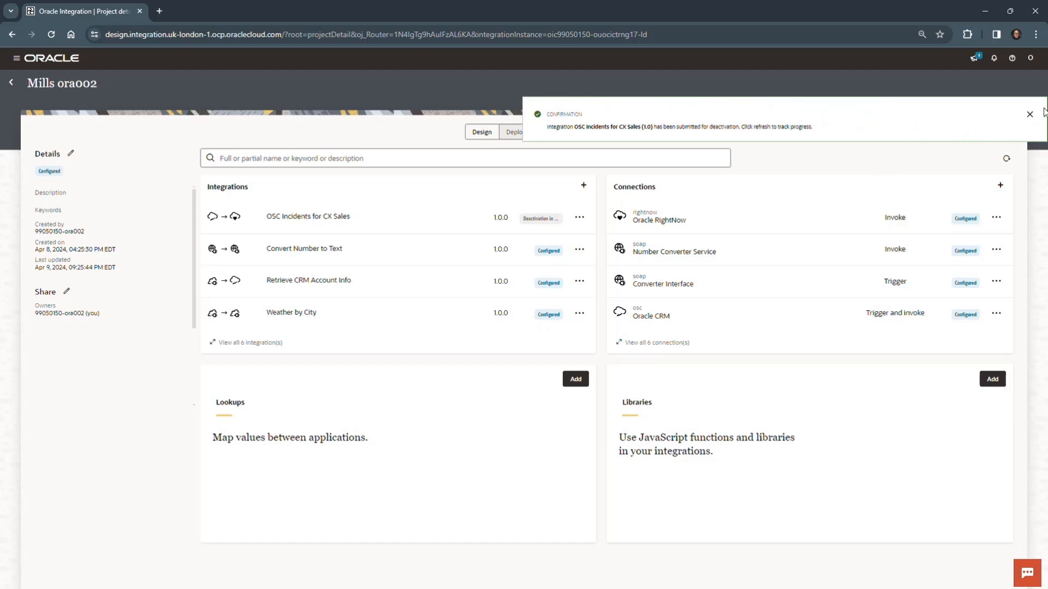
click(1029, 114)
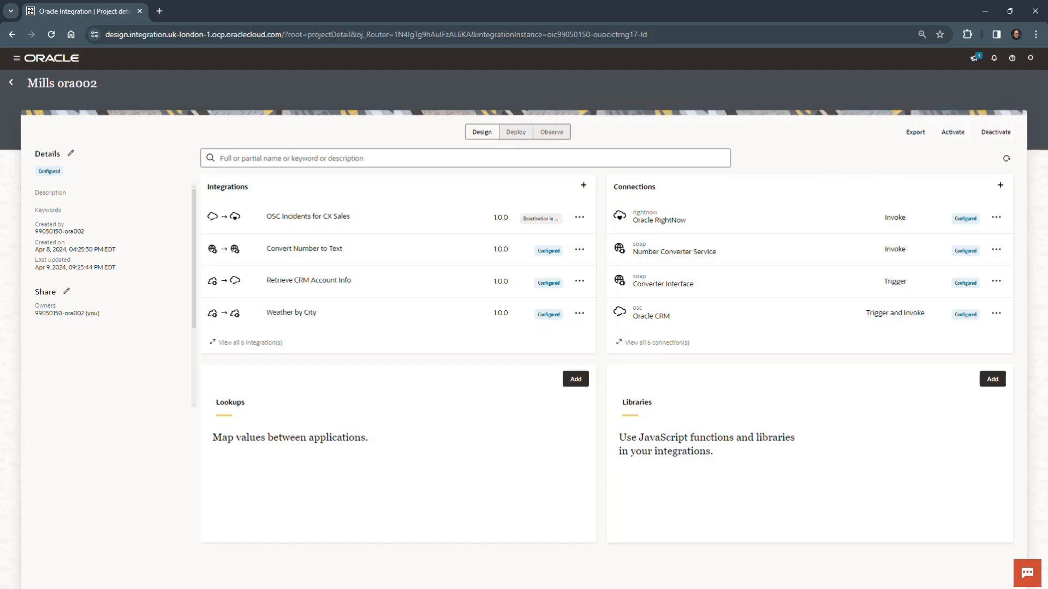
Switch to the OIC_Lab_06.docx document in Word and review its closing Summary on the two SaaS adapter connections.
drag(0, 491, 402, 35)
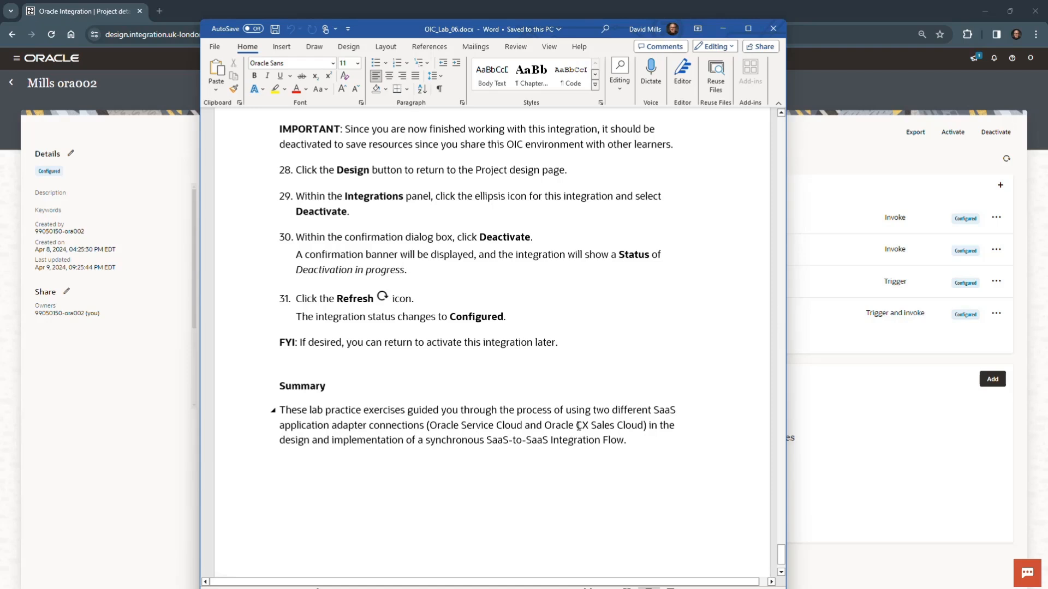
drag(587, 425, 643, 426)
click(641, 443)
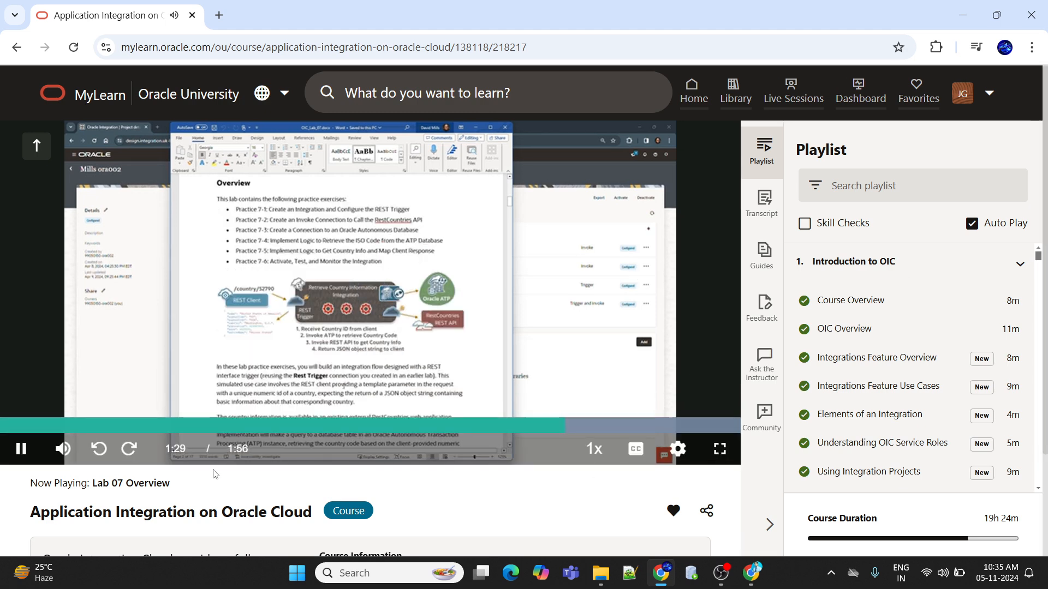
Show the Lab 07 Overview video in MyLearn in full screen and set its quality to 1080p.
click(720, 450)
mouse_move(989, 579)
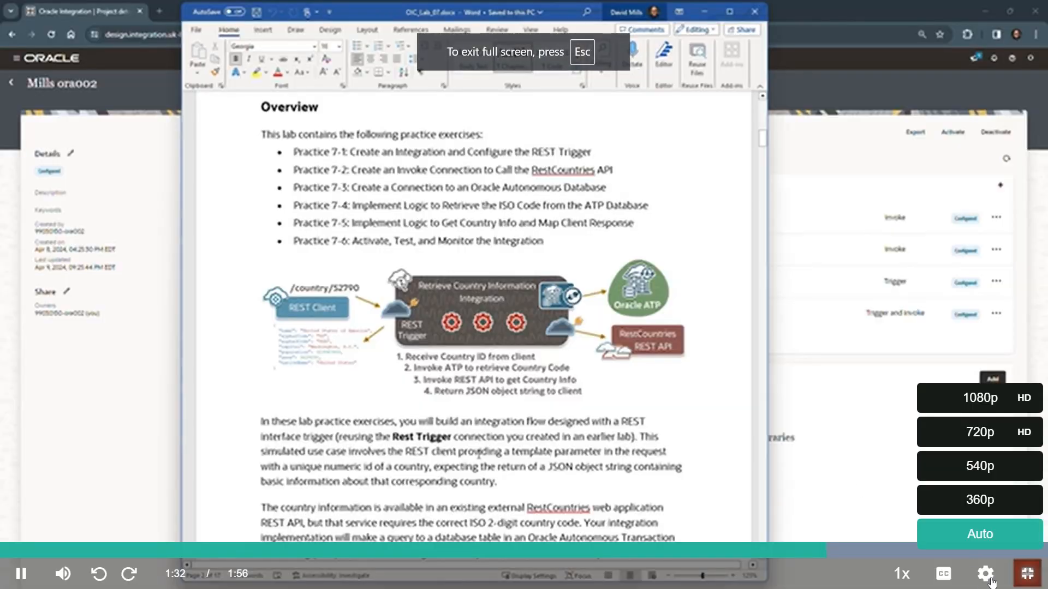
click(976, 396)
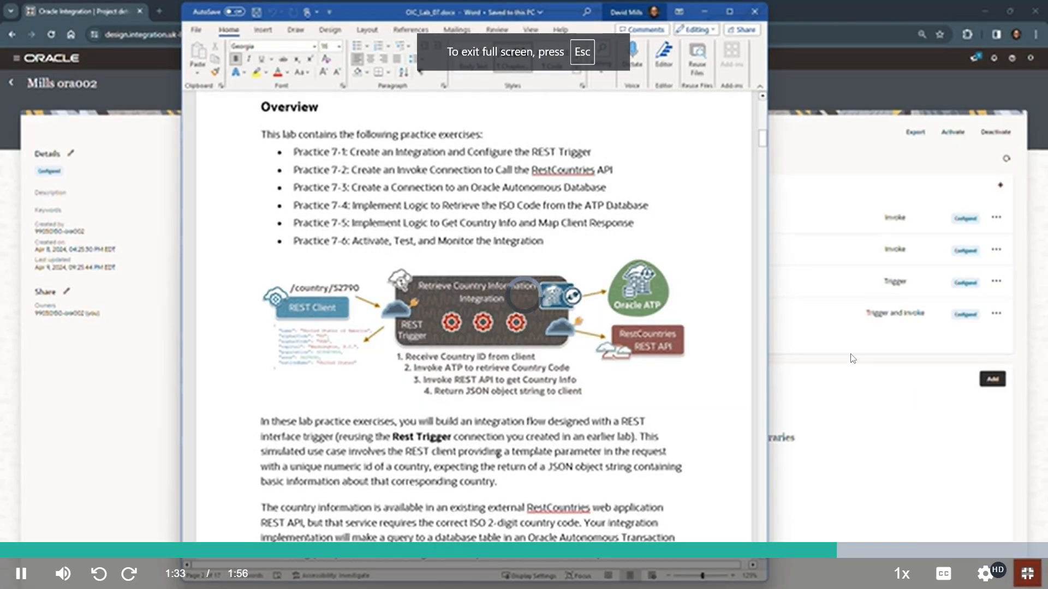
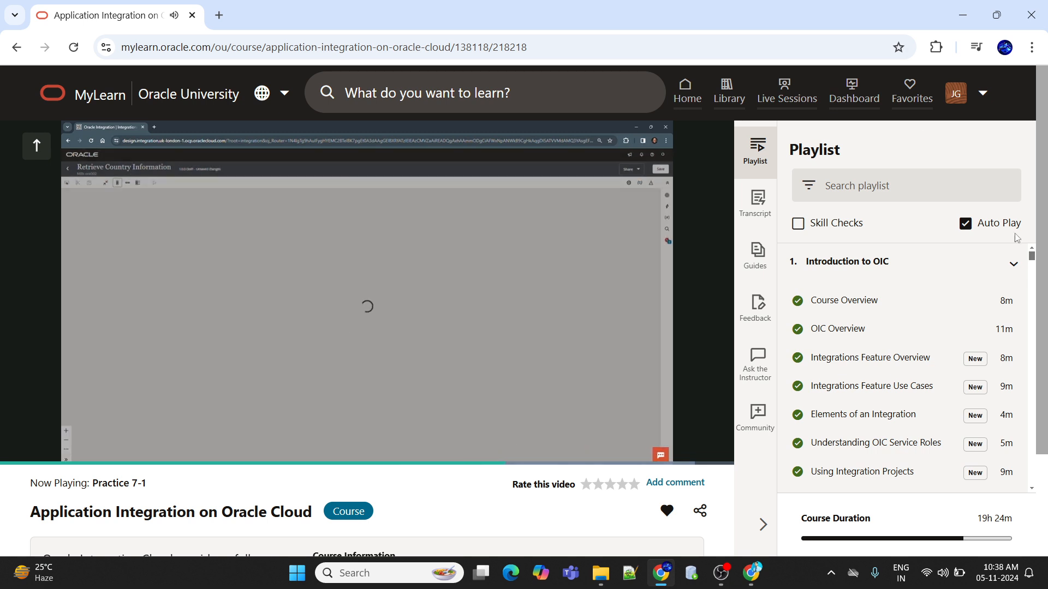
Show the Practice 7-1 video in full screen and set its quality to 1080p.
mouse_move(631, 352)
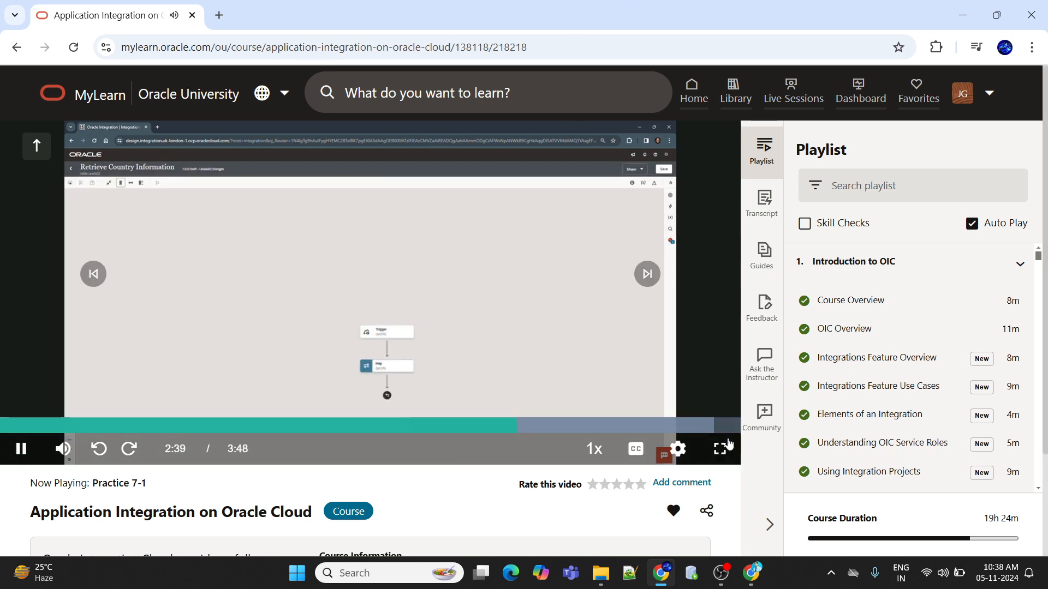
click(720, 448)
click(985, 573)
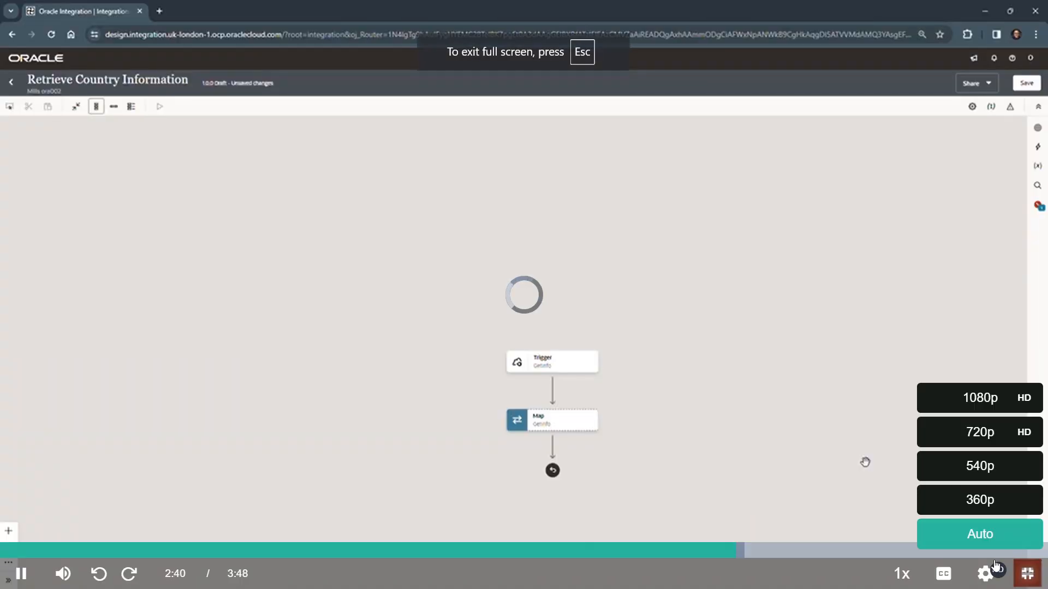
click(977, 410)
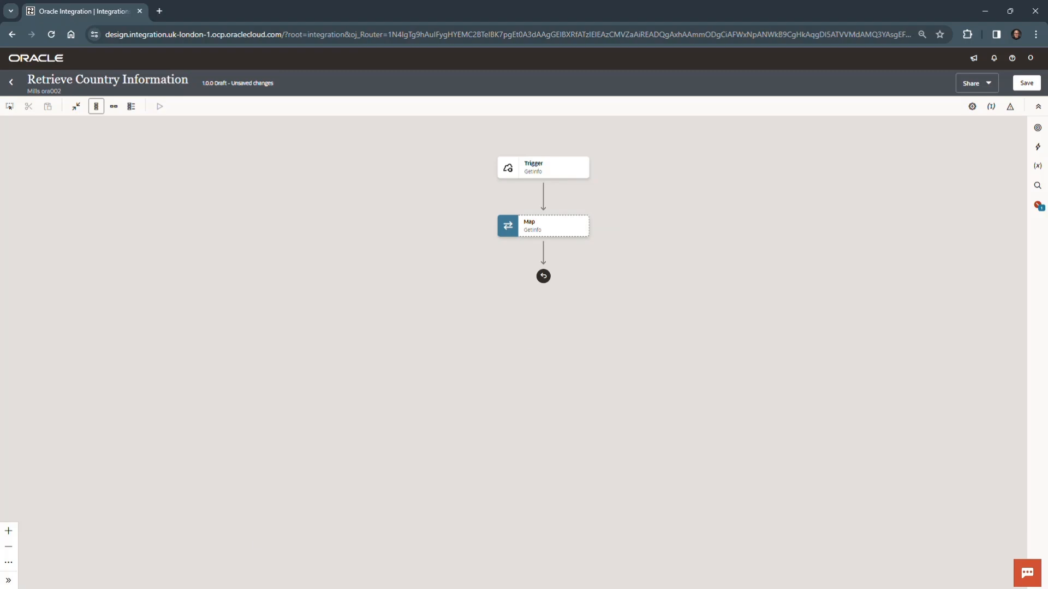
Assign the id template parameter as the primary business identifier of the Retrieve Country Information integration and name it Country ID.
click(992, 107)
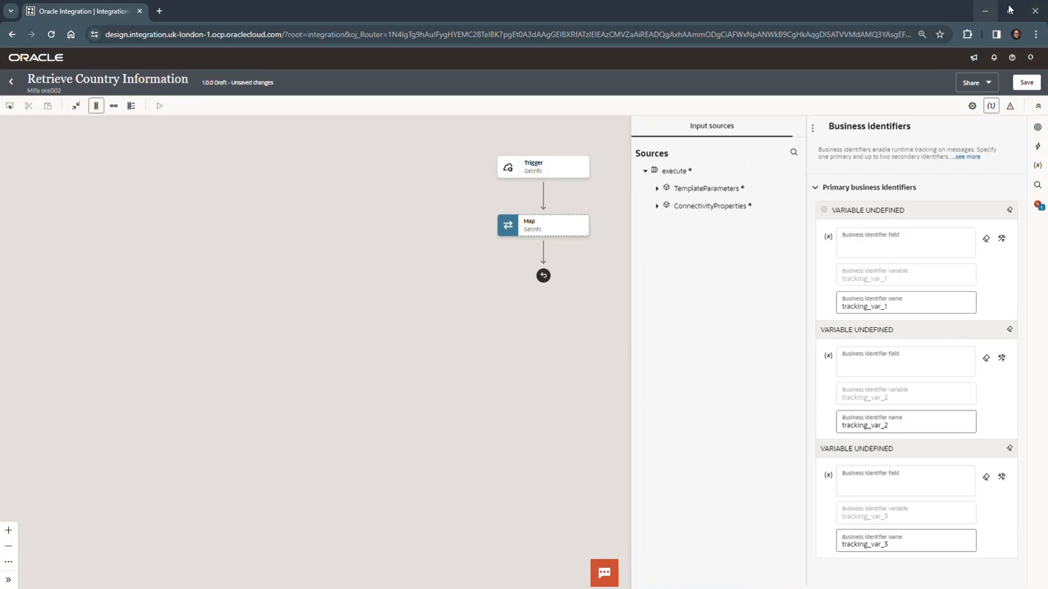
click(658, 190)
drag(675, 205, 914, 254)
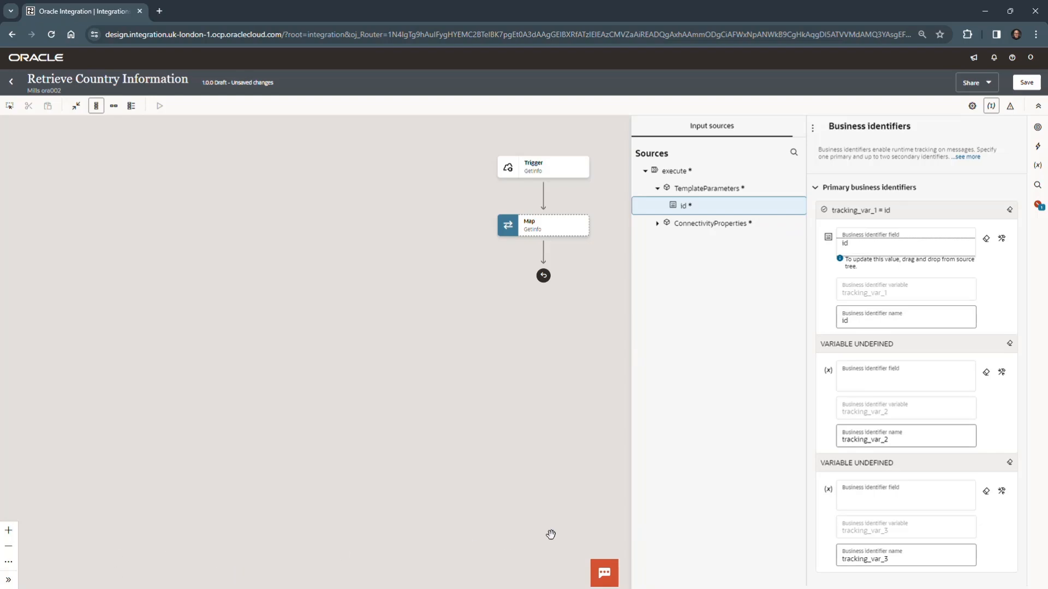
click(860, 320)
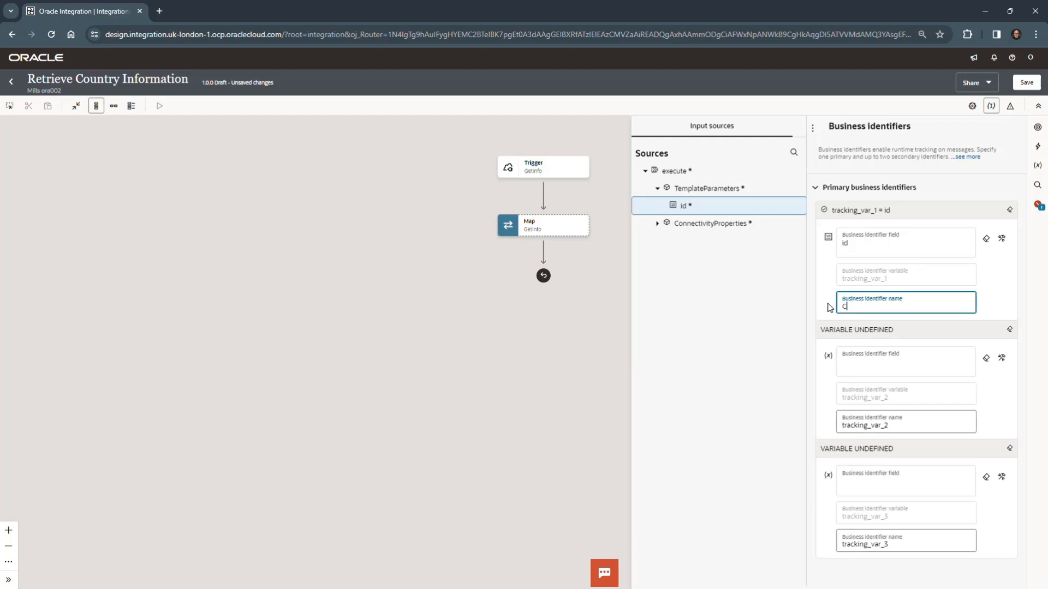
text(Country ID)
click(543, 391)
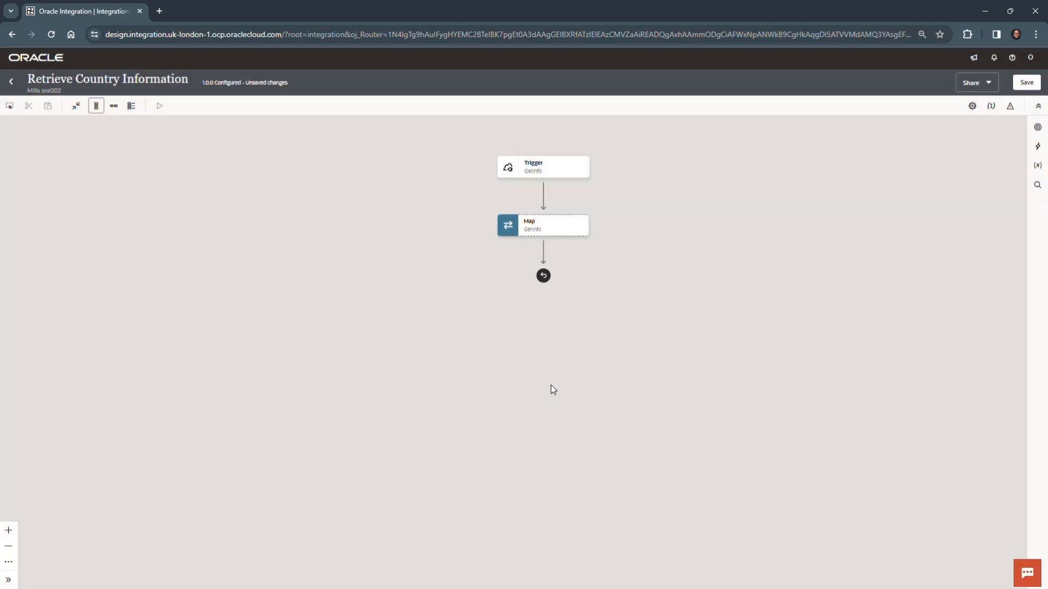
Save the Retrieve Country Information integration, dismiss the confirmation banner and return to the project page.
click(1026, 83)
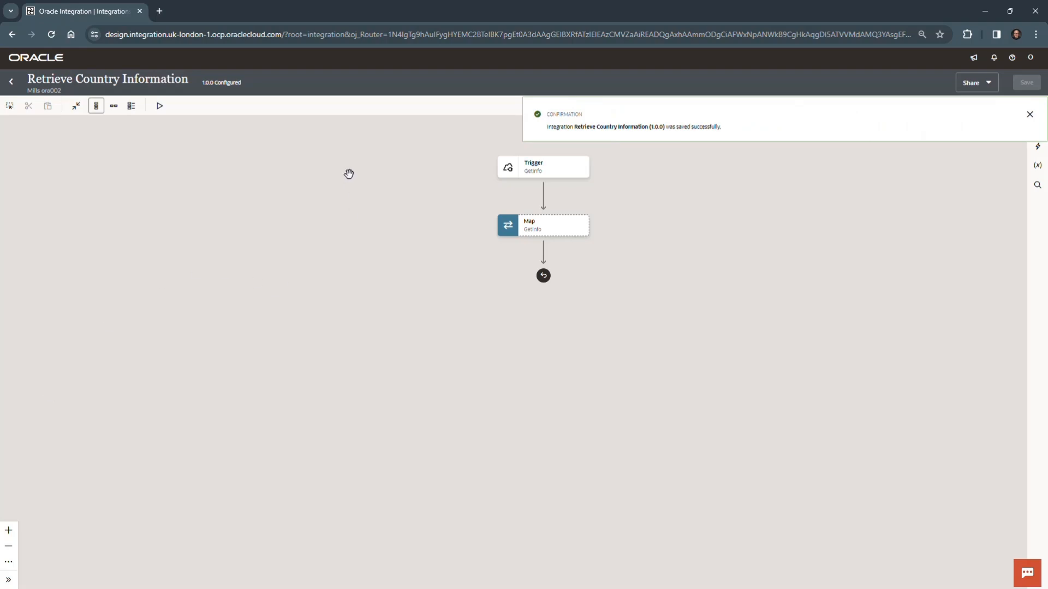
click(1029, 116)
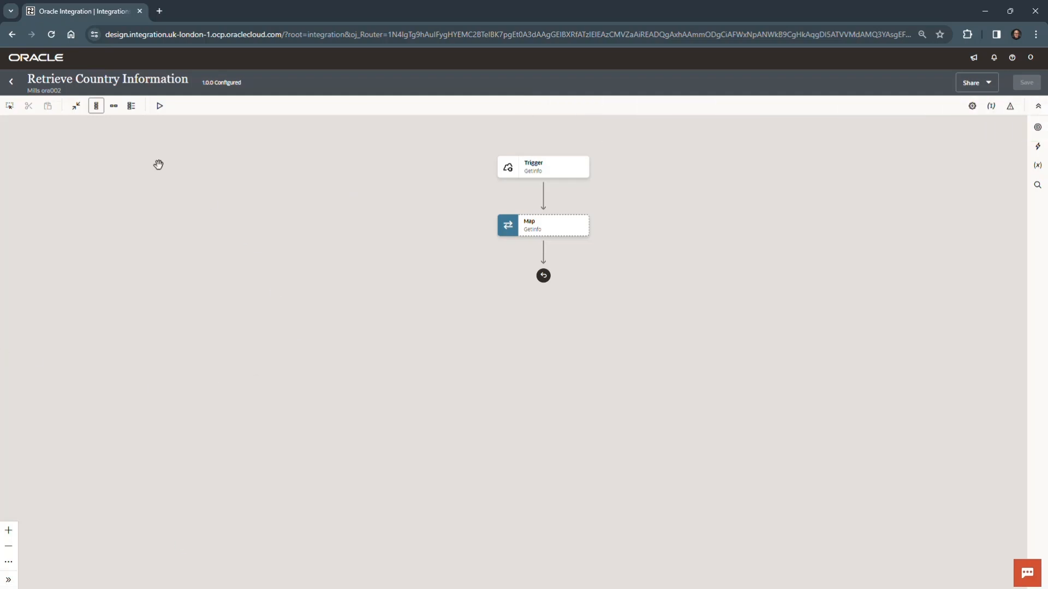
click(10, 83)
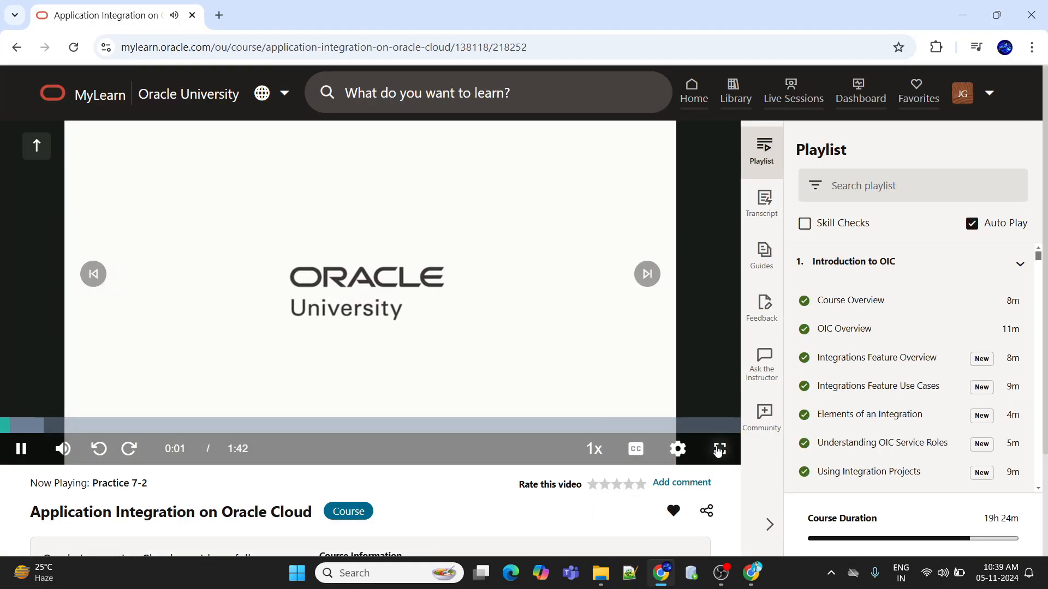
Show the Practice 7-2 video in full screen and set its quality to 1080p.
click(719, 449)
click(985, 573)
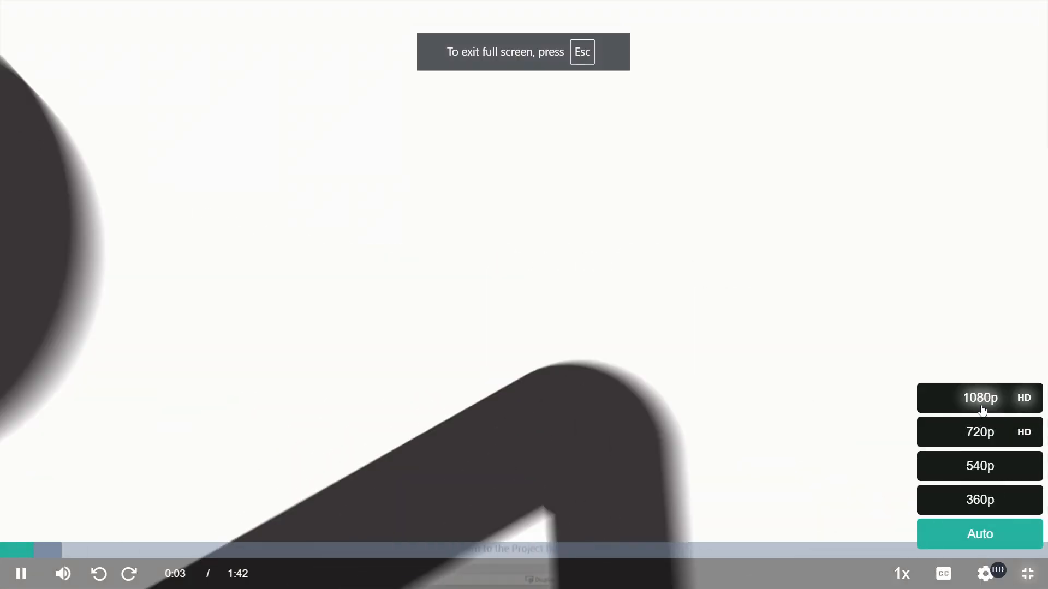
click(981, 407)
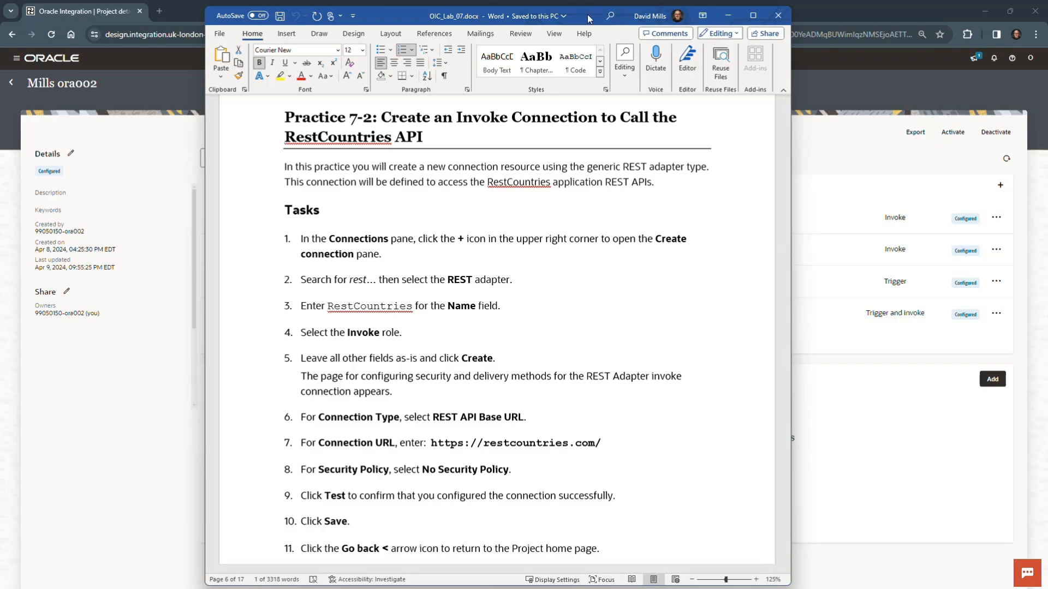
Minimize the OIC_Lab_07.docx document and start a new project connection based on the REST adapter, found by searching for rest.
click(728, 15)
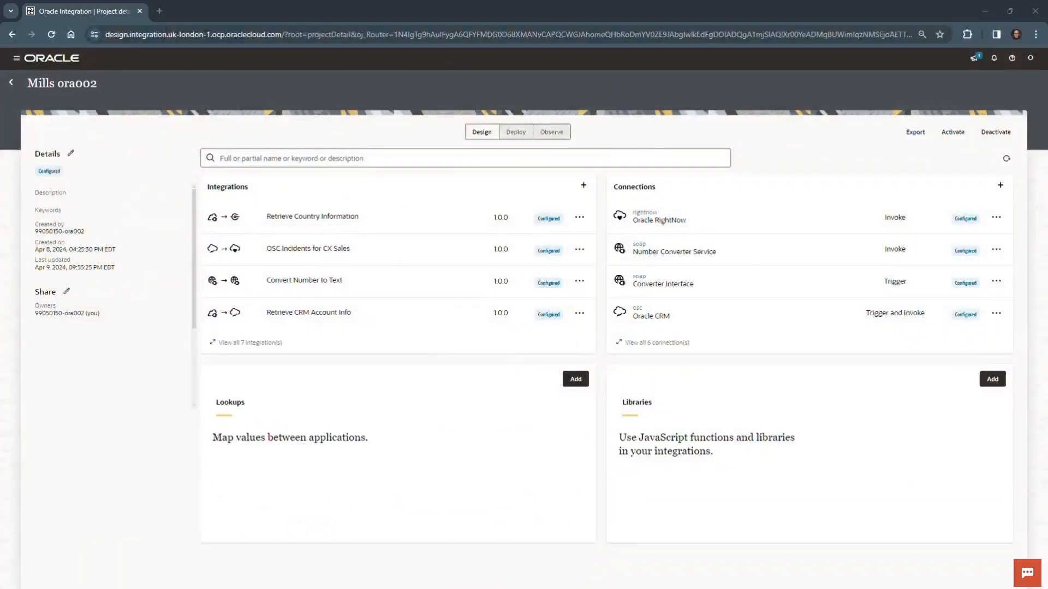
click(999, 184)
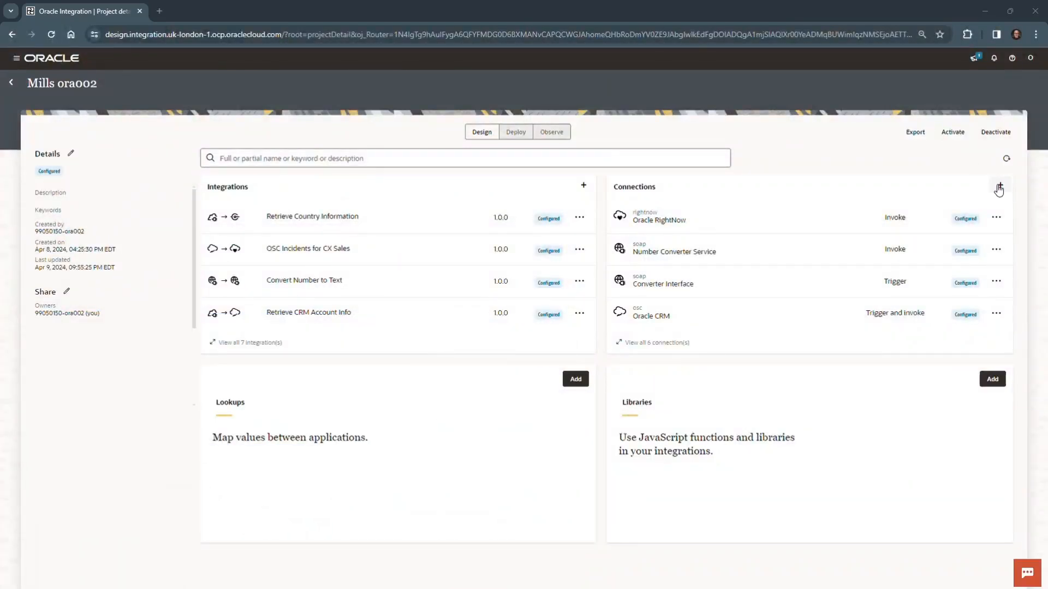
click(944, 136)
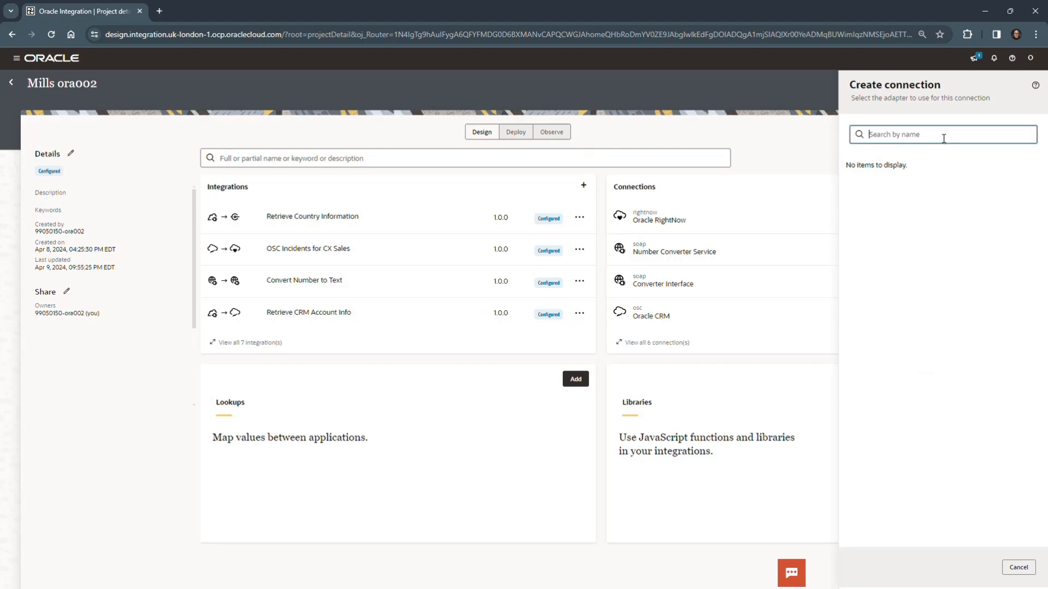
text(rest)
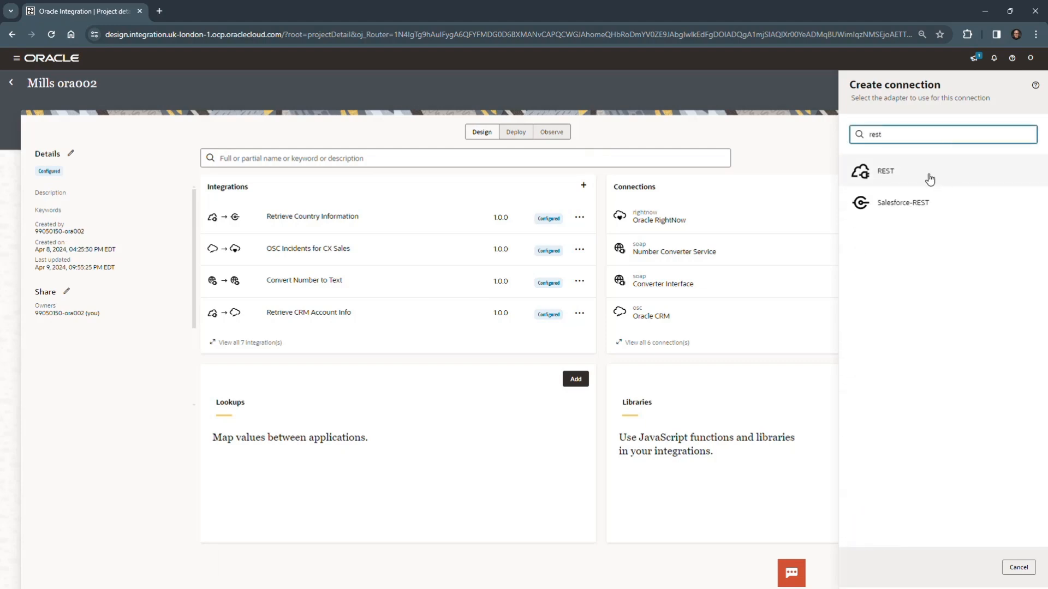
click(928, 176)
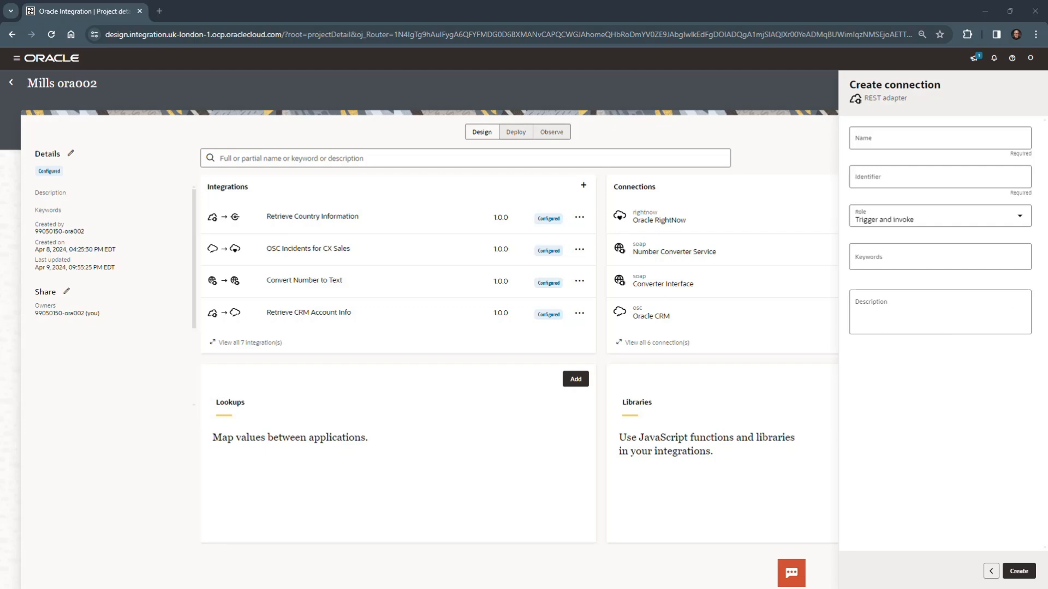
Name the new REST connection RestCountries, give it the Invoke role and create it.
click(915, 136)
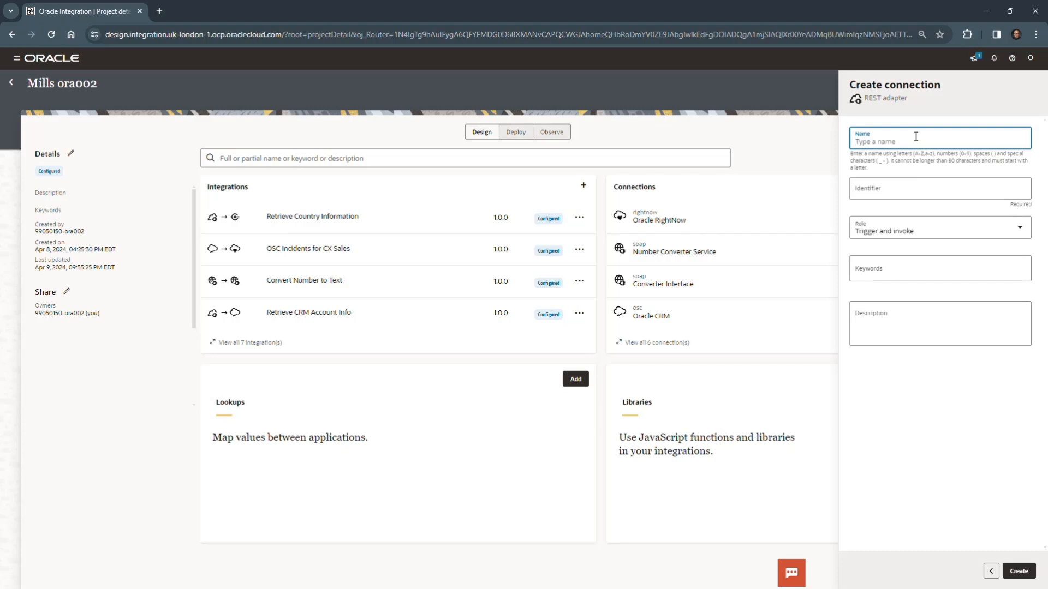
text(RestCountries)
click(1024, 228)
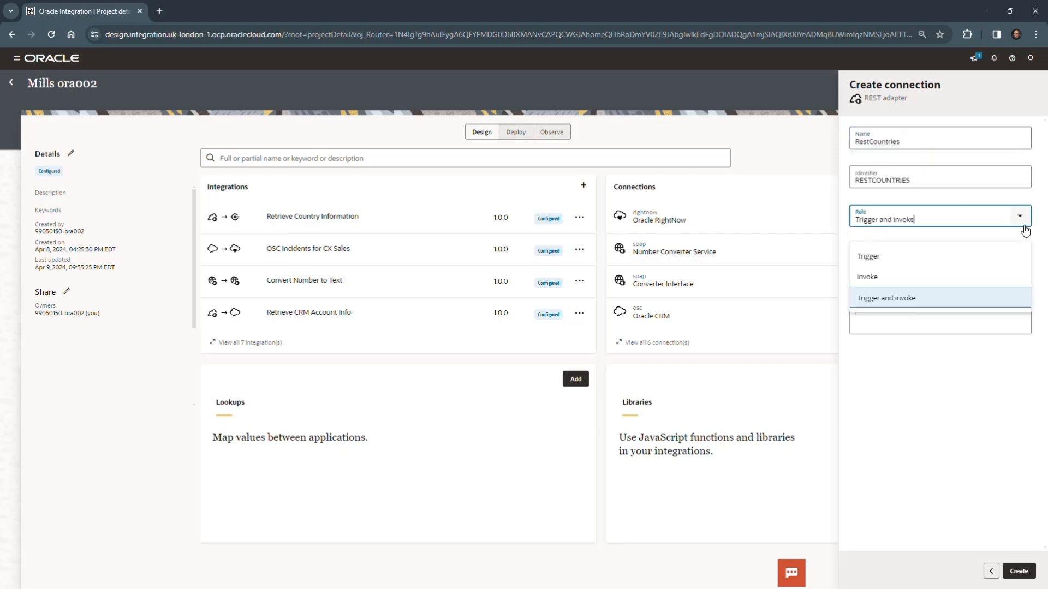
click(918, 280)
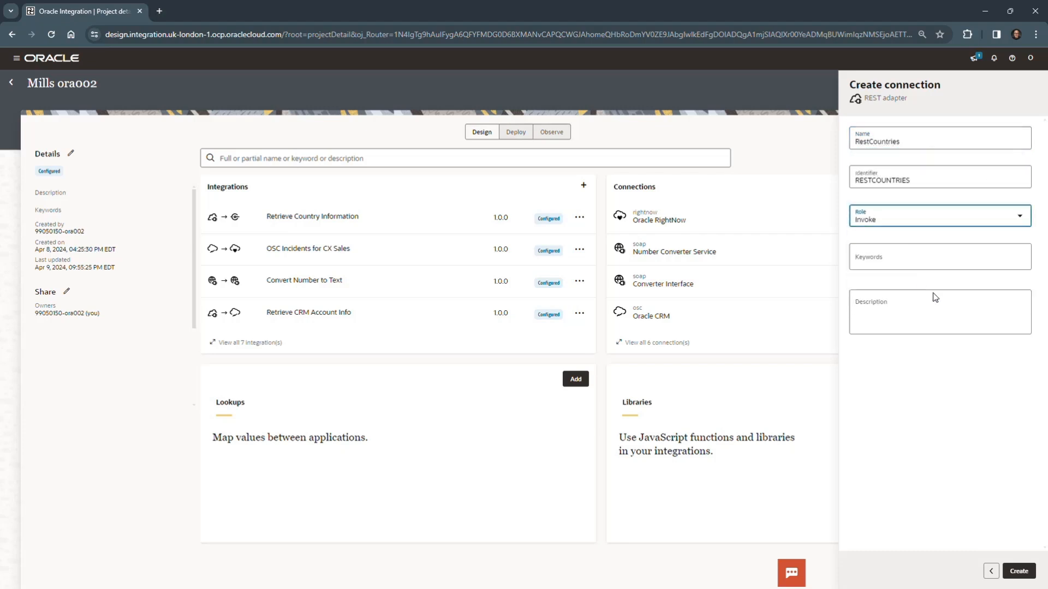
click(1019, 572)
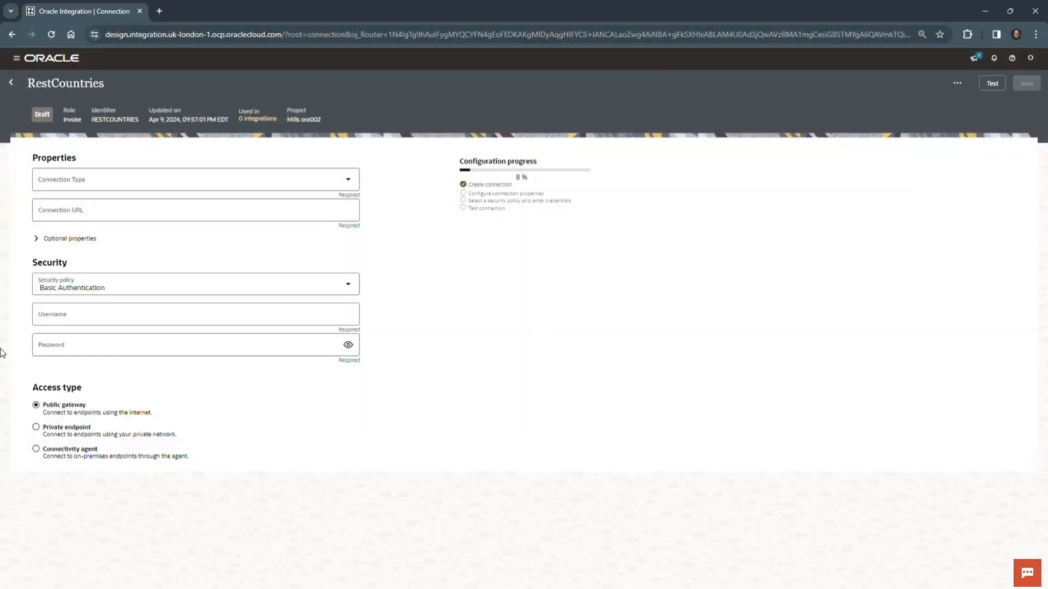
click(349, 181)
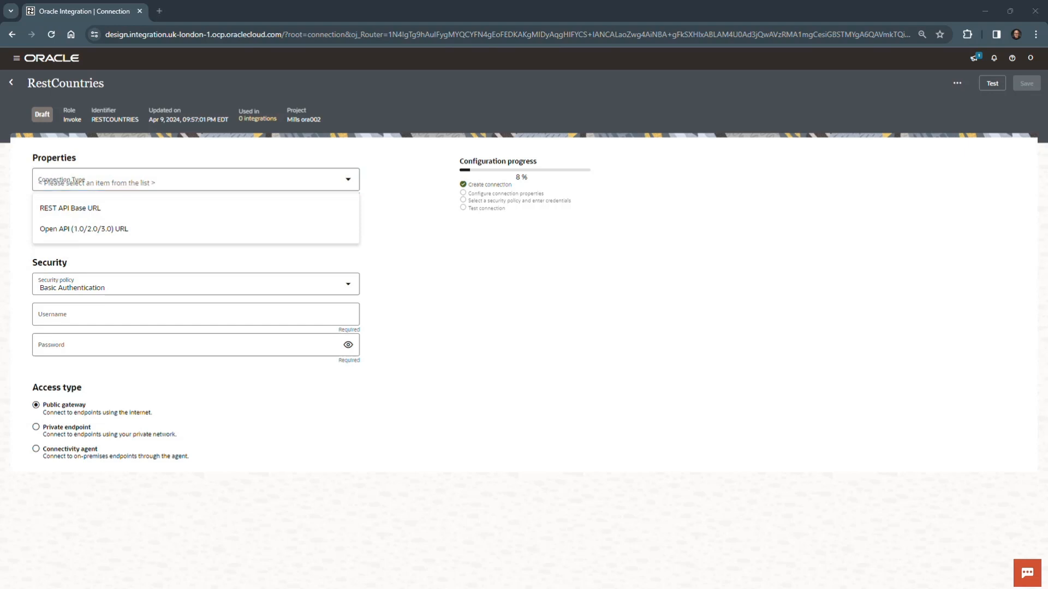
click(95, 207)
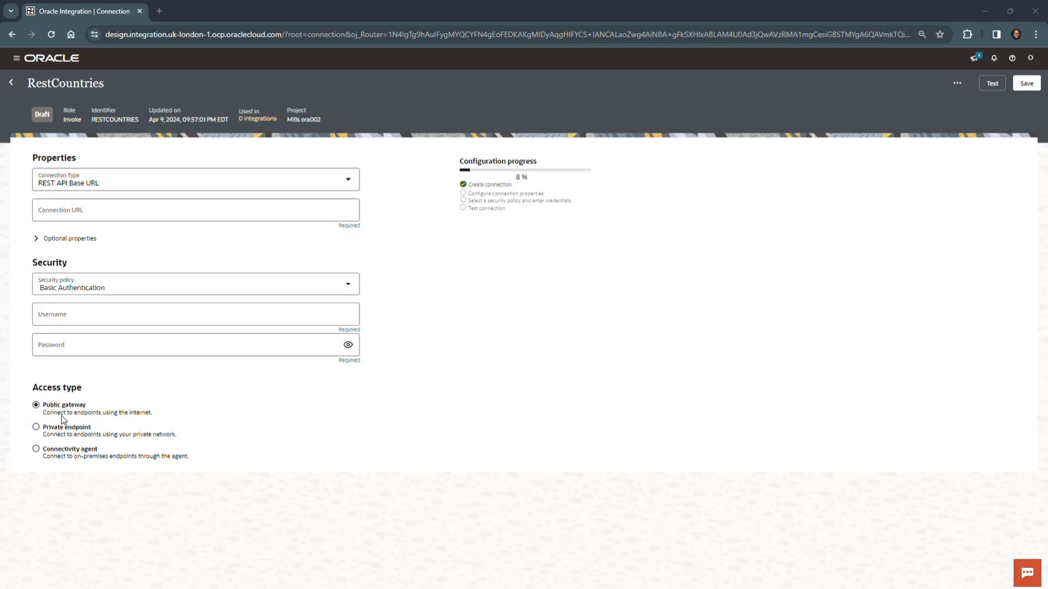
click(67, 210)
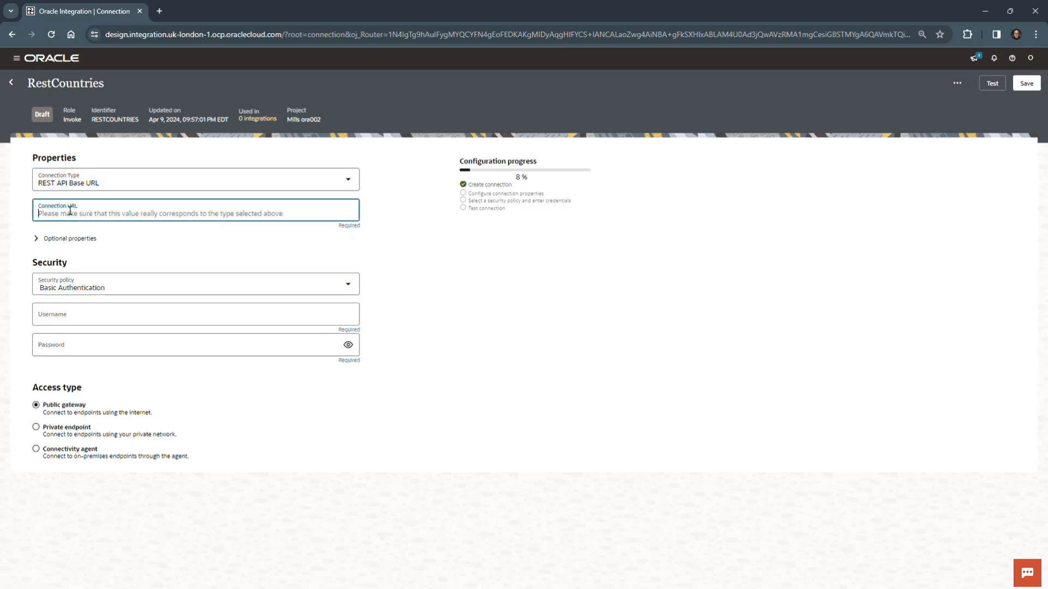
text(https://restcountries.com/)
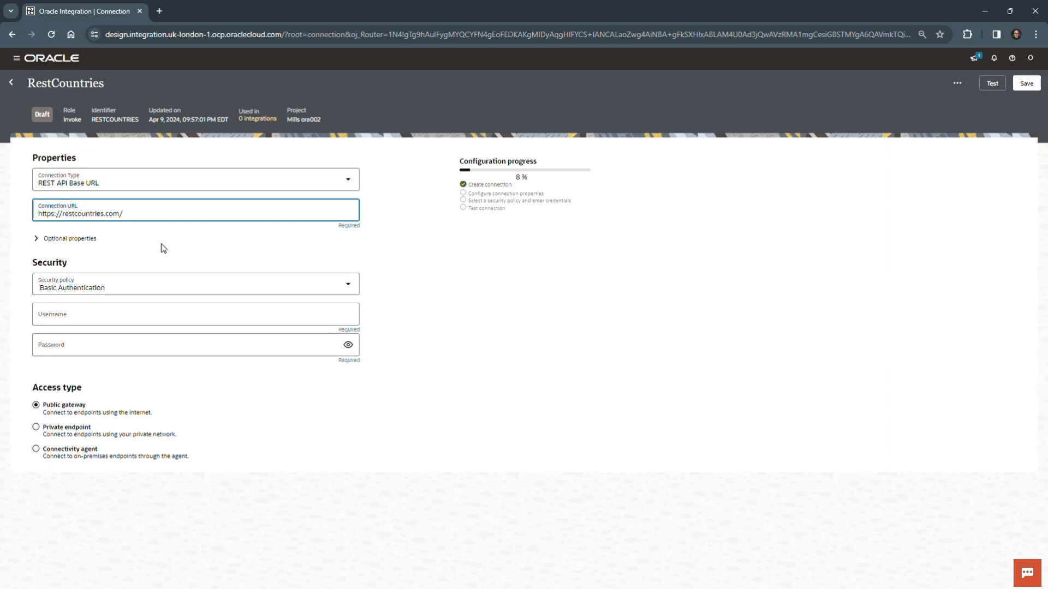
click(348, 291)
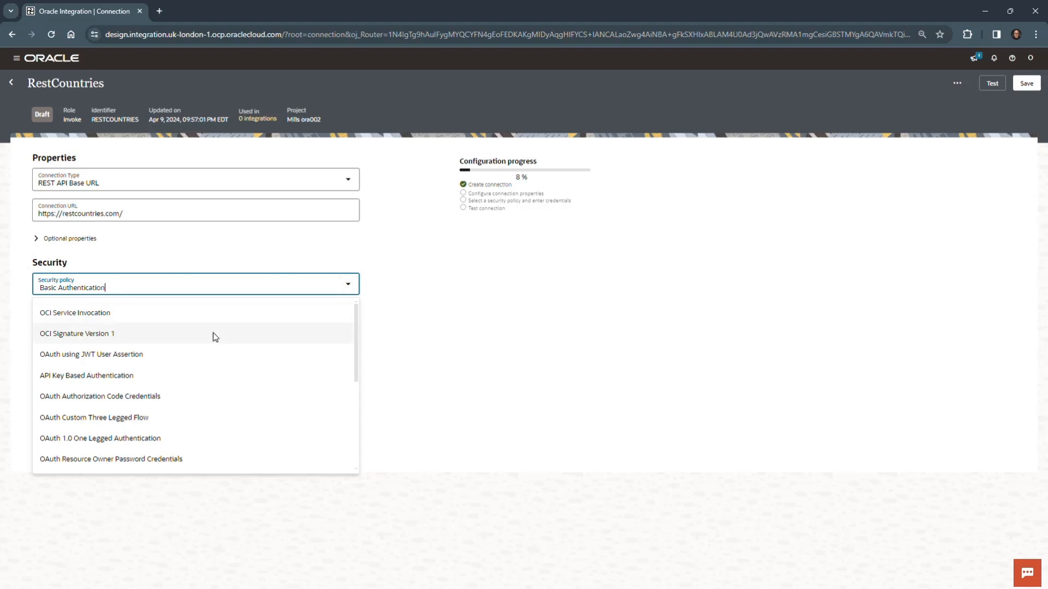
scroll(196, 355, down, 3)
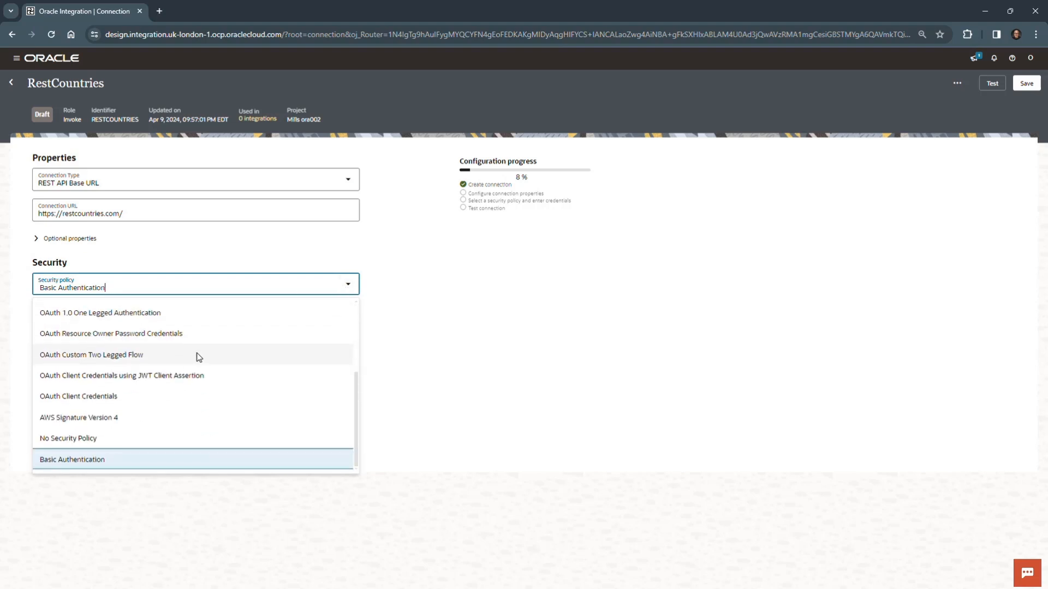
click(108, 438)
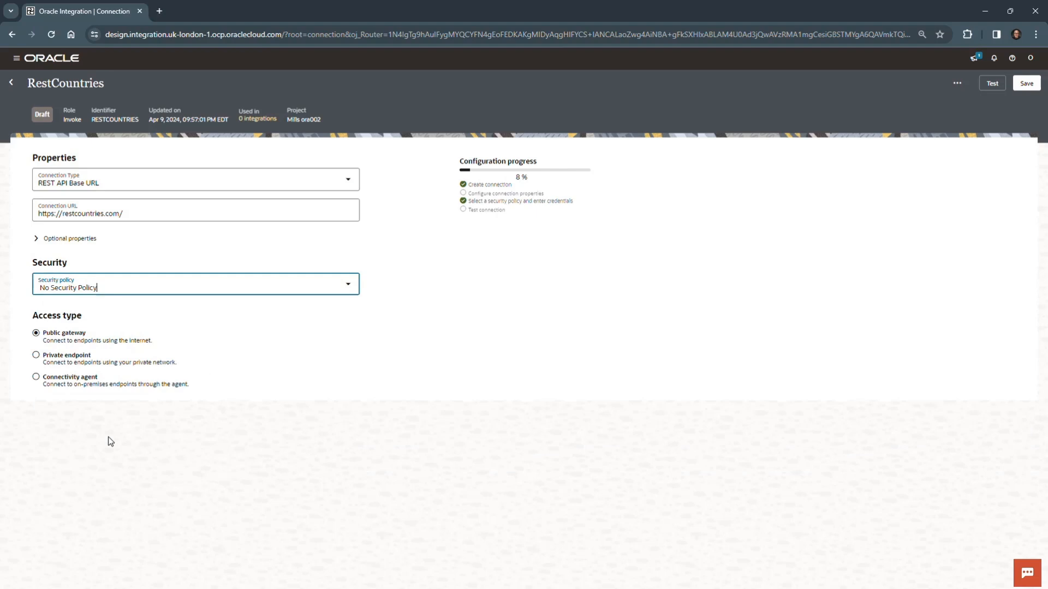
Test and save the RestCountries connection, dismissing the confirmation banners, and return to the project page.
click(990, 79)
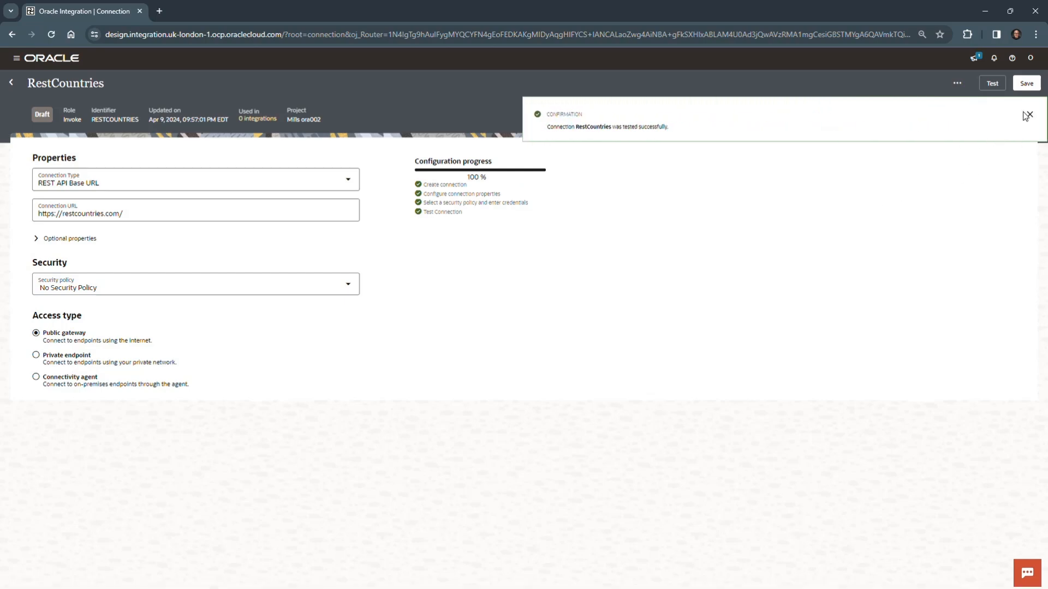
click(1028, 114)
click(1030, 85)
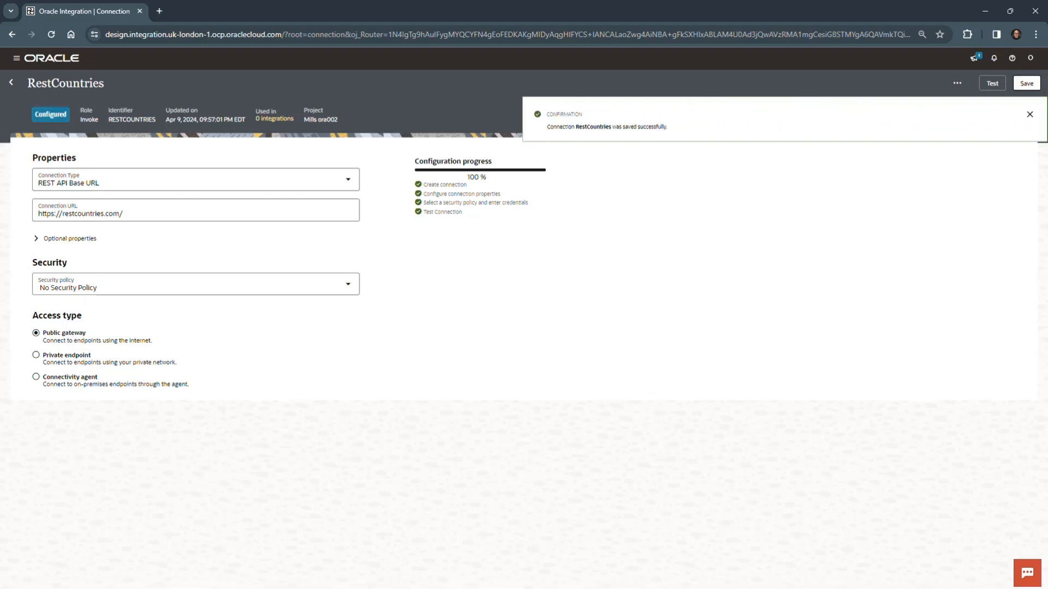
click(1030, 114)
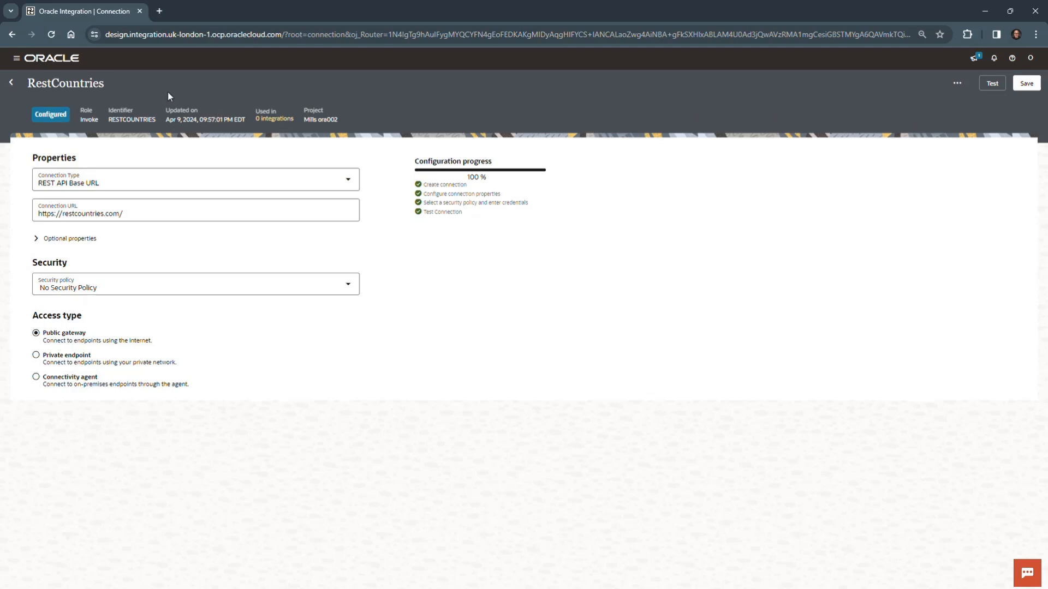
click(11, 83)
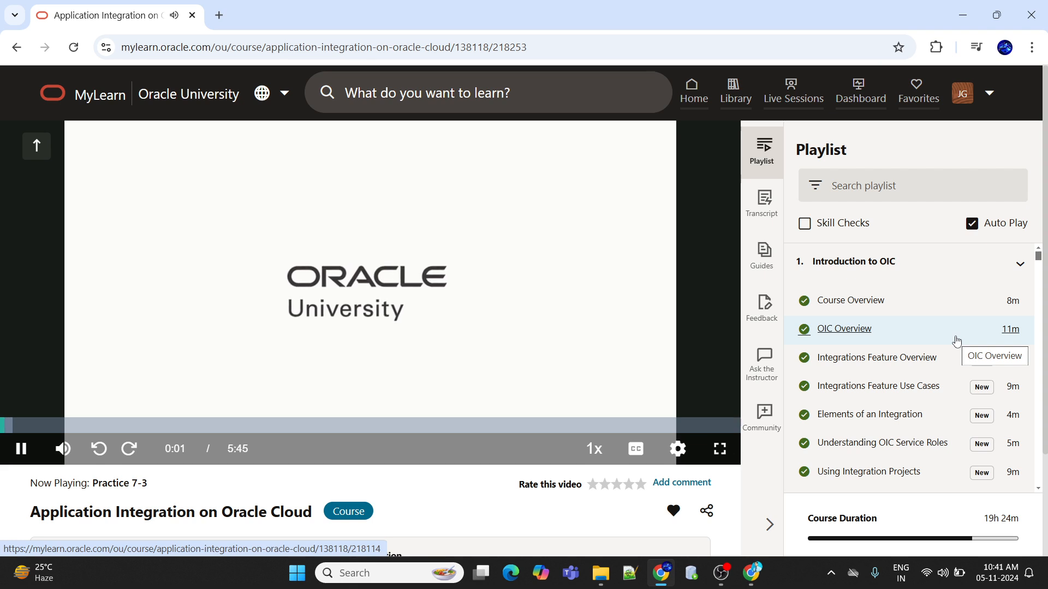
Show the Practice 7-3 video in full screen and set its quality to 1080p.
click(720, 449)
mouse_move(985, 572)
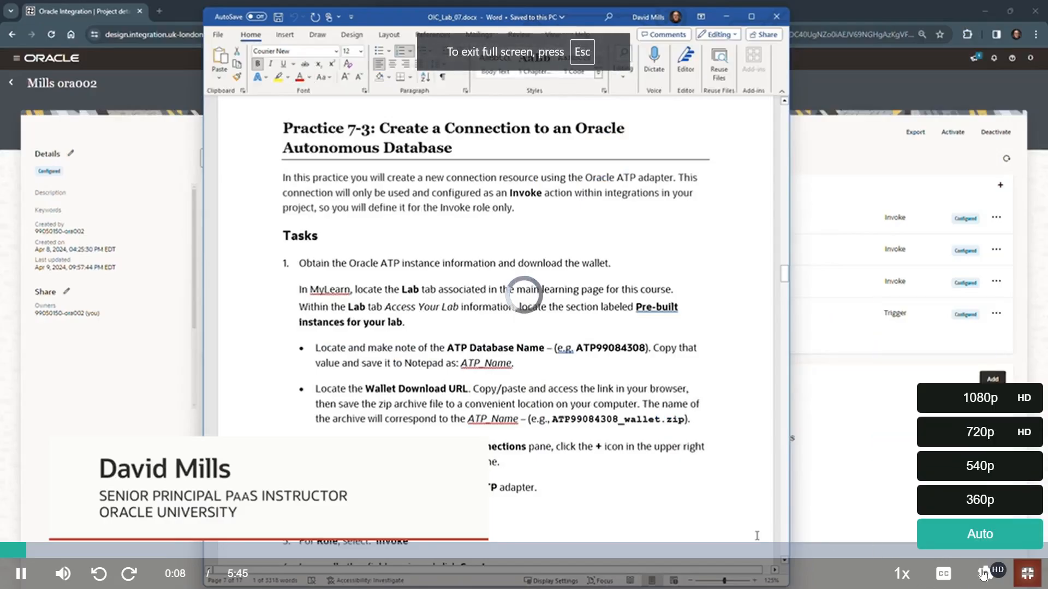
click(982, 401)
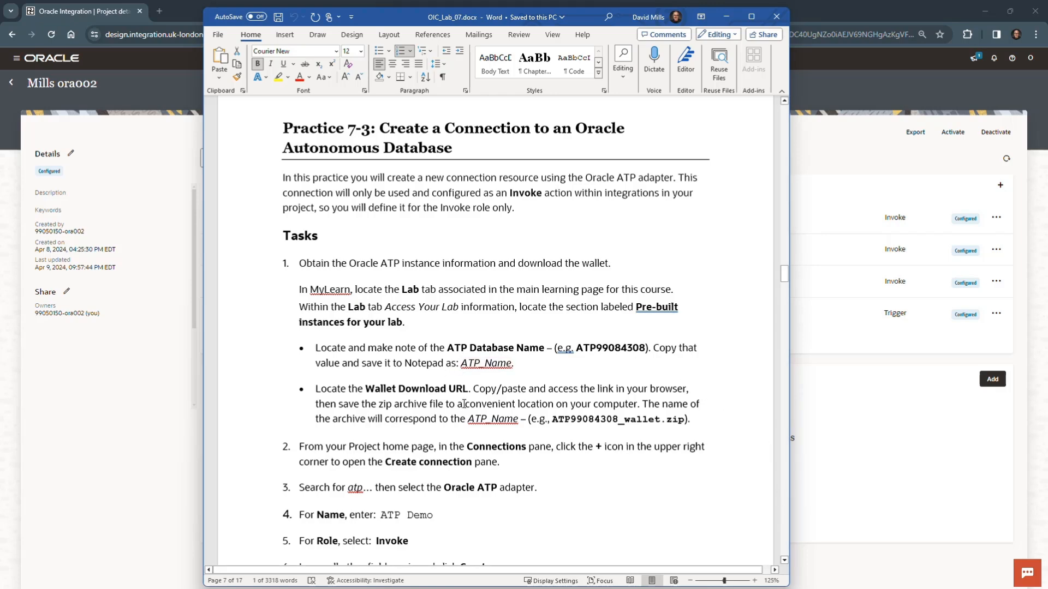
Find the ATP Database Name and Wallet Download URL requirements in the lab document and locate both entries in LAB TAB INFO.txt.
drag(365, 389, 464, 390)
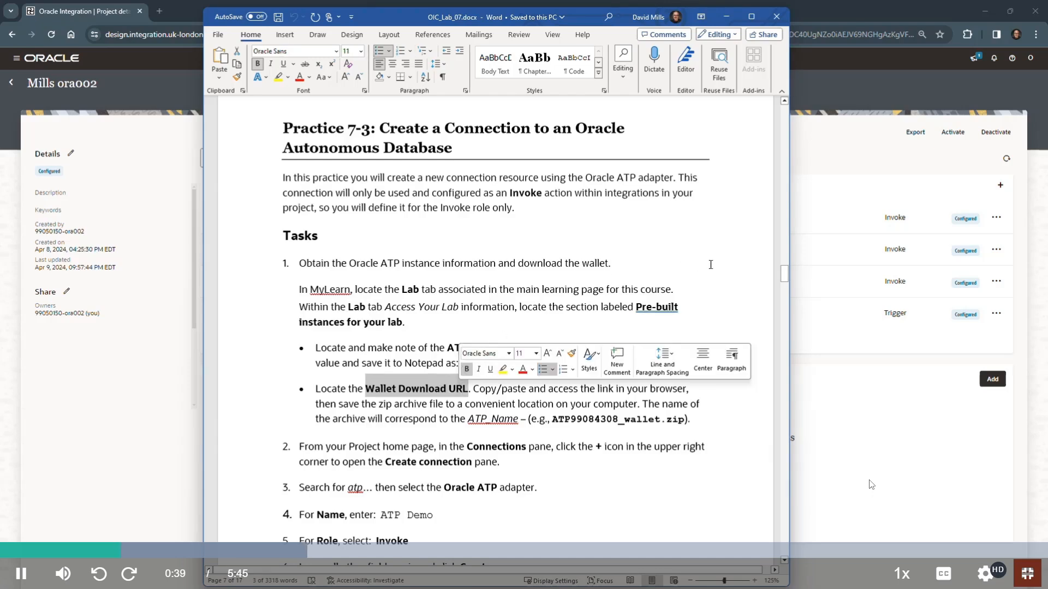
click(710, 265)
drag(557, 347, 577, 347)
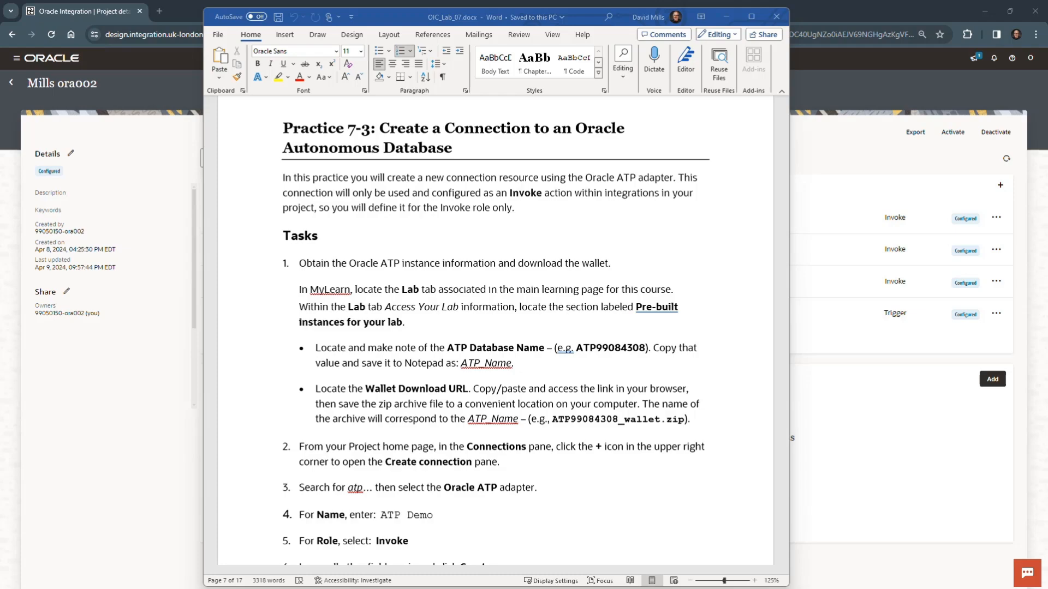
drag(1, 376, 858, 77)
scroll(734, 254, down, 6)
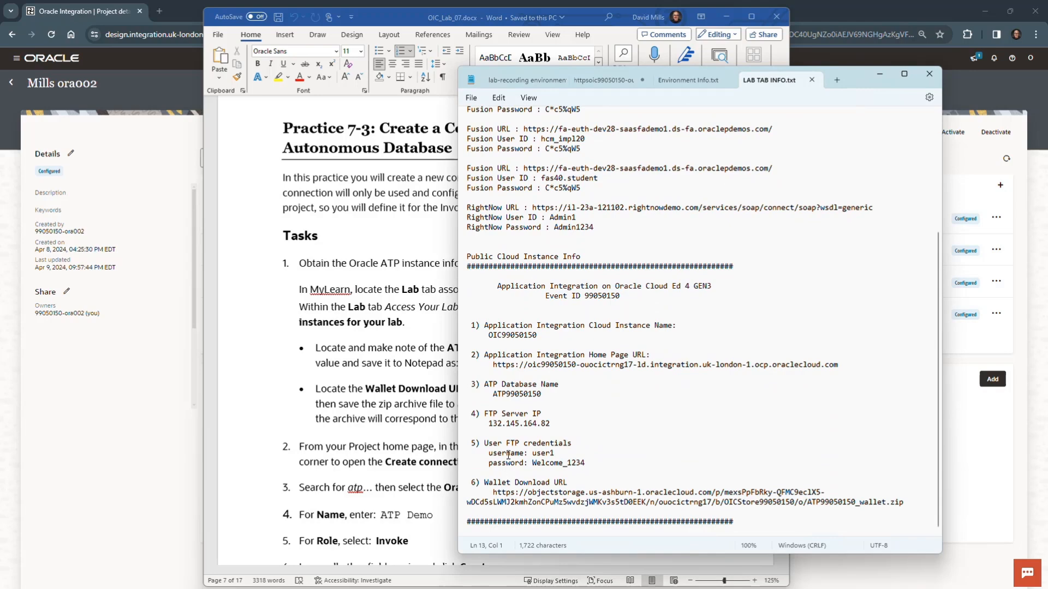
drag(493, 394, 541, 394)
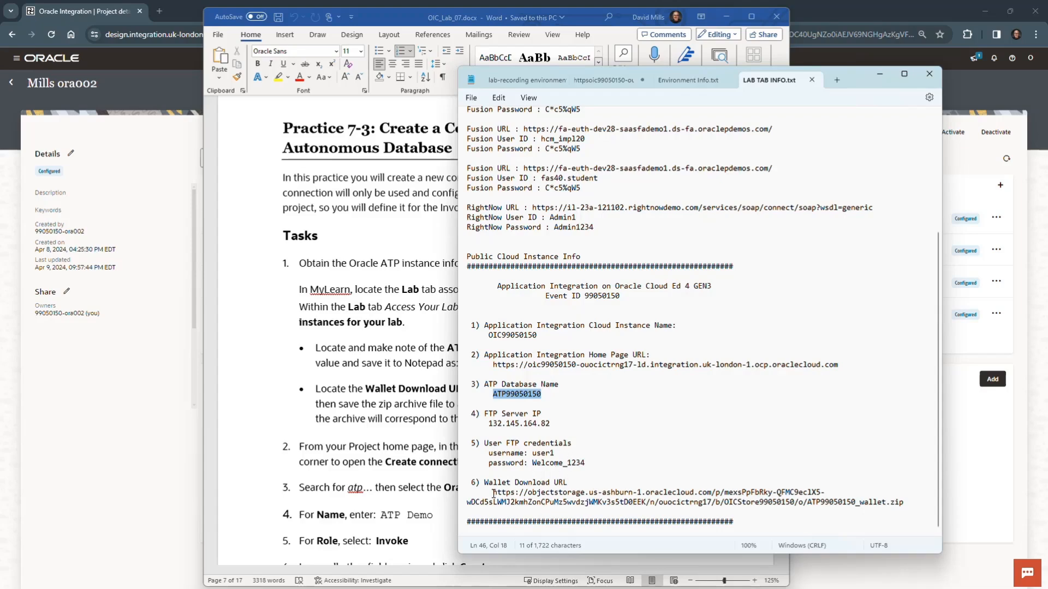
drag(493, 494, 905, 505)
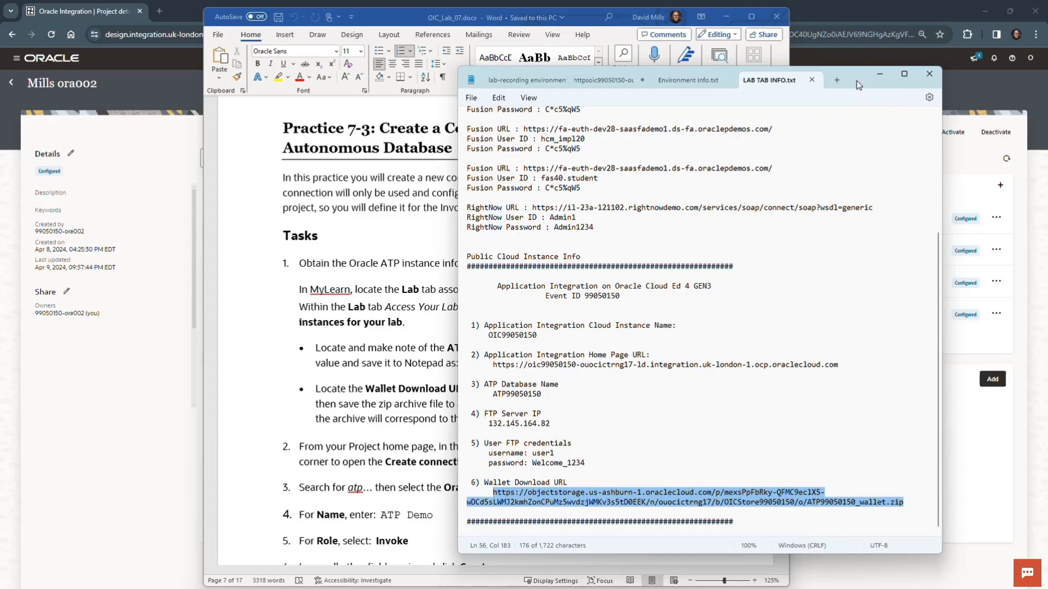
Copy the Wallet Download URL from LAB TAB INFO.txt, open it in a new browser tab and save ATP99050150_wallet.zip to Downloads.
drag(859, 84, 230, 88)
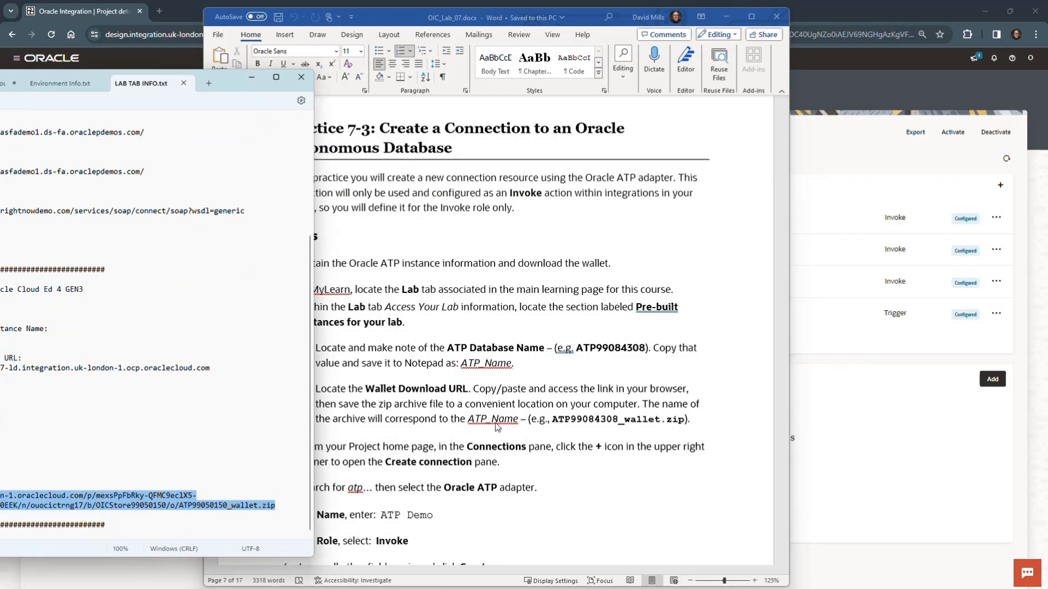
drag(230, 88, 904, 87)
click(719, 506)
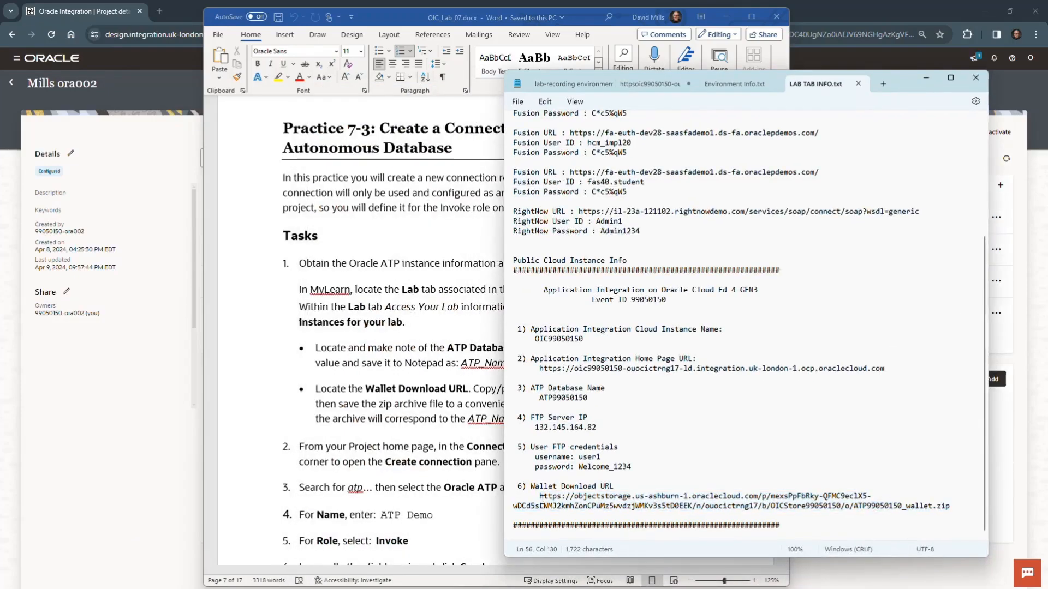
drag(540, 497, 951, 509)
key(ctrl+c)
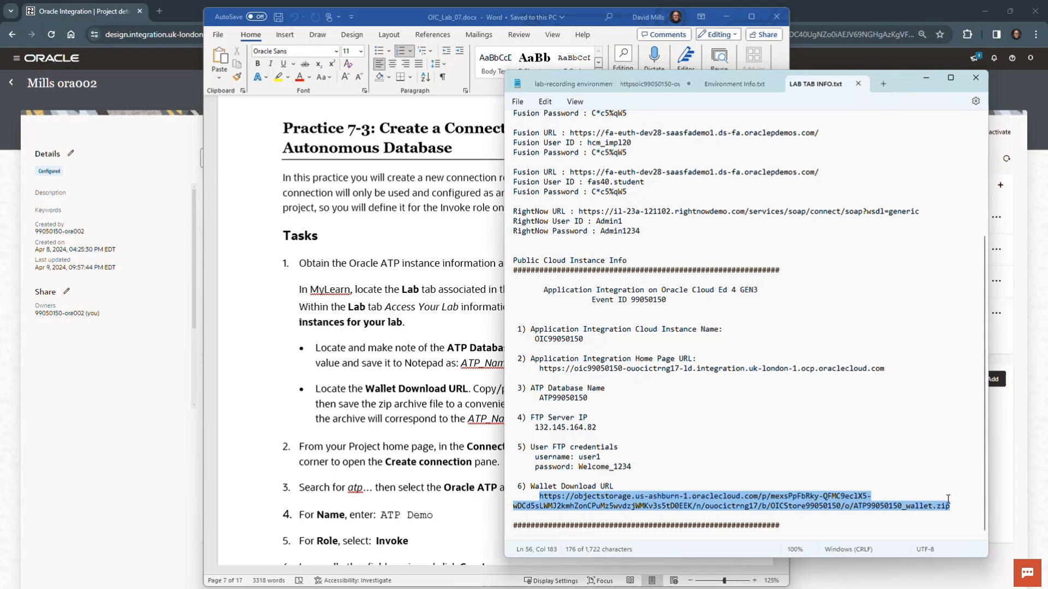
click(162, 11)
click(162, 11)
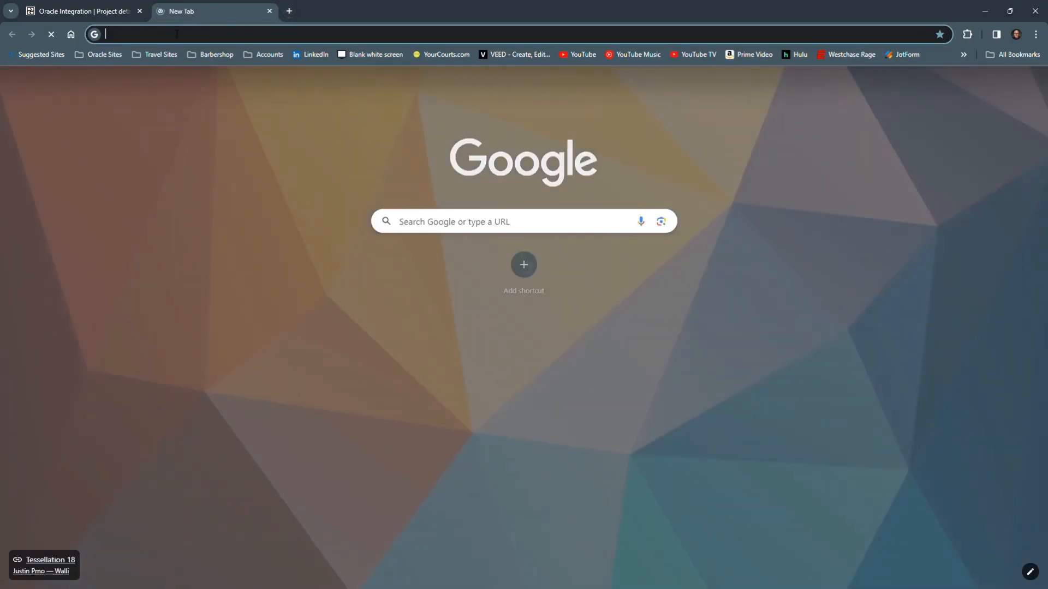
click(176, 35)
key(ctrl+v)
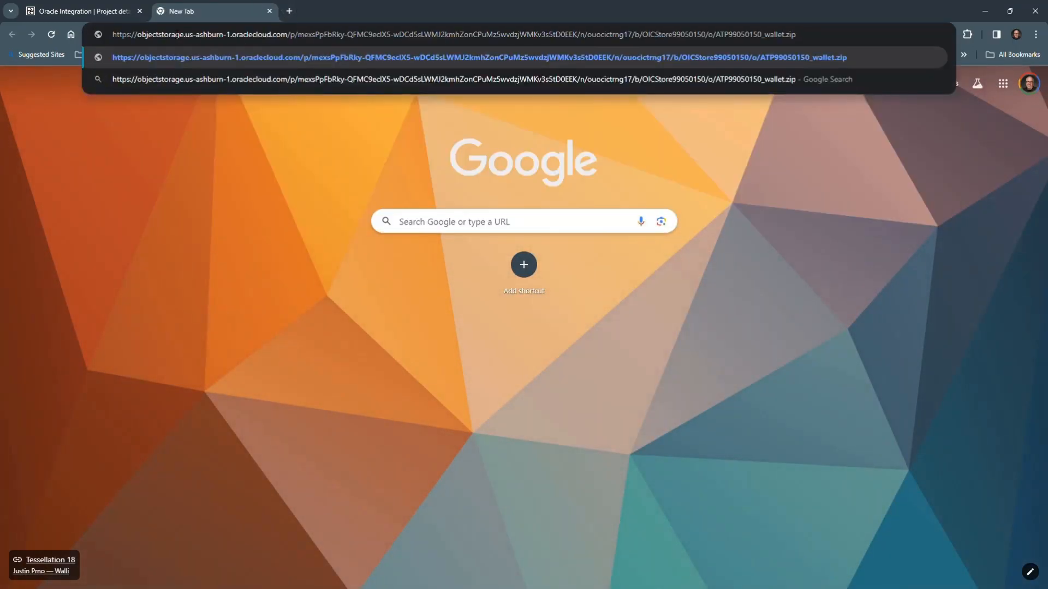
key(Return)
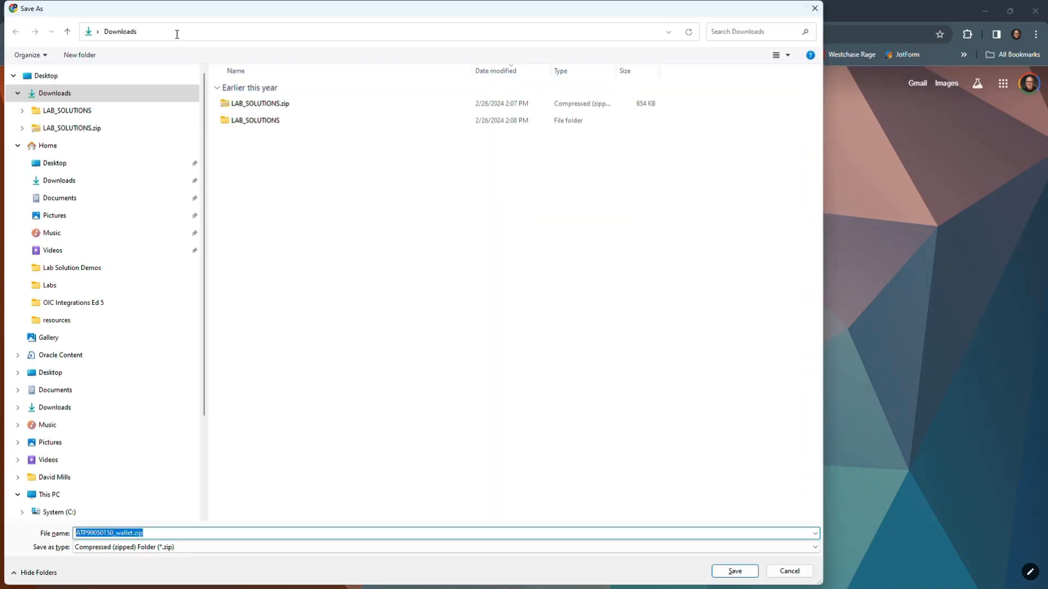
click(77, 533)
drag(77, 533, 113, 533)
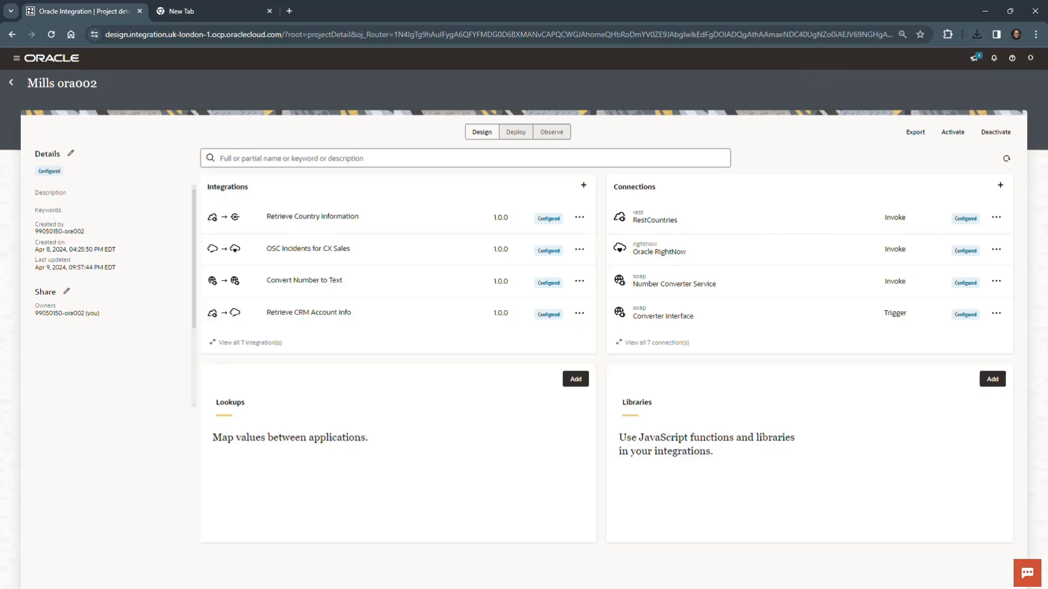
Check the connection tasks in the lab document and start a new project connection with the Oracle ATP adapter, searching for atp.
key(alt+Tab)
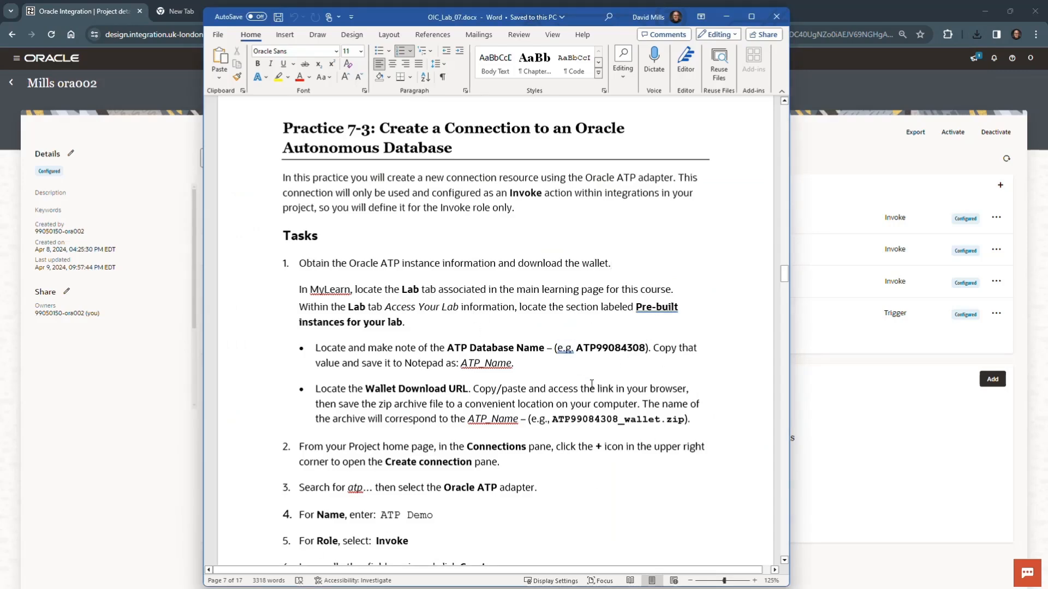
scroll(592, 384, down, 3)
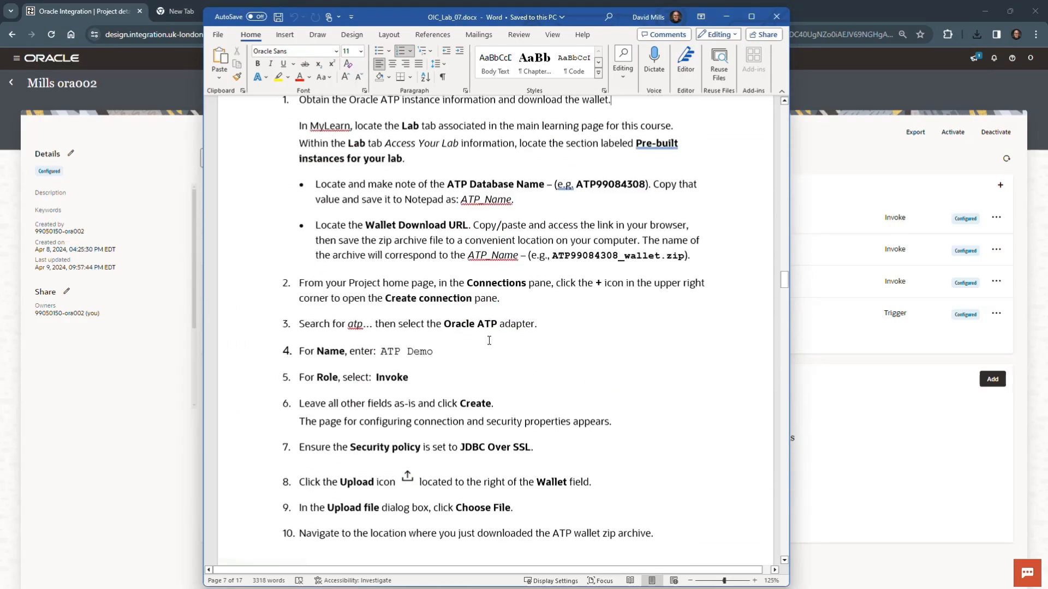
scroll(489, 341, down, 2)
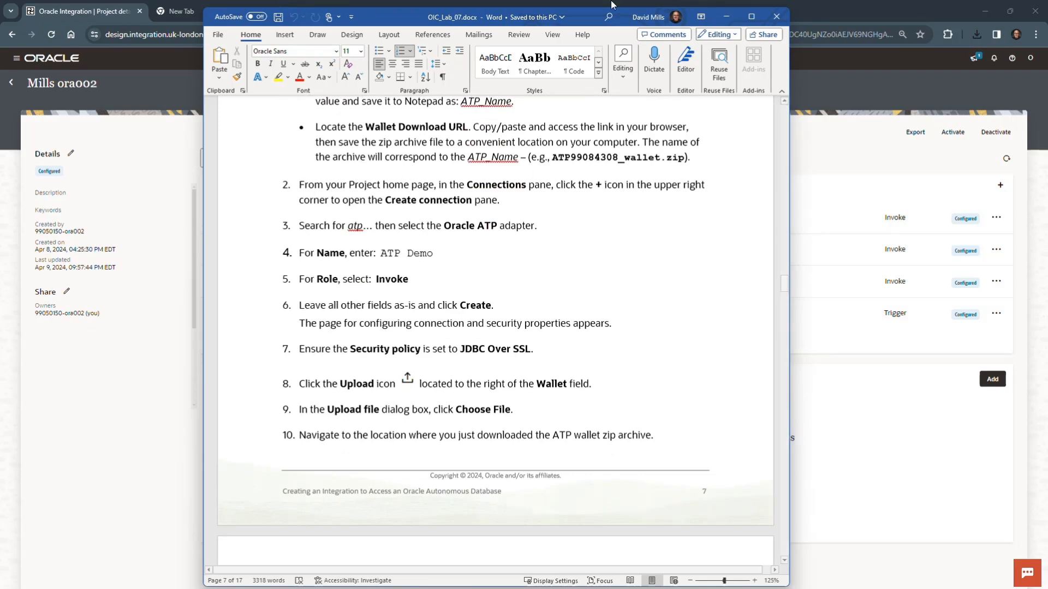
drag(584, 18, 1, 404)
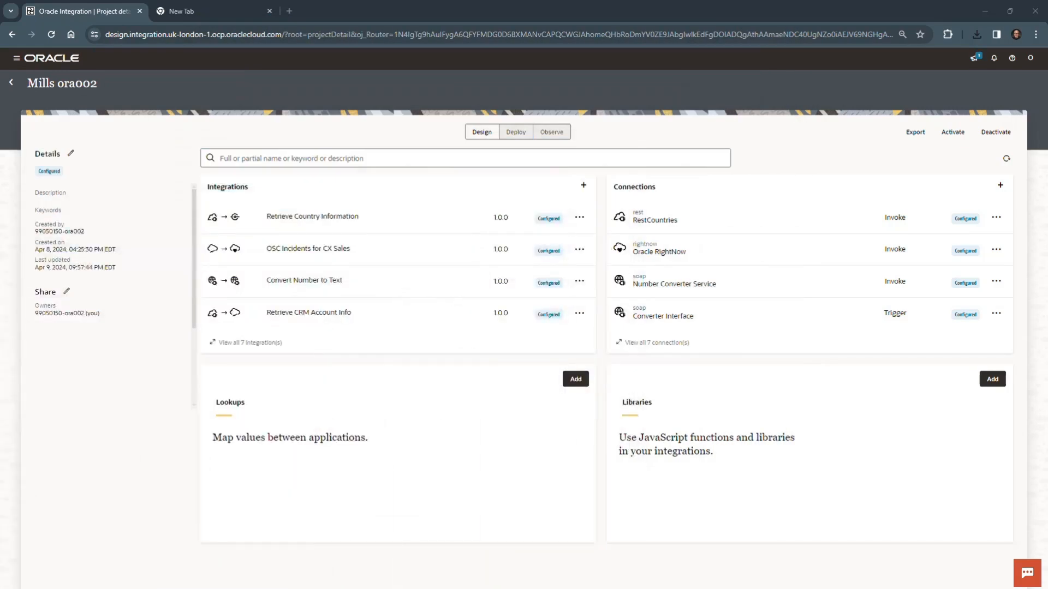
click(1005, 188)
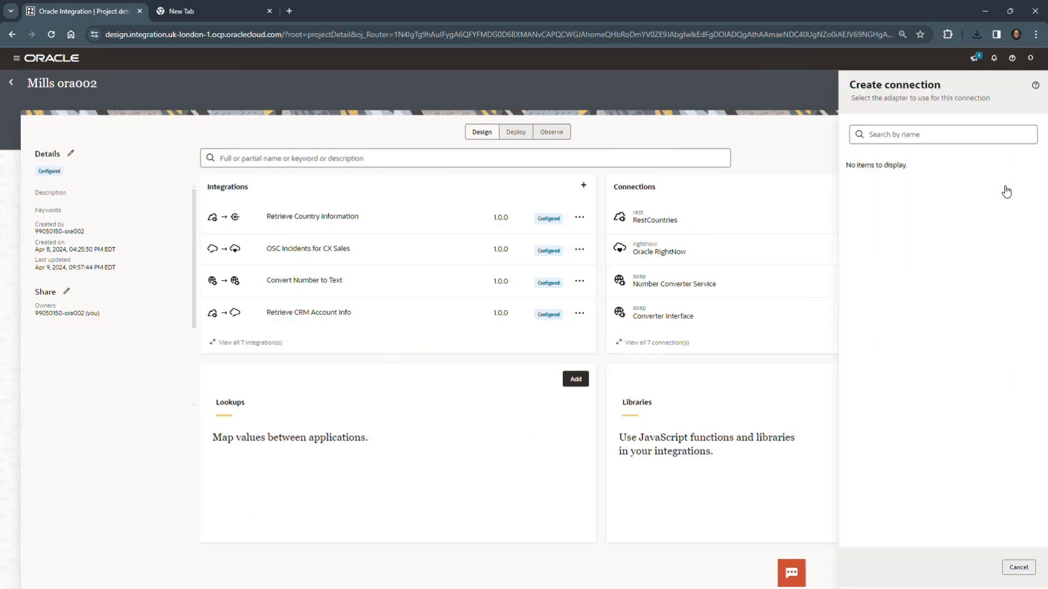
click(943, 134)
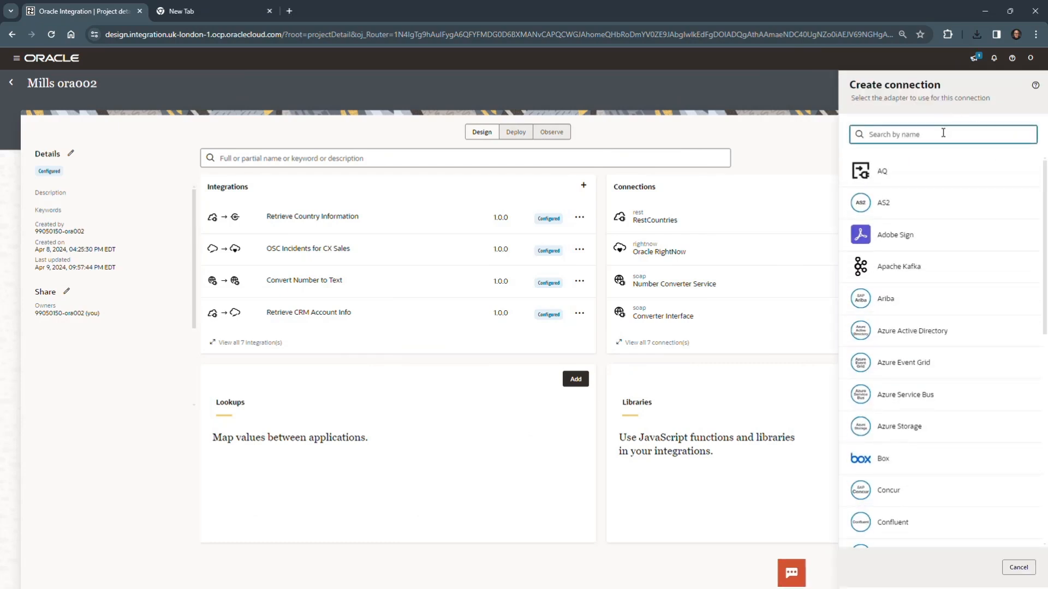
text(atp)
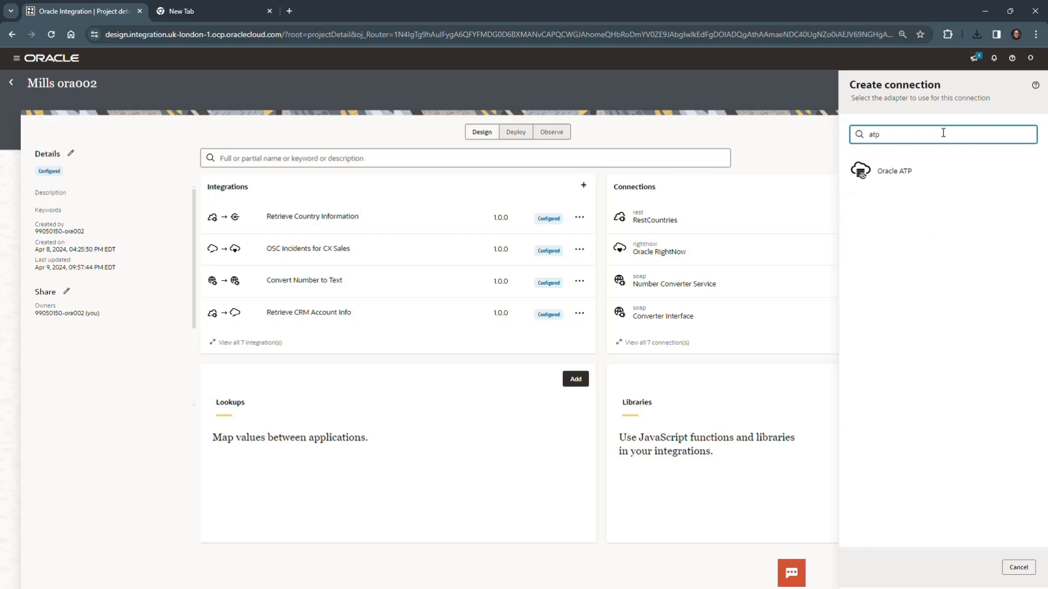
click(897, 170)
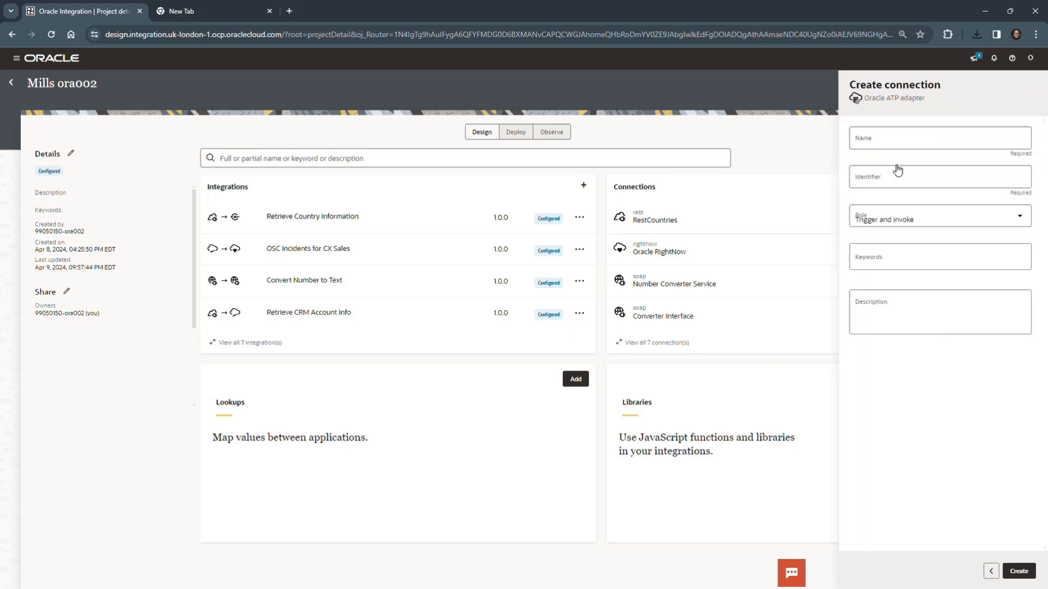
Name the new Oracle ATP connection ATP Demo, give it the Invoke role and create it.
click(920, 143)
text(ATP)
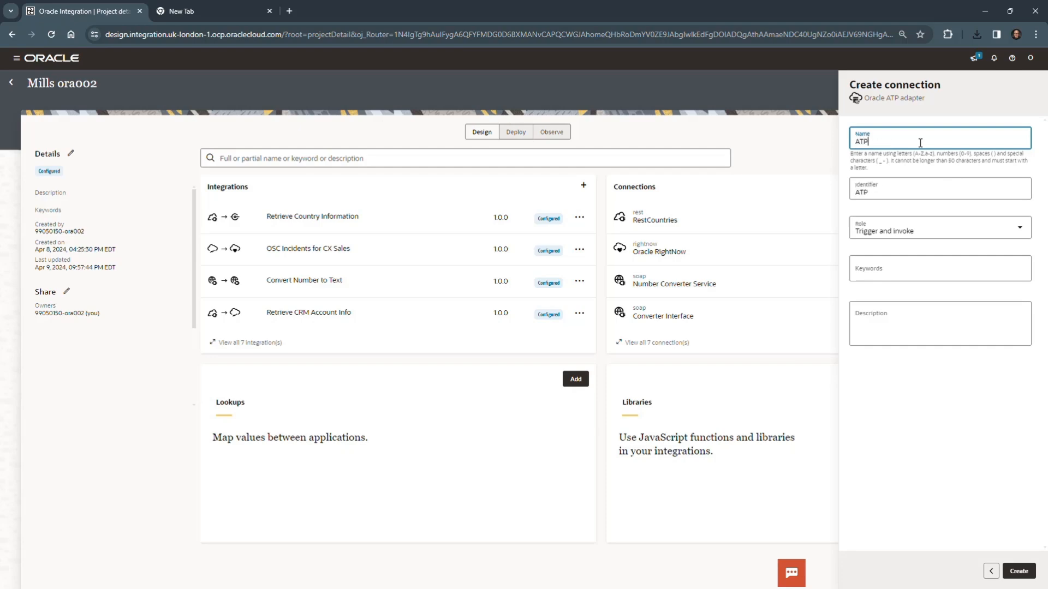
text( Demo)
click(1019, 232)
click(888, 281)
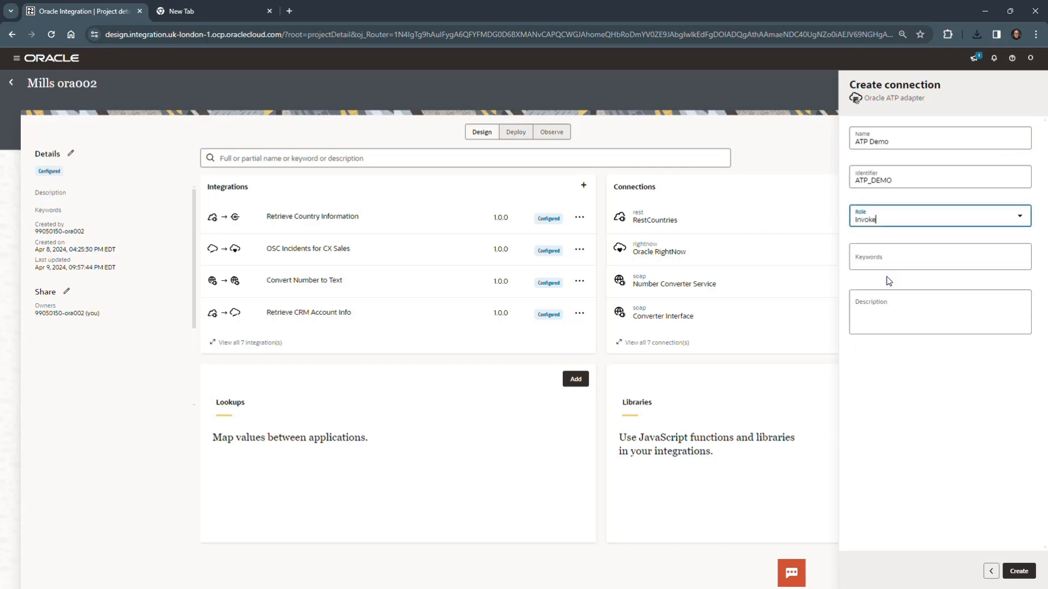
click(1018, 571)
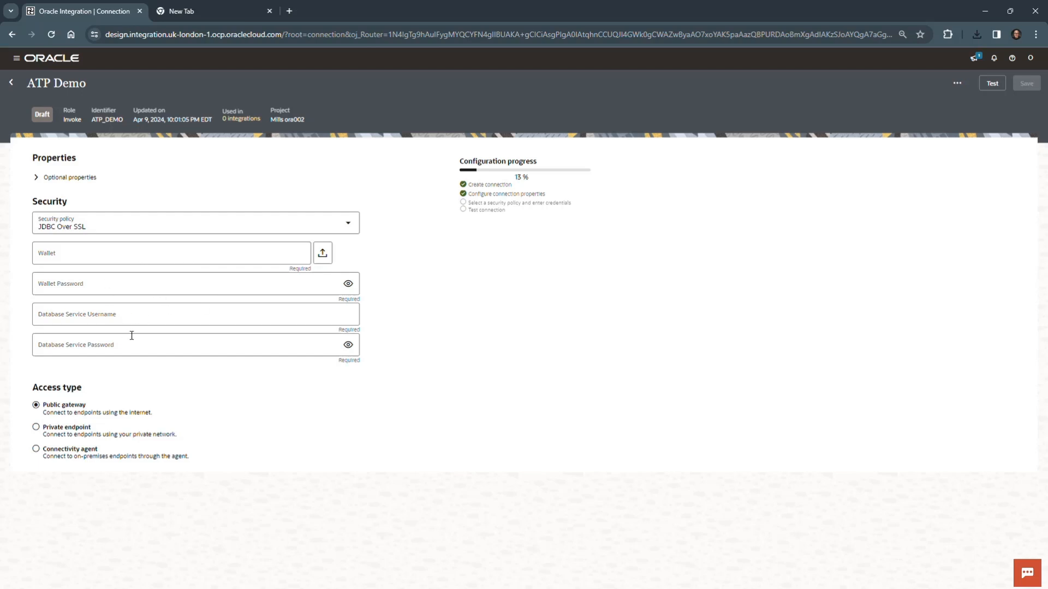
Keep JDBC Over SSL as the ATP Demo security policy and upload ATP99050150_wallet.zip from Downloads as the wallet.
click(348, 223)
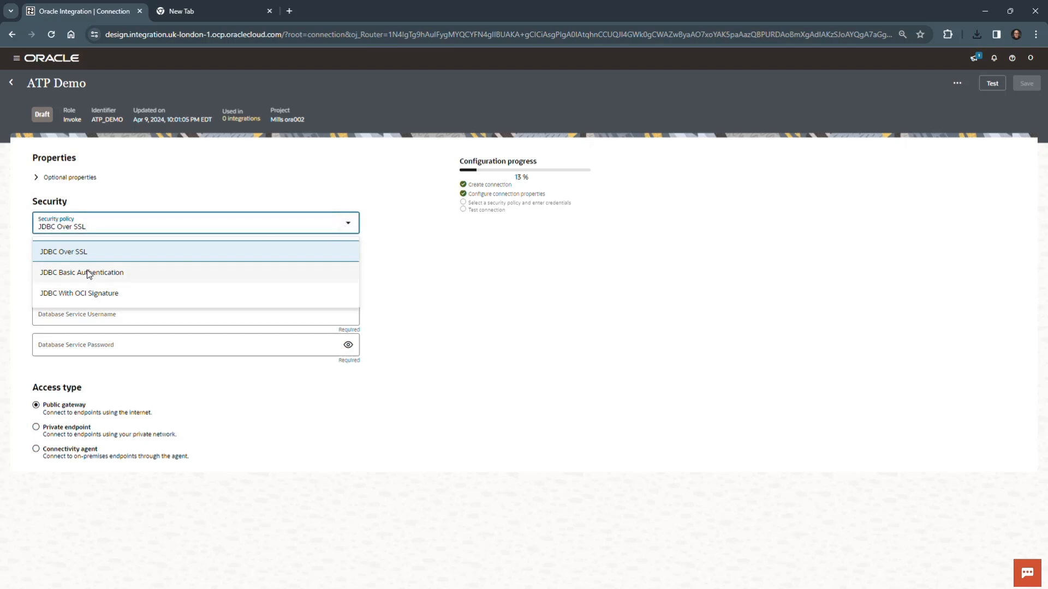
click(116, 255)
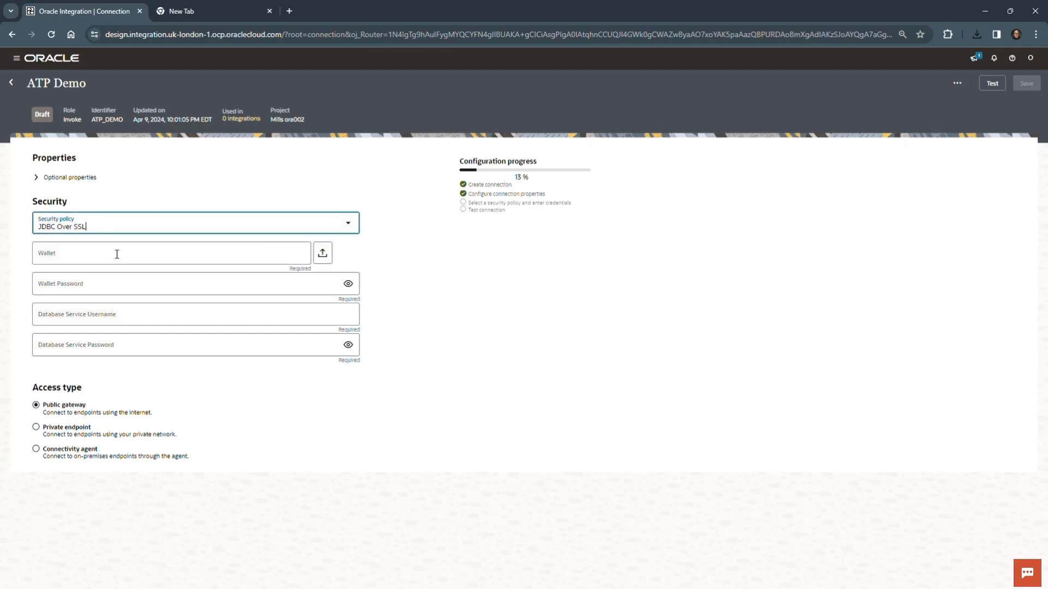
click(323, 255)
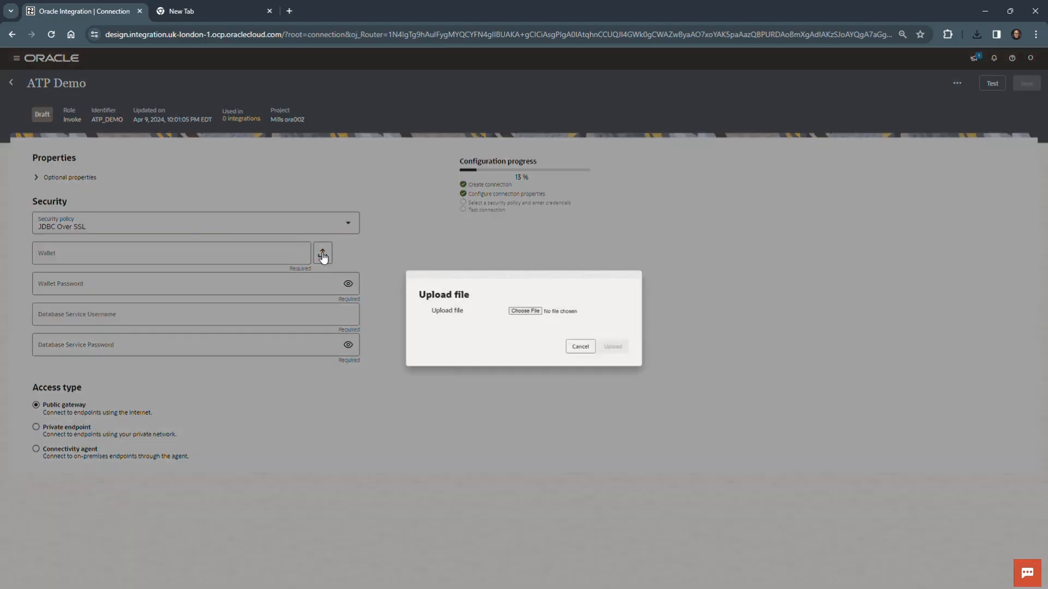
click(537, 312)
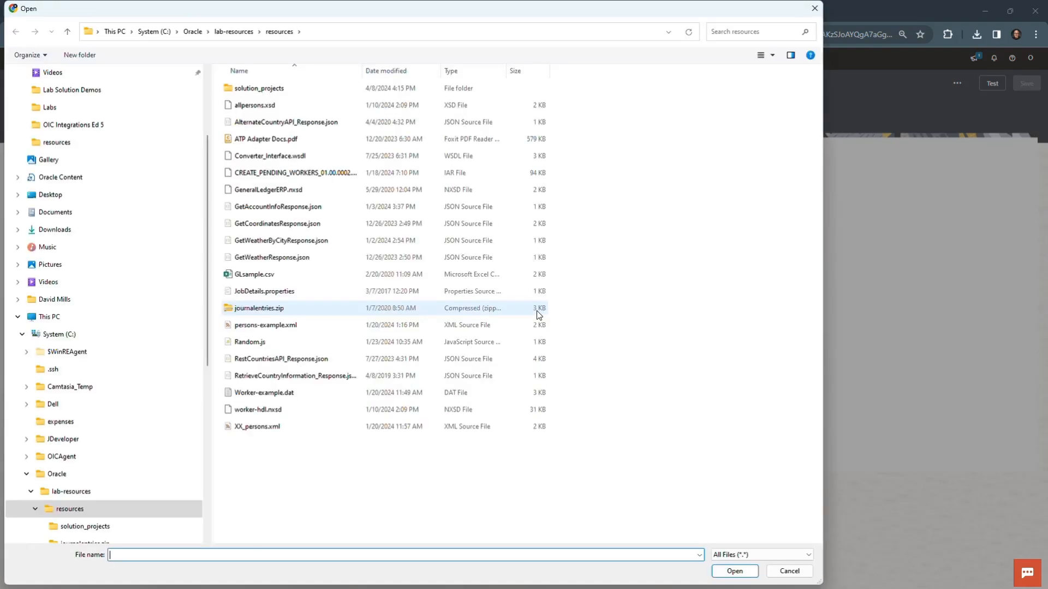
scroll(105, 189, up, 3)
scroll(121, 183, down, 2)
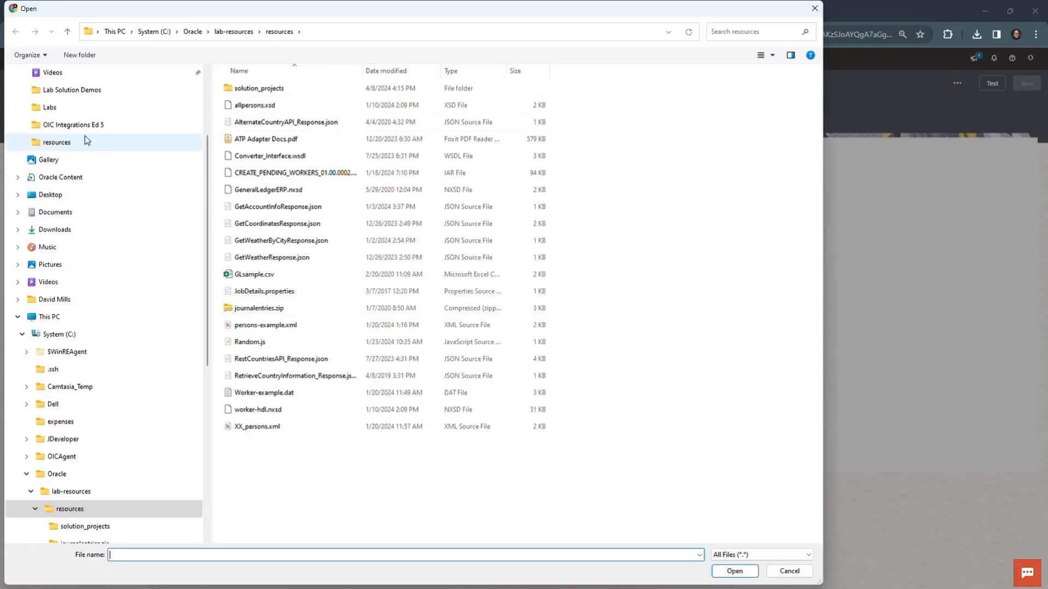
scroll(84, 136, up, 3)
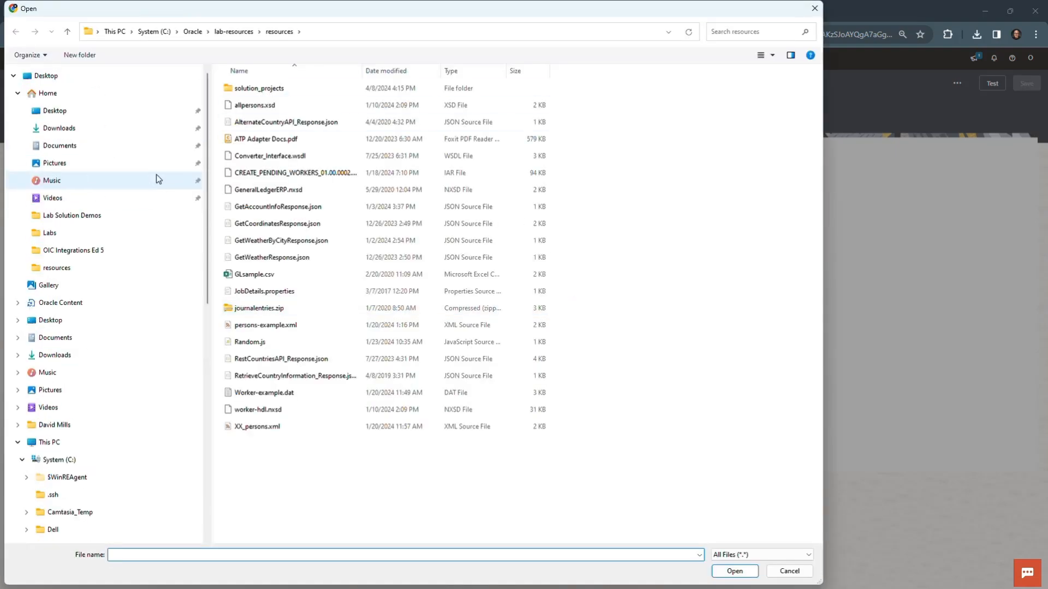
click(79, 130)
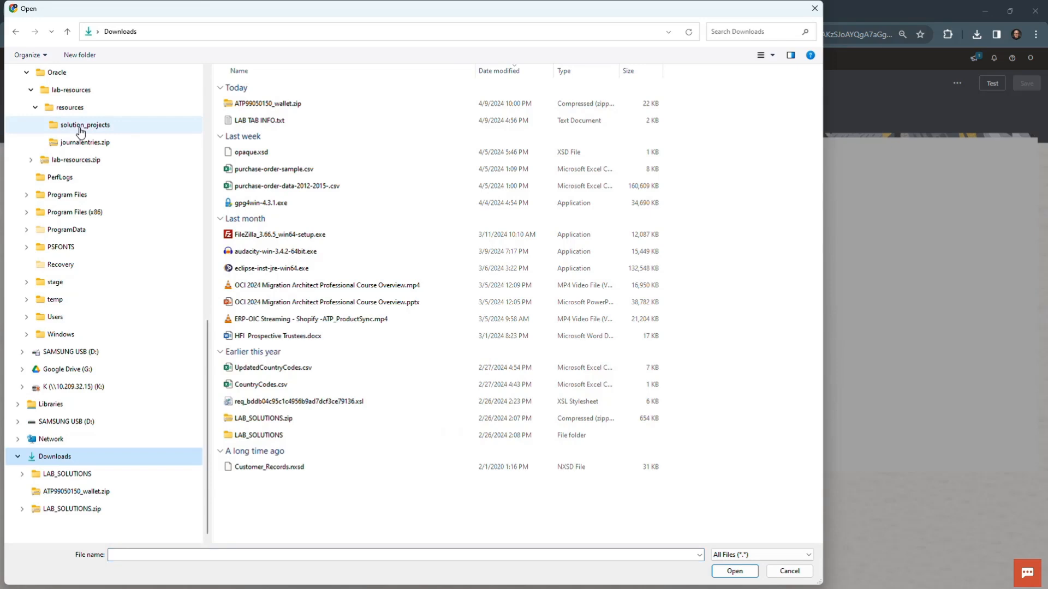
click(280, 107)
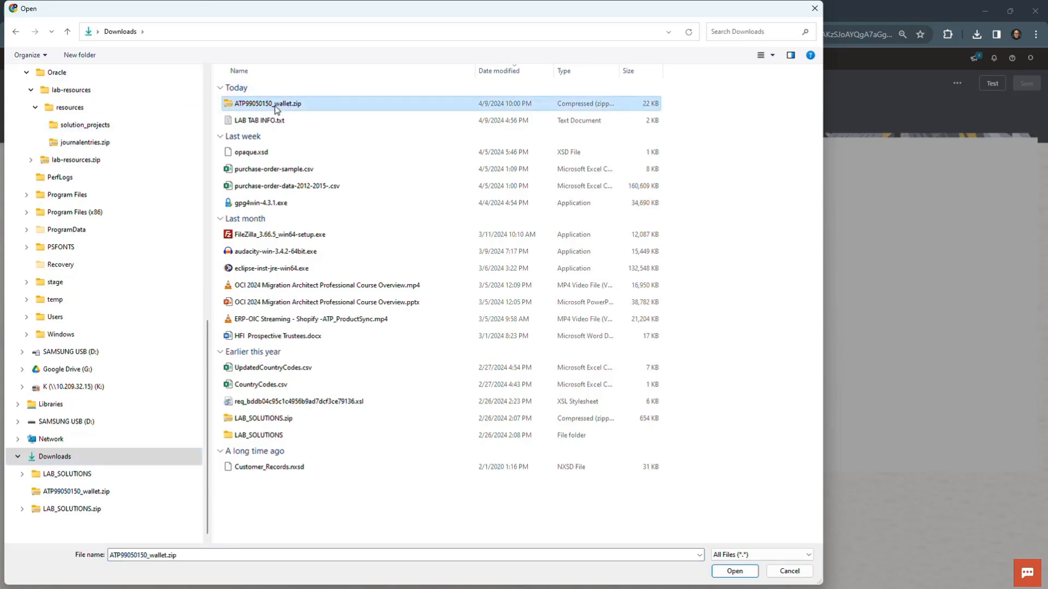
click(751, 573)
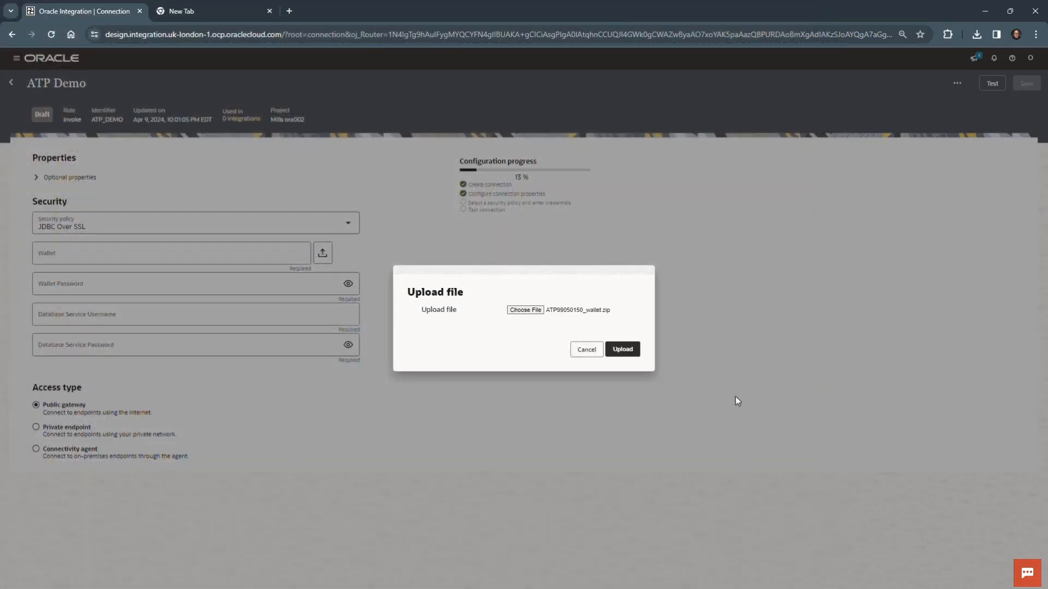
click(631, 353)
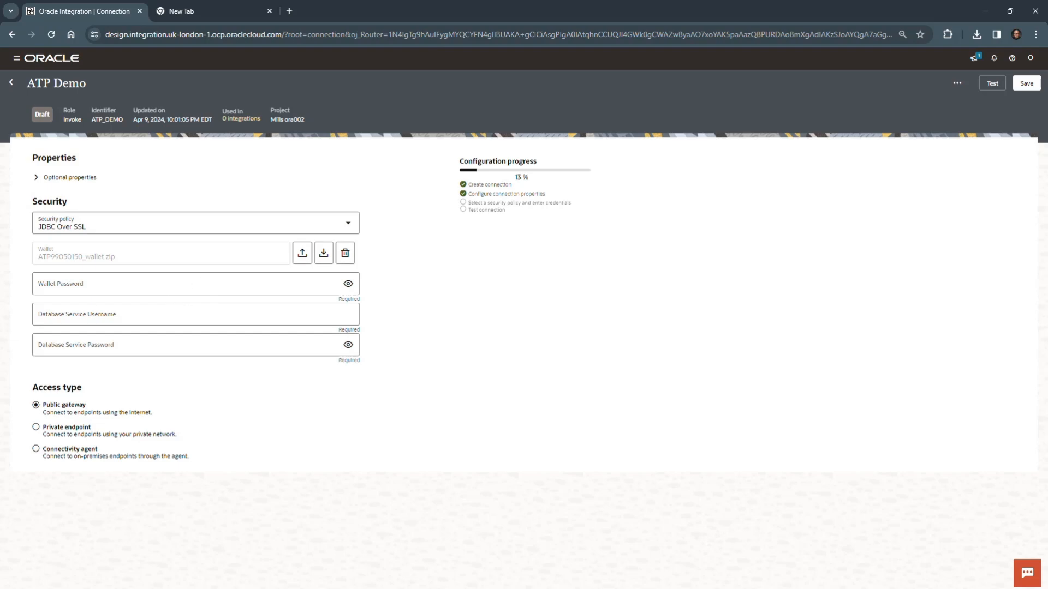
Copy the wallet password from the lab document OIC_Lab_07.docx and enter it as the ATP Demo connection's Wallet Password.
drag(0, 513, 780, 57)
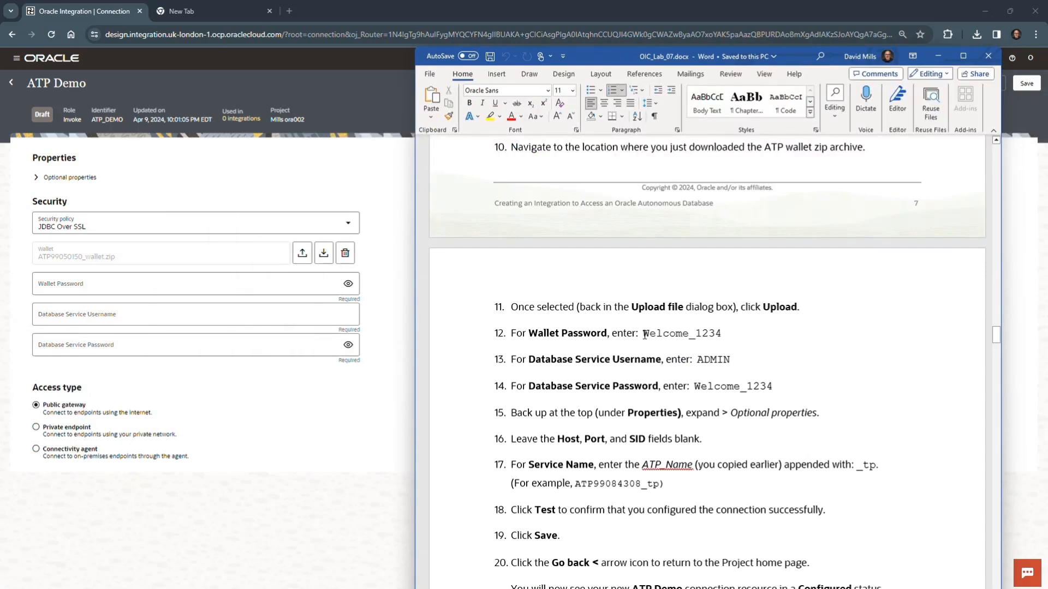
drag(644, 334, 721, 332)
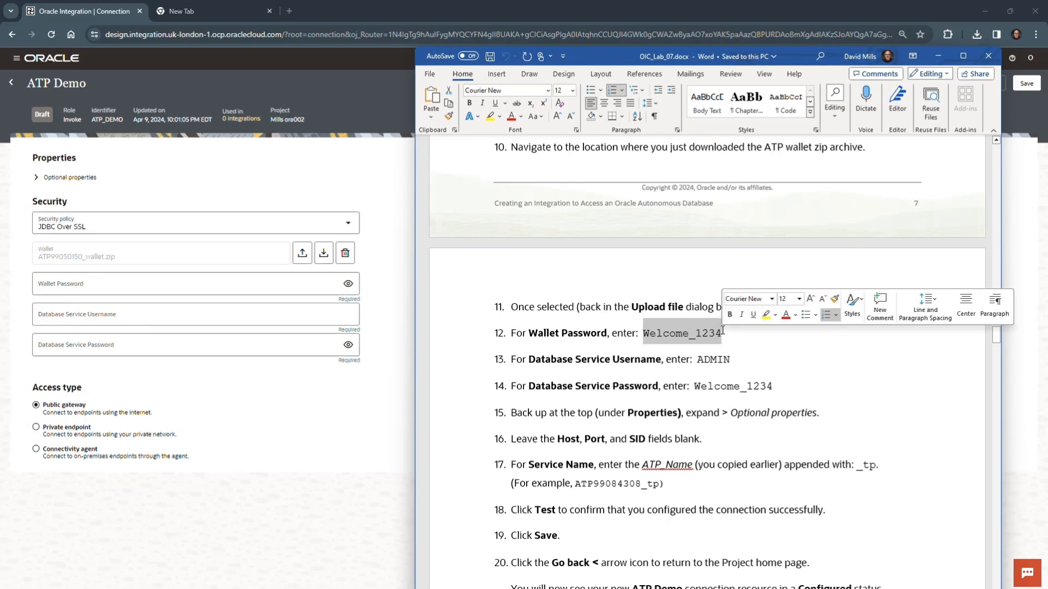
click(98, 284)
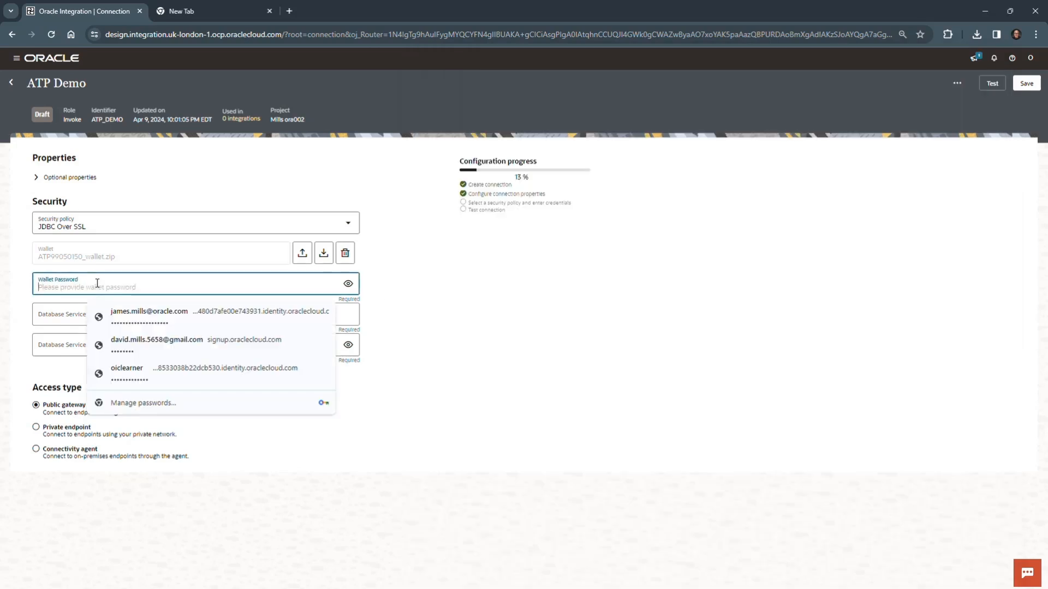
key(ctrl+v)
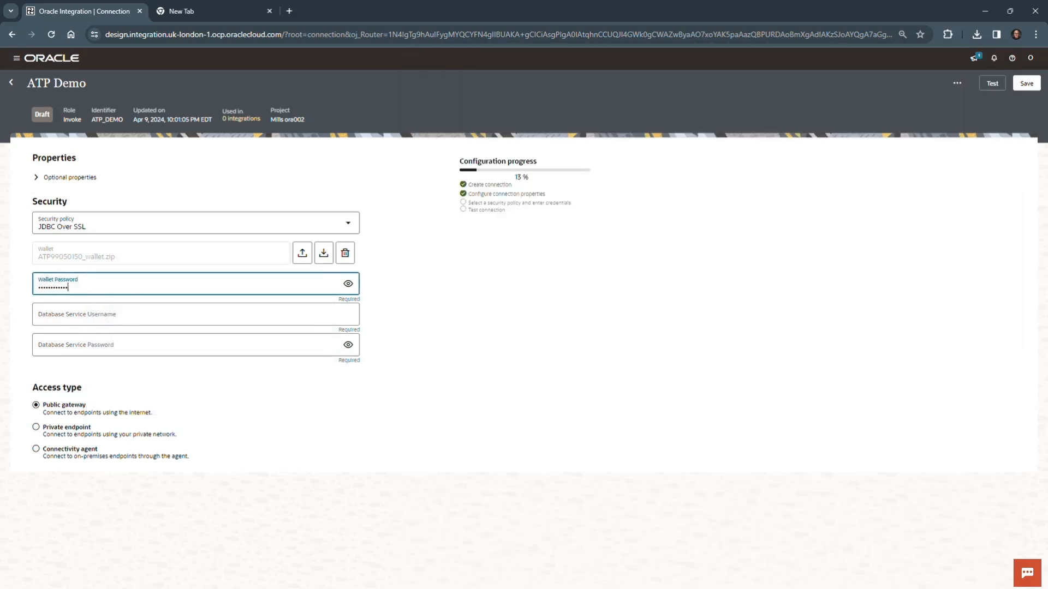
Enter the Database Service Password copied from the lab document and set the Database Service Username to ADMIN.
key(alt+Tab)
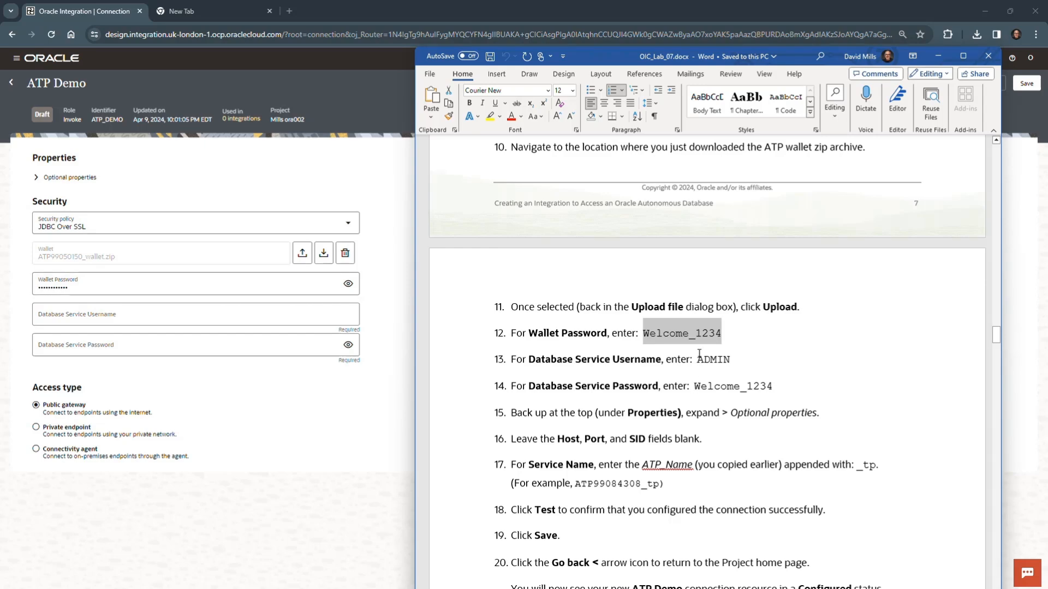
drag(695, 386, 774, 386)
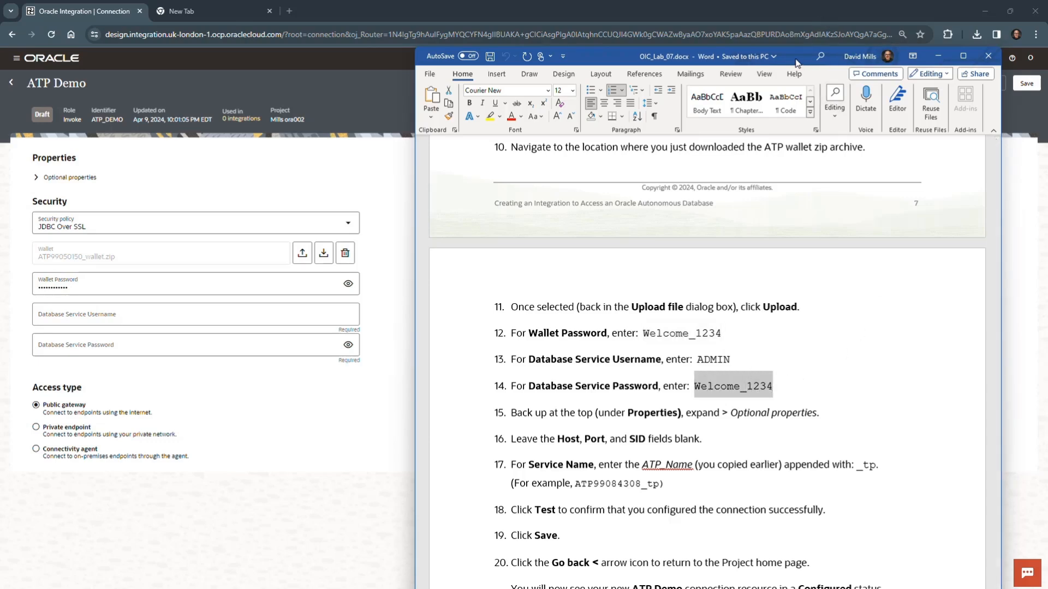
click(937, 55)
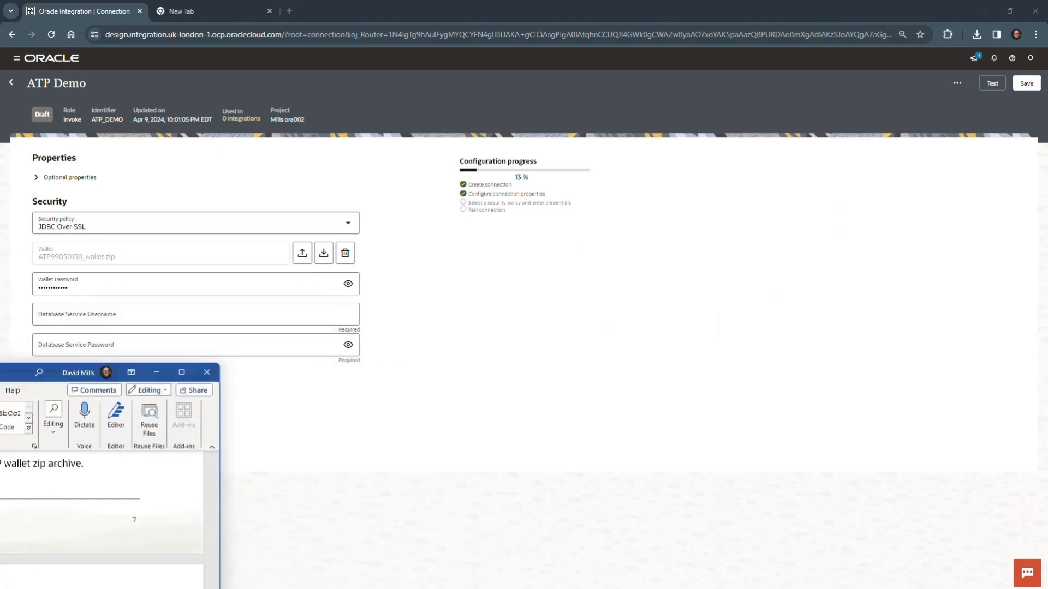
click(103, 348)
key(ctrl+v)
click(102, 321)
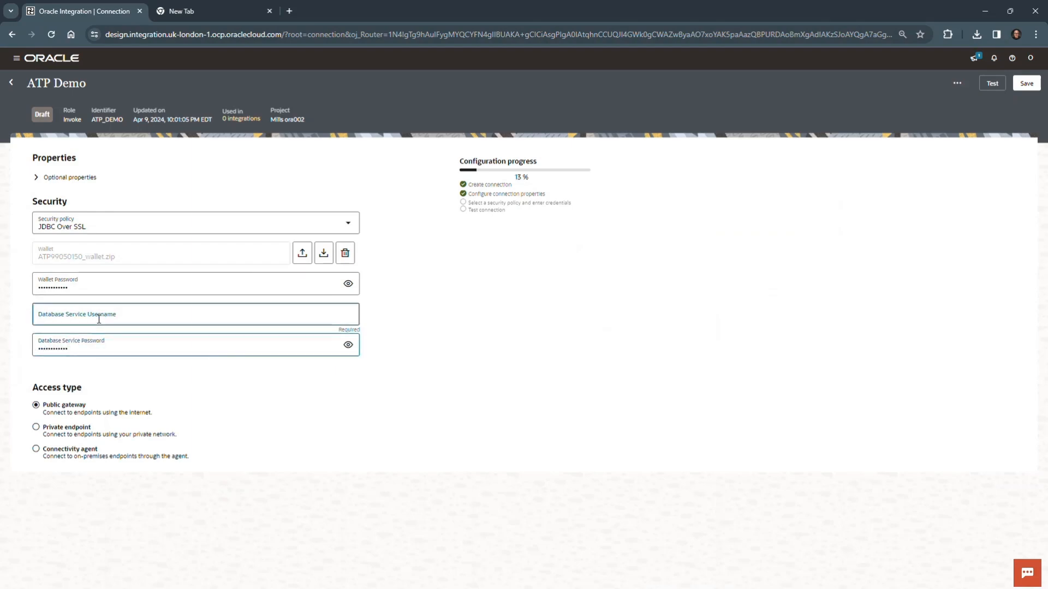
text(ADMIN)
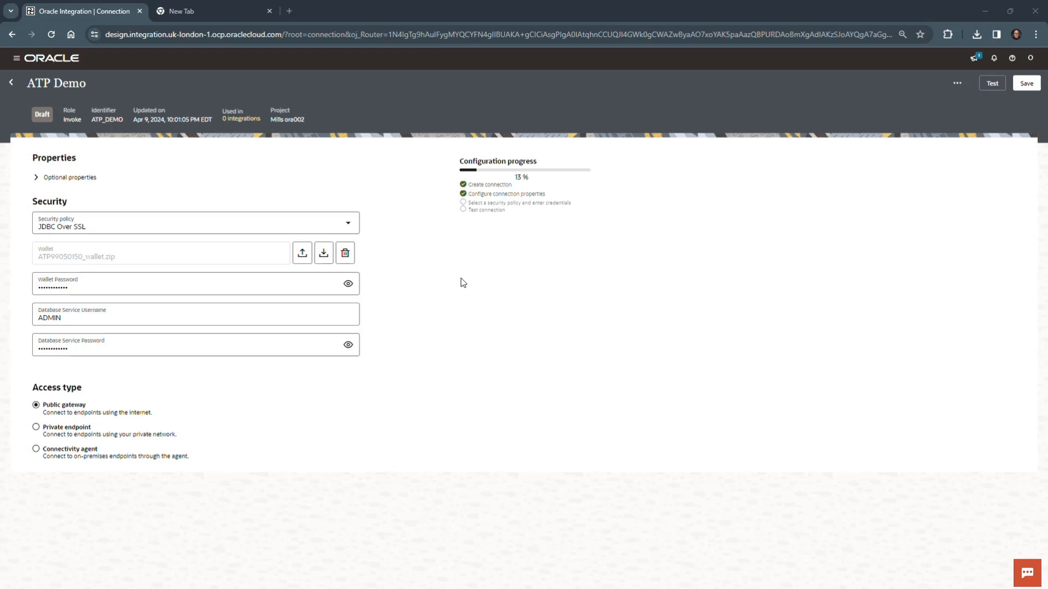
Expand the optional properties, check the lab document's suffix instruction and set the Service Name to ATP99050150_tp.
click(36, 178)
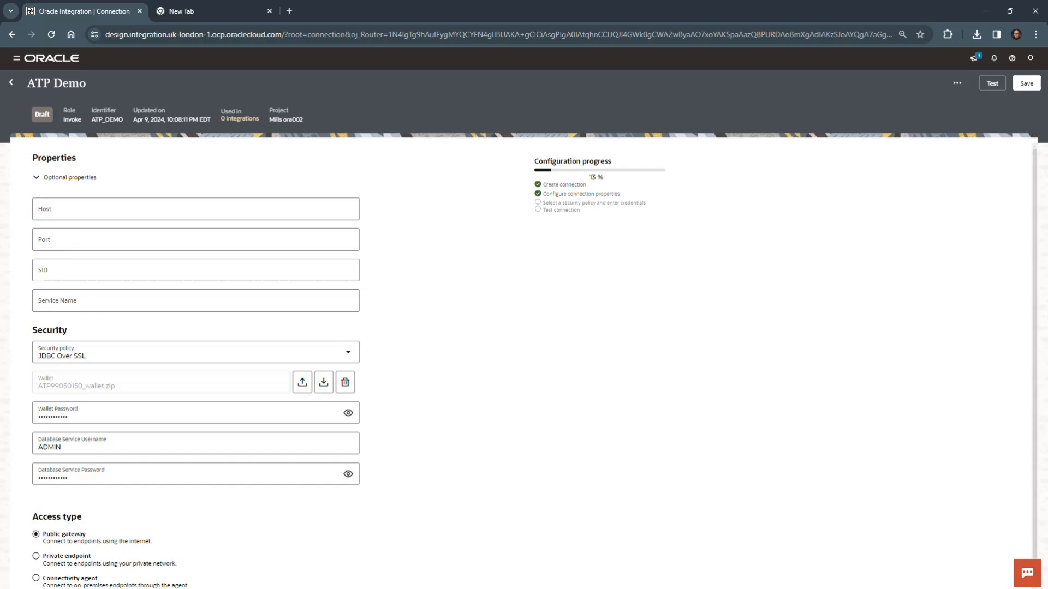
drag(0, 464, 777, 82)
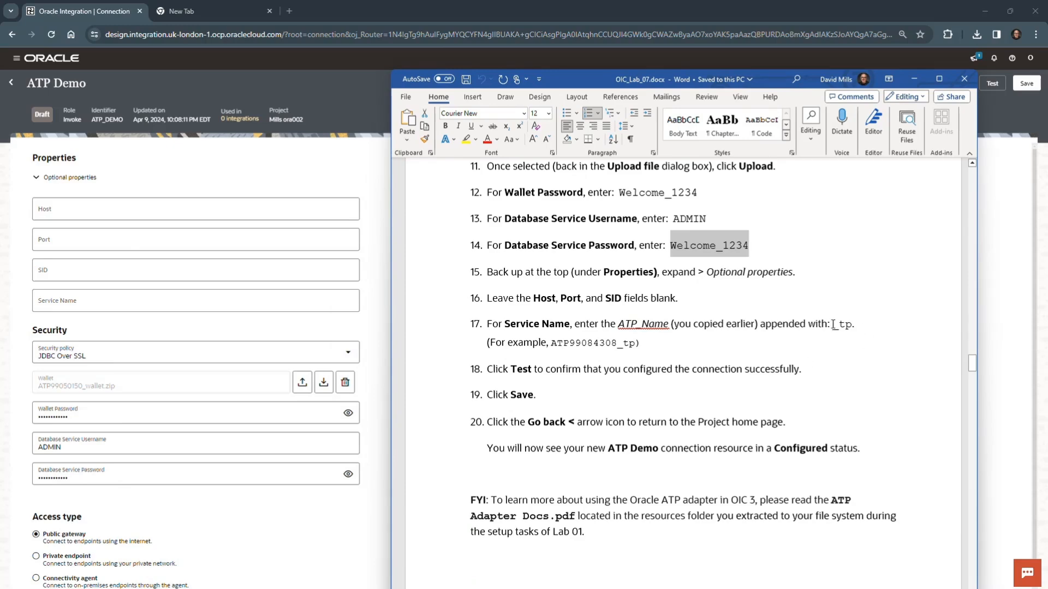
drag(833, 324, 852, 325)
click(860, 359)
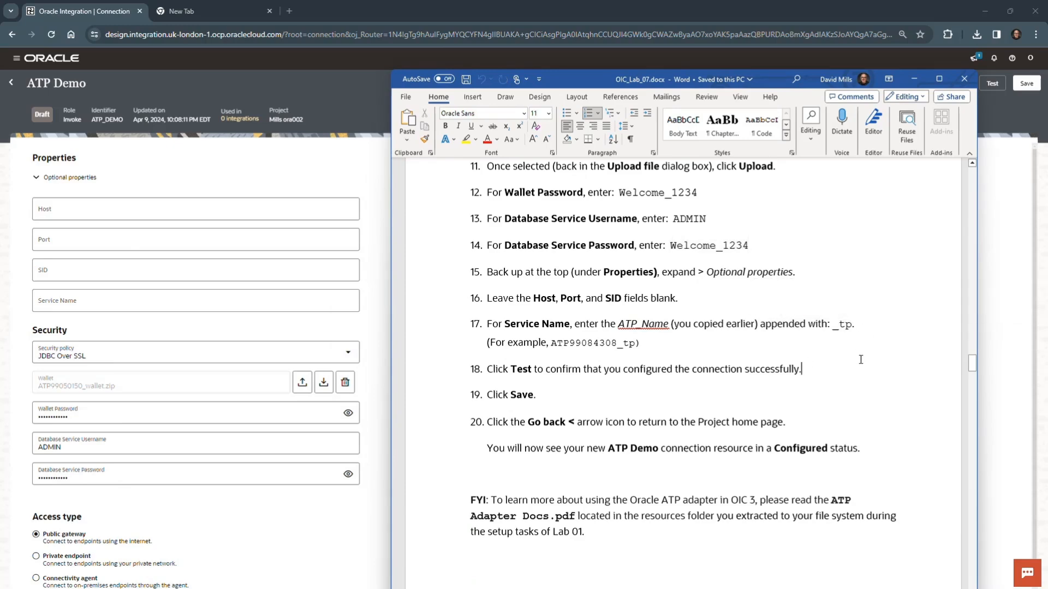
drag(763, 80, 0, 453)
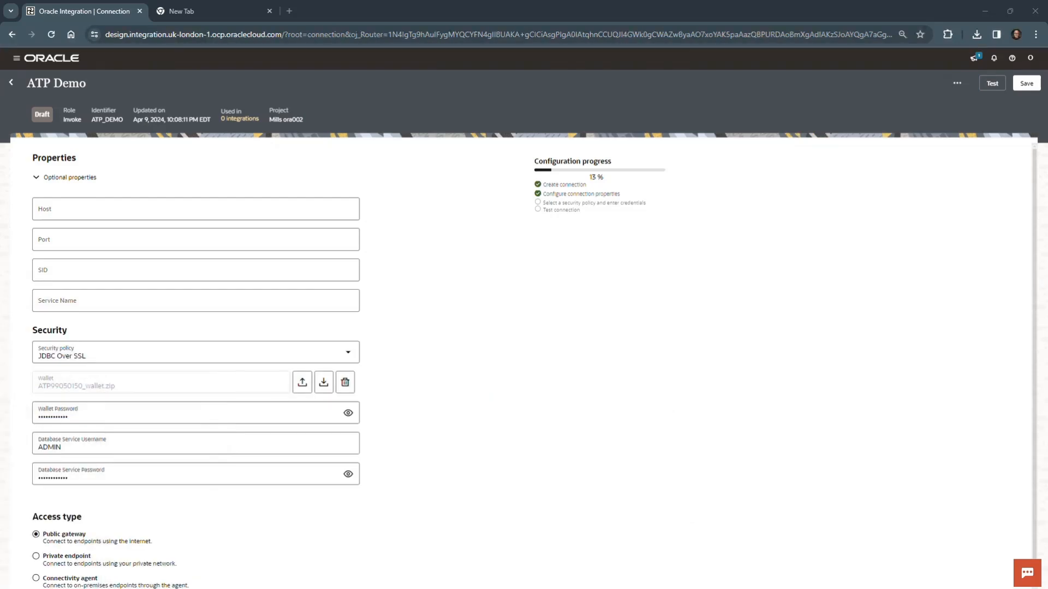
click(101, 298)
text(ATP99050150)
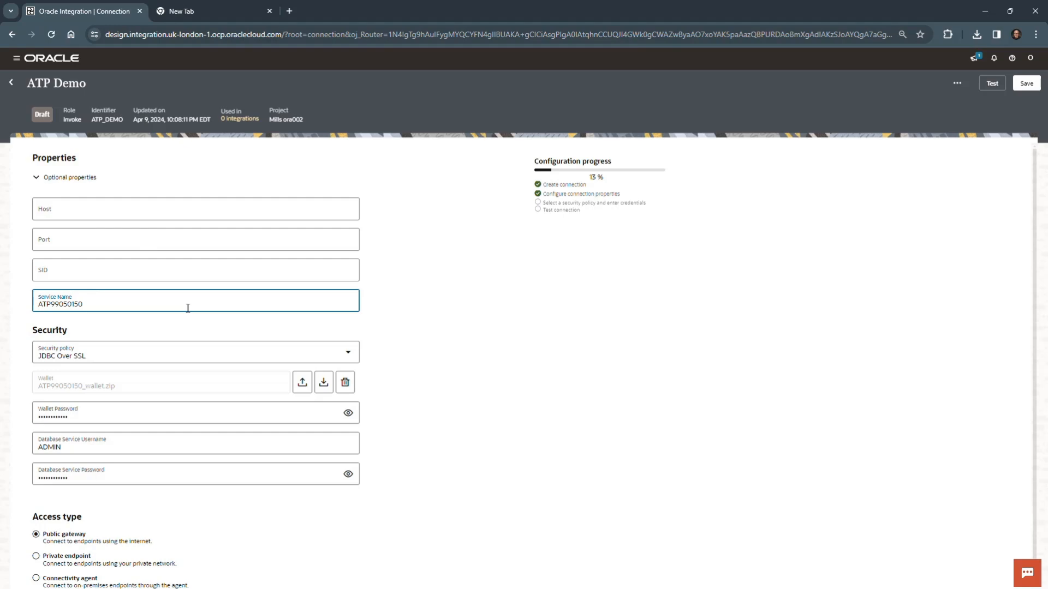
text(_tp)
click(570, 274)
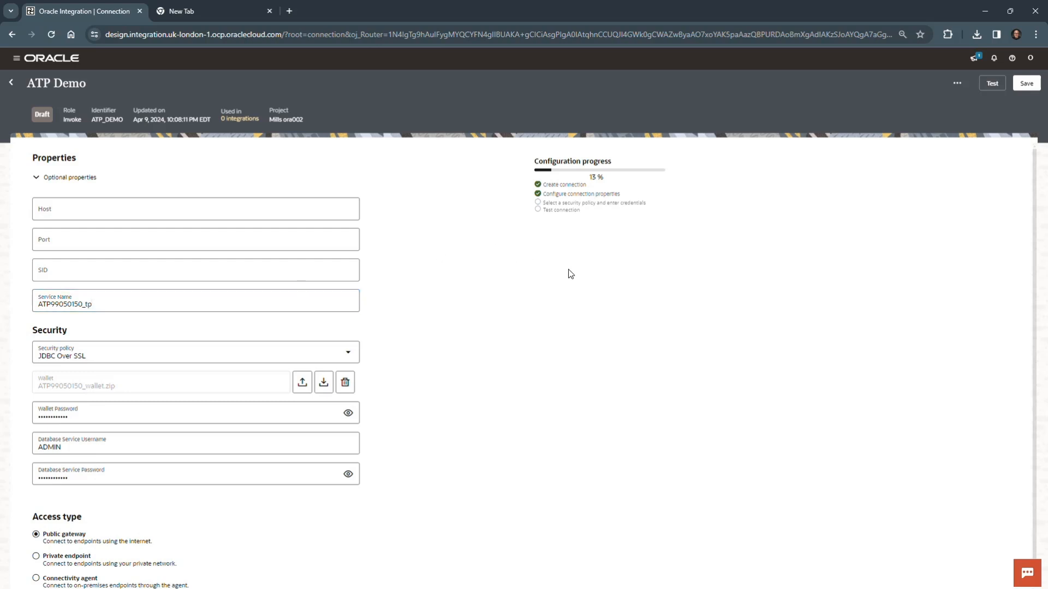
Test the ATP Demo connection, save it and return to the project page.
click(991, 86)
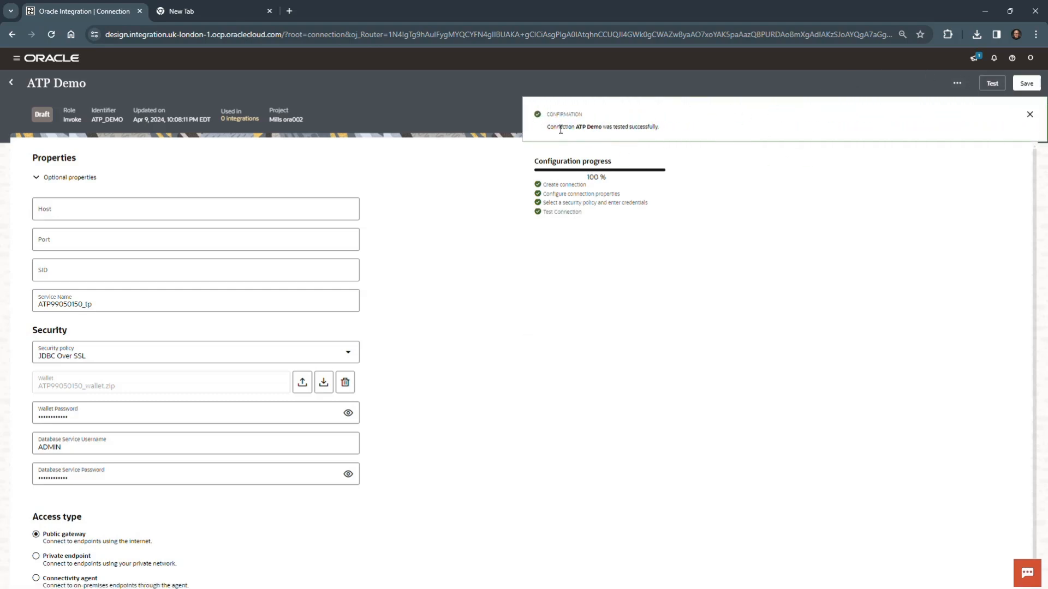
click(1029, 115)
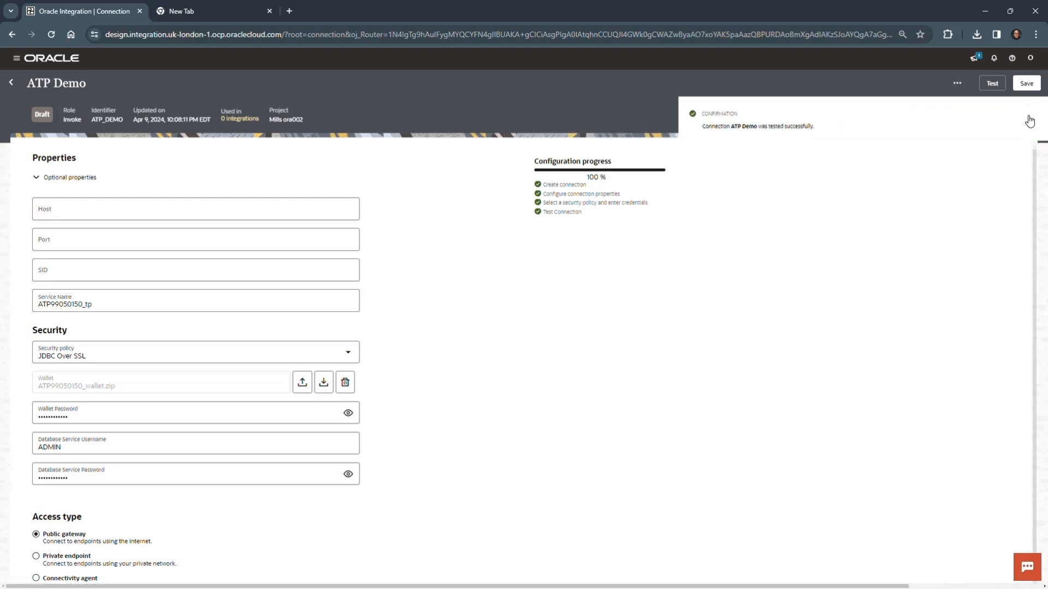
click(1025, 83)
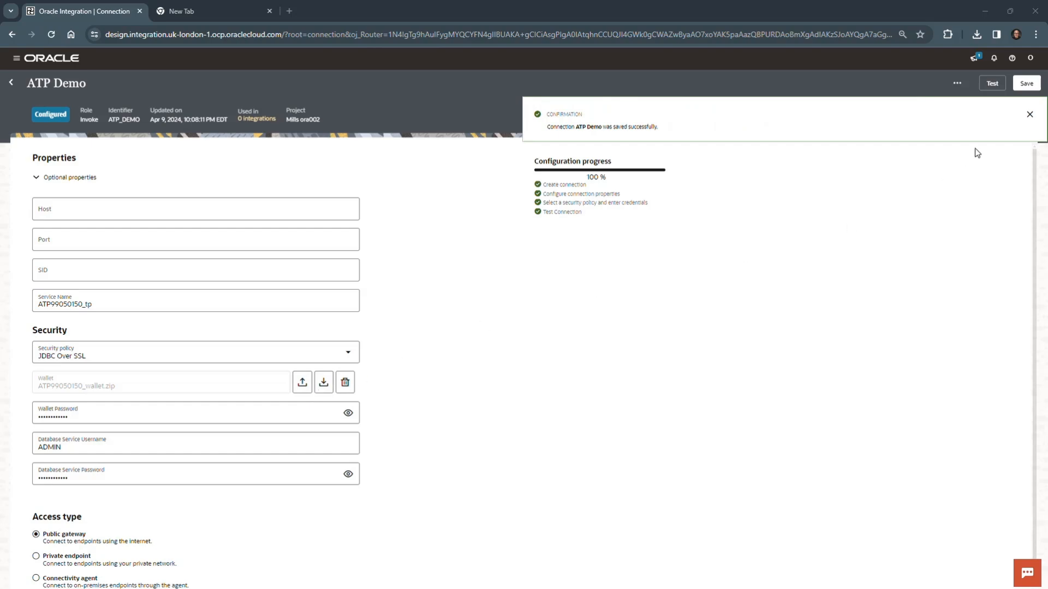
click(1030, 115)
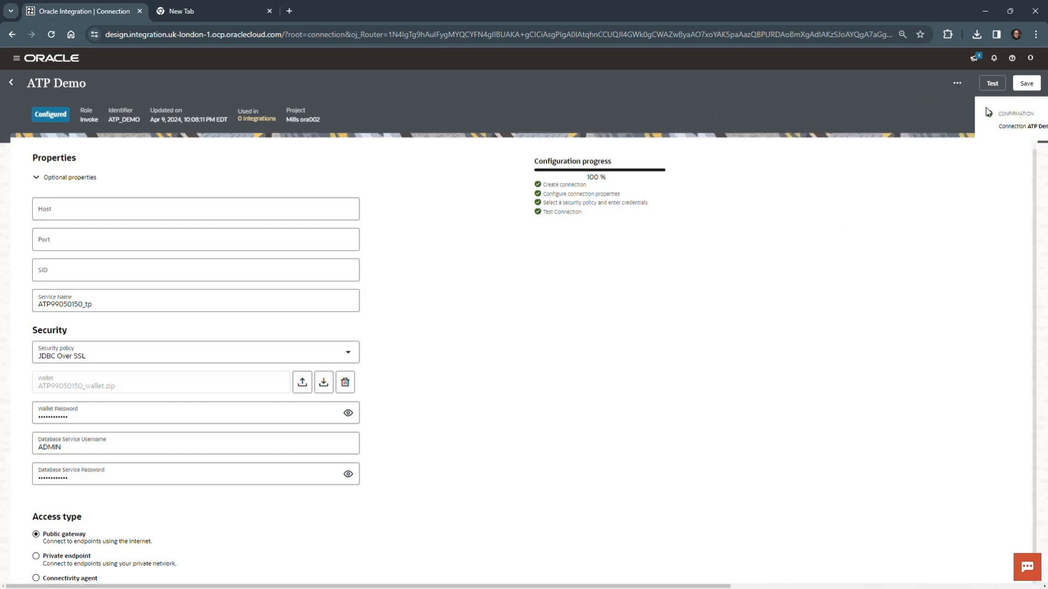
click(11, 83)
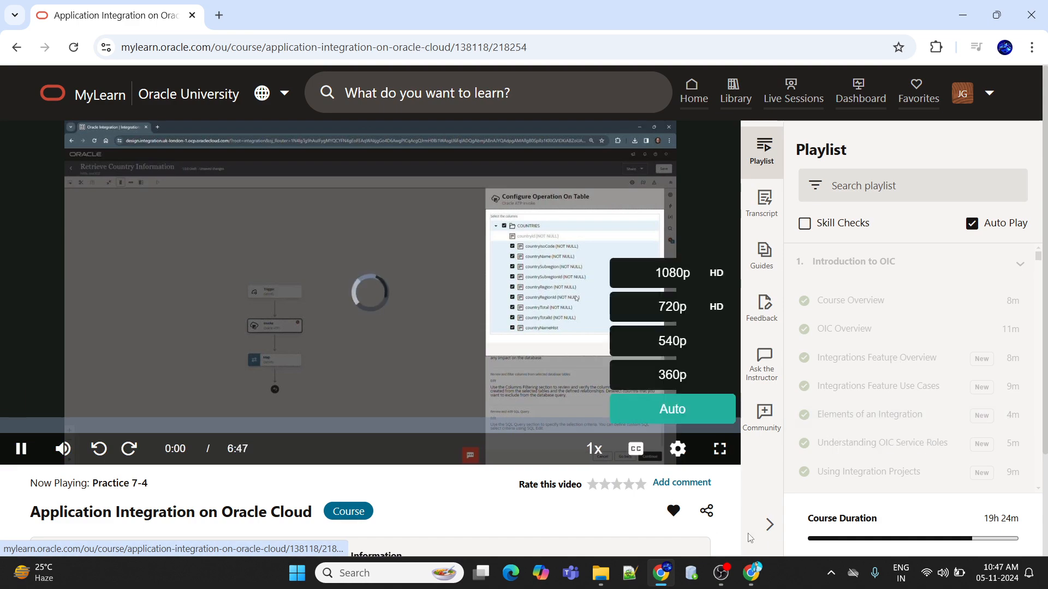
Switch the Practice 7-4 video in MyLearn to full screen and set its quality to 1080p.
click(720, 449)
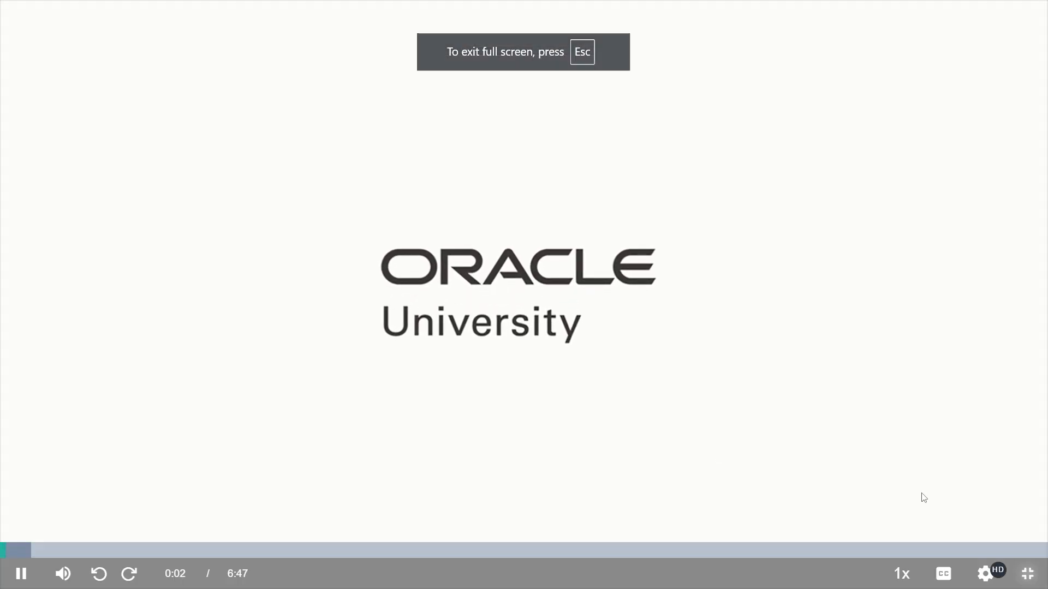
mouse_move(992, 569)
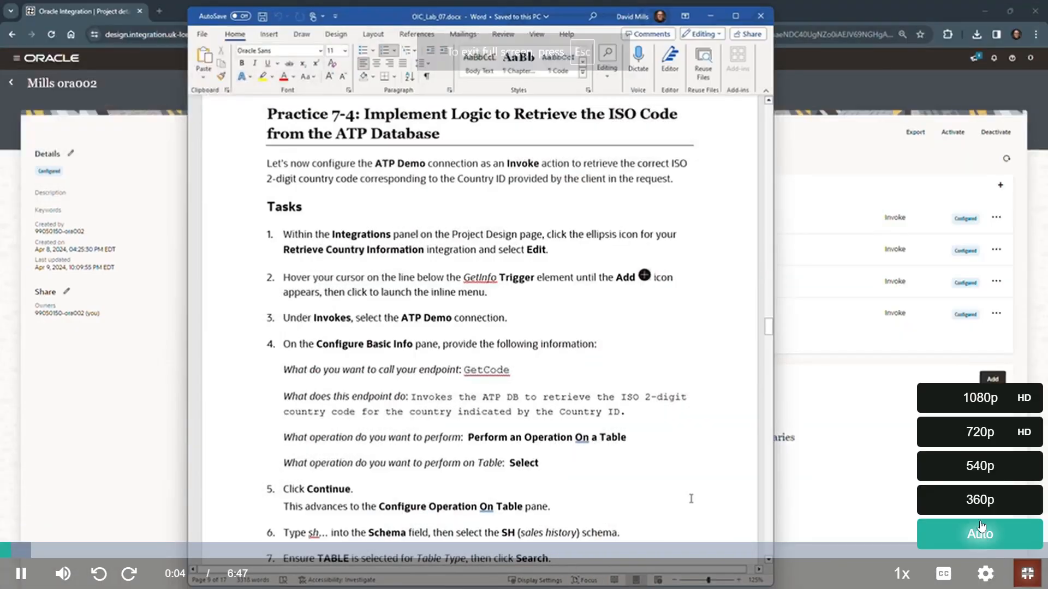
click(980, 405)
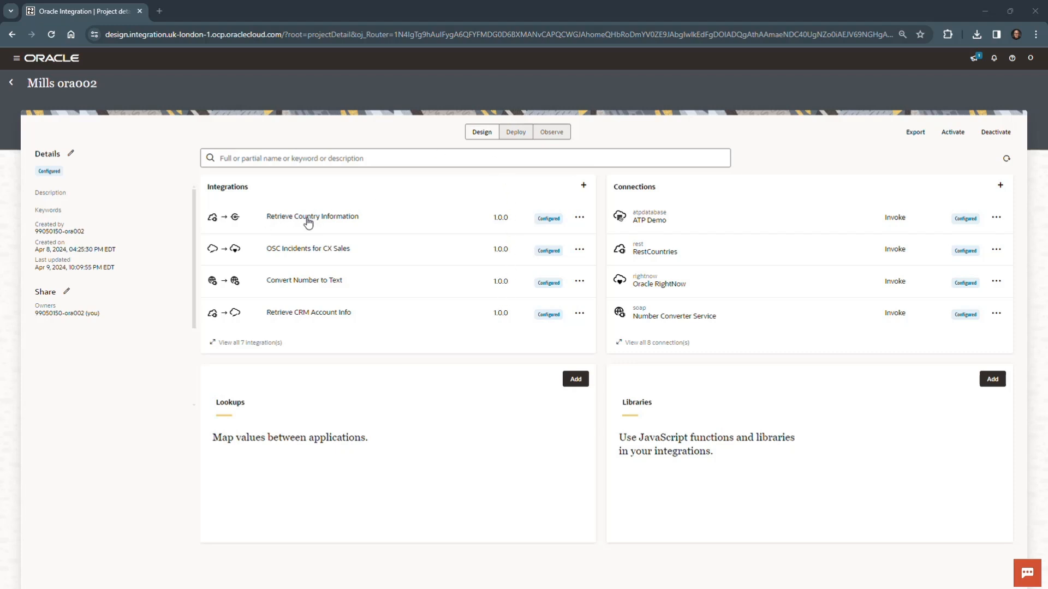
Edit the Retrieve Country Information integration, adding an ATP Demo invoke below the GetInfo trigger with the endpoint name GetCode.
click(579, 217)
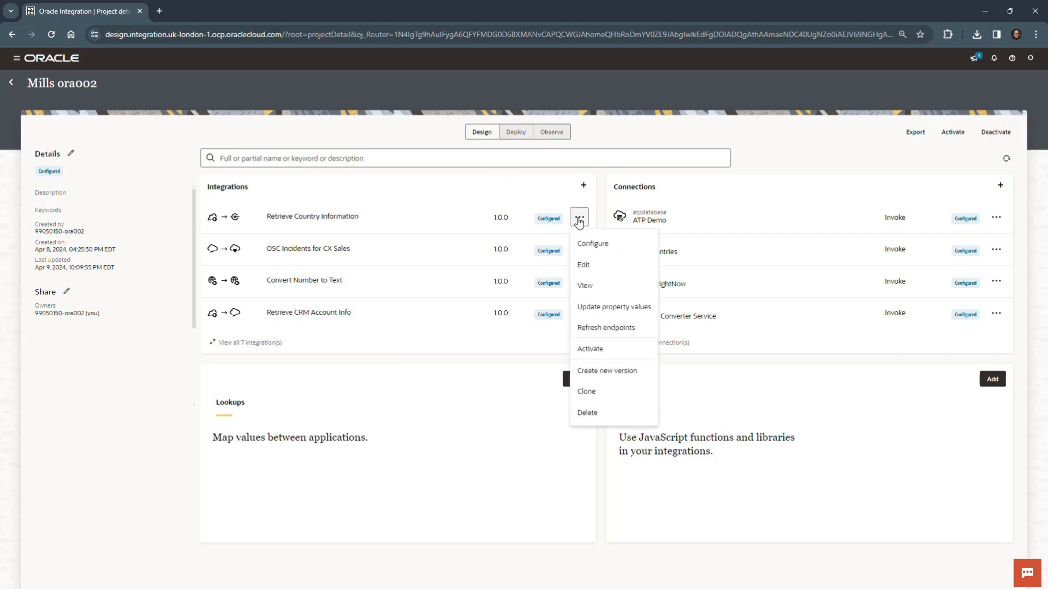
click(585, 265)
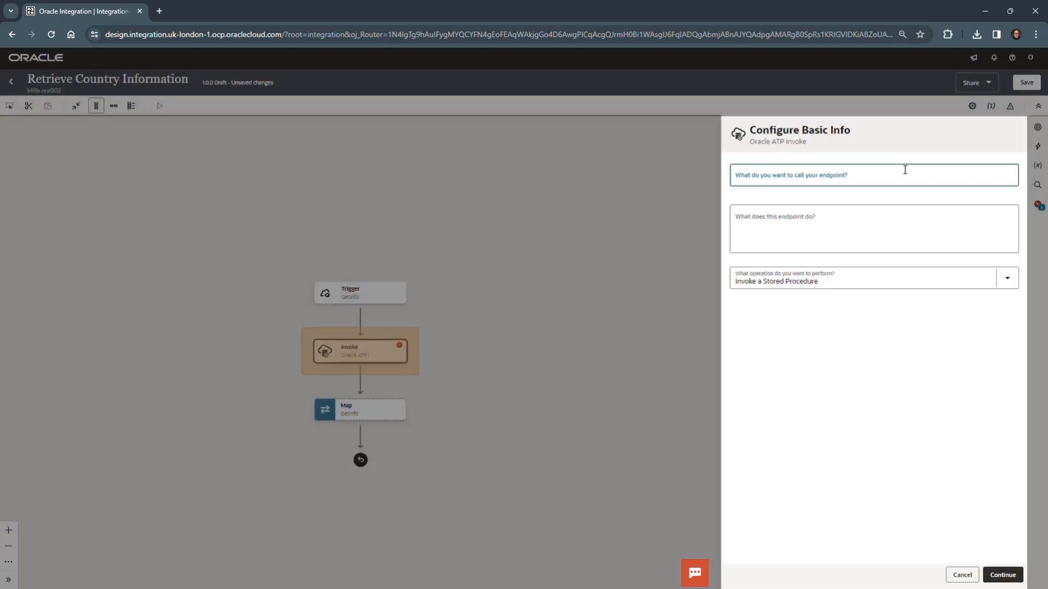
text(GetCode)
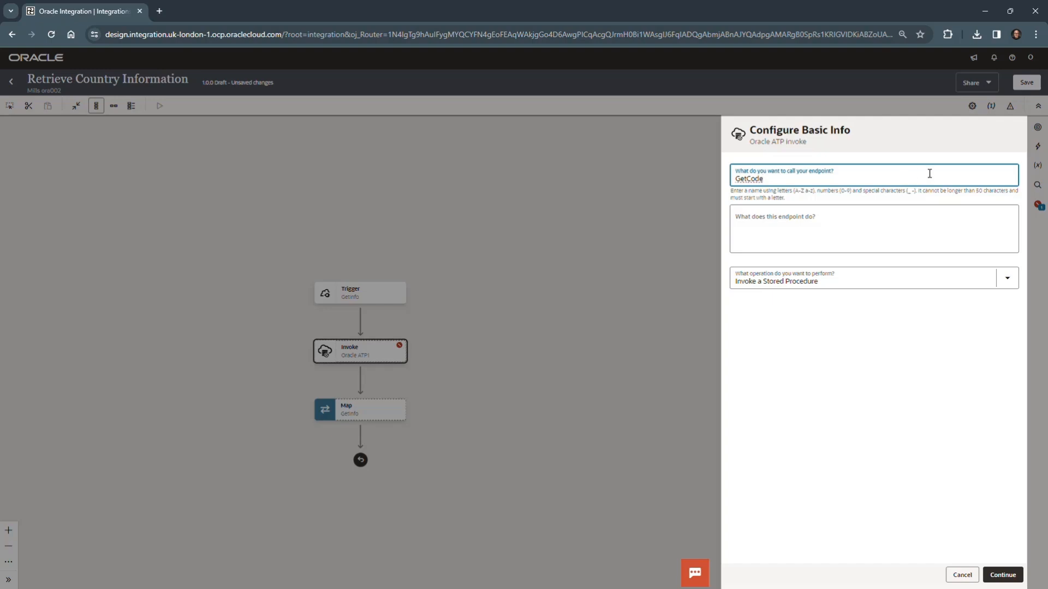
click(946, 331)
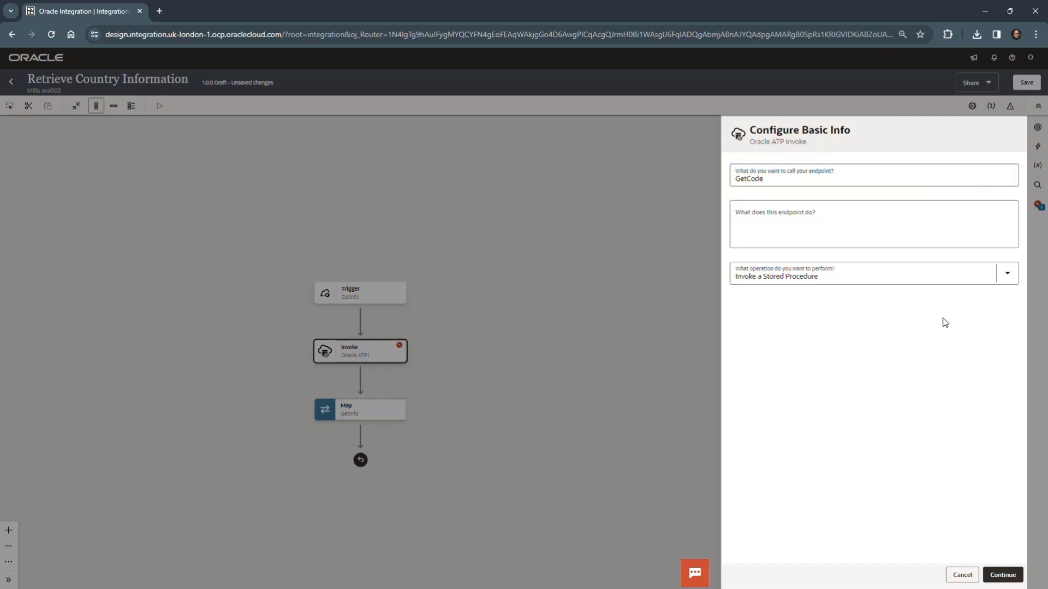
Set the GetCode operation to Perform an Operation On a Table and describe it as retrieving the ISO 2-digit country code by Country ID.
click(1009, 274)
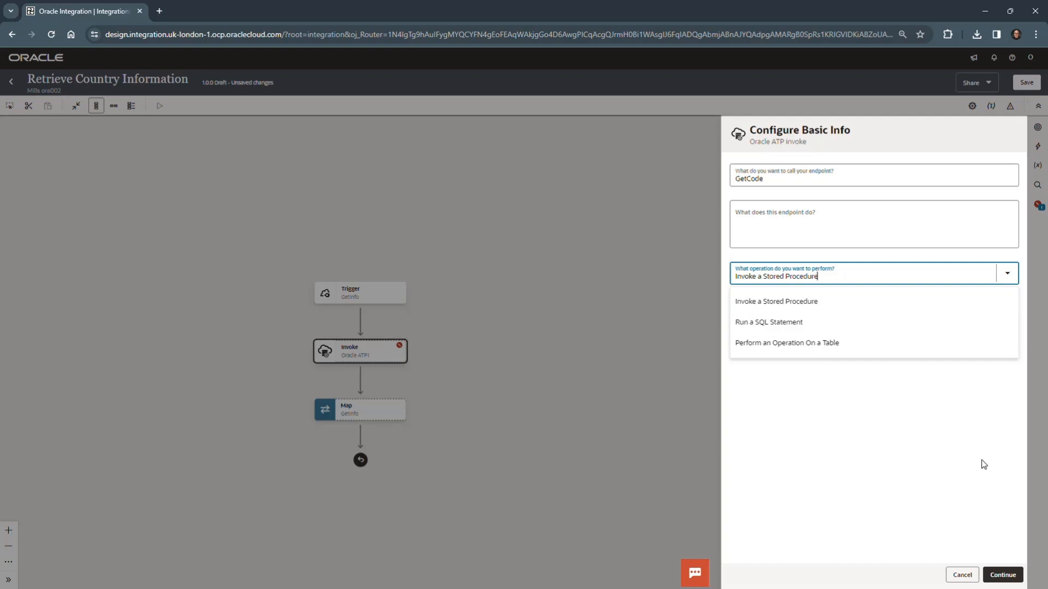
click(808, 349)
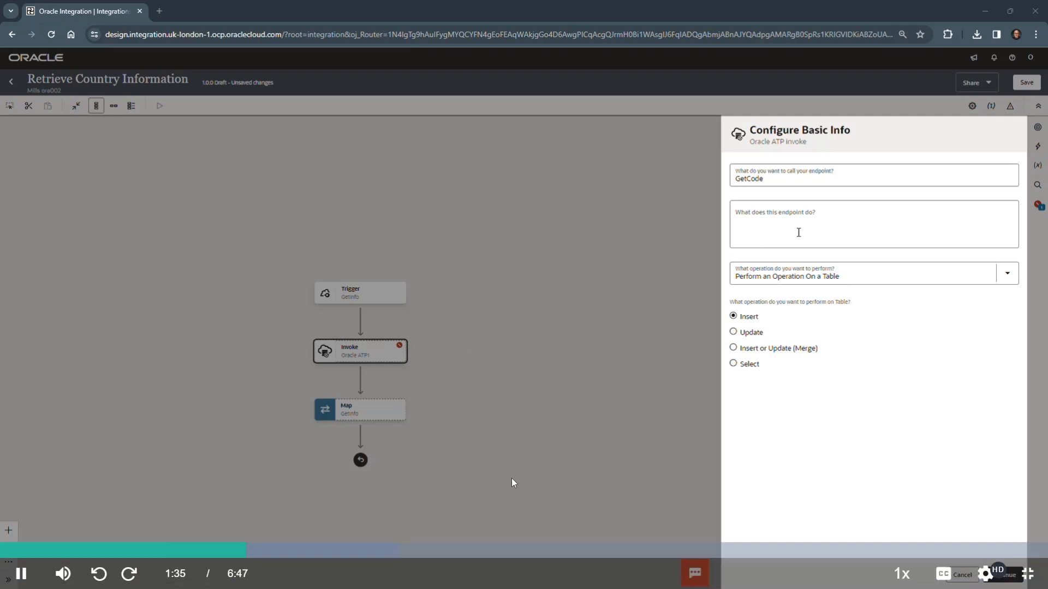
click(827, 222)
text(Invokes the ATP DB to retrieve the ISO 2-digit country code for the country indicated by the Country ID)
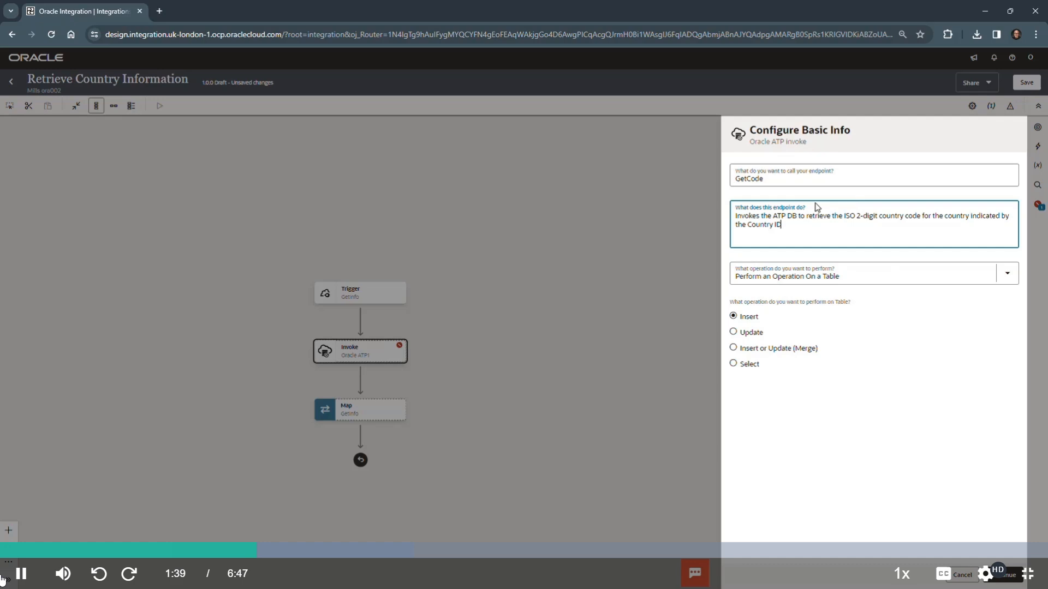
Pause the Practice 7-4 video and exit full screen.
click(19, 574)
key(Escape)
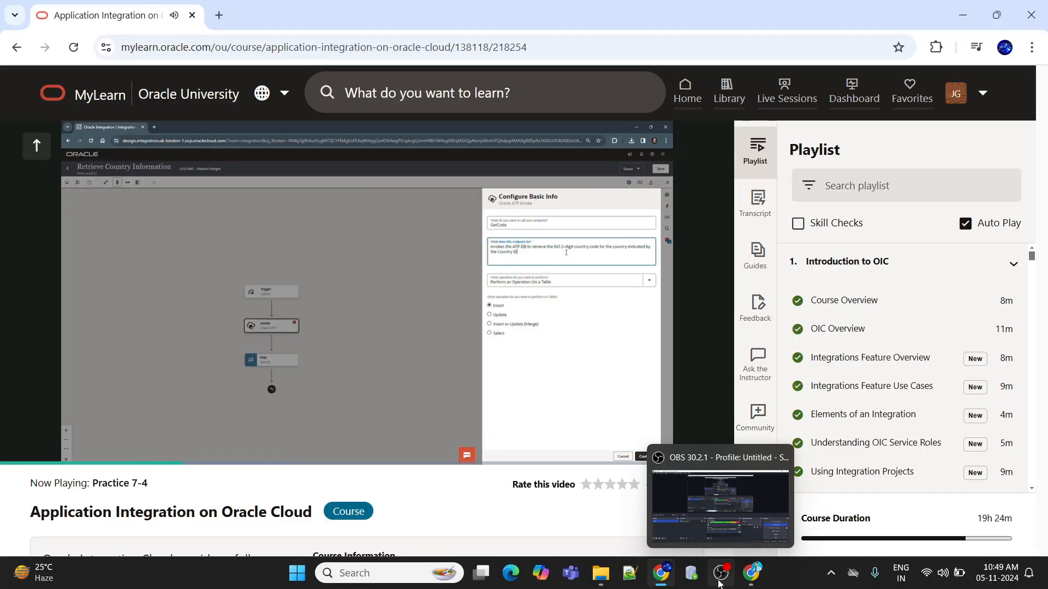